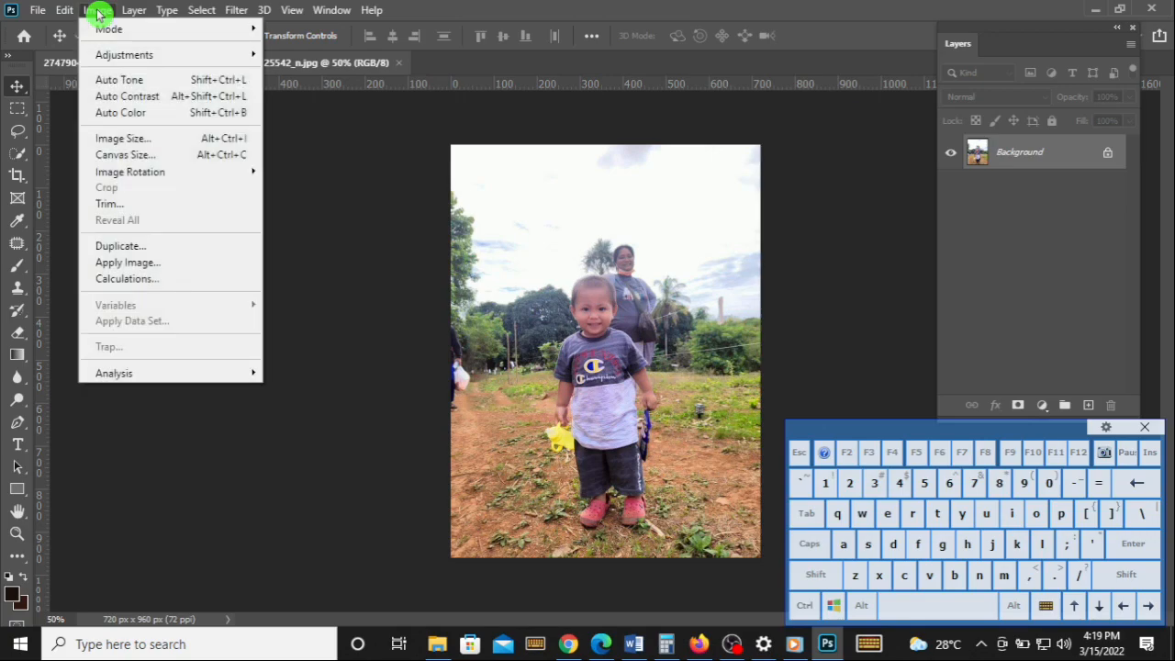
Step: Resample the photo to a resolution of 300 pixels/inch, keeping the width at 10 inches
click(108, 139)
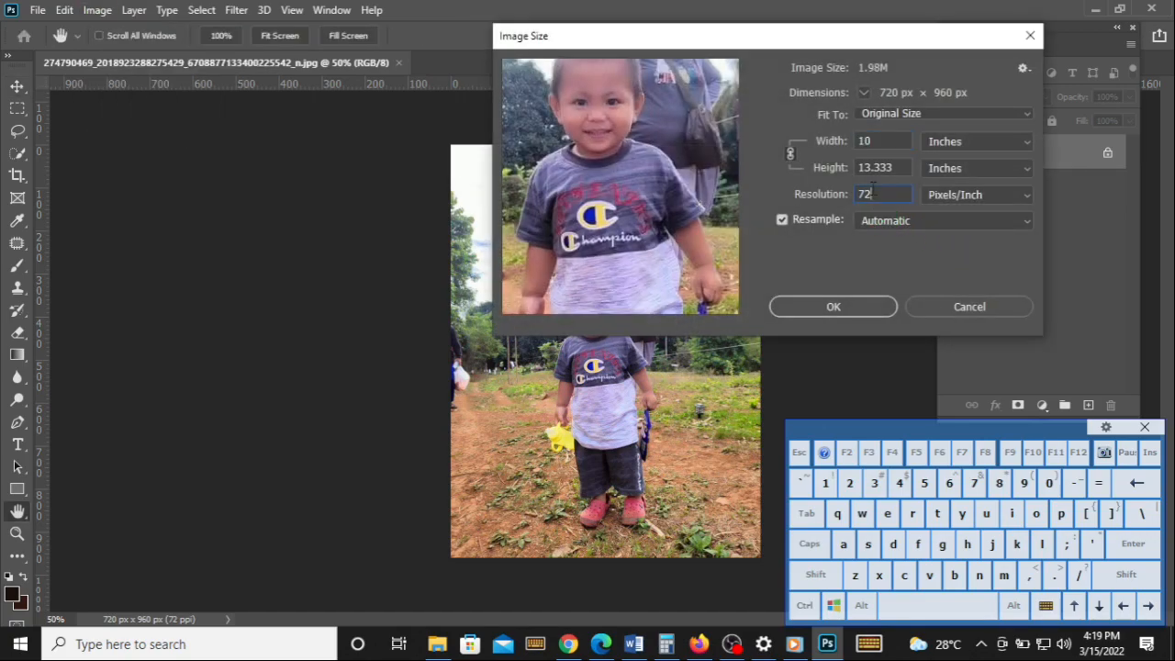
click(857, 193)
text(3)
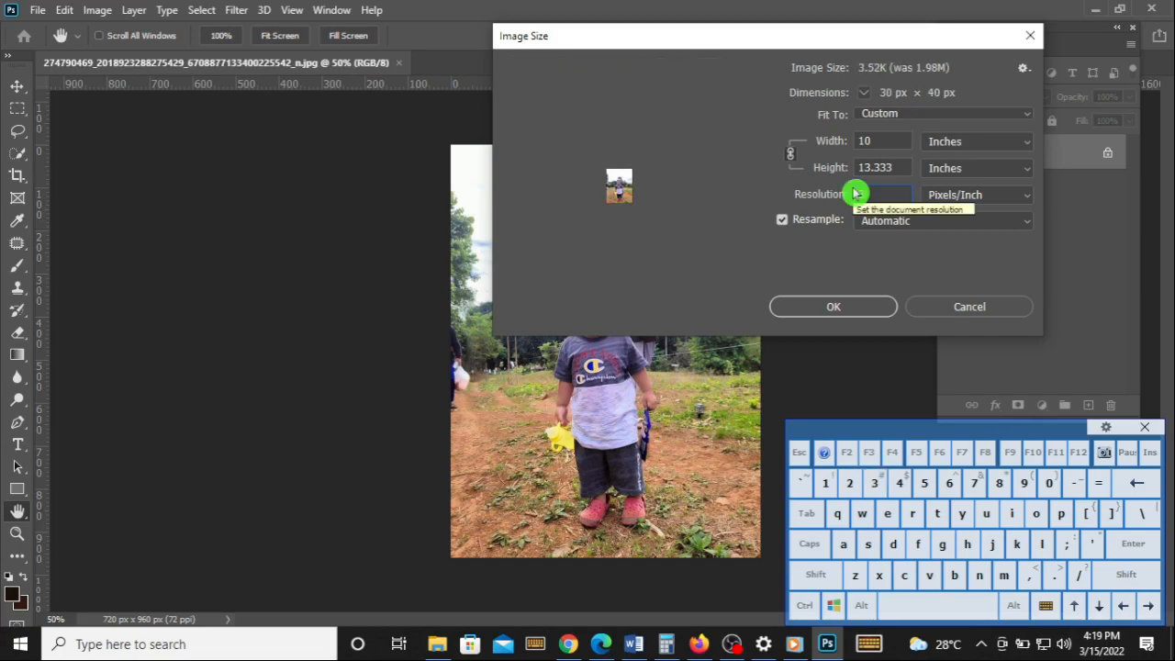
text(00)
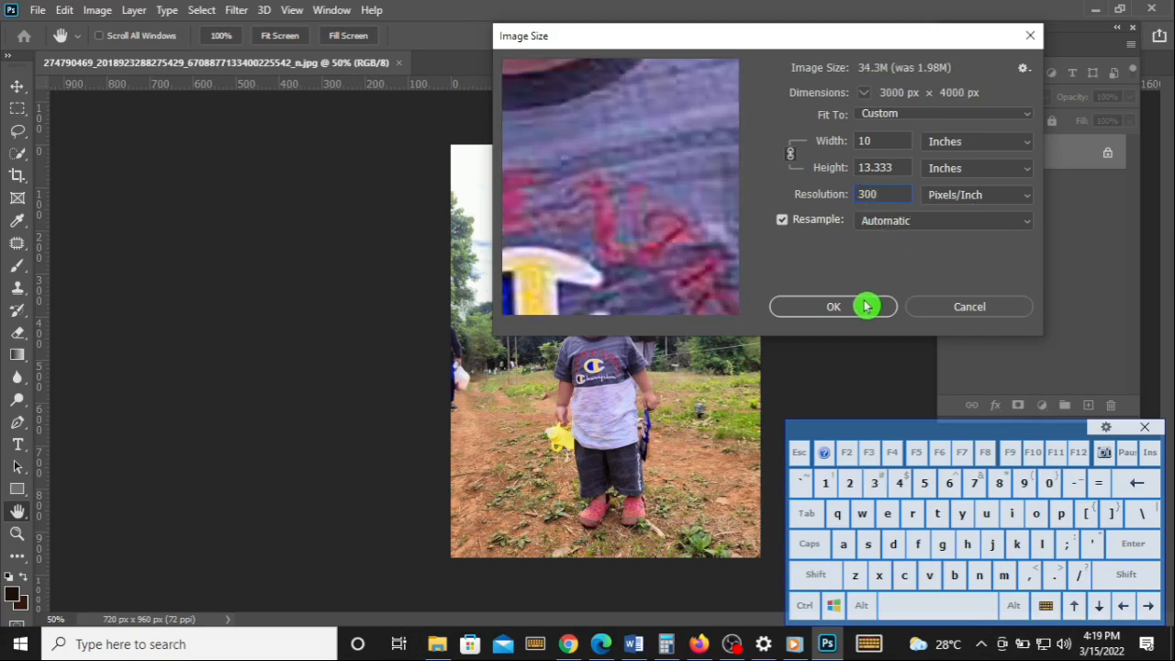
click(866, 309)
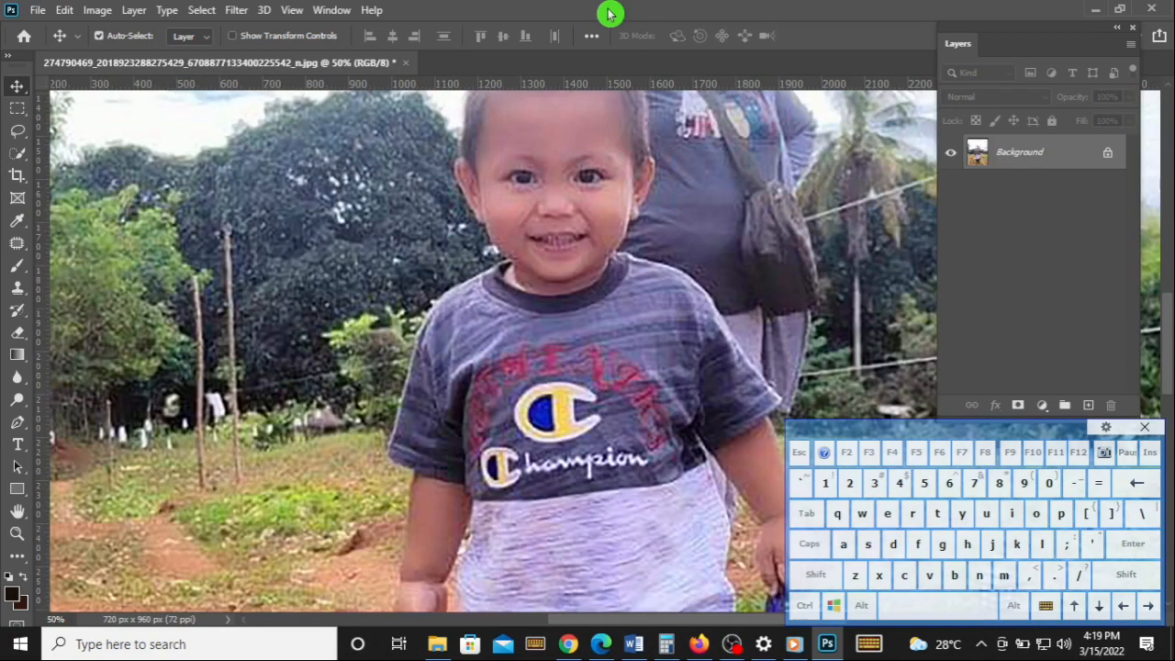
Step: Open the Camera Raw filter on the Background layer and show its Detail settings
key(space)
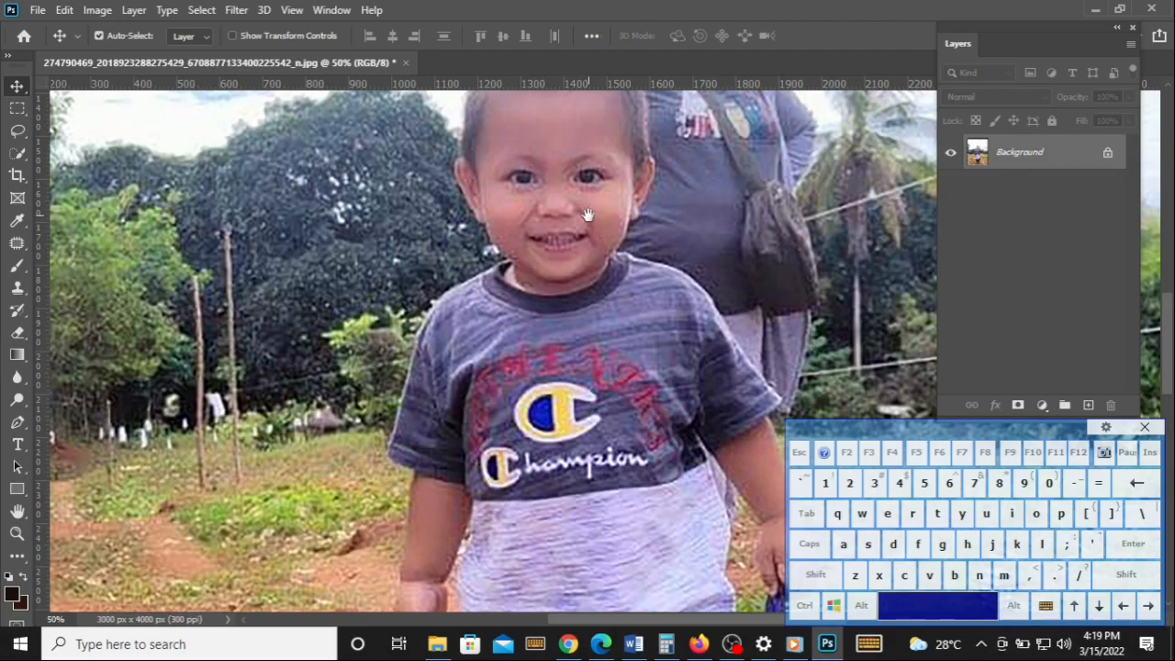
drag(587, 214, 555, 349)
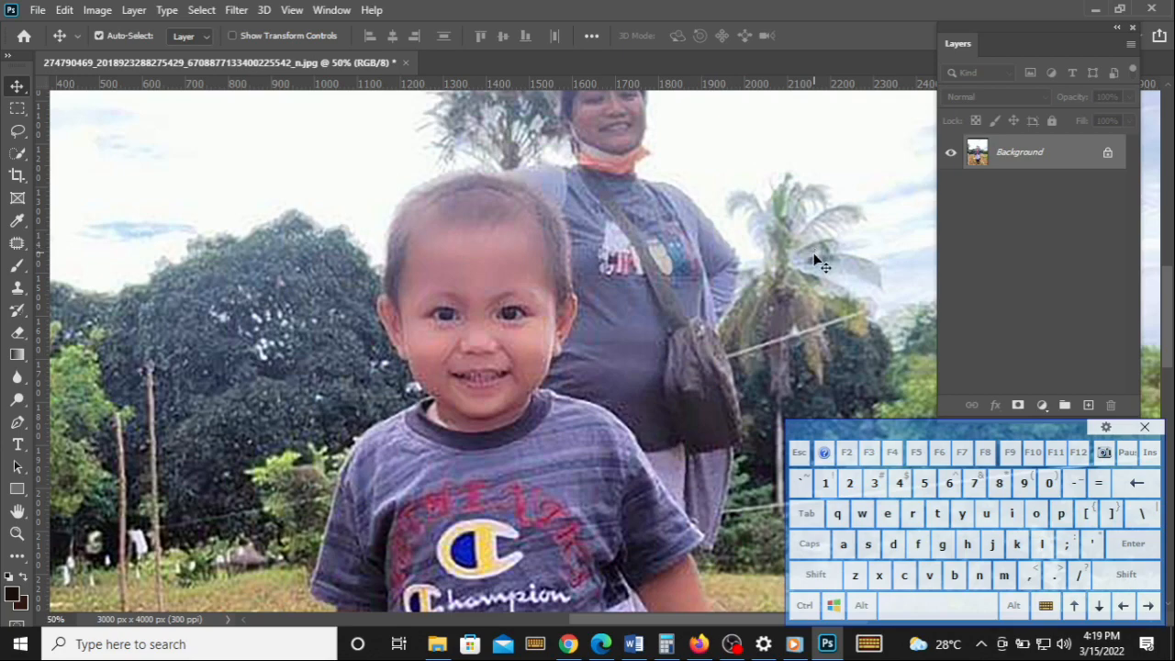
key(ctrl)
key(shift)
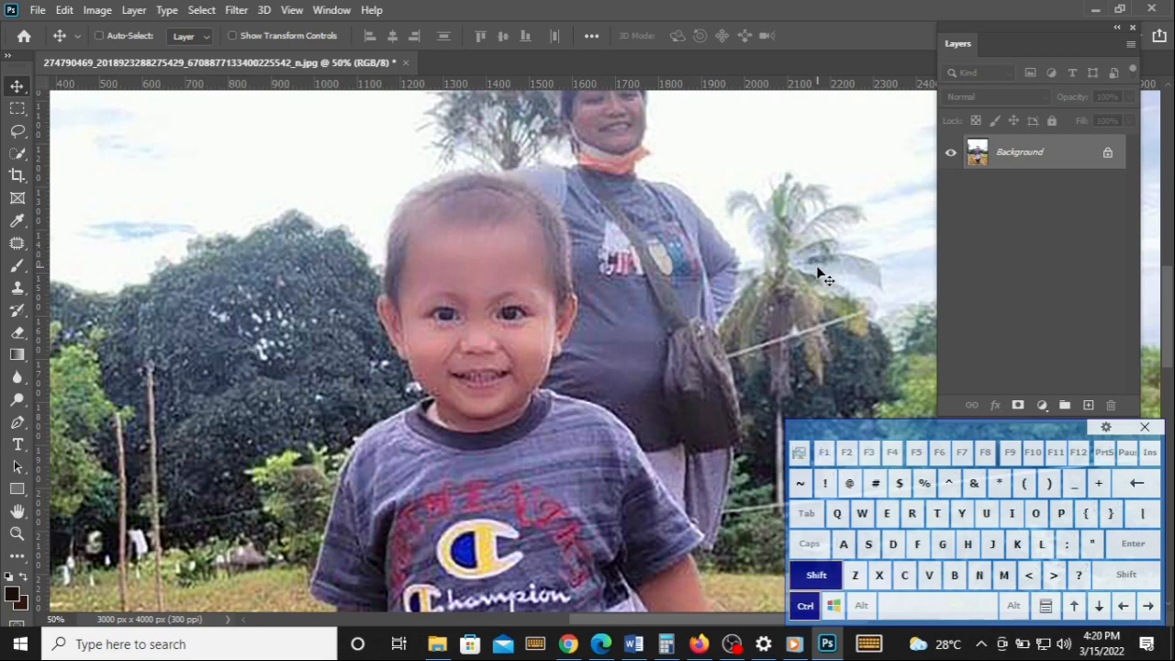
ctrl+shift+click(818, 274)
click(804, 605)
click(855, 575)
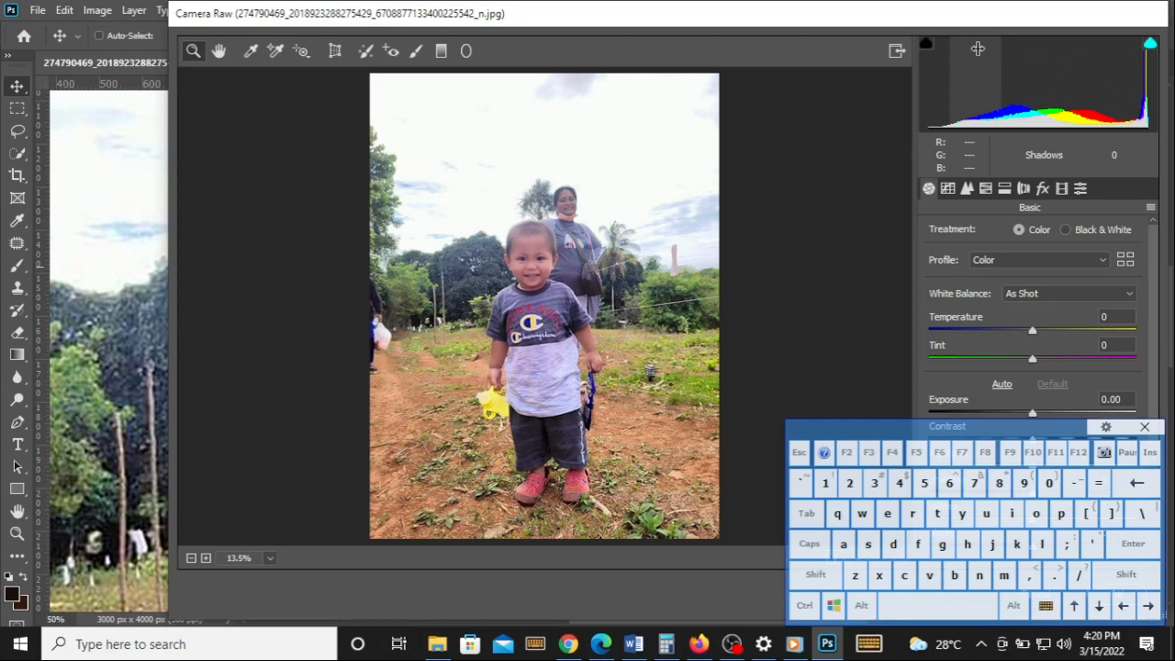
click(985, 188)
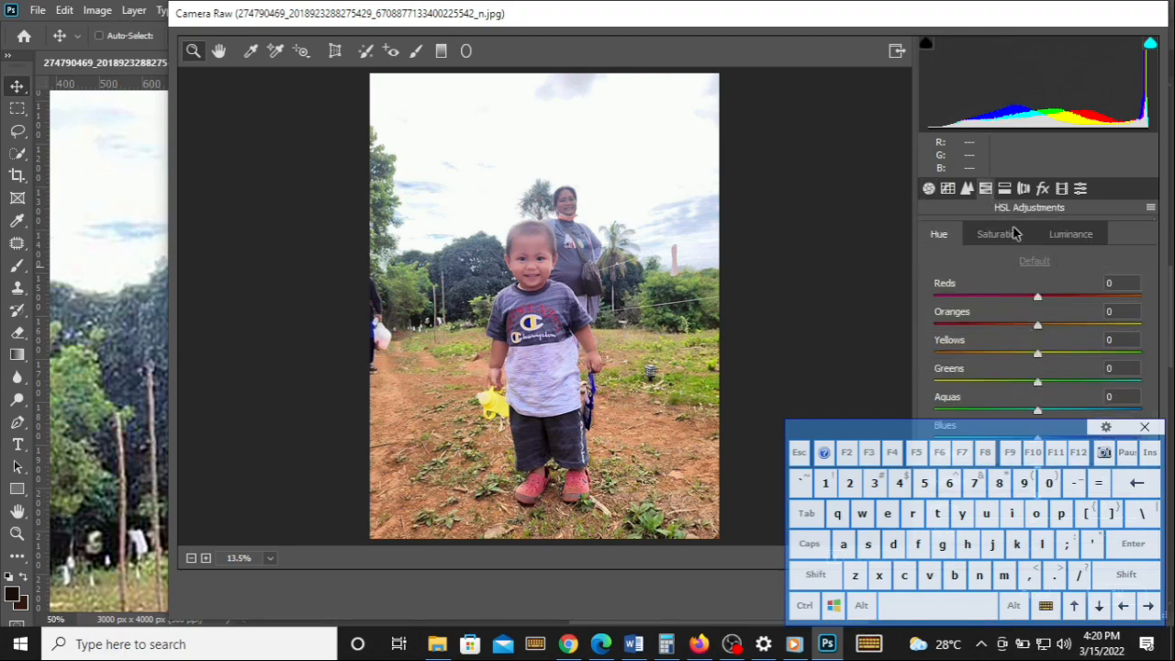
click(966, 188)
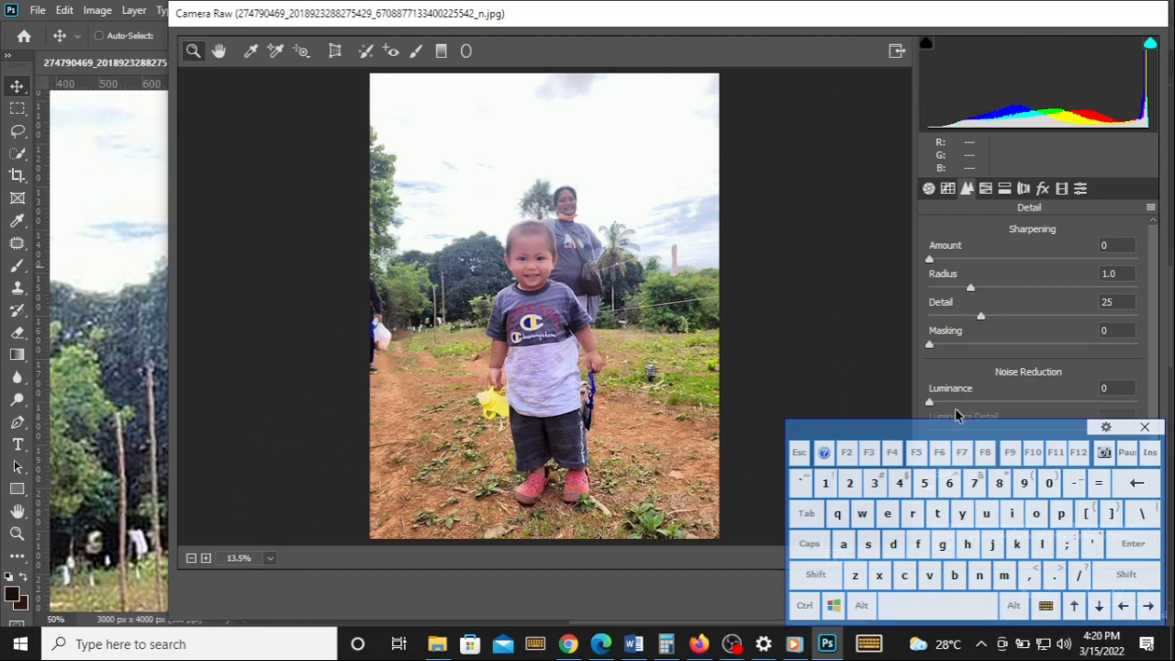
Step: Strongly raise the Luminance noise reduction on the photo and apply the Camera Raw filter
drag(925, 21, 501, 39)
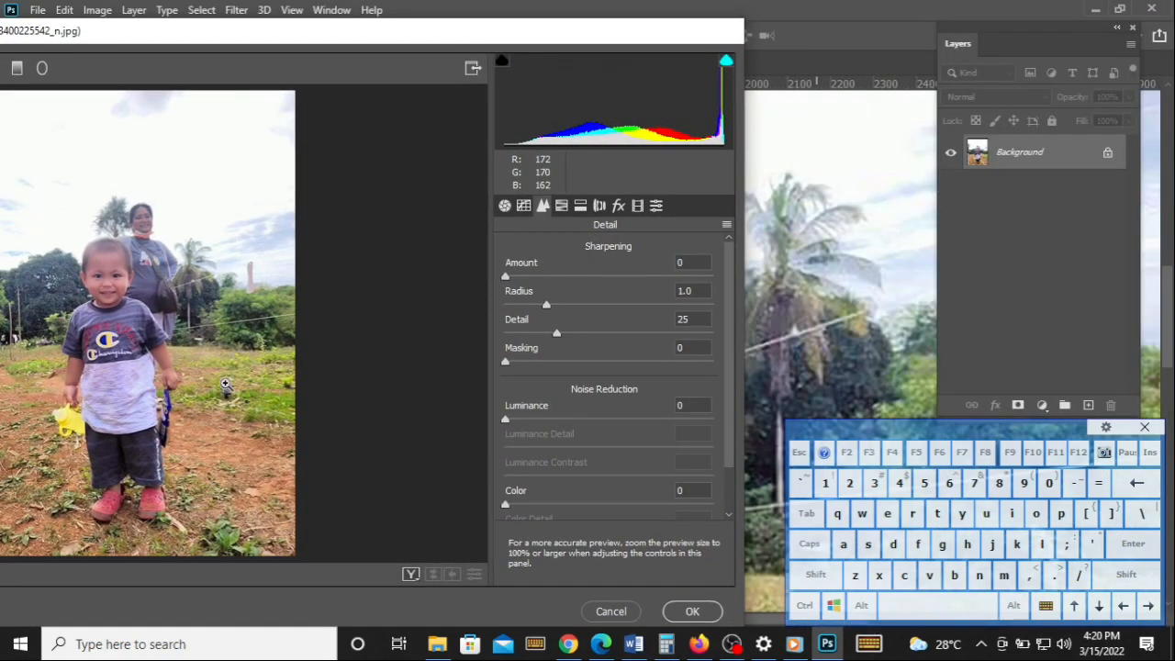
scroll(225, 384, up, 2)
scroll(225, 383, up, 4)
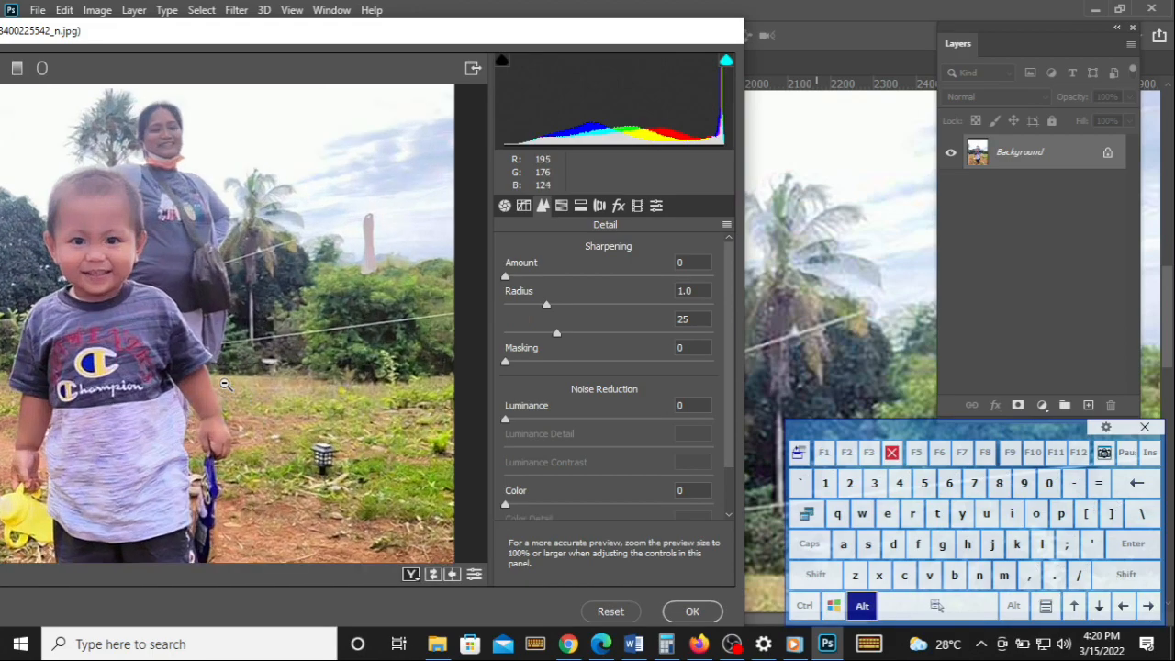
drag(235, 373, 459, 454)
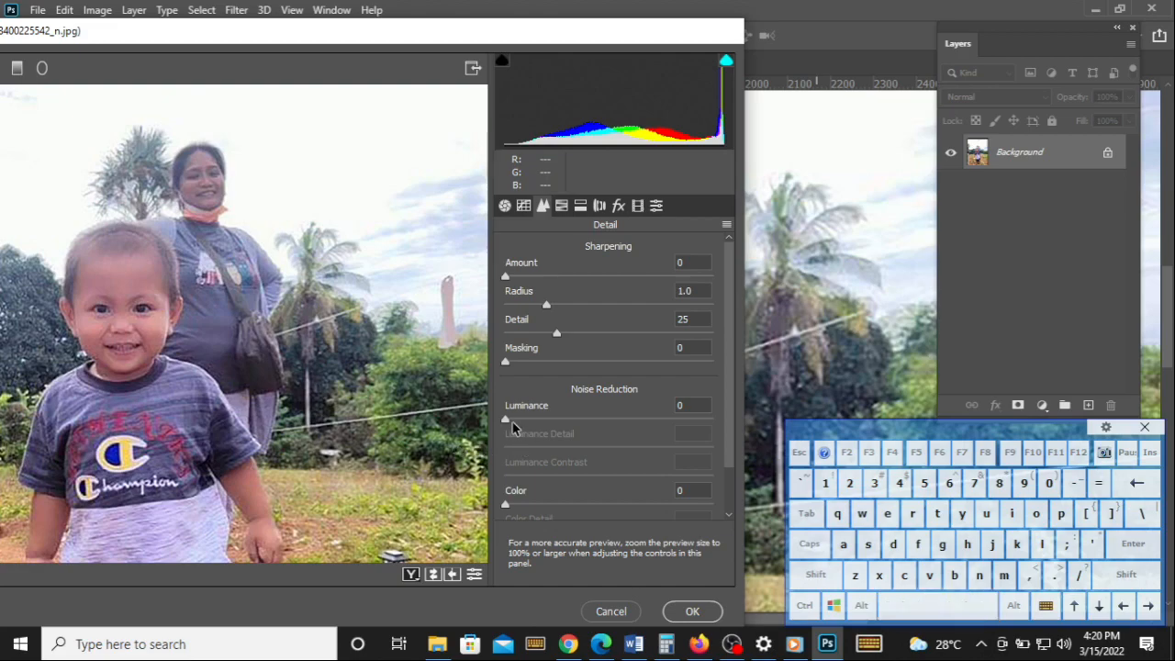
drag(505, 419, 688, 417)
click(694, 610)
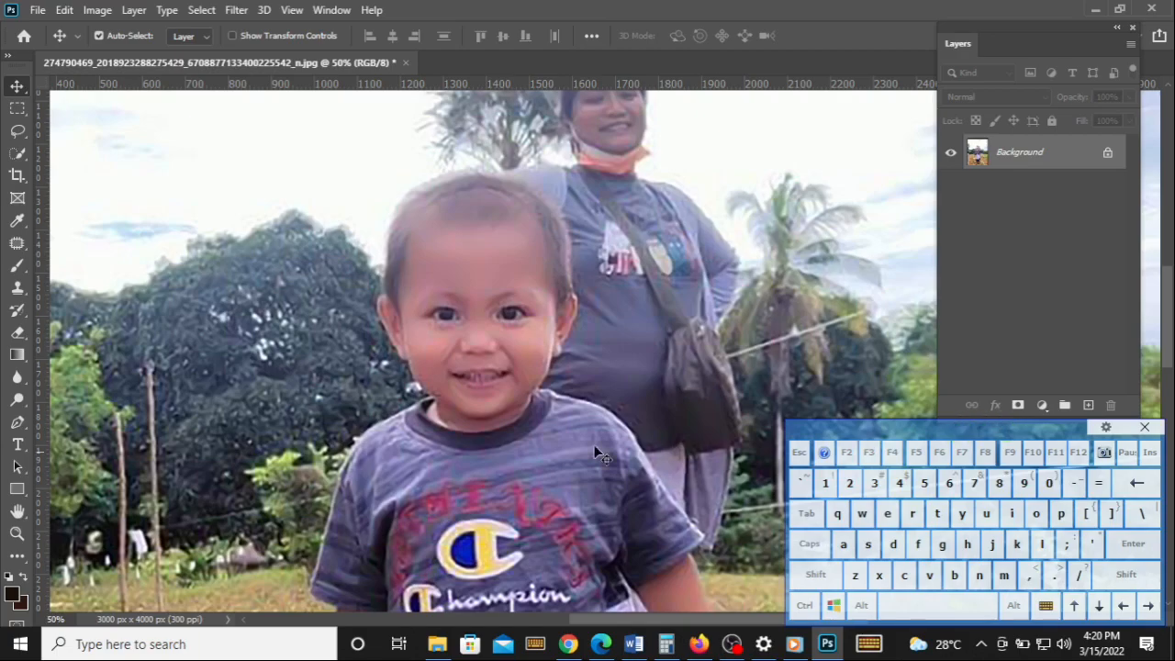
Step: With the Pen tool in Path mode, trace over the boy's head from the top of the image-right ear to the image-left ear
click(23, 431)
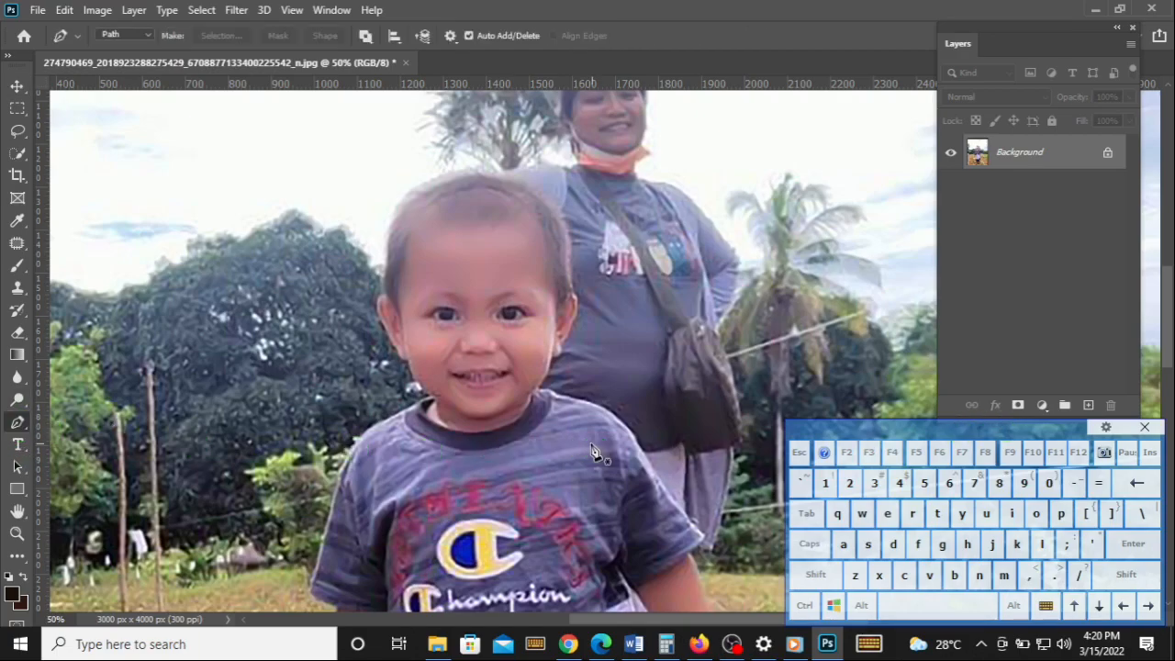
scroll(504, 433, up, 8)
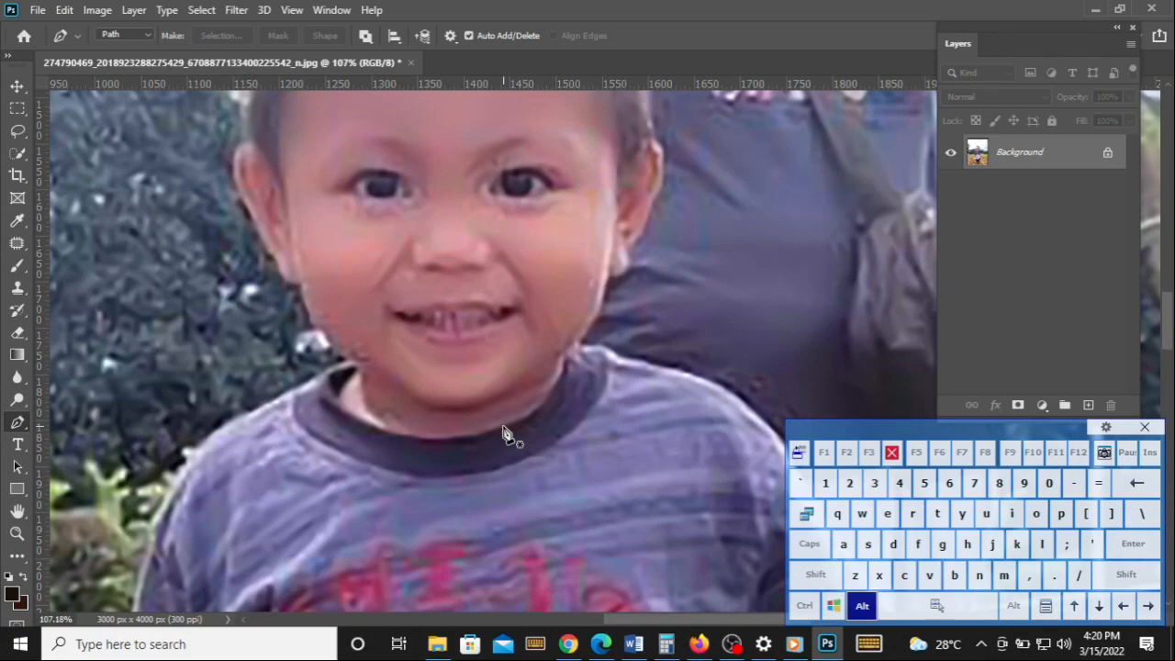
drag(584, 284, 558, 561)
click(624, 405)
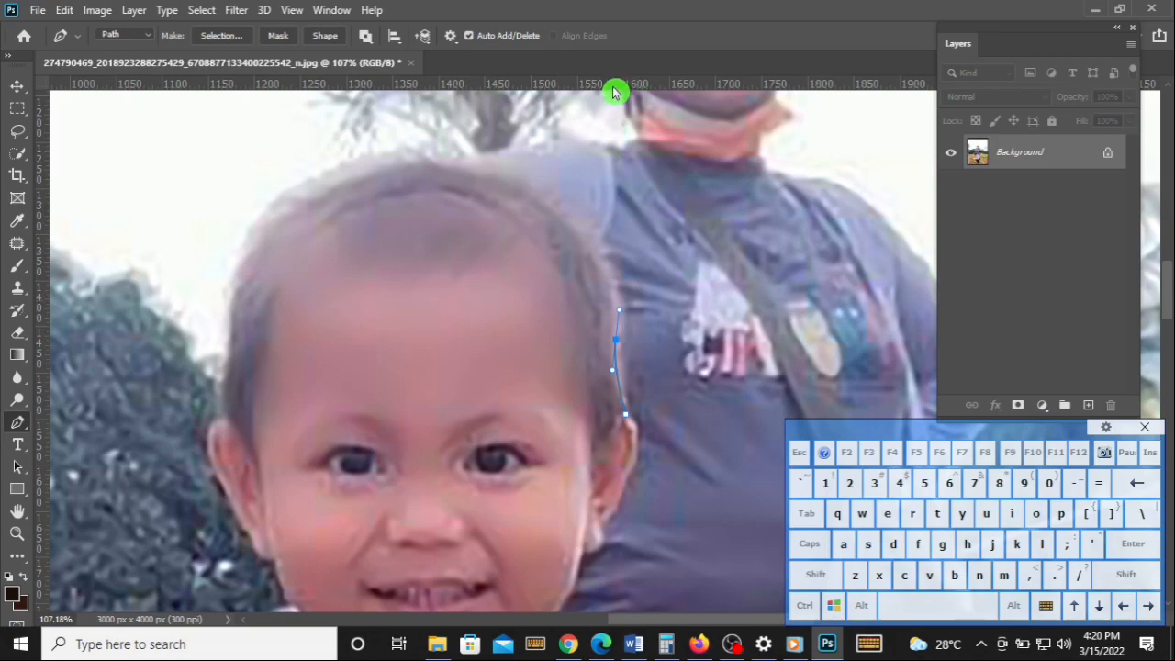
drag(471, 161, 427, 155)
key(alt)
drag(246, 259, 226, 302)
key(alt)
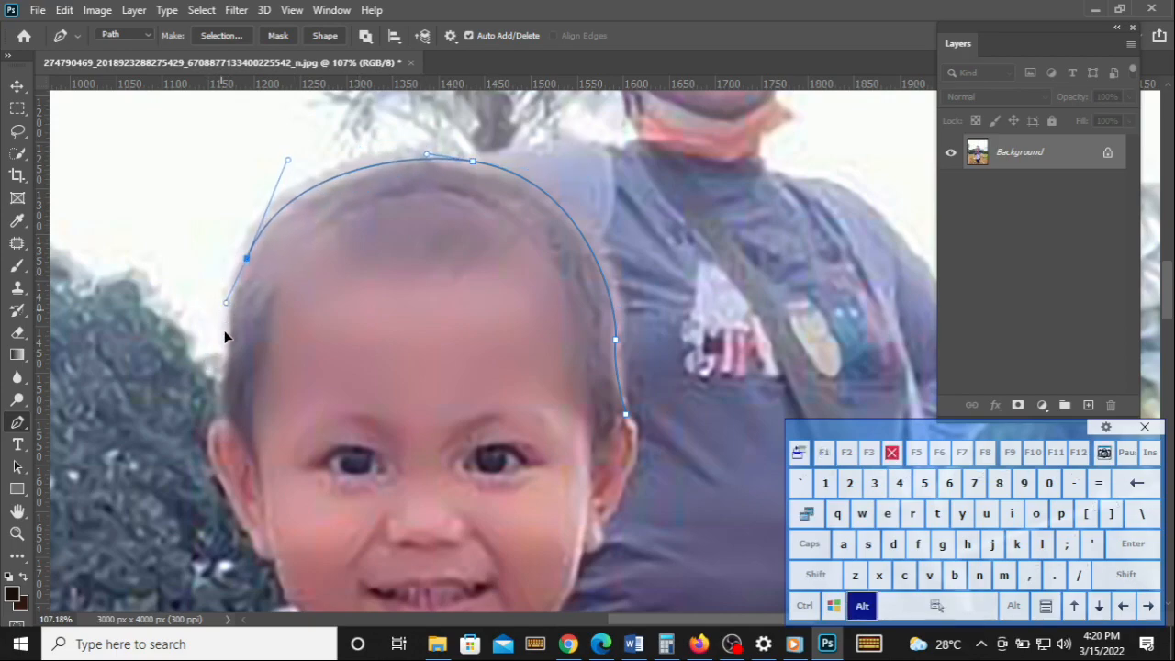
click(233, 350)
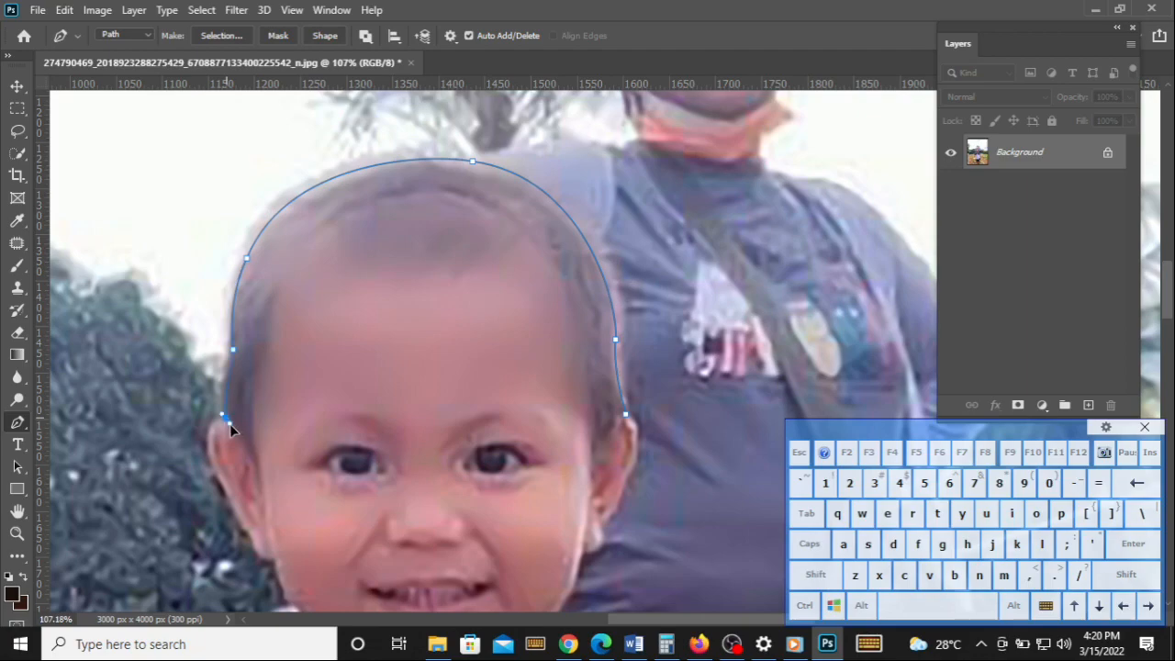
drag(230, 427, 235, 439)
key(alt)
Step: Continue the path around the image-left ear and down the cheek to the shirt collar
key(space)
drag(281, 524, 398, 347)
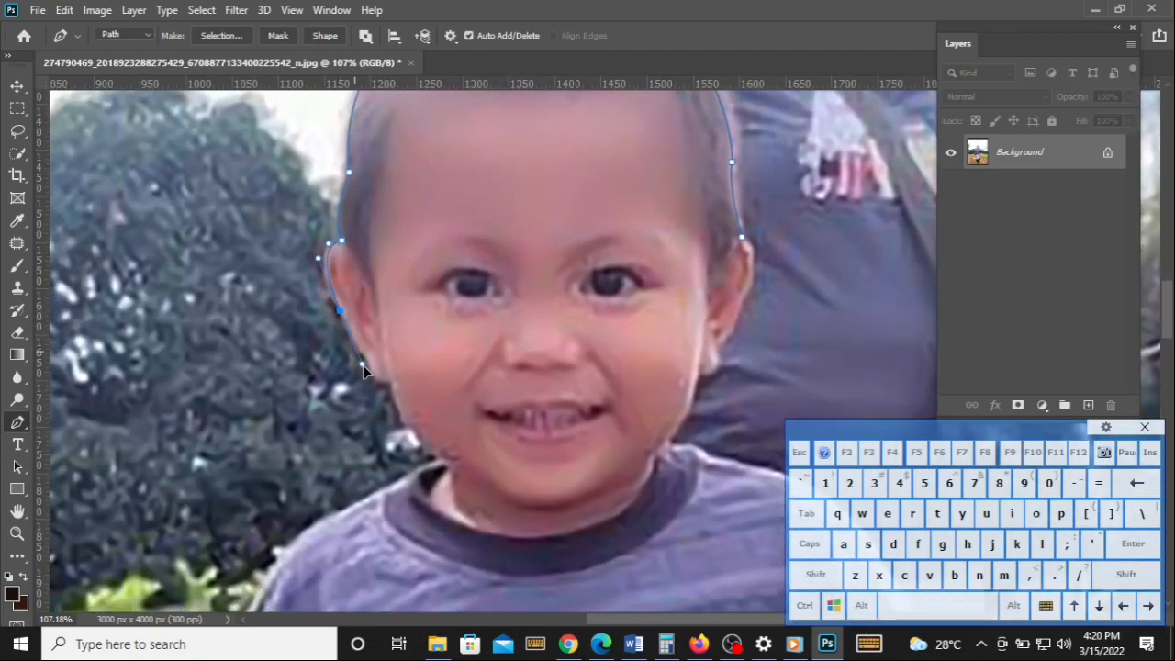
click(362, 353)
mouse_move(390, 389)
mouse_down()
mouse_move(392, 374)
mouse_move(392, 401)
mouse_up()
mouse_move(447, 457)
mouse_down()
mouse_move(477, 473)
mouse_move(423, 462)
mouse_up()
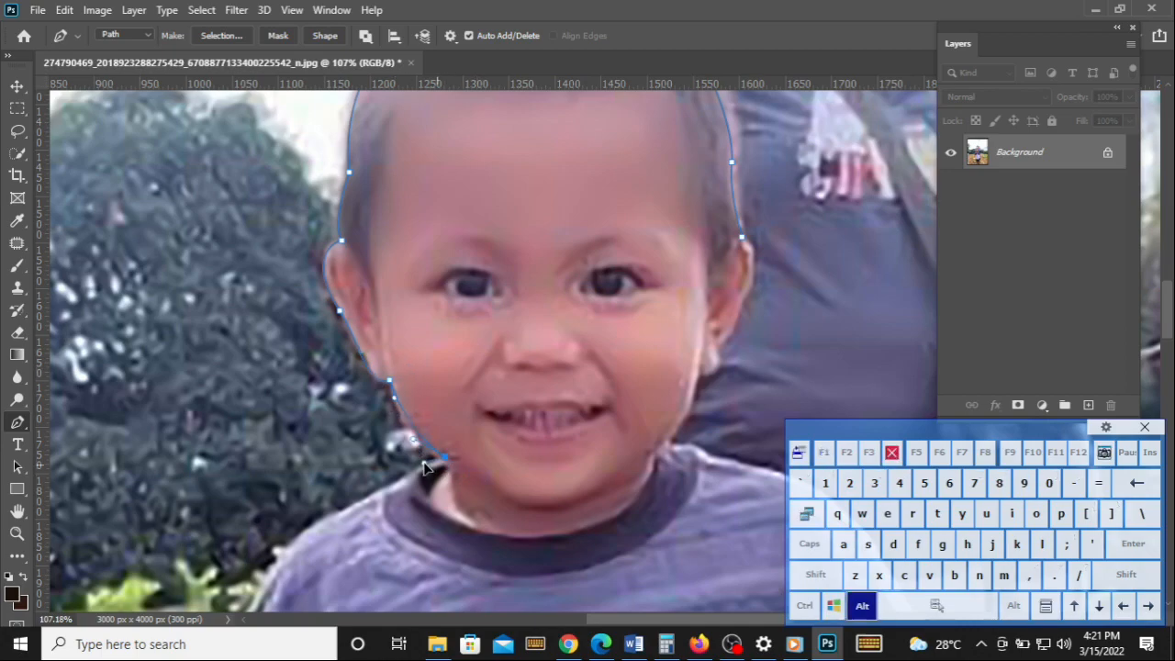
Step: Continue the path from the collar over the image-left shoulder and down the outer edge of the sleeve
scroll(405, 464, up, 4)
drag(527, 436, 571, 348)
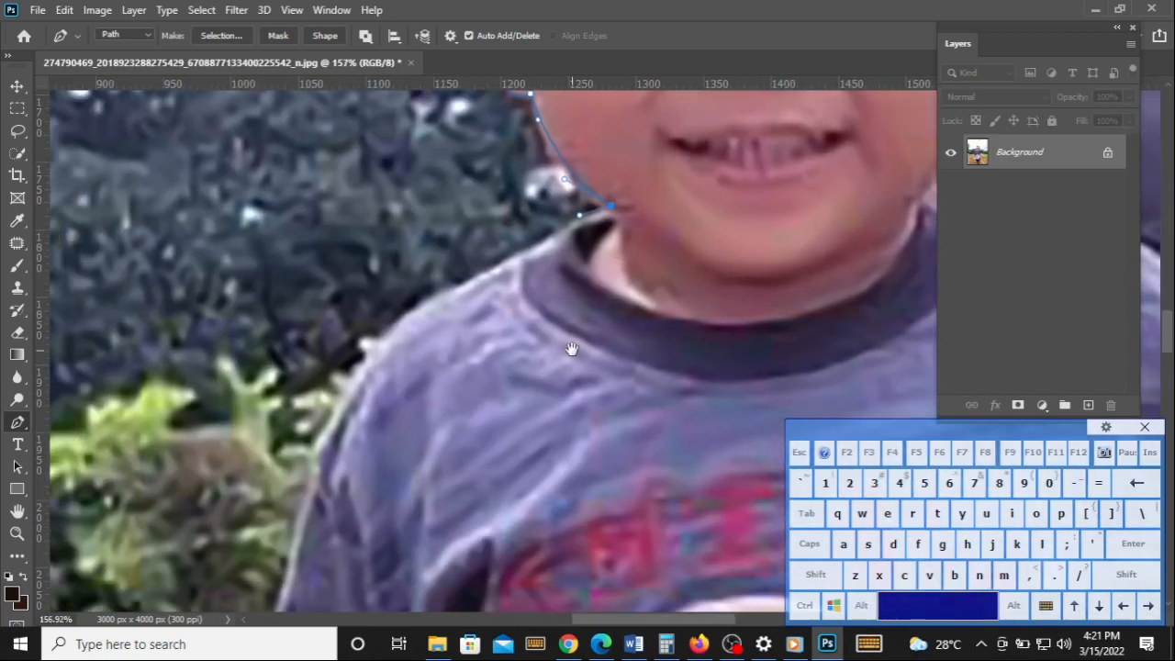
click(493, 273)
drag(336, 404, 290, 503)
drag(419, 517, 447, 374)
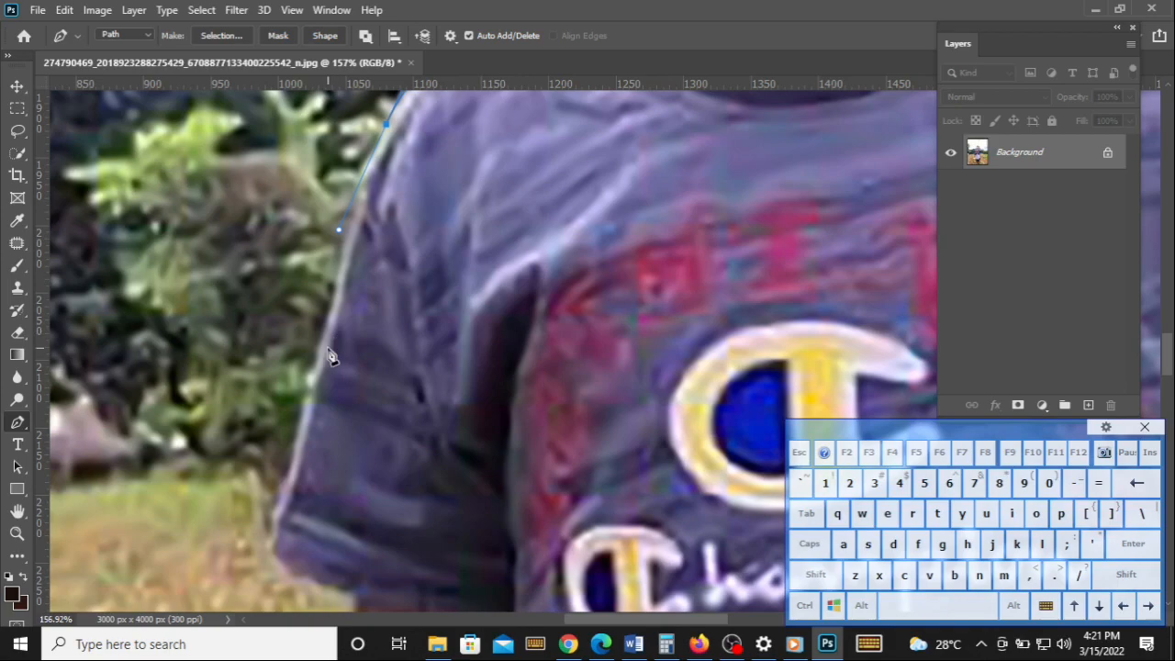
drag(314, 387, 290, 472)
drag(277, 537, 276, 545)
drag(390, 592, 349, 319)
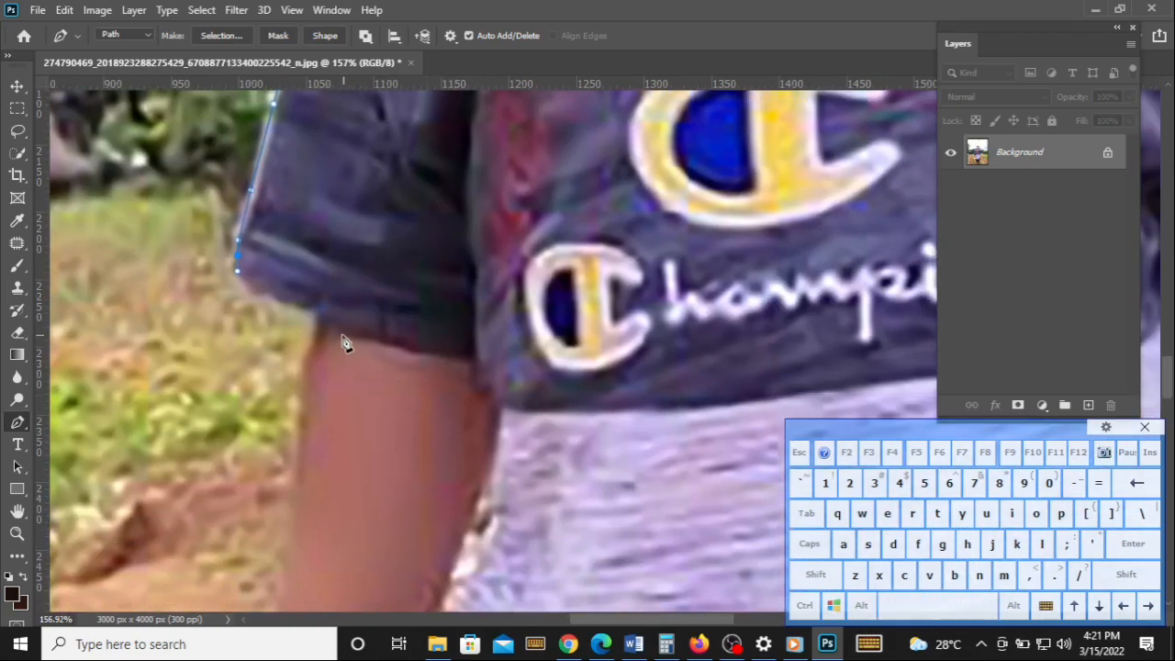
Step: Continue the path from the sleeve's lower edge down the outer arm and hand to the yellow toy
drag(428, 351, 496, 288)
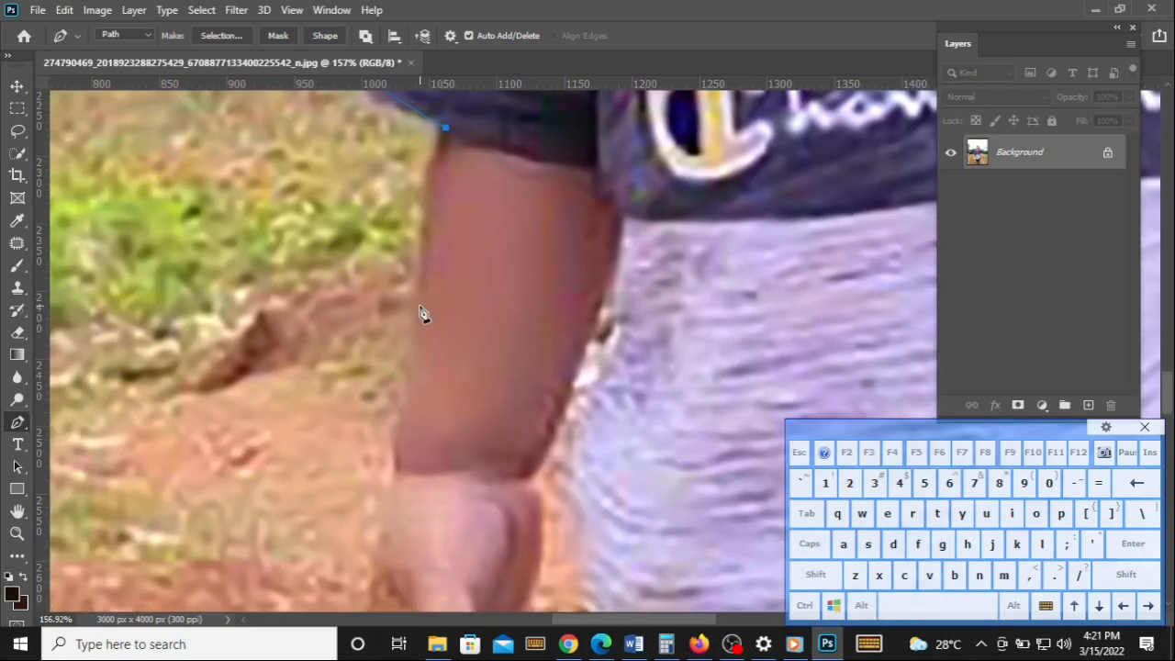
click(400, 473)
drag(519, 464, 588, 195)
drag(462, 464, 418, 469)
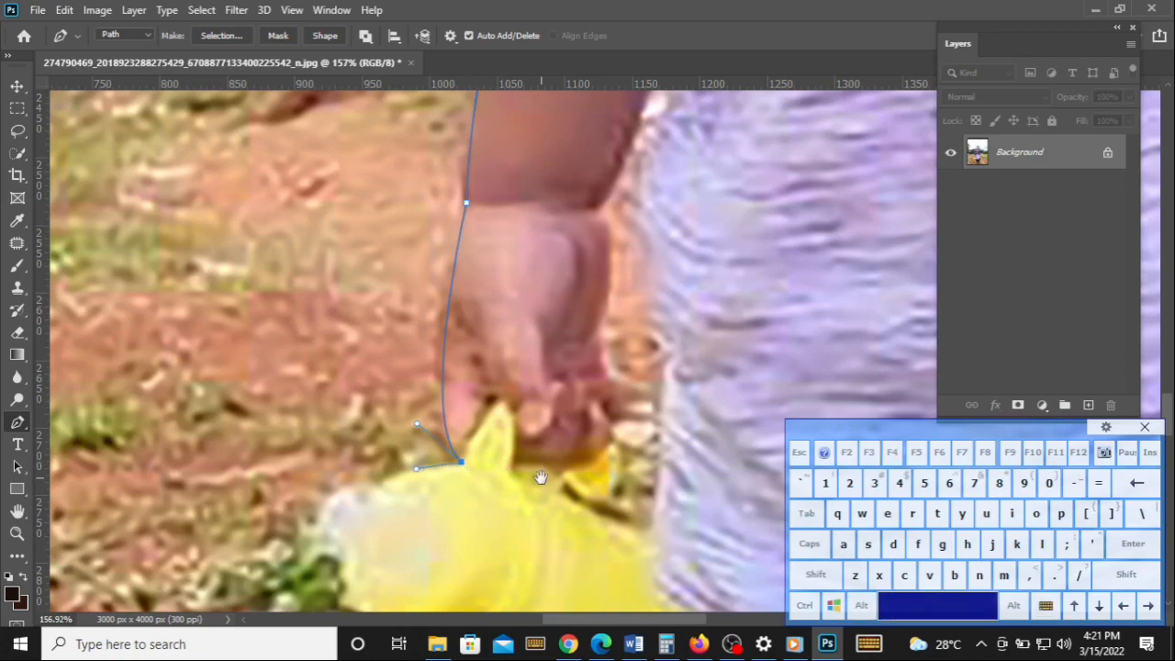
Step: Trace the path around the outside of the yellow toy to where it meets the trouser leg
drag(541, 478, 552, 211)
drag(380, 347, 417, 445)
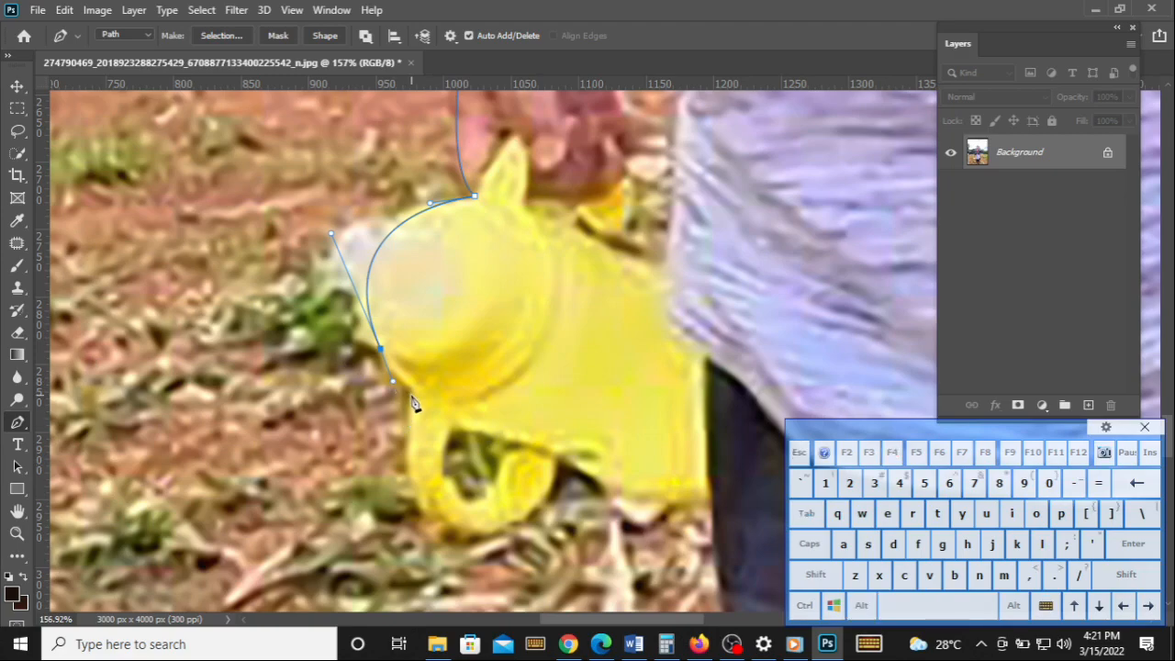
click(412, 394)
drag(538, 378, 440, 276)
drag(375, 435, 453, 449)
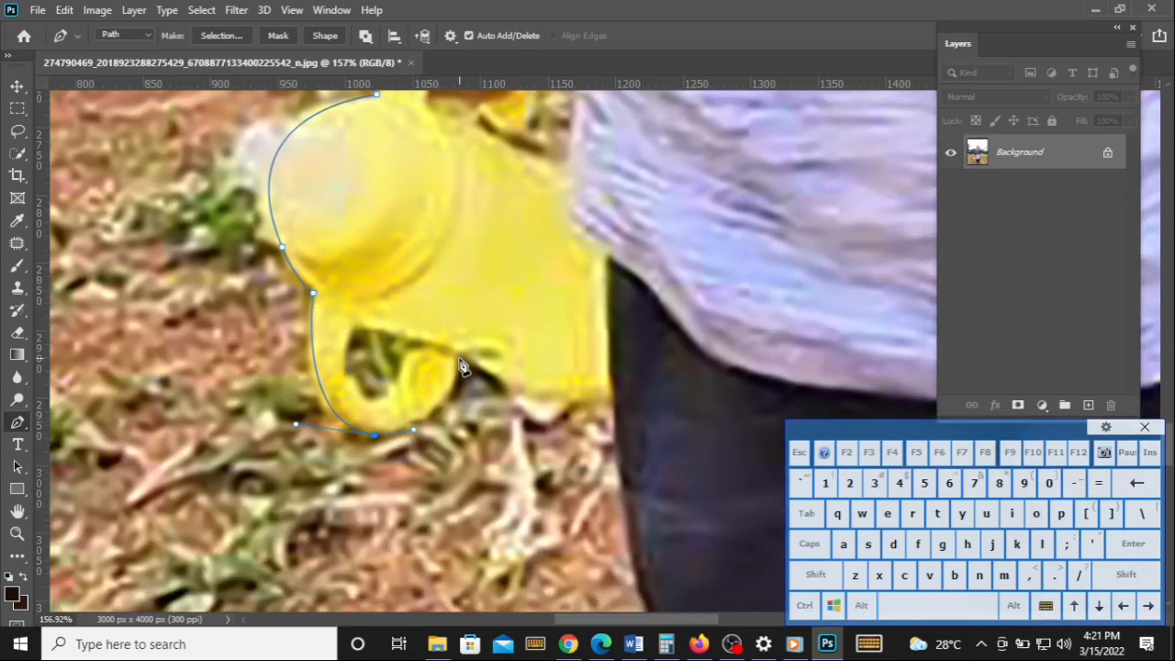
drag(460, 358, 497, 378)
drag(608, 398, 555, 438)
Step: Continue the path down the outer edge of the image-left trouser leg and along its hem to the ankle
drag(566, 498, 565, 514)
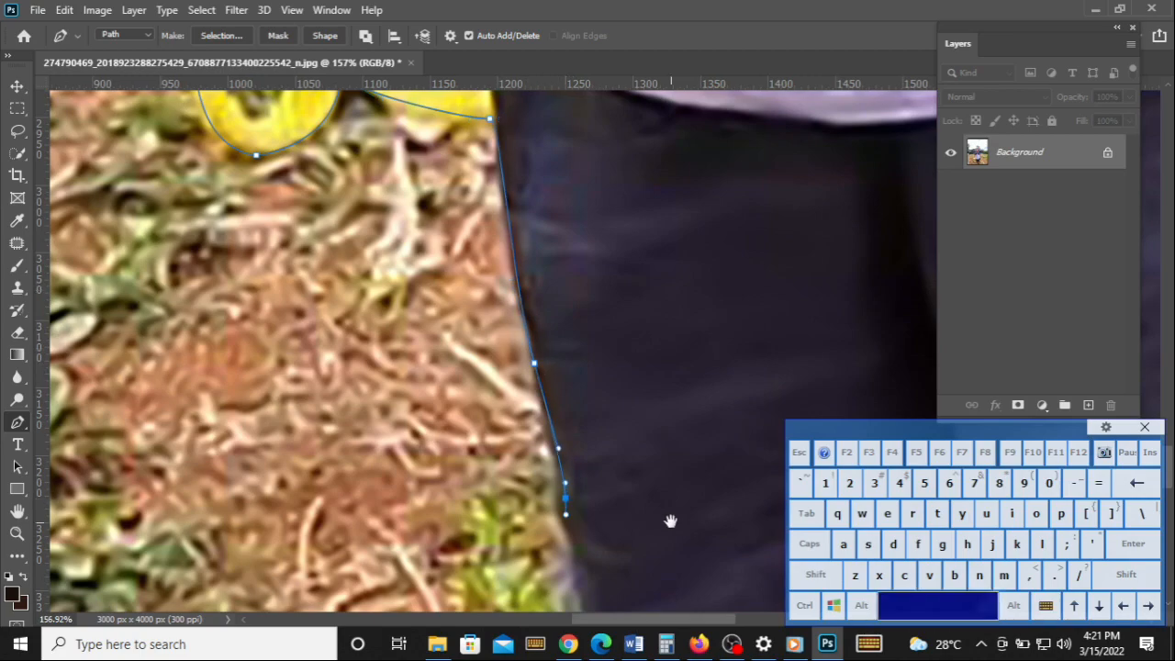
drag(671, 520, 627, 257)
drag(527, 387, 515, 410)
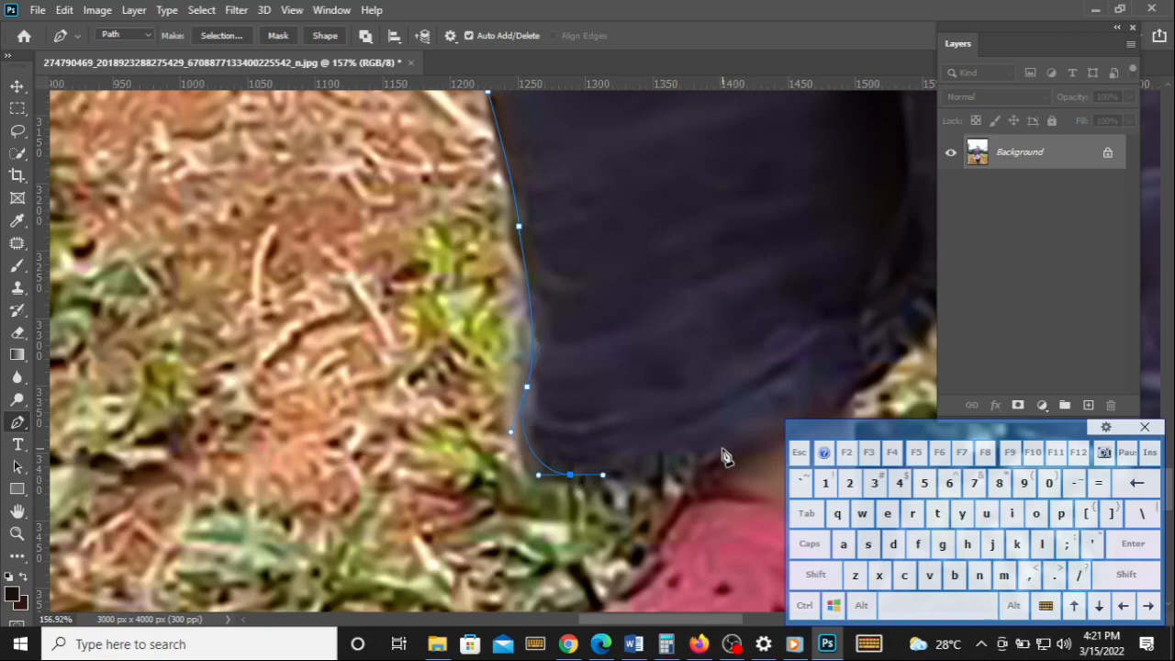
scroll(682, 281, down, 5)
click(689, 155)
Step: Trace the path around the image-left red shoe, from the front of the ankle under the sole and up to the heel
click(673, 203)
click(605, 289)
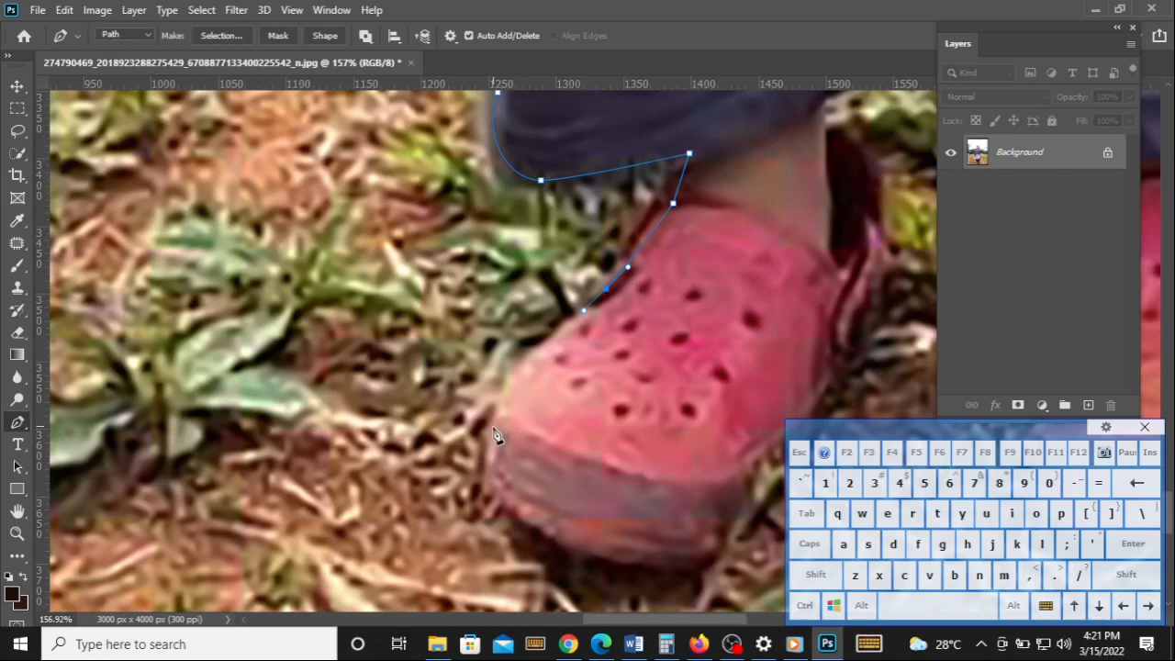
drag(491, 433, 490, 485)
drag(588, 548, 316, 567)
drag(448, 442, 540, 301)
key(alt)
drag(548, 259, 538, 243)
key(space)
drag(466, 299, 511, 542)
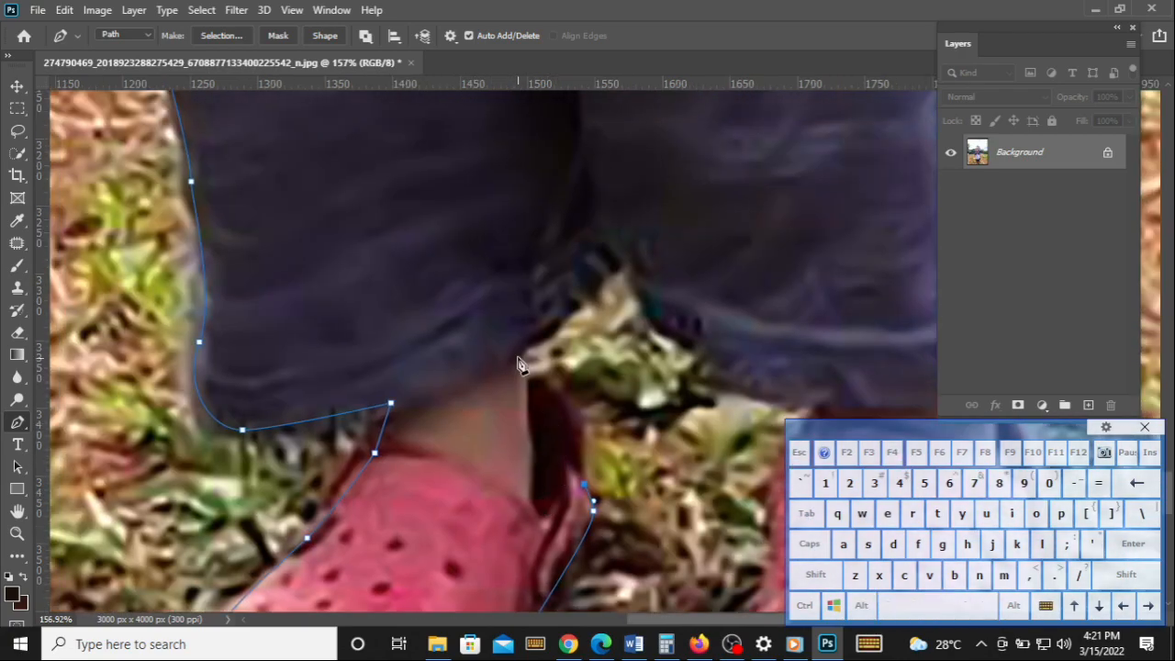
mouse_move(526, 380)
mouse_down()
mouse_move(468, 394)
mouse_move(505, 372)
mouse_up()
key(alt)
Step: Continue the path up the gap between the trouser legs and down onto the hem of the image-right leg
drag(589, 293, 606, 274)
key(space)
drag(716, 275, 441, 259)
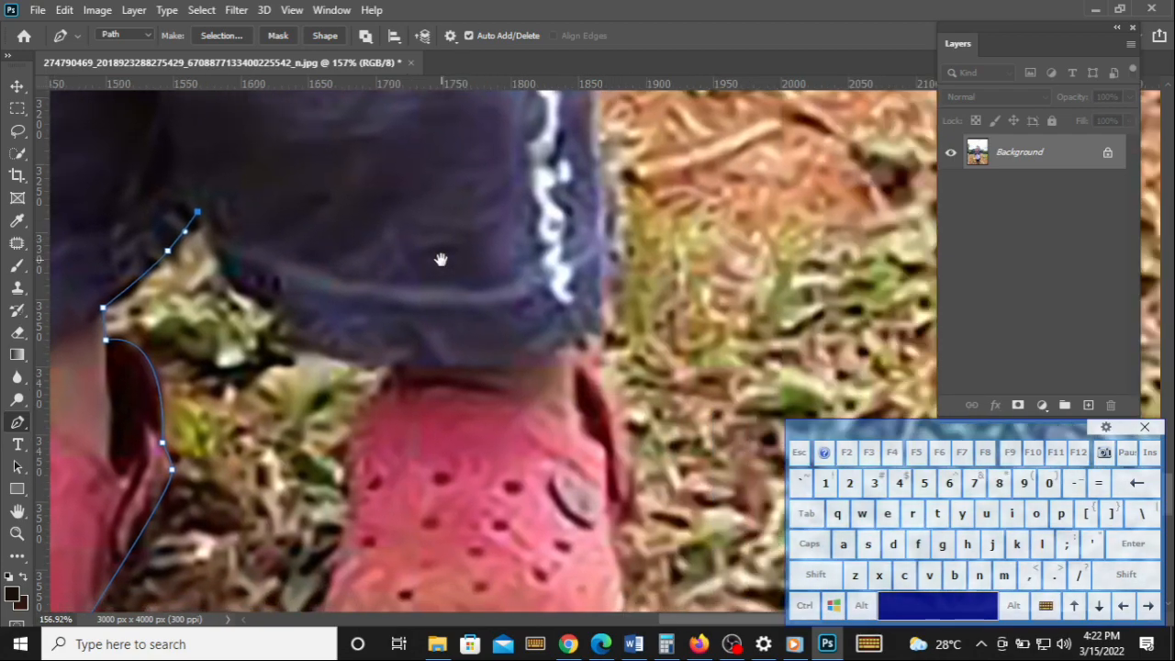
drag(323, 344, 756, 279)
Step: Continue the path along the image-right trouser hem and down the inner side of that leg's red shoe to the sole
key(space)
drag(677, 333, 684, 404)
key(space)
drag(657, 527, 365, 443)
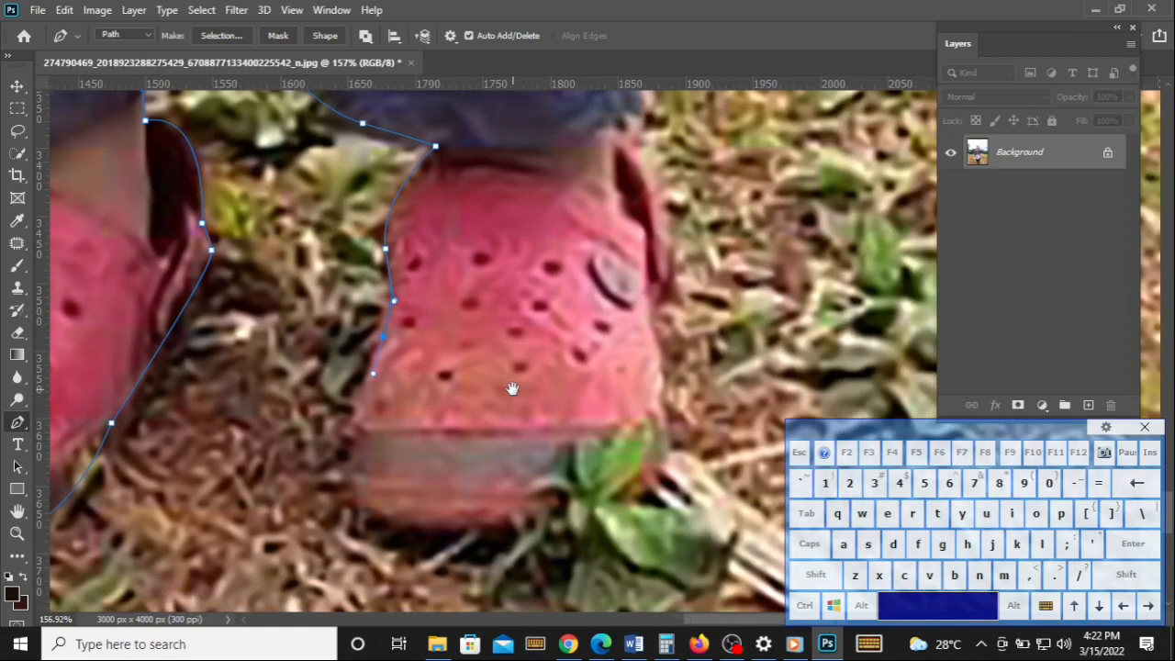
drag(414, 523, 460, 526)
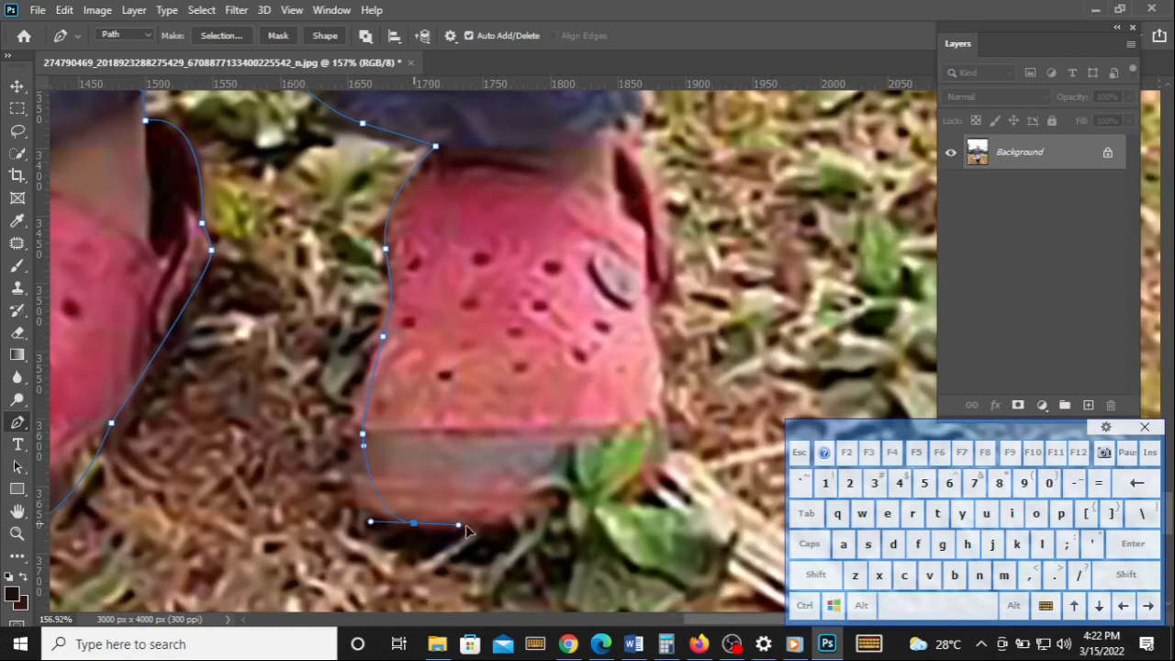
Step: Trace the path under the sole of the image-right shoe and up its outer side to the heel strap
drag(650, 478, 675, 448)
key(alt)
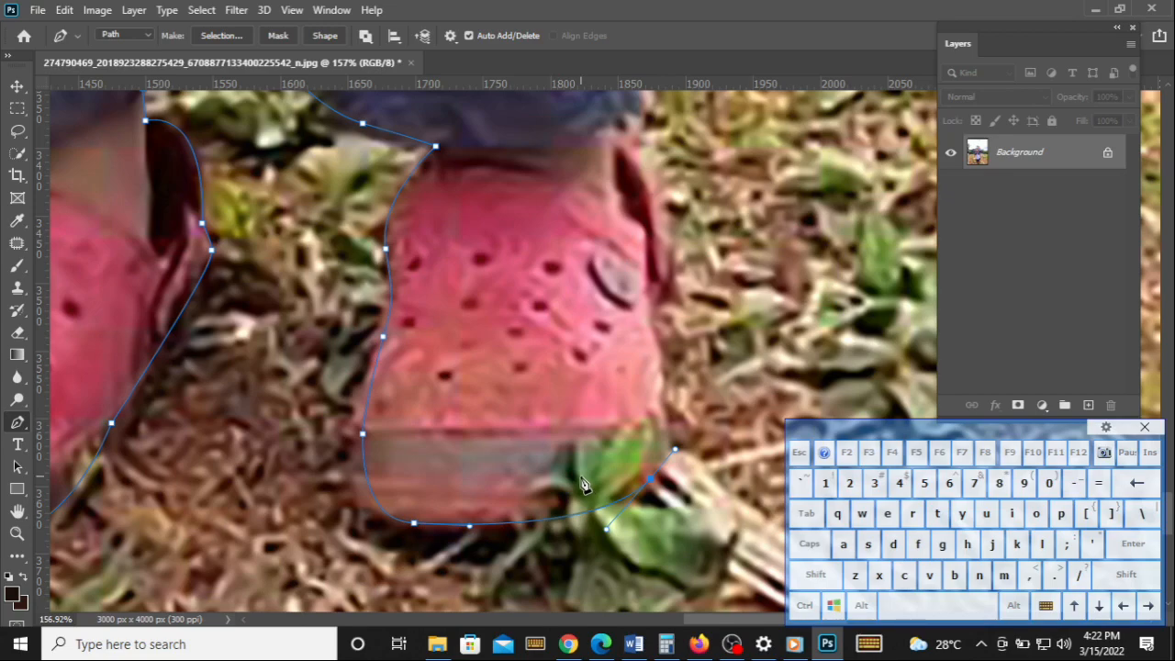
click(662, 379)
drag(657, 299, 665, 237)
click(658, 223)
Step: Continue the path from the heel strap onto the trouser hem and up the leg's outer edge to the dark blue bag
key(space)
drag(578, 327, 585, 515)
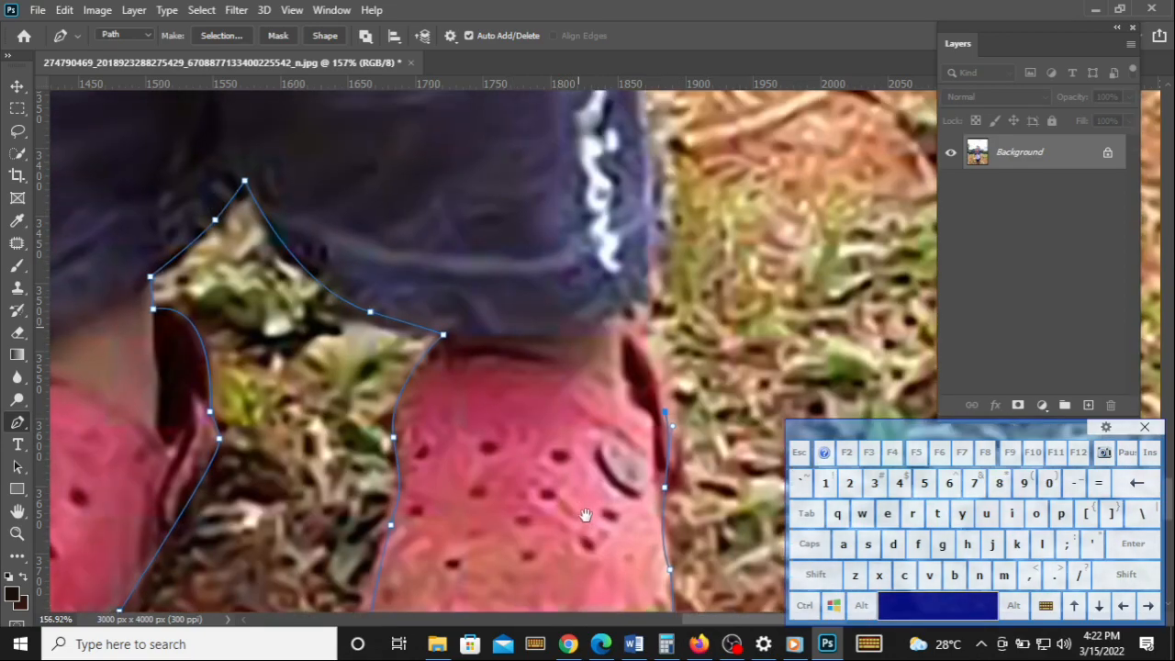
mouse_move(612, 318)
mouse_down()
mouse_move(555, 294)
mouse_move(625, 312)
mouse_up()
drag(645, 250, 646, 222)
key(space)
drag(551, 280, 575, 587)
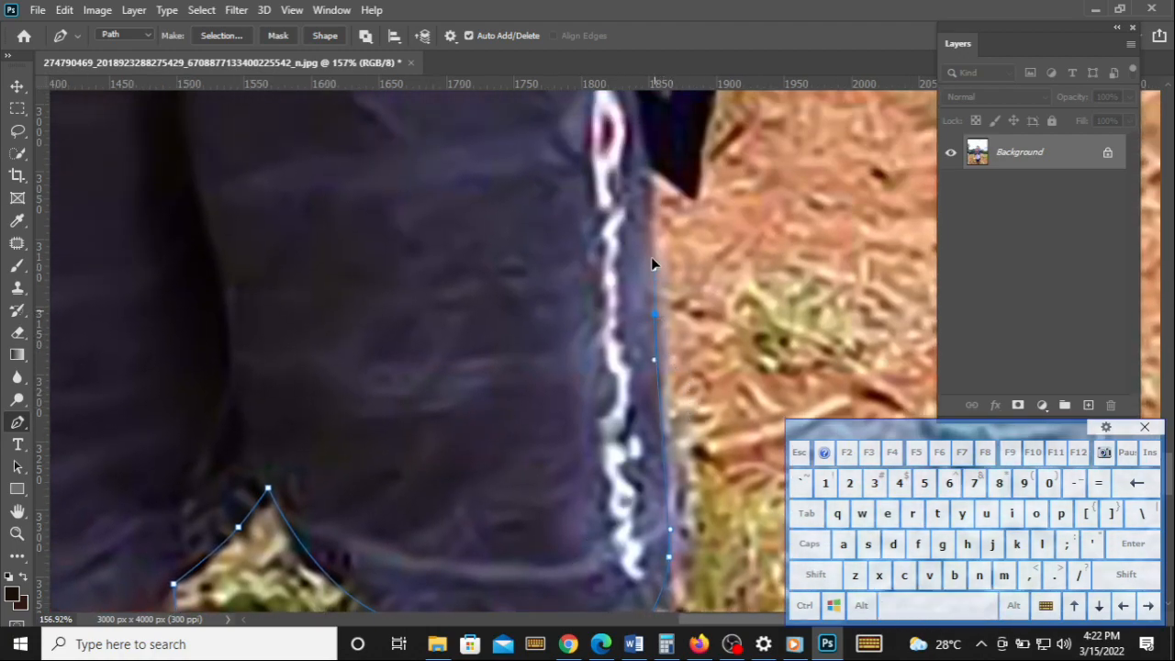
key(space)
drag(683, 167, 640, 520)
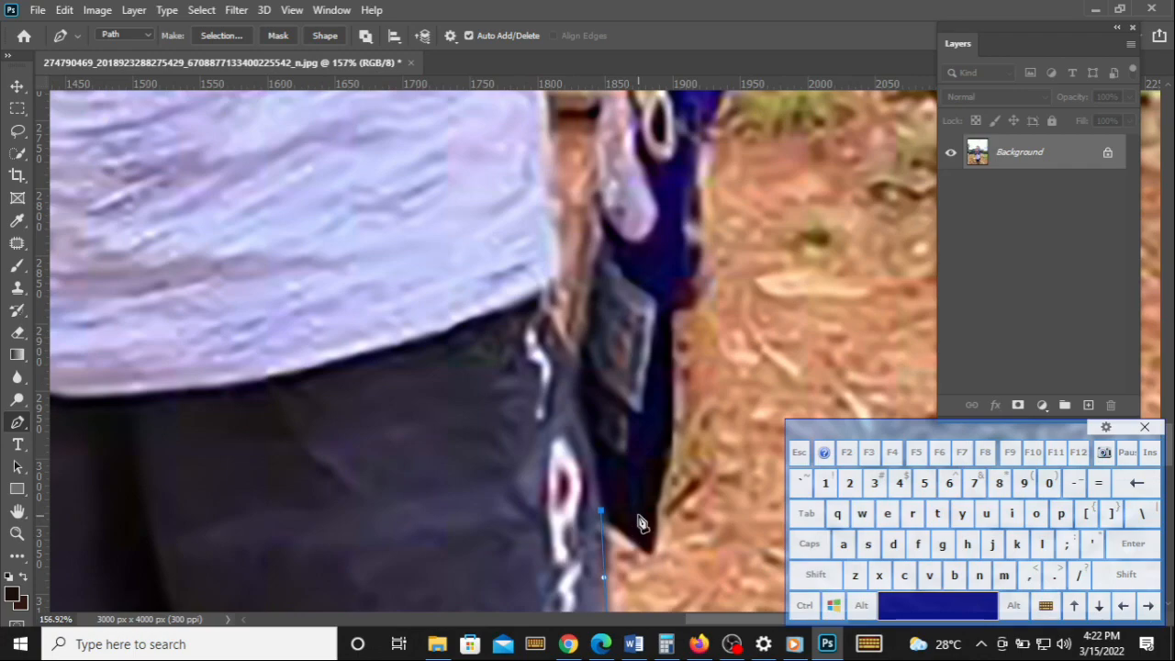
Step: Trace the path around the pointed lower tip of the dark blue bag and up the lower part of its outer edge
scroll(550, 498, down, 3)
scroll(538, 538, down, 1)
scroll(538, 538, up, 3)
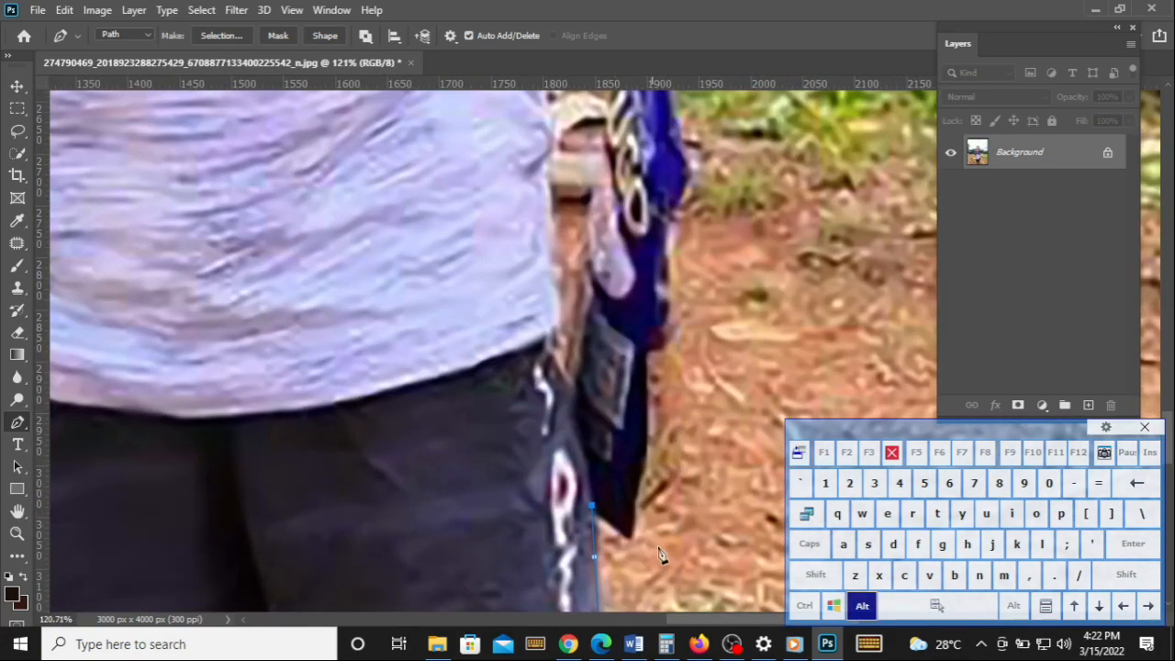
click(628, 543)
scroll(624, 537, up, 3)
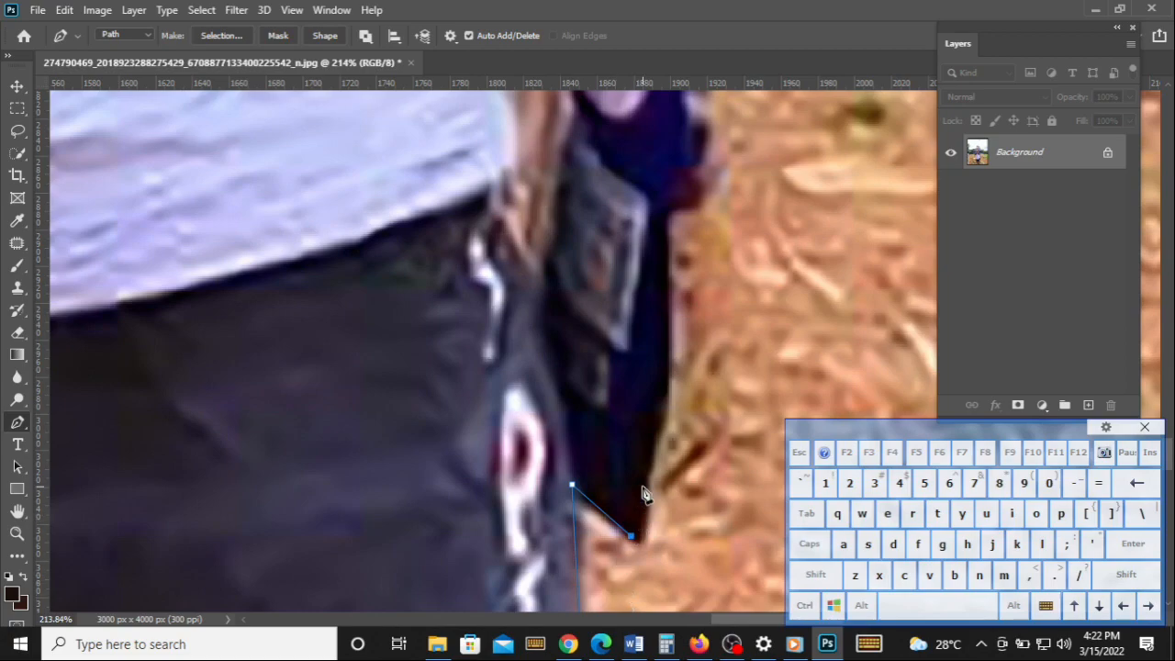
drag(654, 444, 659, 387)
click(671, 196)
Step: Continue the path up the remaining outer edge of the blue bag to the underside of the hand holding it
key(space)
drag(671, 196, 548, 526)
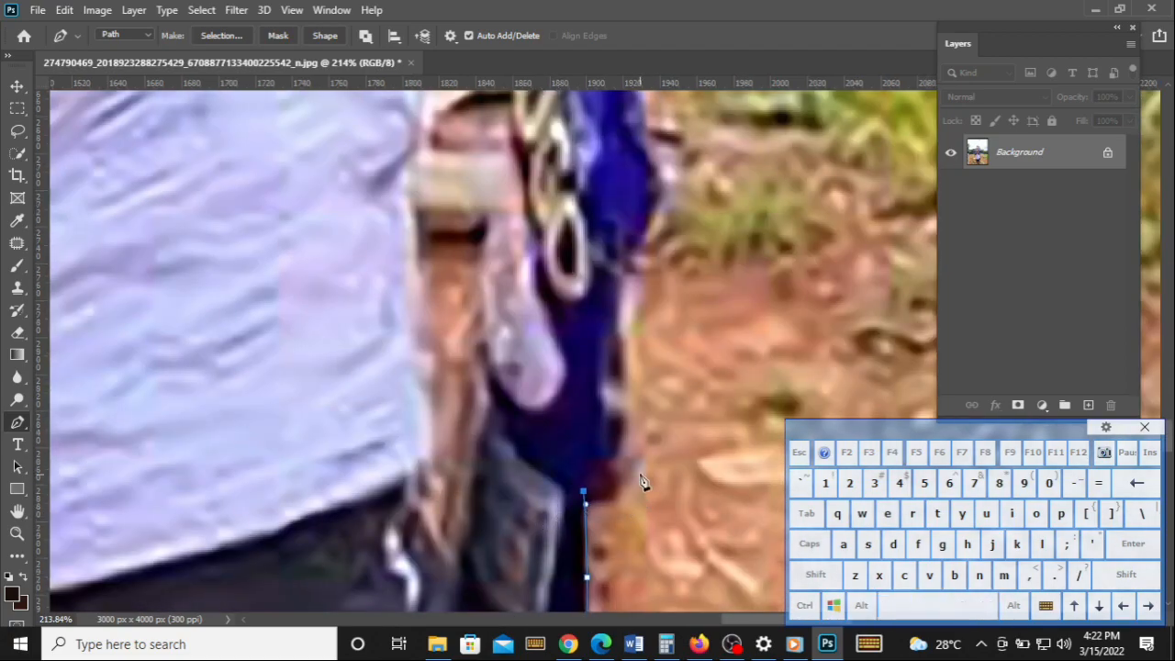
click(625, 310)
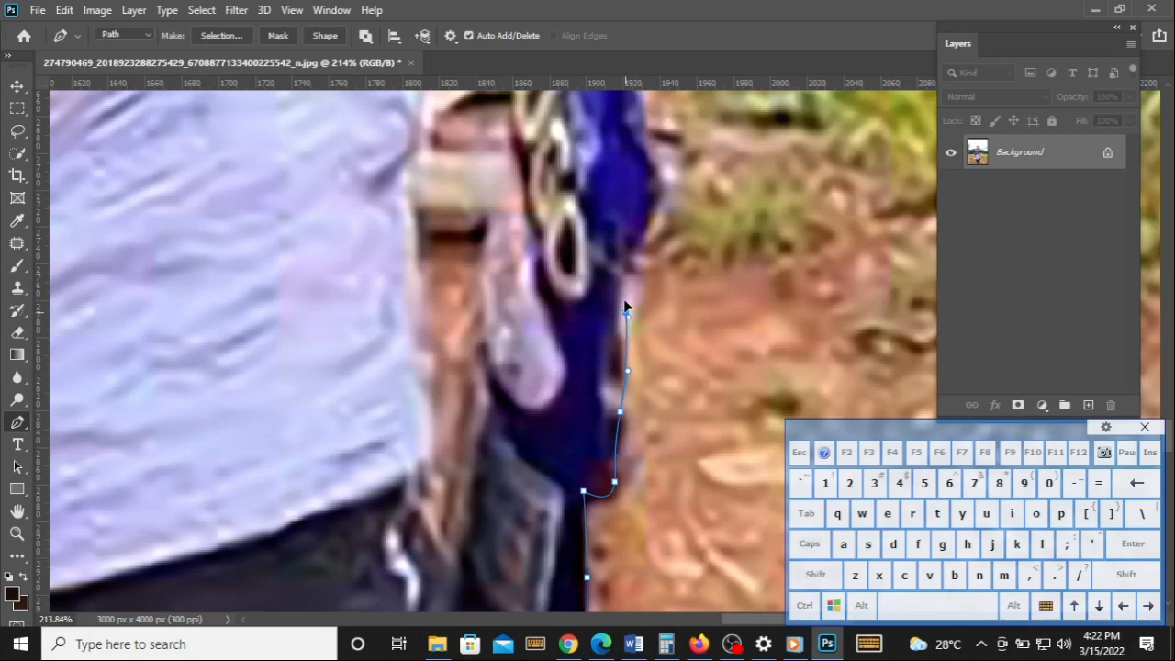
click(630, 250)
click(654, 213)
key(space)
drag(654, 212, 667, 506)
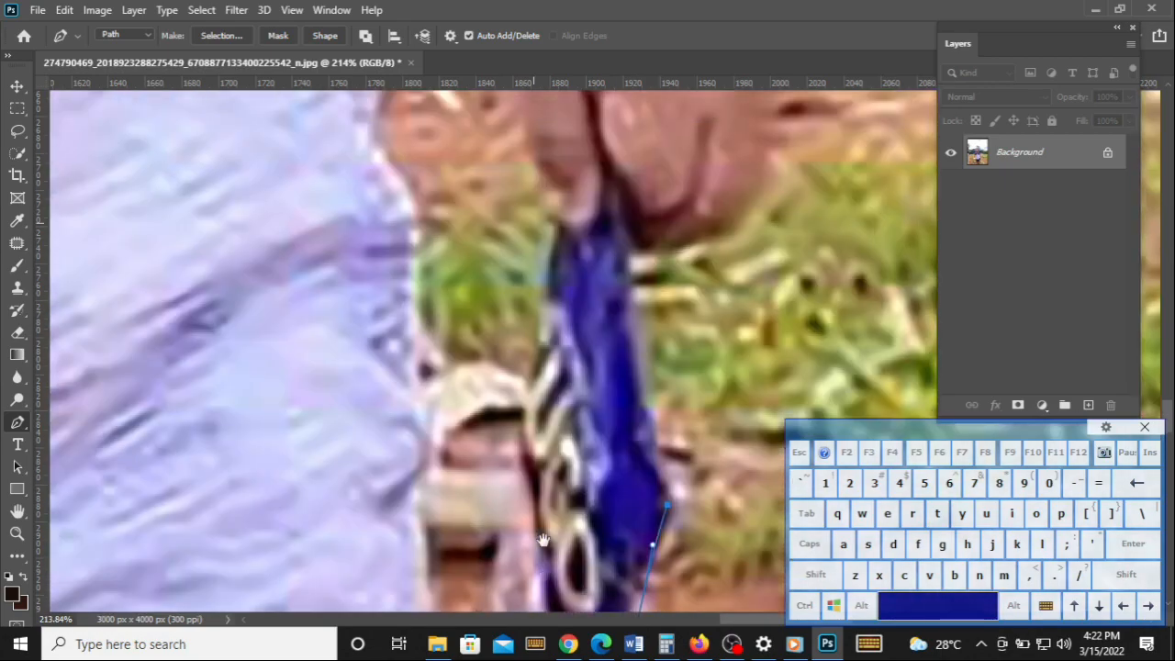
drag(628, 357, 627, 293)
click(626, 242)
Step: Trace the path around the outside of the image-right hand, from the fingers up to the wrist
key(space)
drag(527, 298, 445, 489)
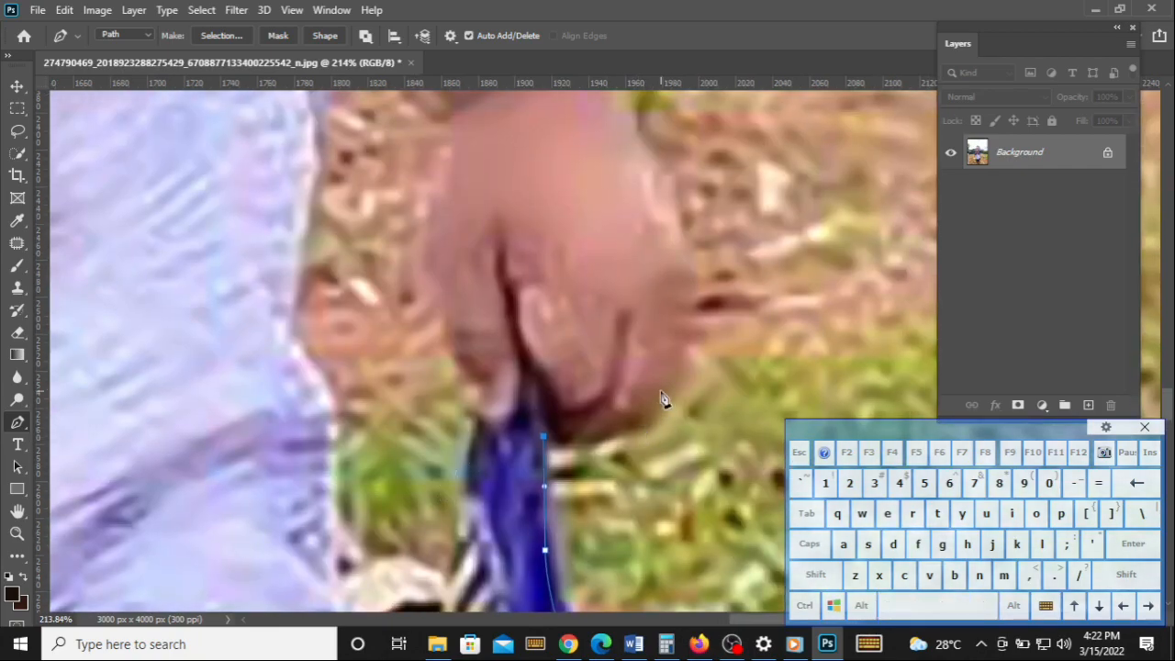
drag(667, 403, 692, 347)
key(space)
drag(572, 291, 572, 516)
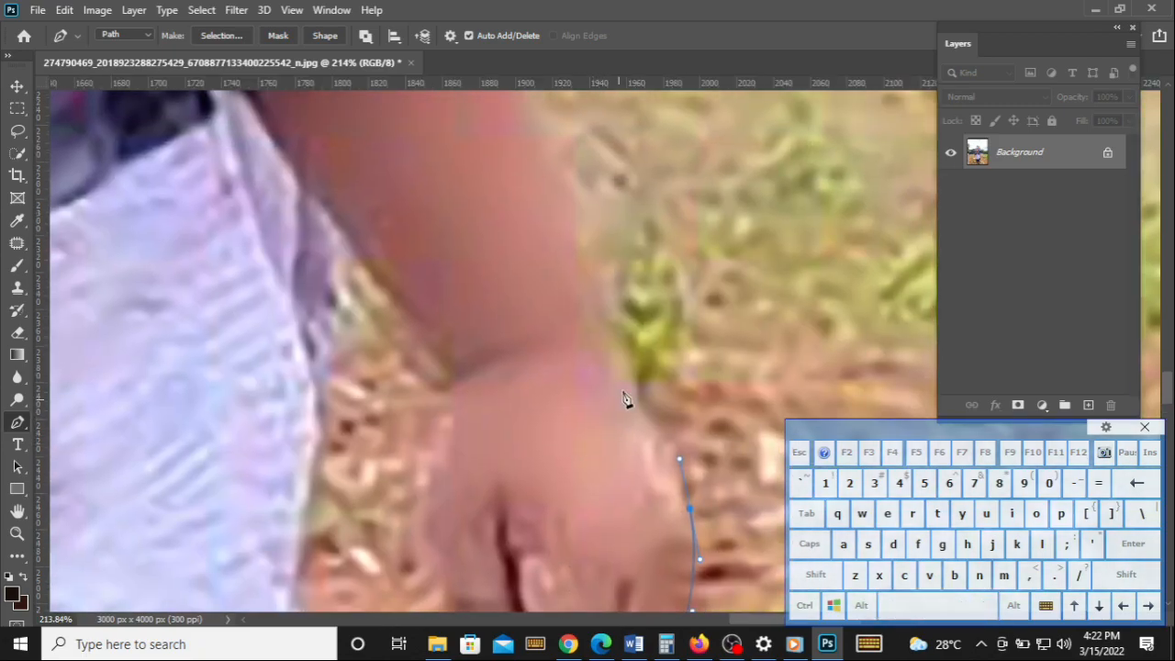
click(580, 330)
Step: Continue the path up the outer edge of the image-right forearm and along the sleeve opening to the sleeve's outer corner
key(space)
drag(546, 170, 609, 425)
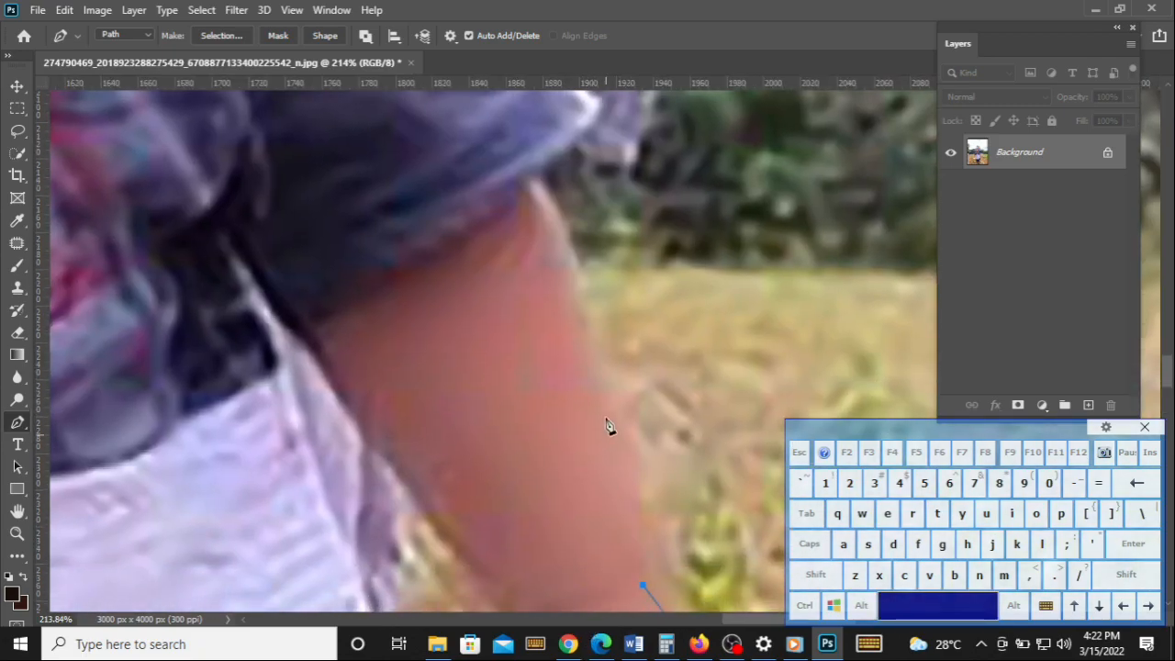
key(alt)
scroll(556, 330, down, 1)
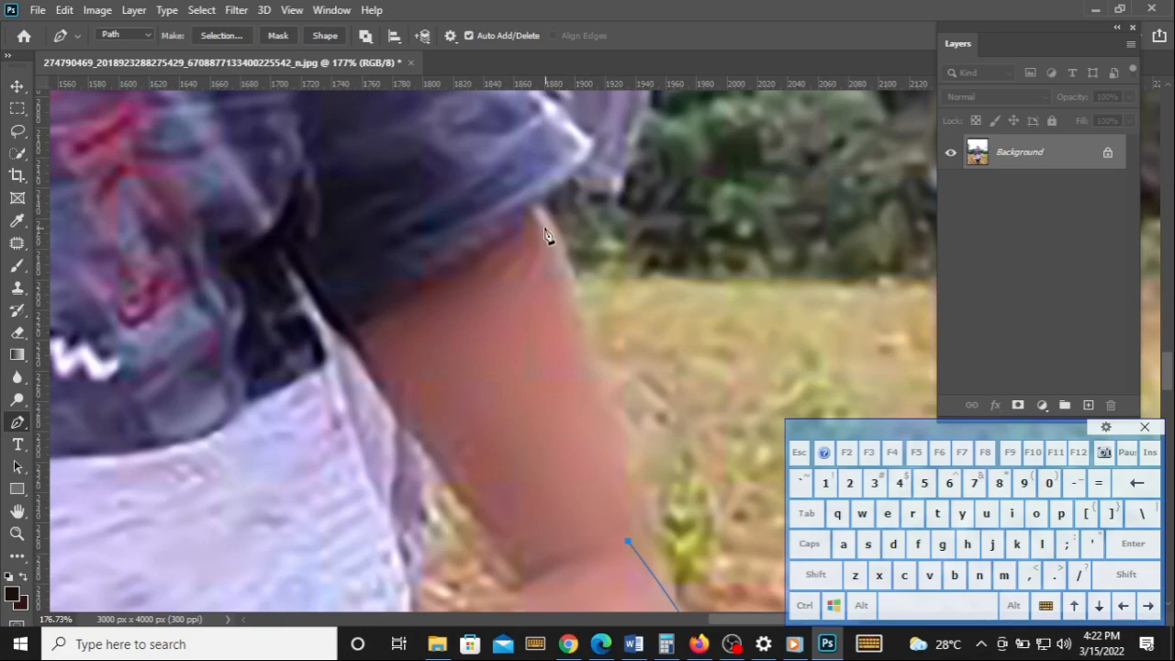
drag(483, 125, 582, 168)
key(alt)
click(593, 145)
key(space)
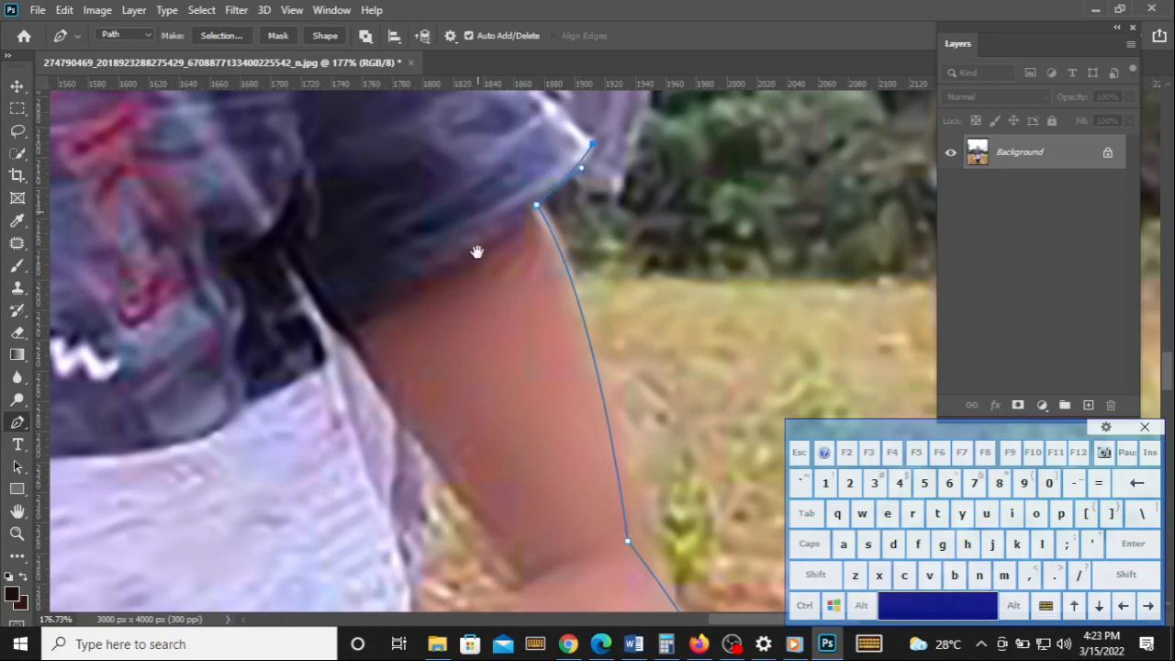
Step: Trace the path up the outer edge of the image-right sleeve to the shoulder
drag(477, 216, 491, 576)
drag(458, 326, 453, 318)
key(space)
drag(481, 377, 674, 489)
click(502, 225)
click(451, 170)
Step: Continue the path along the top of the image-right shoulder to the shirt collar and onto the neck
key(space)
drag(375, 229, 704, 241)
click(621, 184)
drag(495, 180, 546, 150)
click(547, 152)
Step: Trace the path up the image-right cheek and around the ear, and close it at the head outline
key(space)
drag(461, 326, 389, 524)
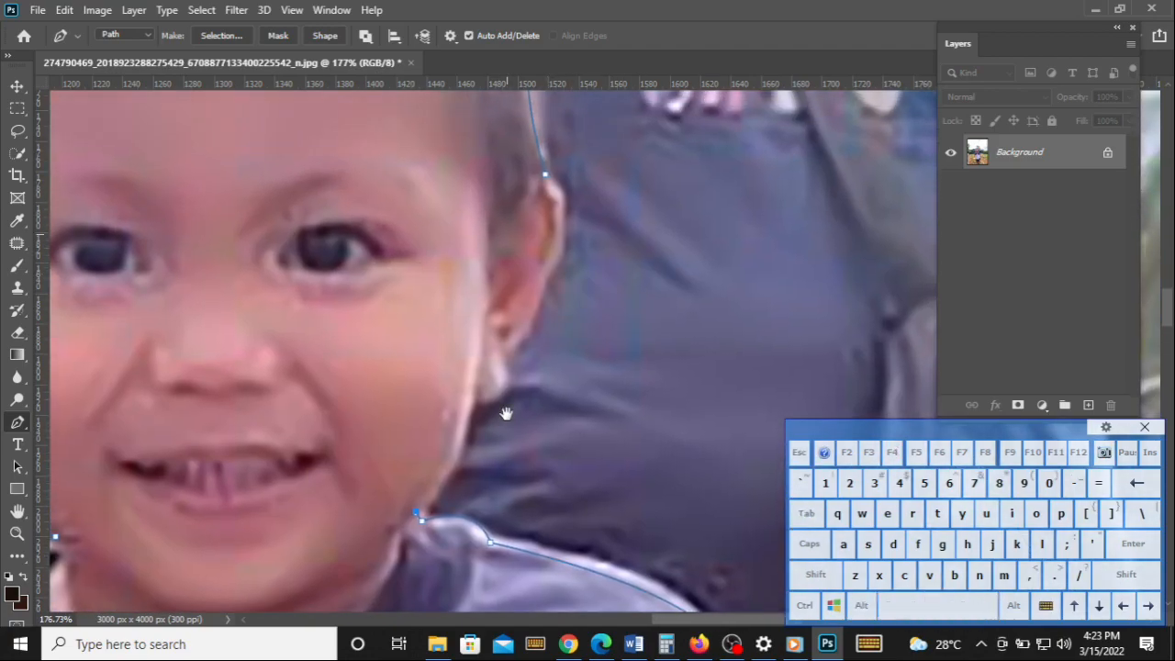
drag(489, 332, 491, 355)
key(alt)
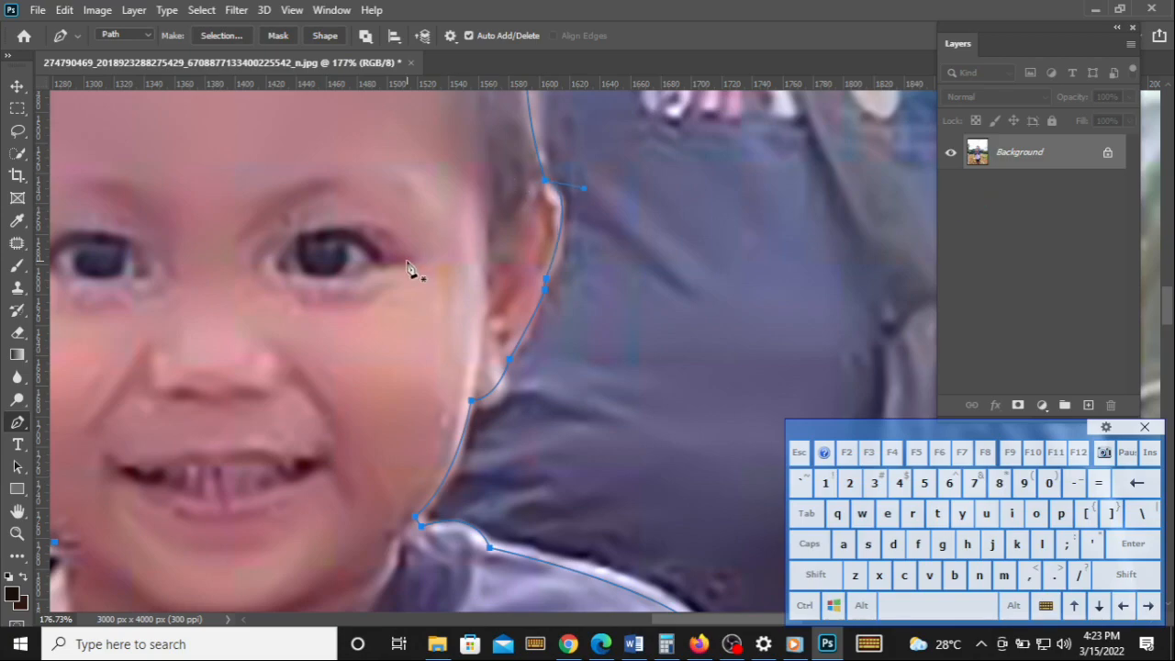
Step: Convert the closed path around the boy into a selection
key(alt)
scroll(413, 303, down, 3)
scroll(413, 303, down, 3)
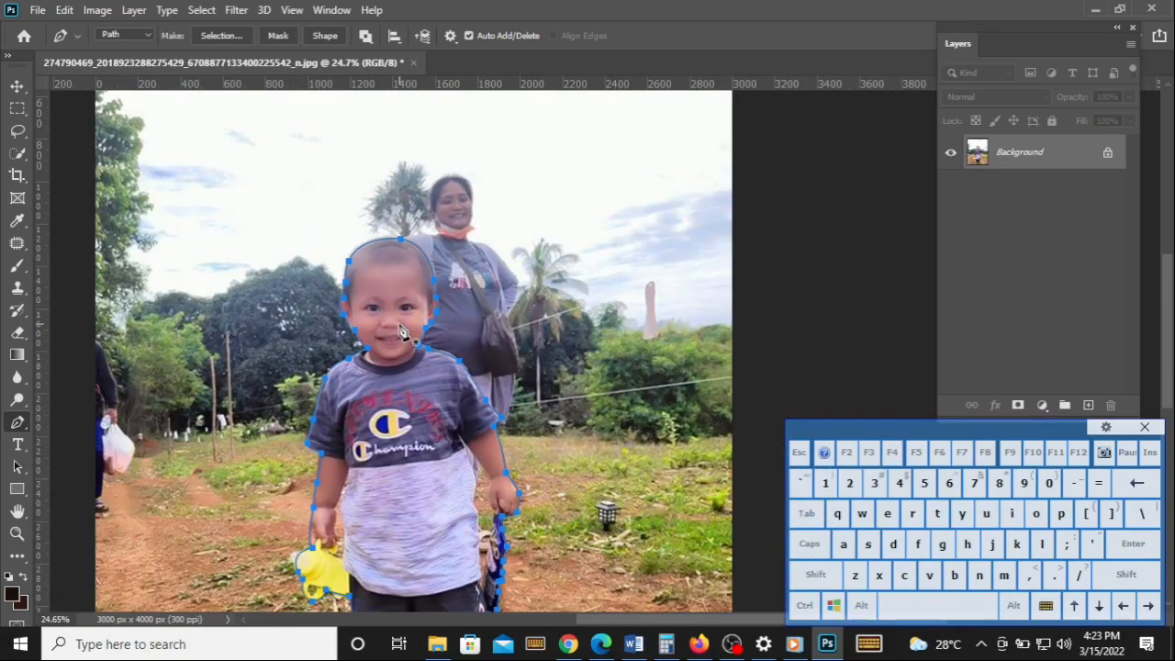
right_click(401, 332)
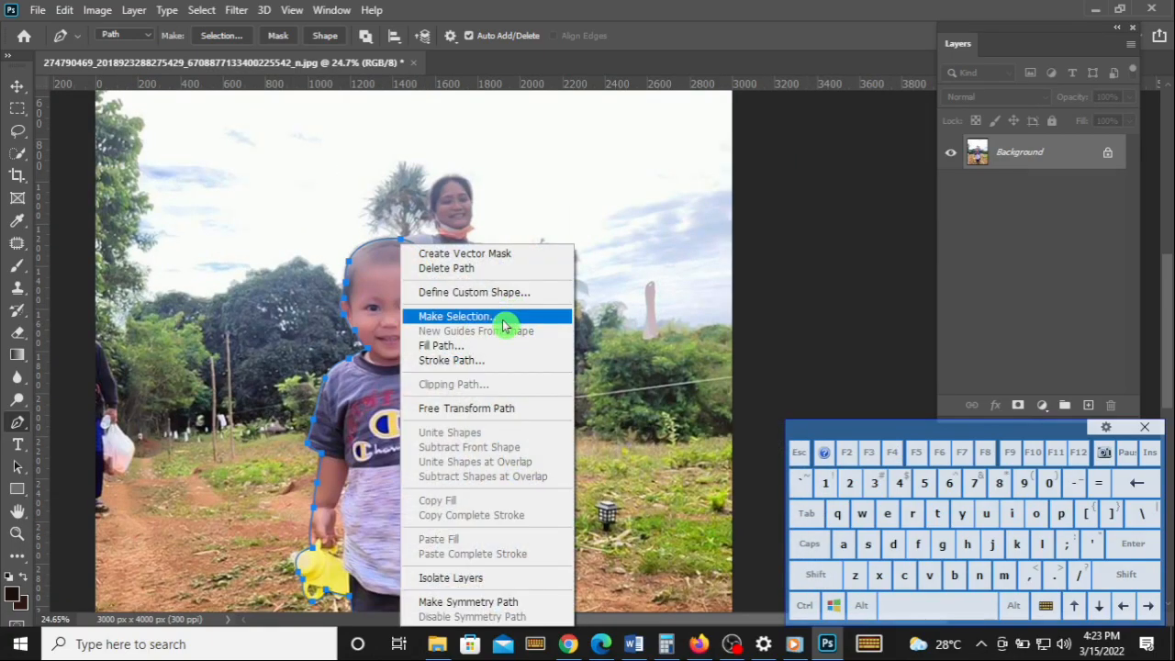
click(503, 323)
click(676, 158)
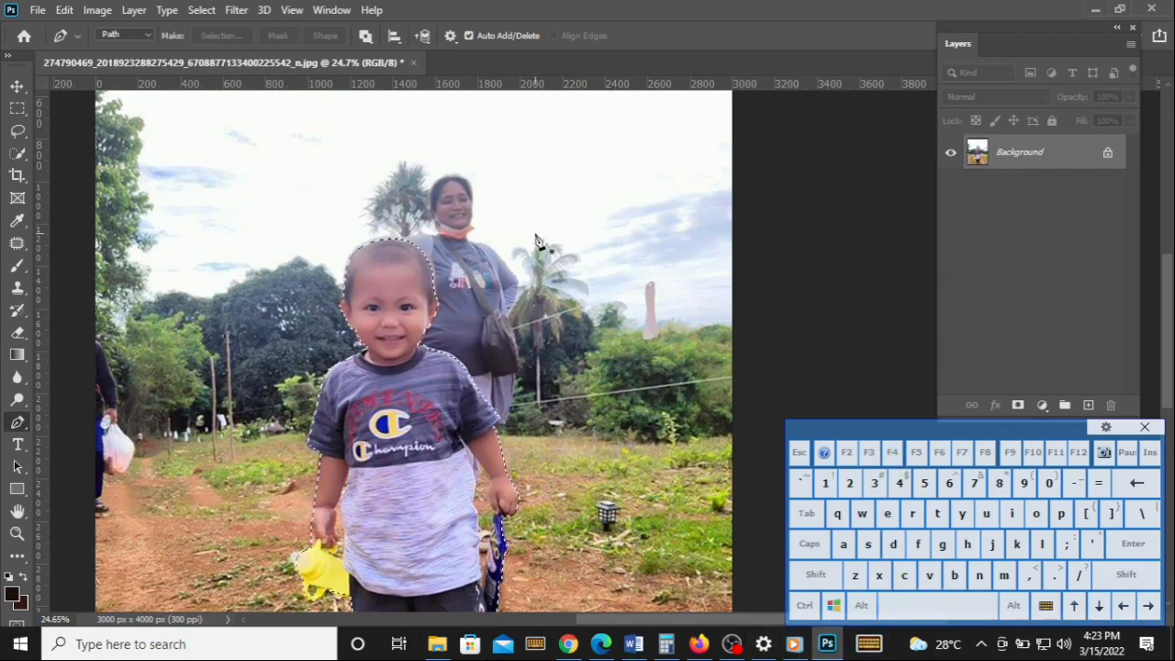
Step: Copy the selected boy to a new layer and hide the Background layer
key(ctrl+j)
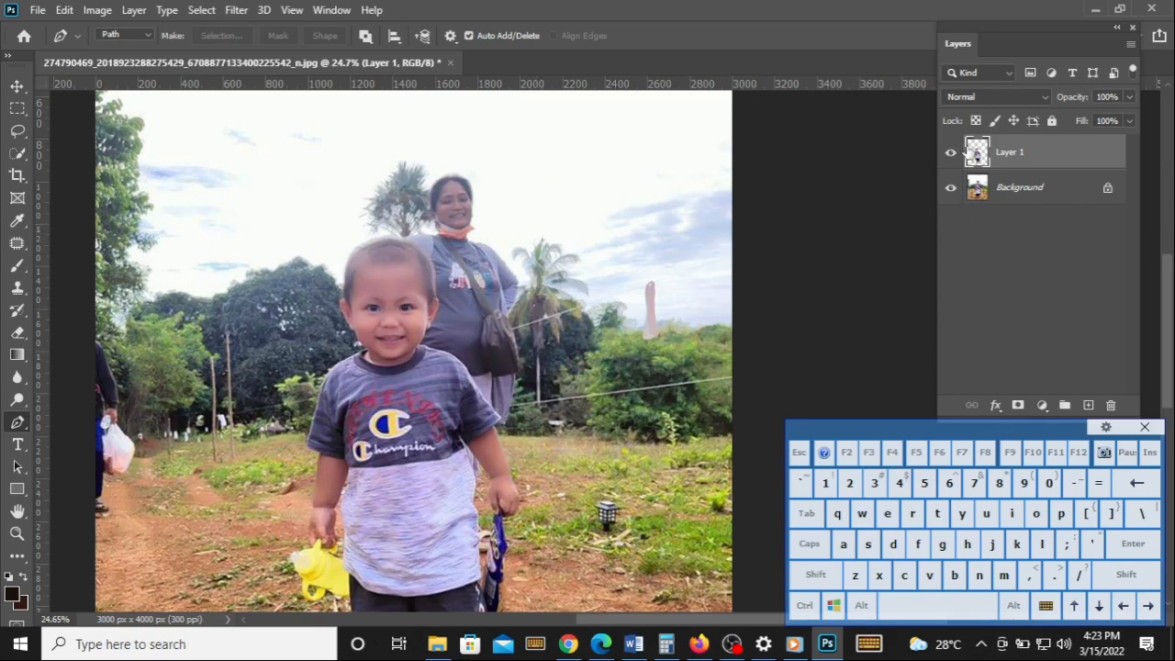
click(951, 189)
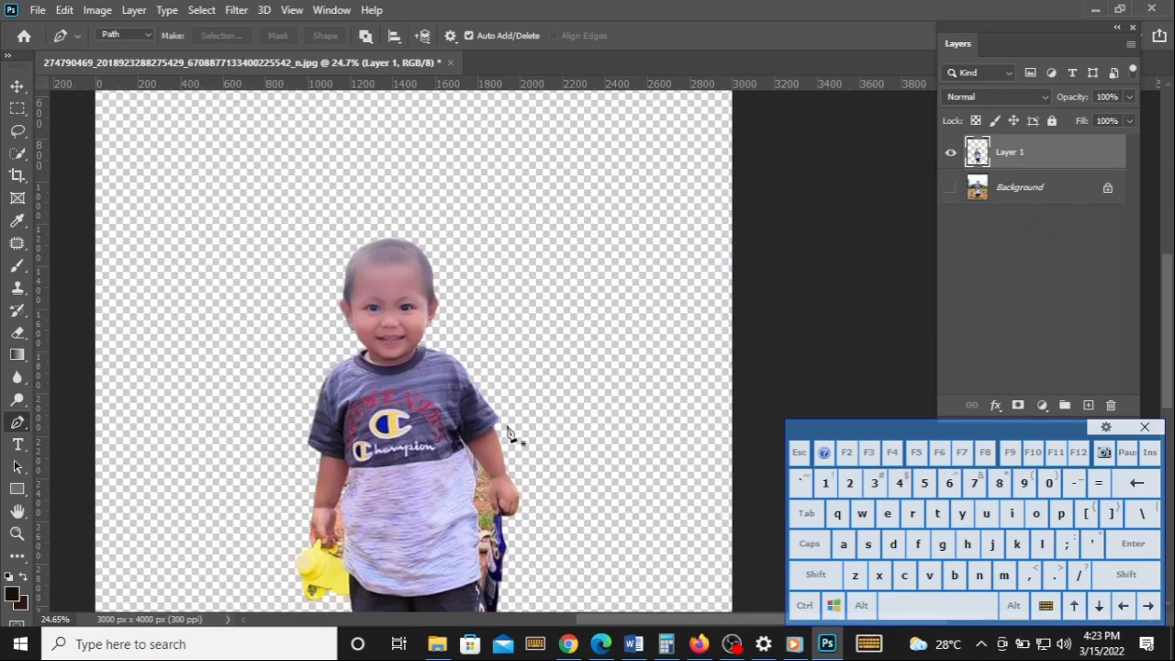
drag(423, 472, 505, 334)
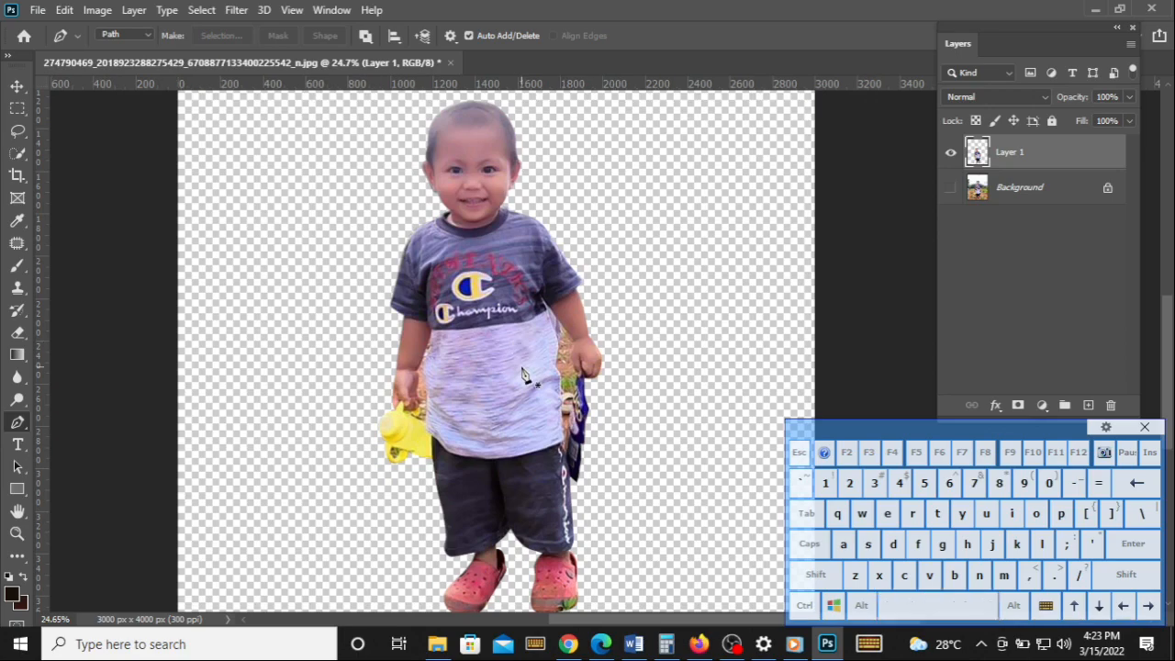
Step: Start a new path at the armpit gap and trace down the inner edge of the image-left forearm and hand to the toy
scroll(521, 365, up, 1)
scroll(521, 365, up, 8)
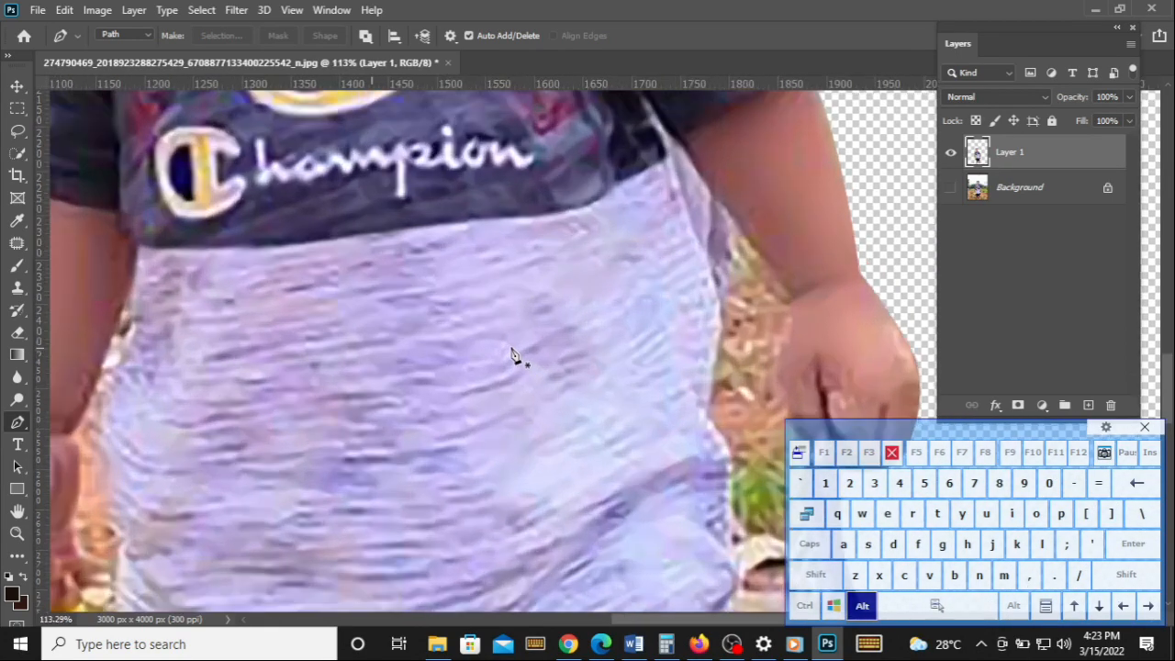
drag(388, 375, 743, 288)
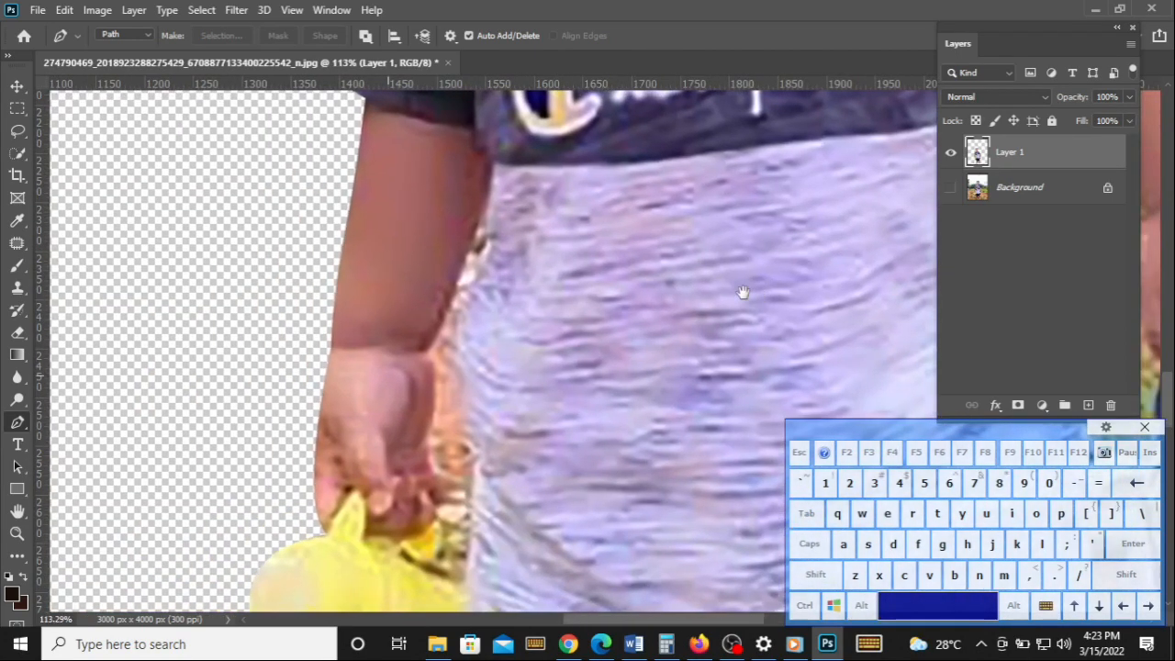
click(490, 190)
scroll(492, 193, up, 4)
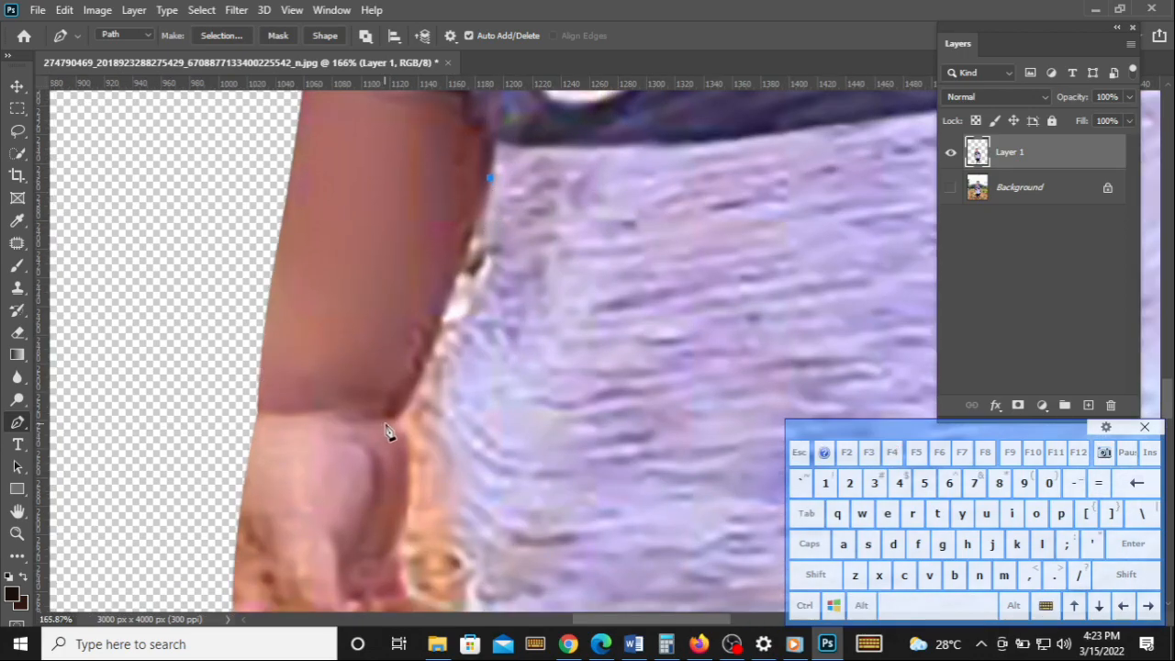
drag(392, 432, 364, 483)
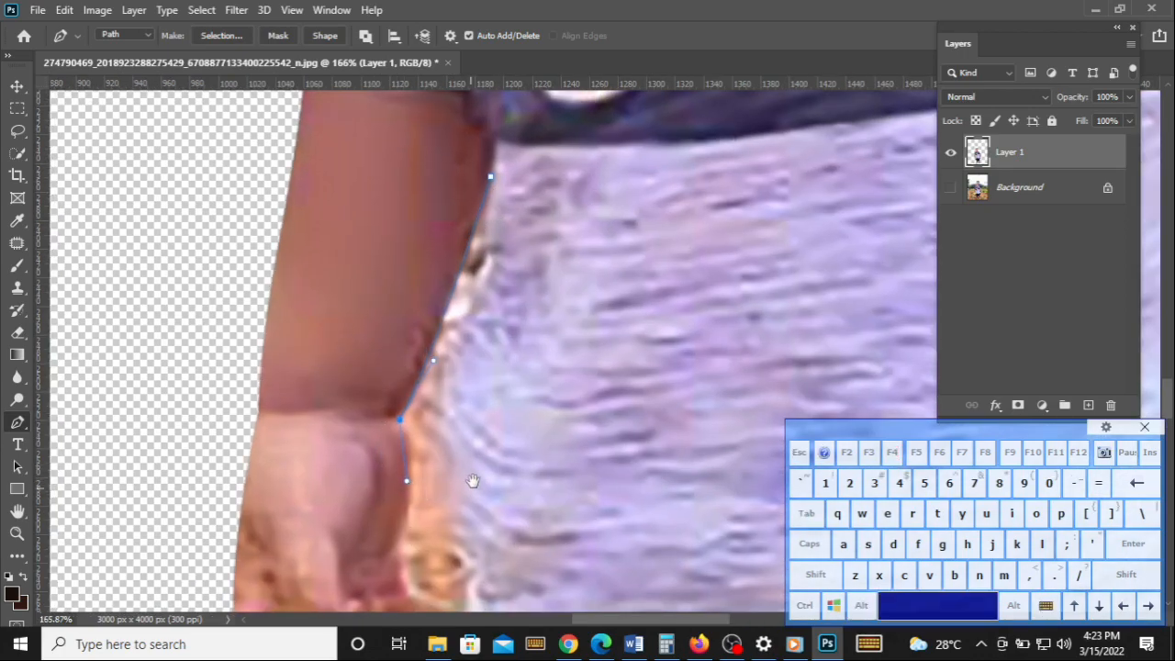
drag(400, 566, 439, 408)
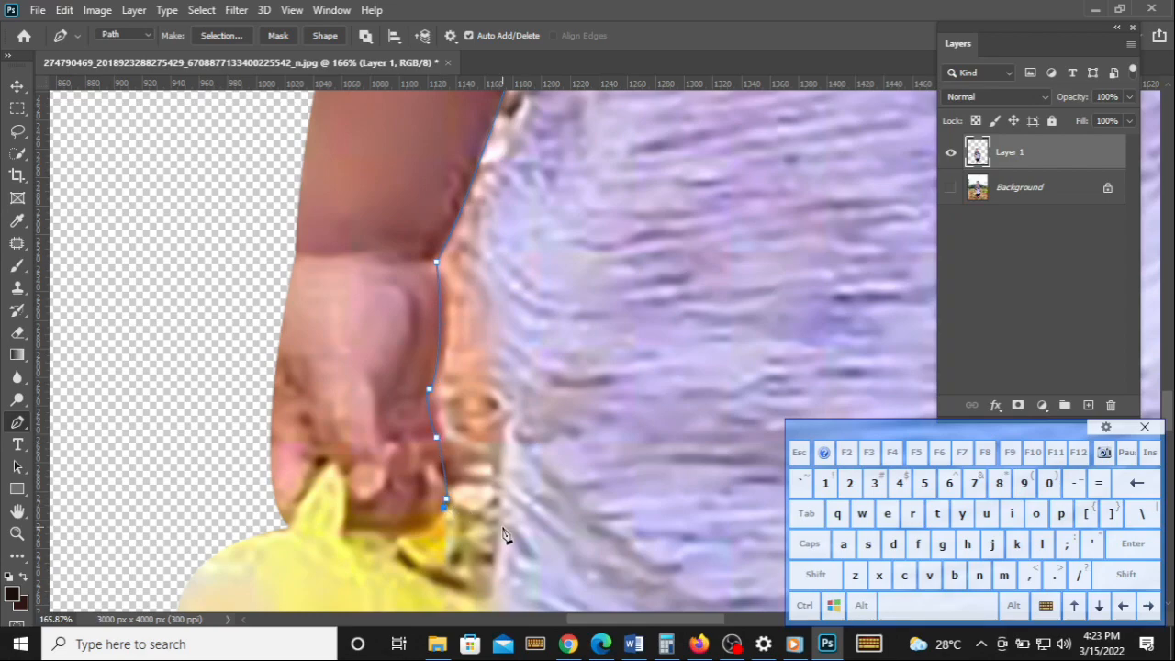
Step: Continue the path up the shirt's image-left edge and close it around the leftover background between arm and shirt
drag(538, 262, 484, 464)
click(479, 328)
drag(487, 305, 488, 264)
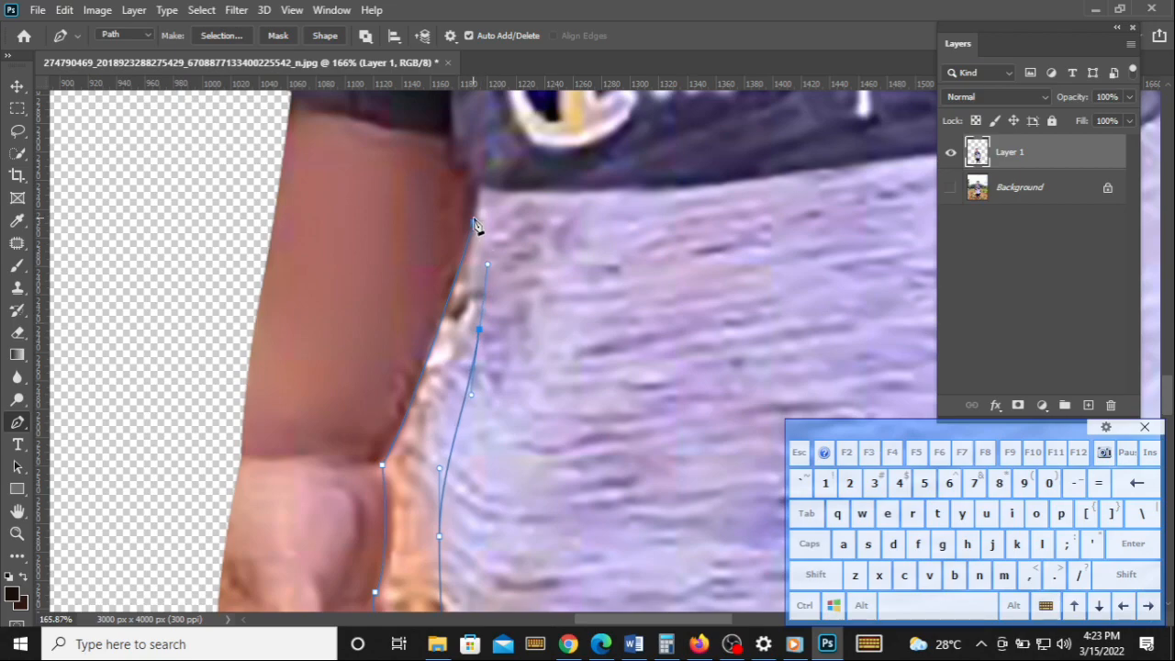
Step: Convert the gap path into a new anti-aliased selection with a 0-pixel feather and delete the background inside it
right_click(456, 328)
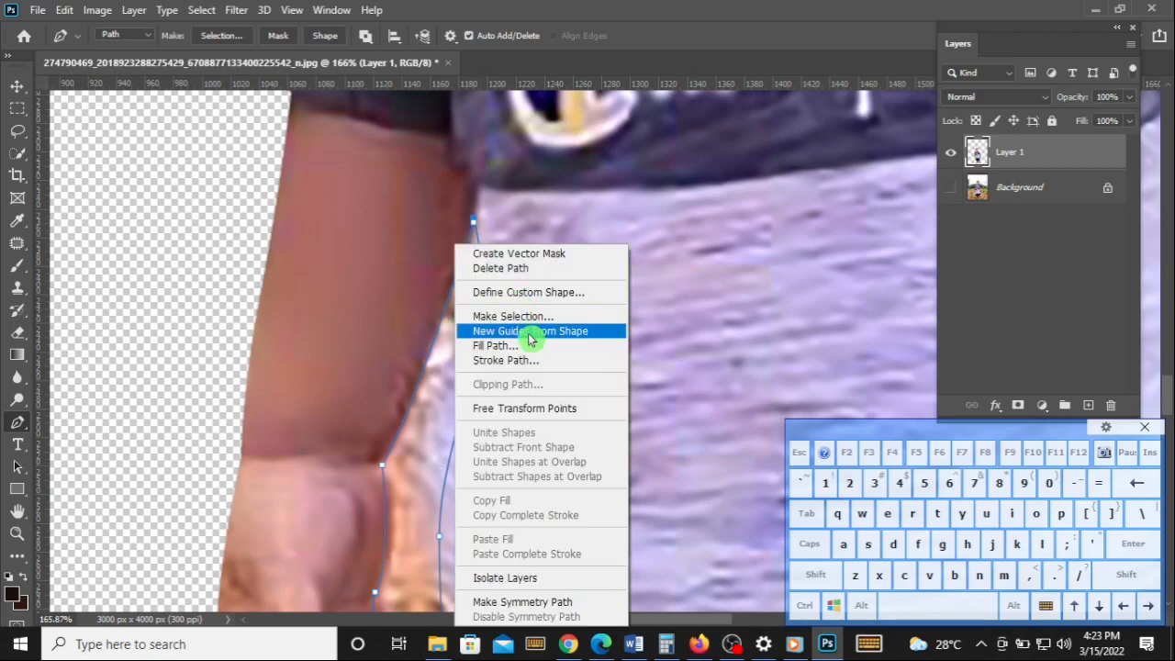
click(525, 318)
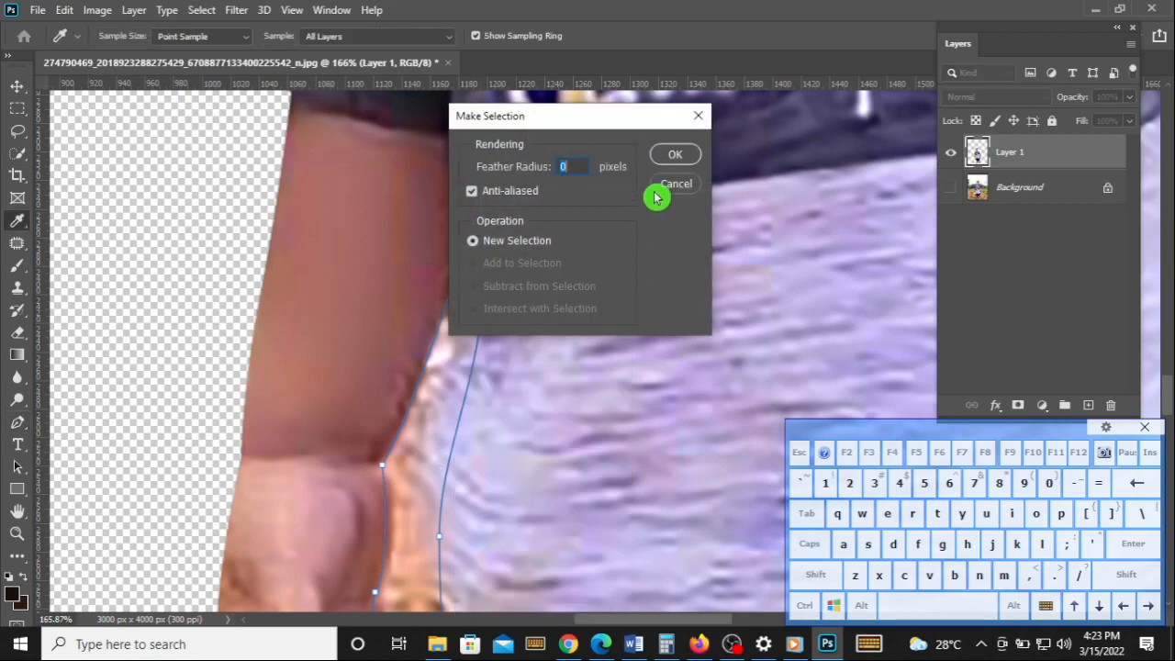
click(691, 154)
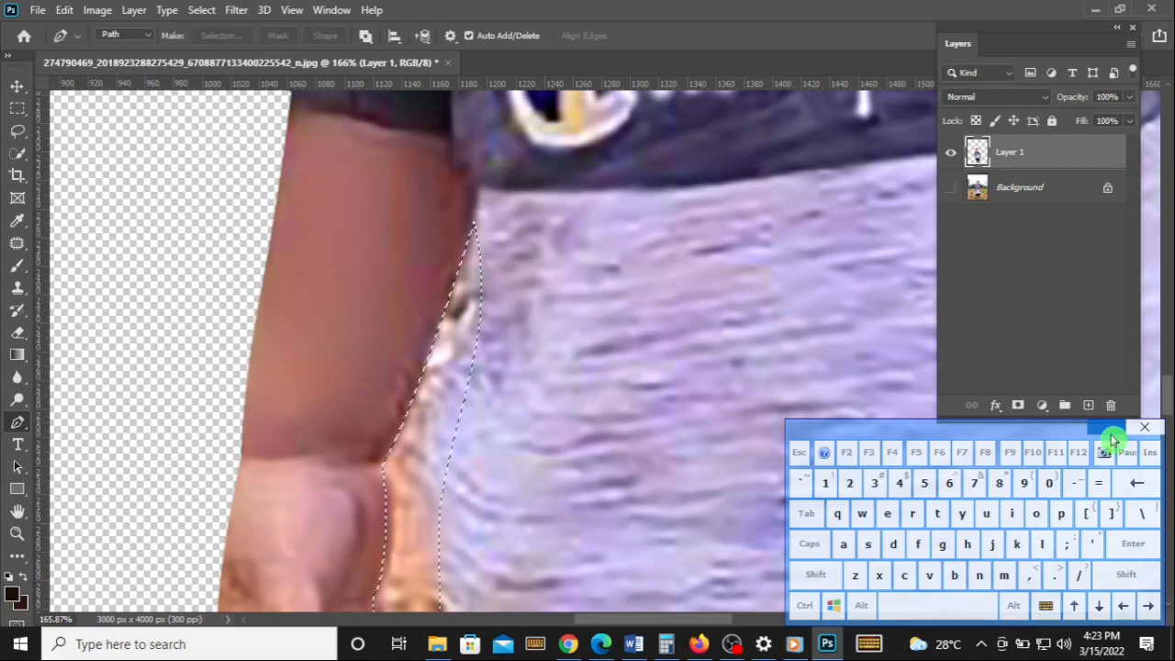
click(1136, 494)
Step: Start a new path at the armpit gap on the image-right side and trace down the shirt edge to the shorts
key(space)
drag(487, 355, 453, 383)
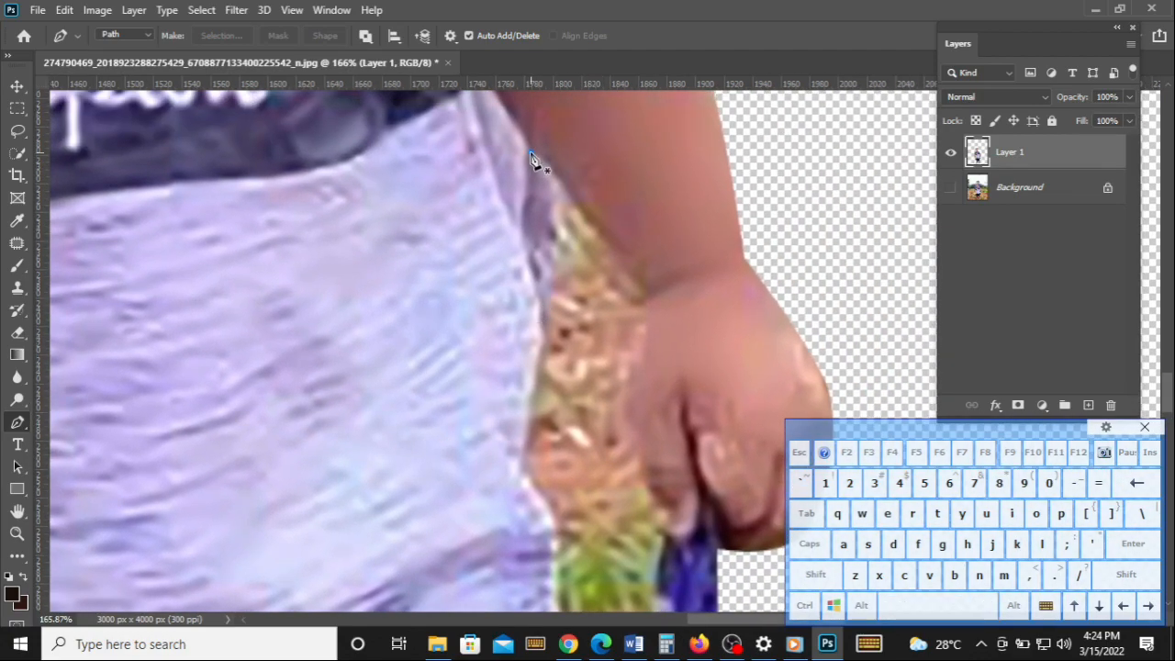
click(530, 155)
drag(550, 361, 539, 387)
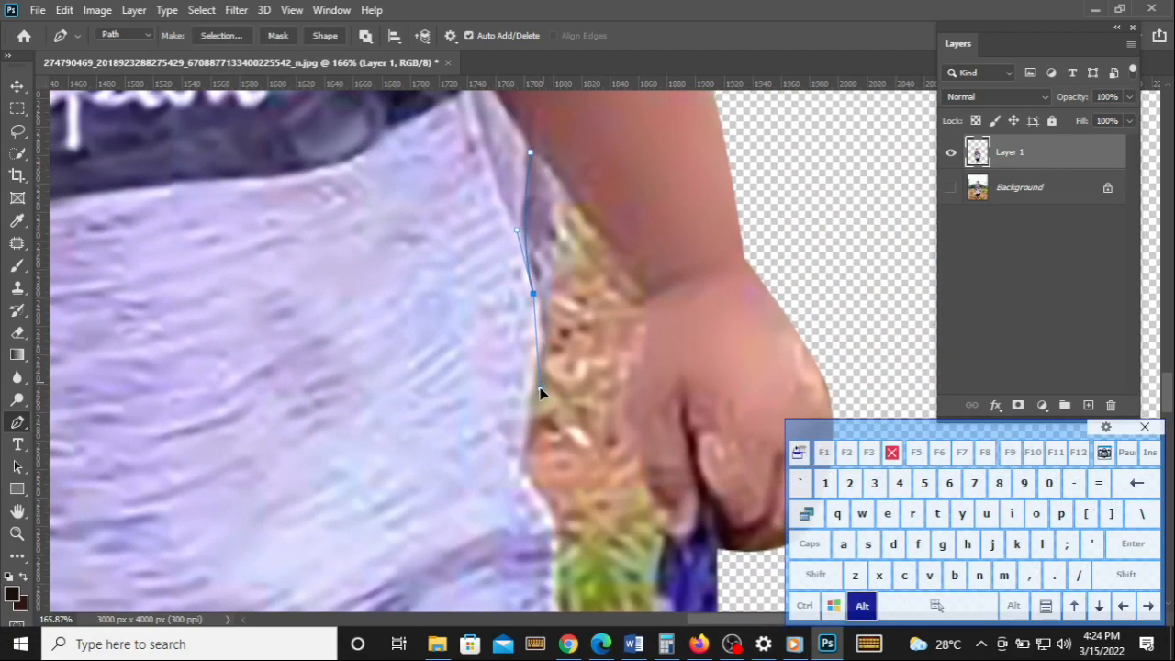
click(516, 466)
key(space)
drag(479, 531, 485, 380)
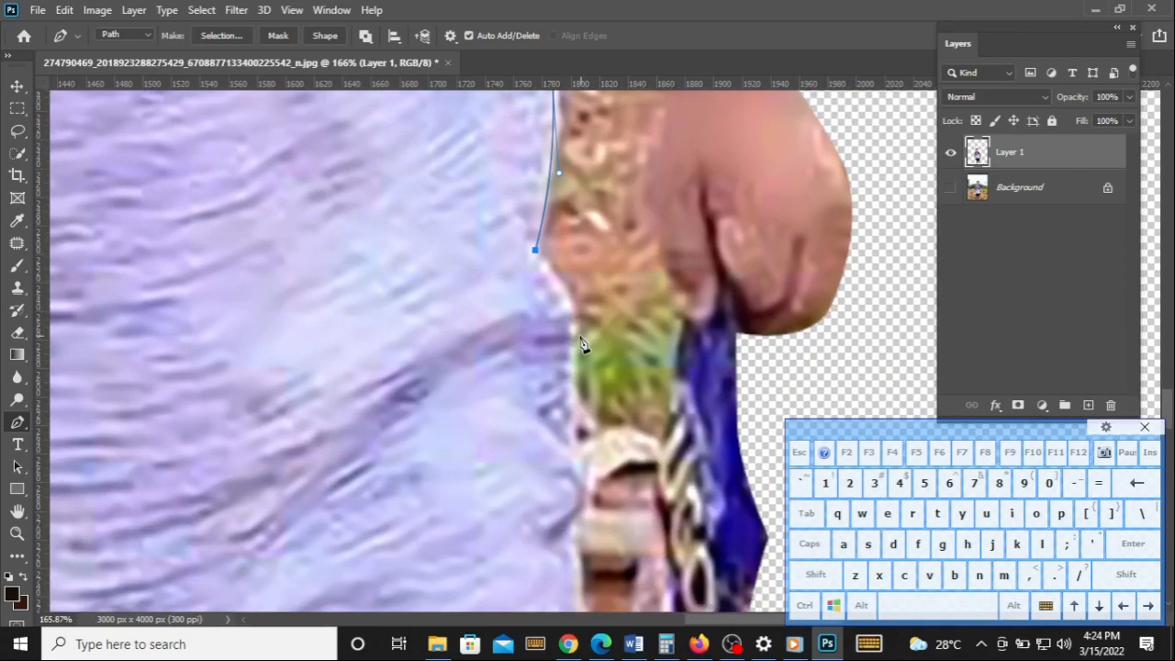
key(space)
drag(558, 483, 582, 391)
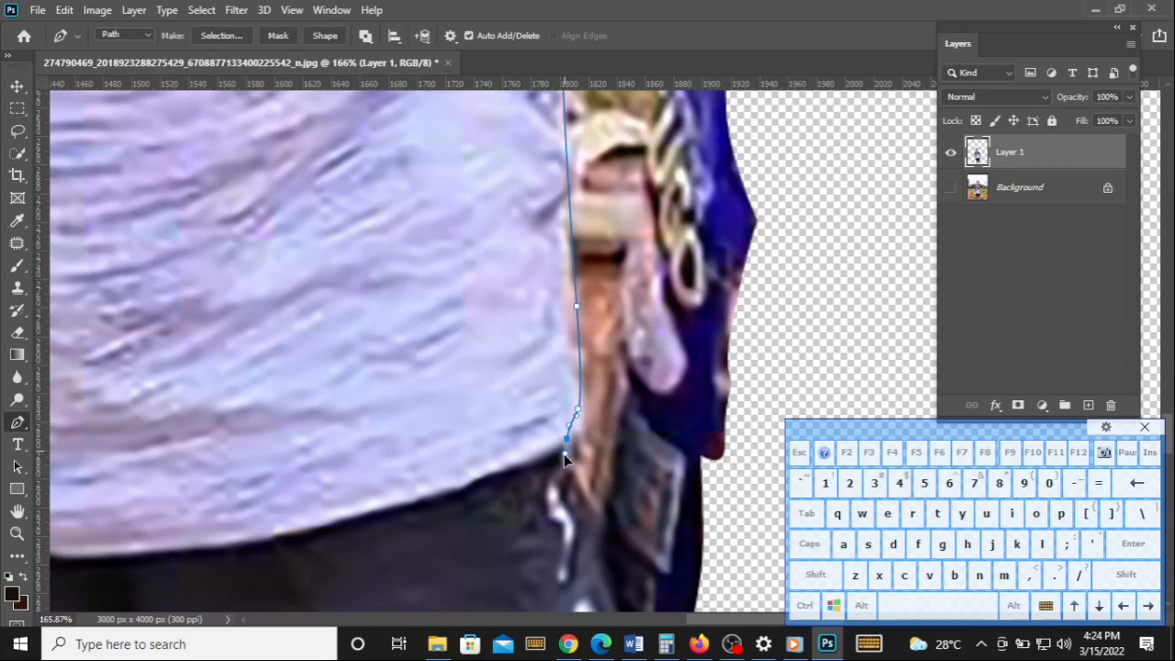
Step: Continue the path up the inner edge of the blue wrapper, hand and forearm and close it around the leftover background
click(638, 374)
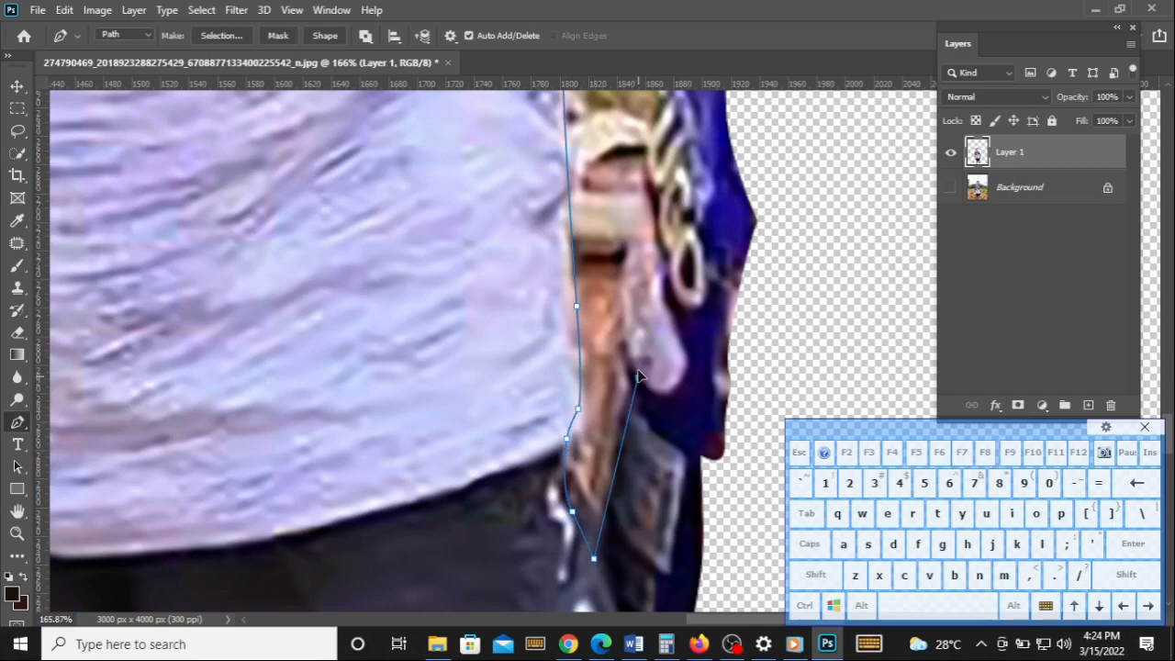
drag(640, 218, 641, 523)
key(space)
key(space)
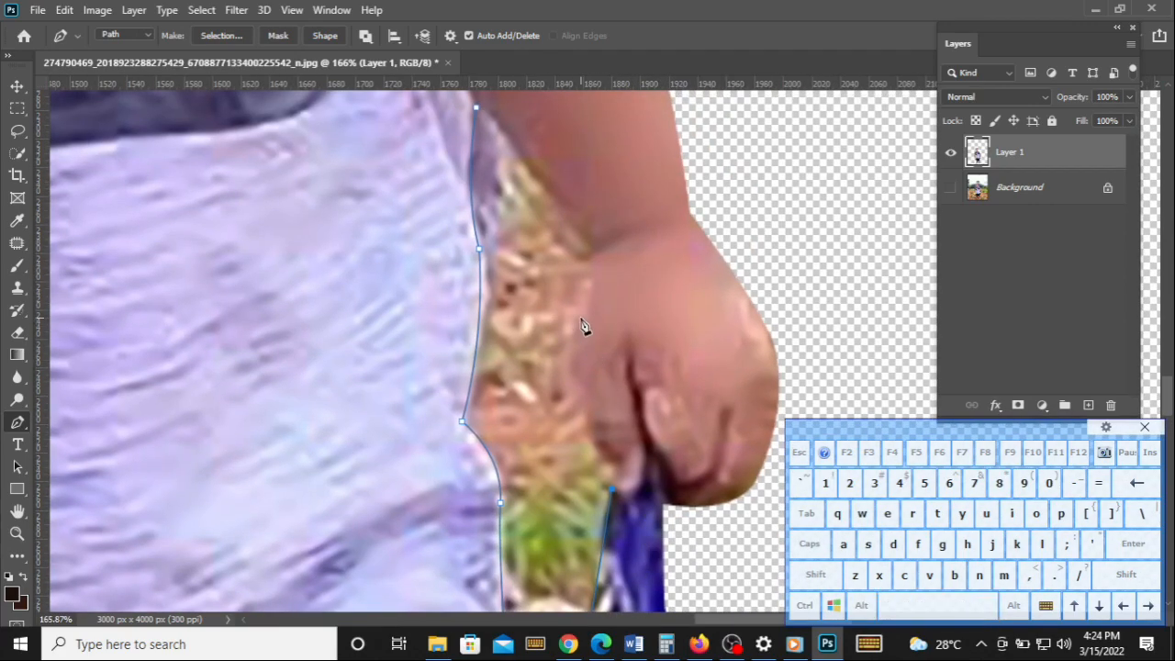
drag(581, 317, 597, 246)
click(598, 246)
key(space)
drag(649, 308, 720, 519)
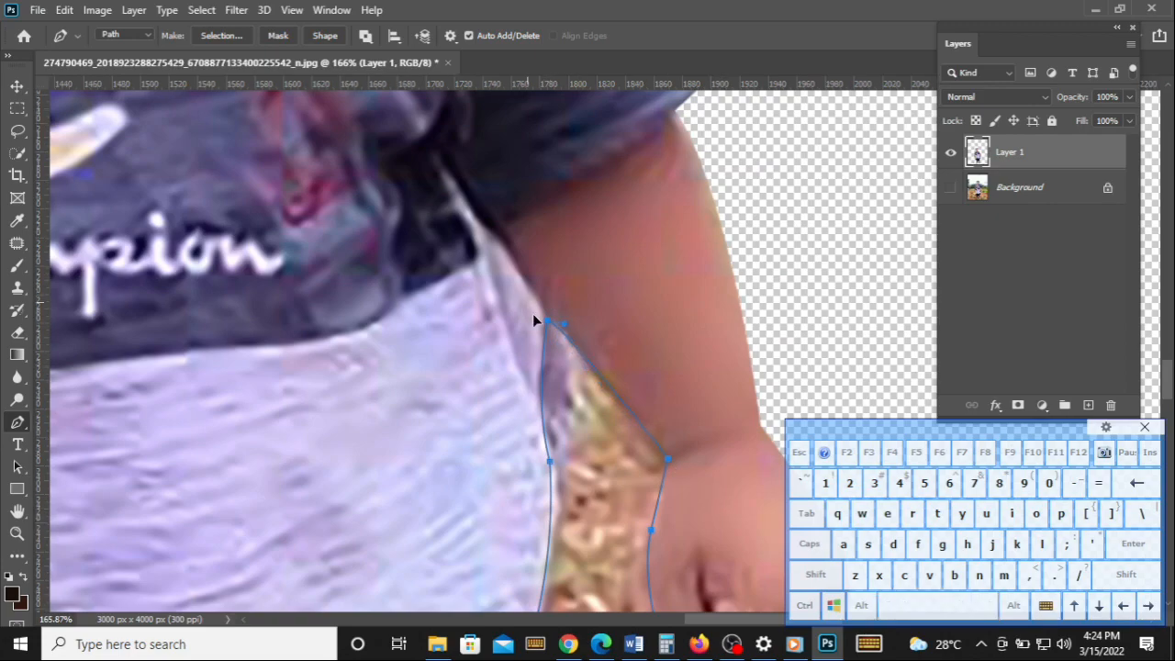
Step: Convert the gap path into a new anti-aliased selection with a 0-pixel feather, delete the background inside it, and deselect
right_click(602, 422)
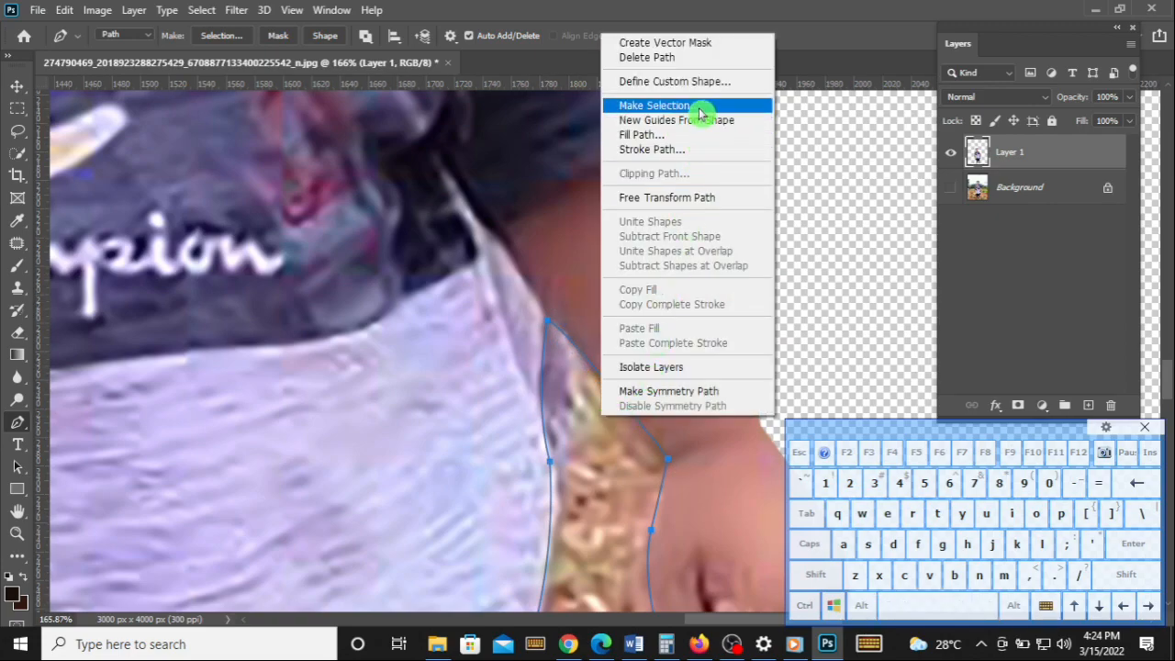
click(700, 111)
click(655, 159)
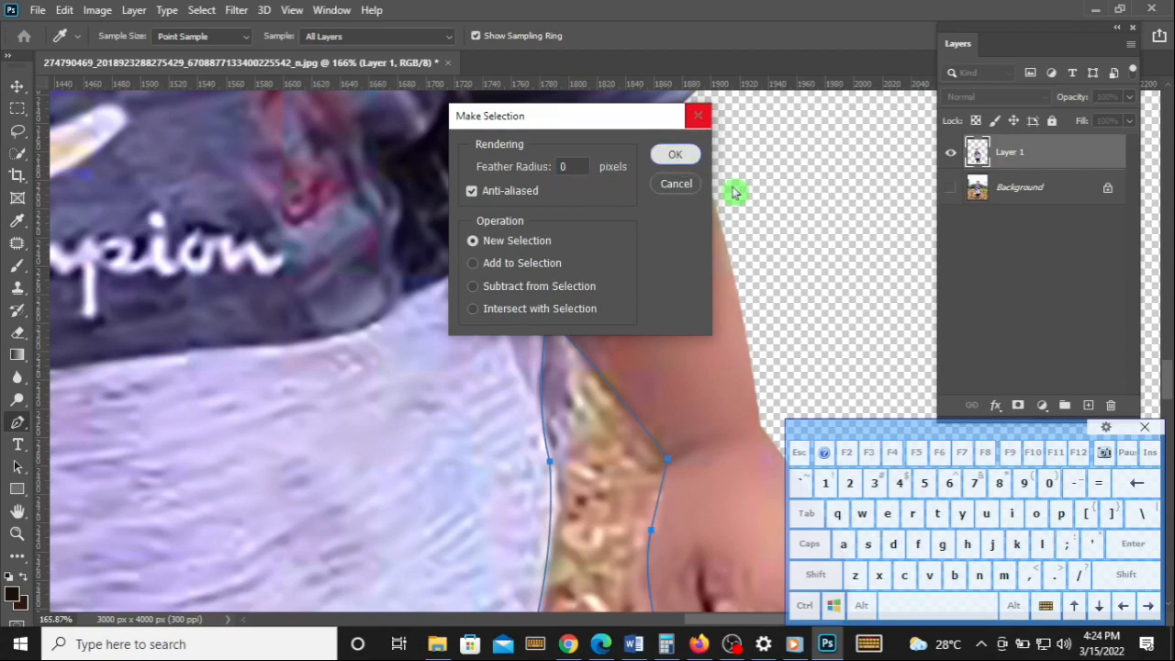
click(1143, 486)
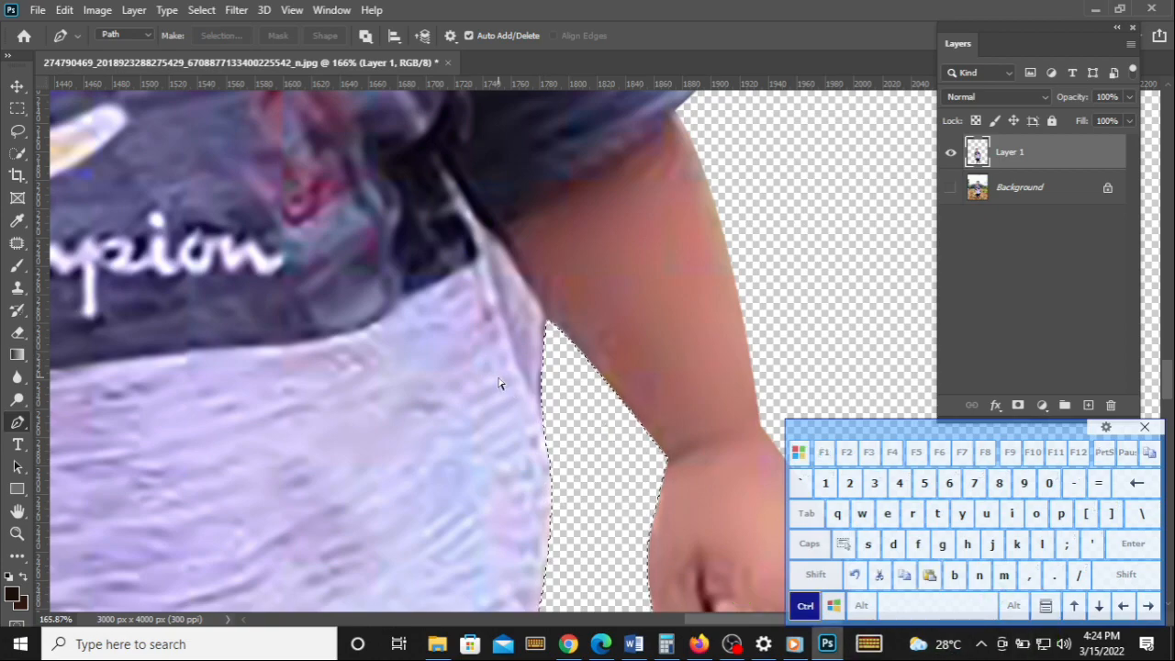
key(ctrl+d)
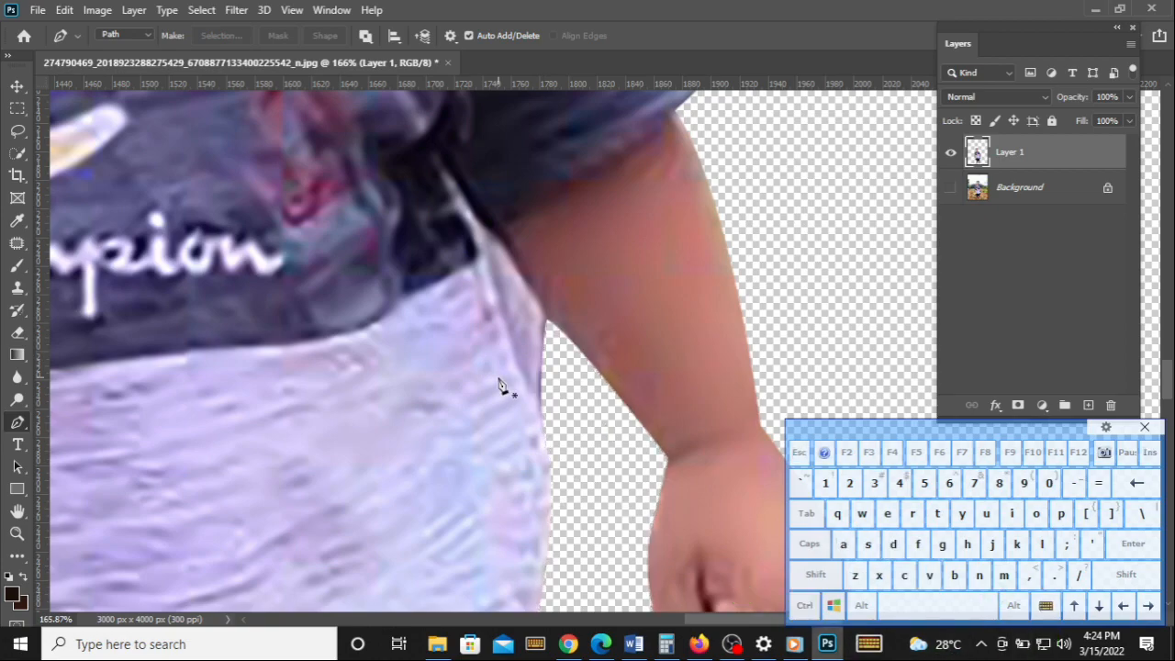
Step: Place the pngwing.com (10) image as an embedded layer directly above the Background layer, keeping its default size
key(alt)
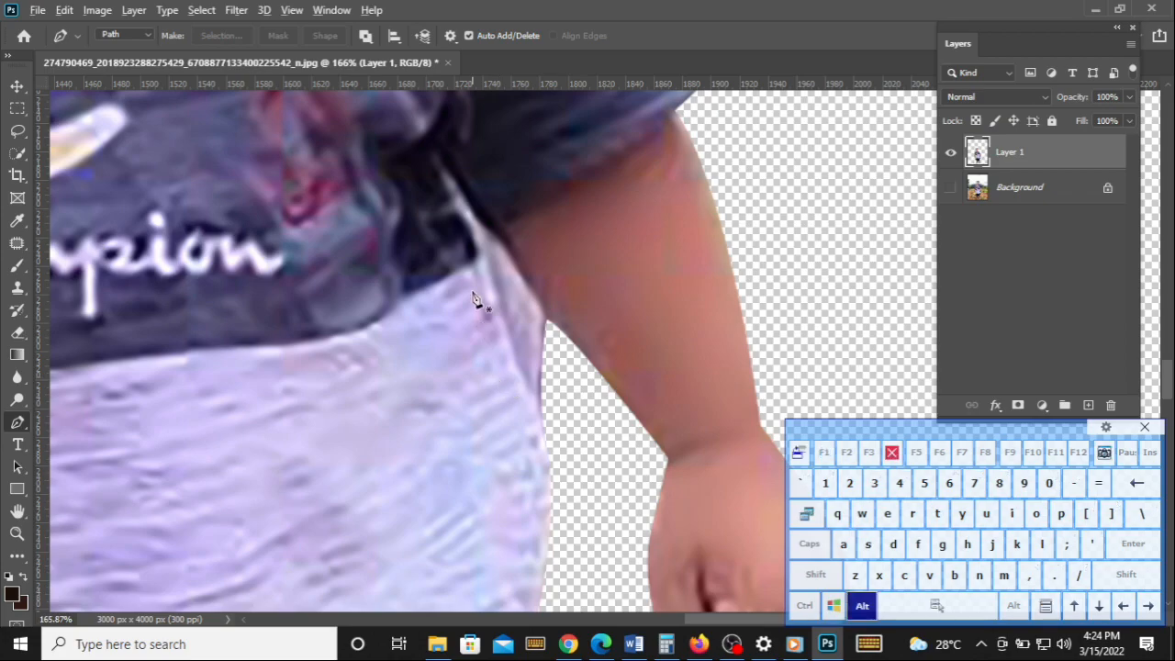
scroll(487, 234, down, 10)
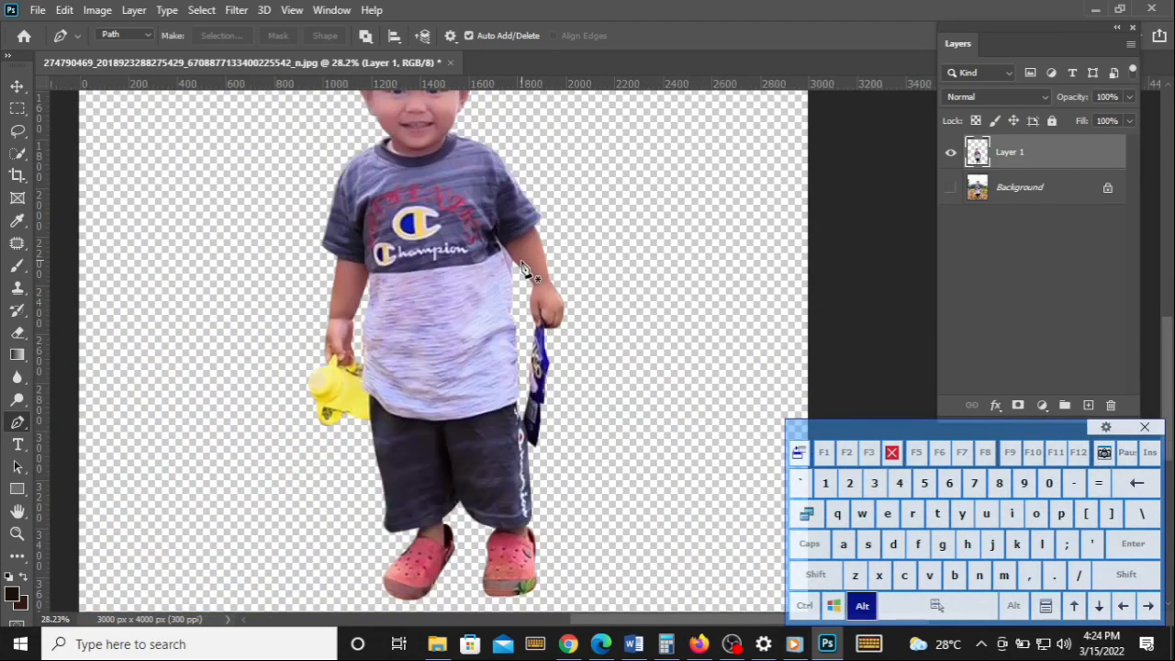
scroll(526, 268, down, 2)
key(space)
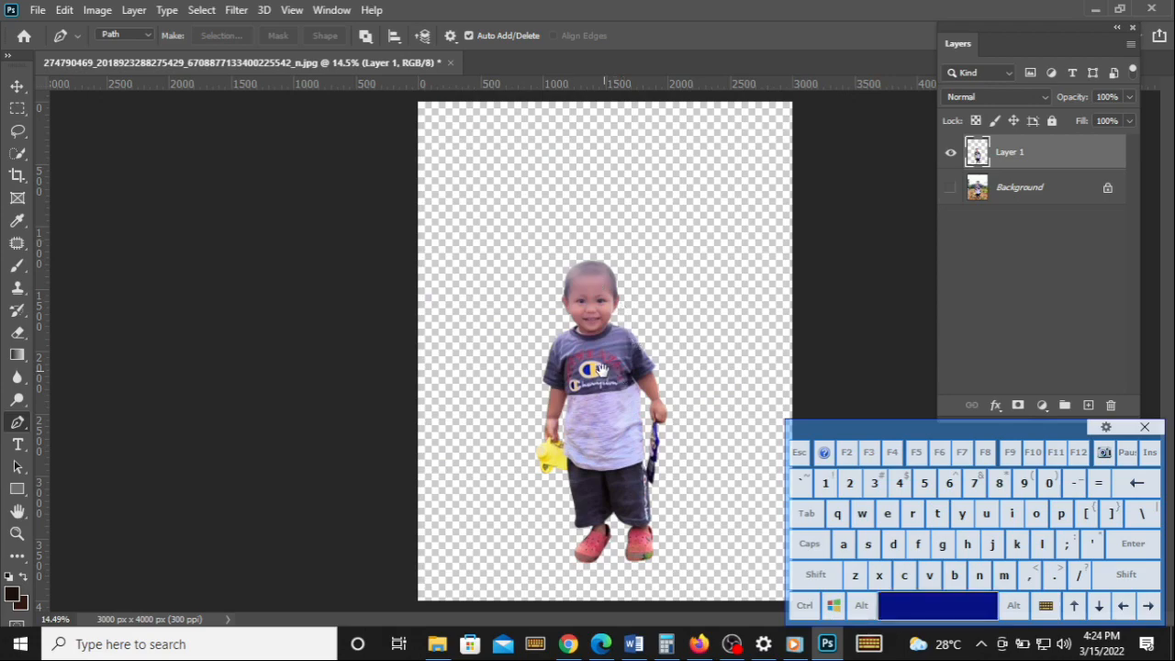
click(1065, 194)
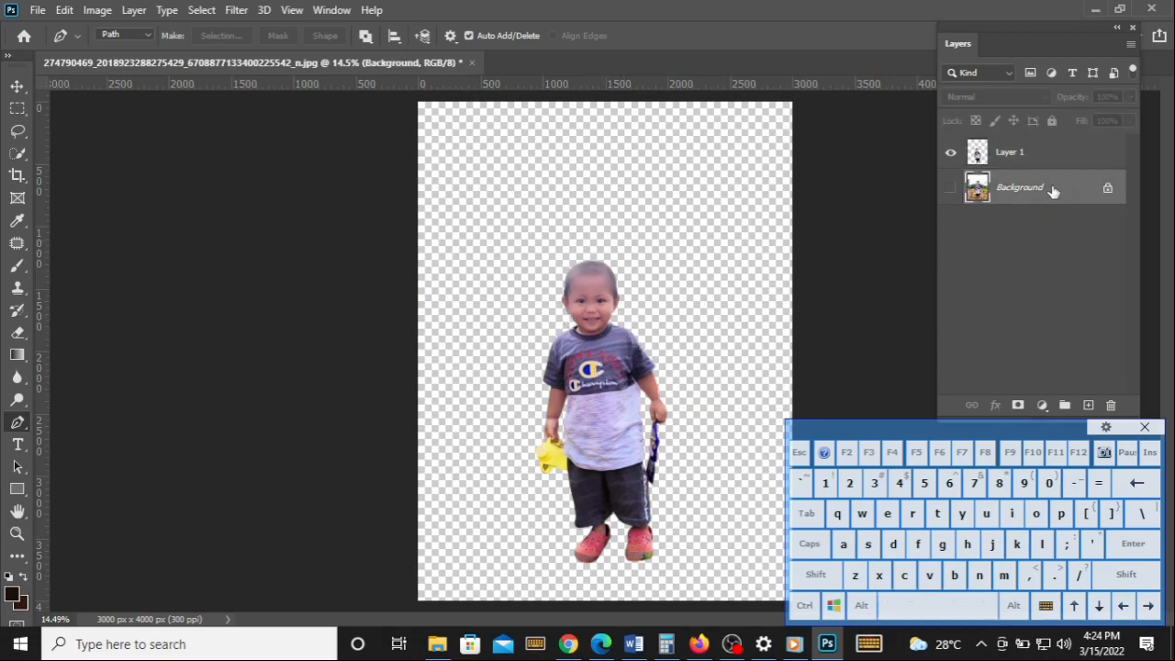
click(36, 11)
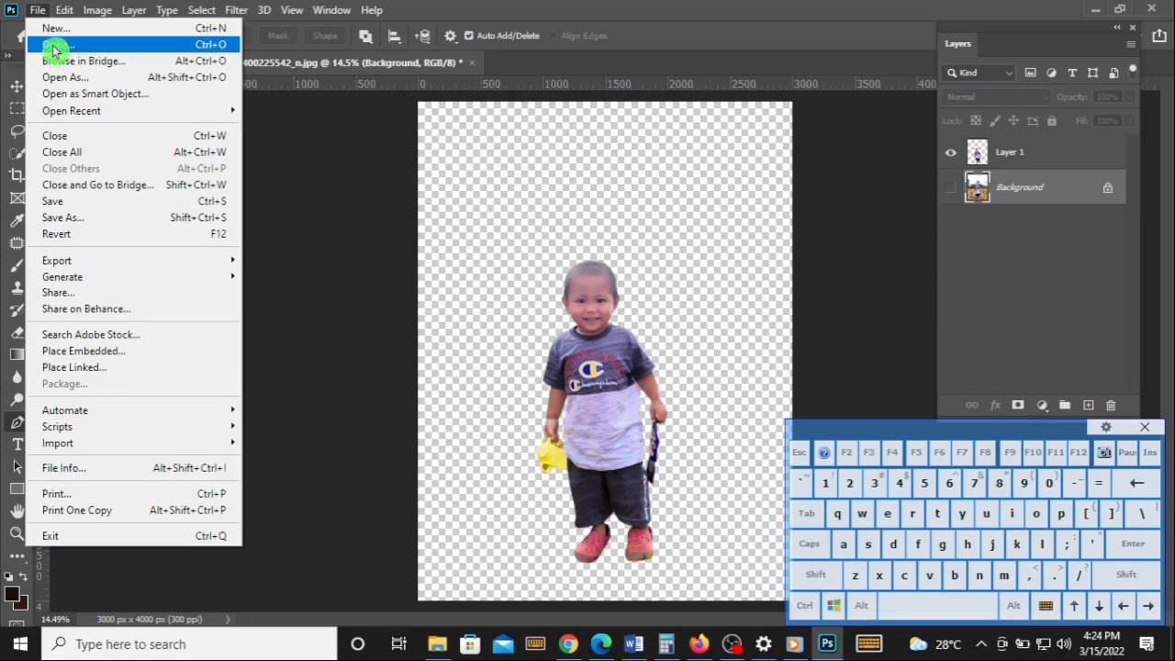
click(81, 350)
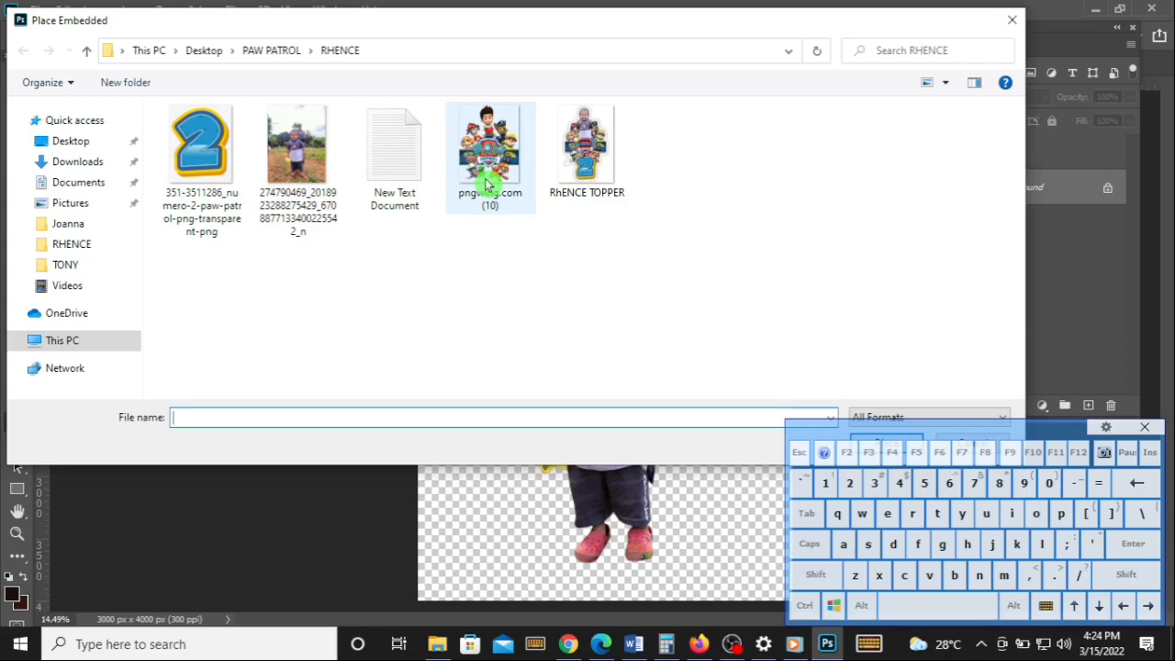
click(493, 163)
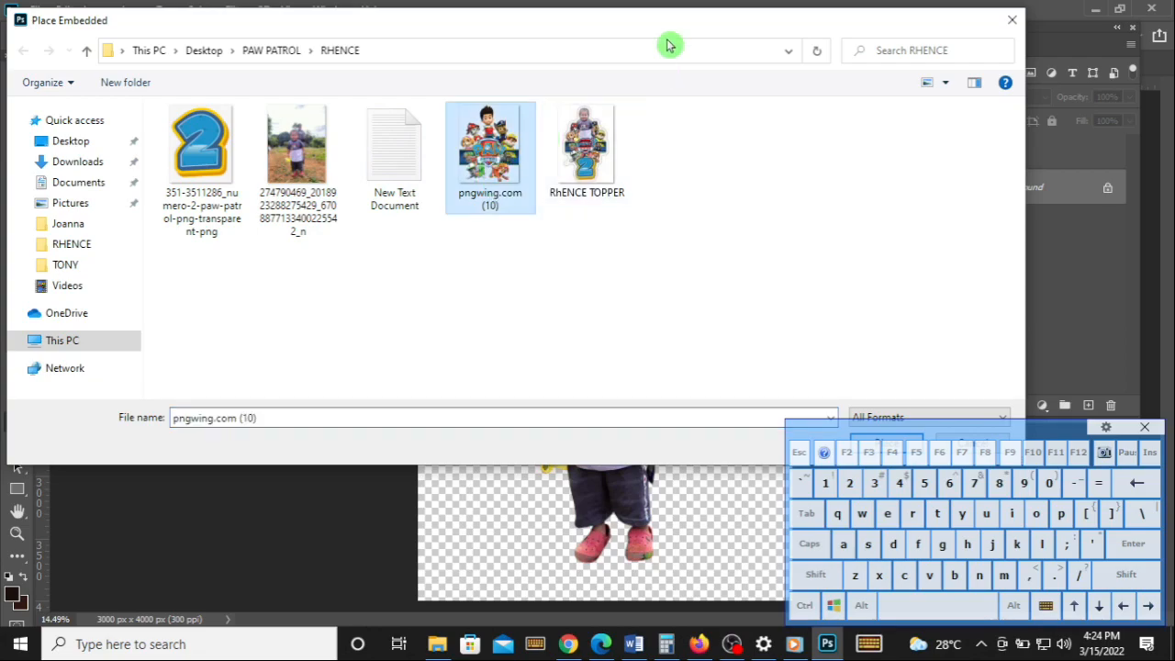
mouse_move(670, 21)
mouse_down()
mouse_move(558, 35)
mouse_move(671, 34)
mouse_up()
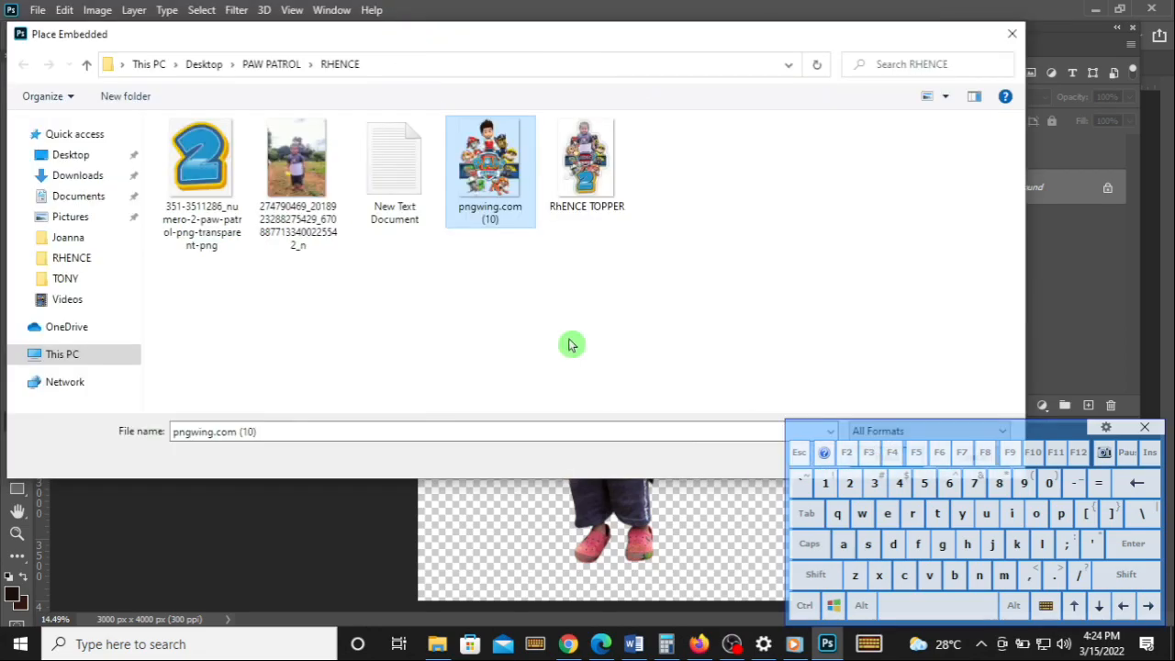
double_click(504, 172)
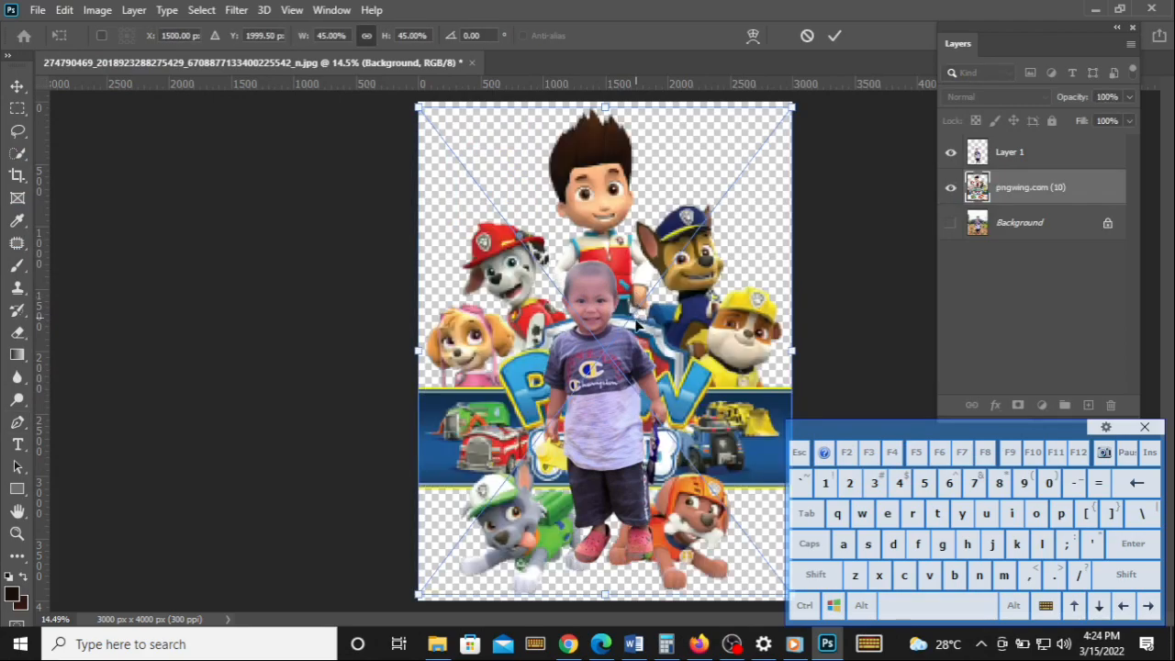
click(835, 35)
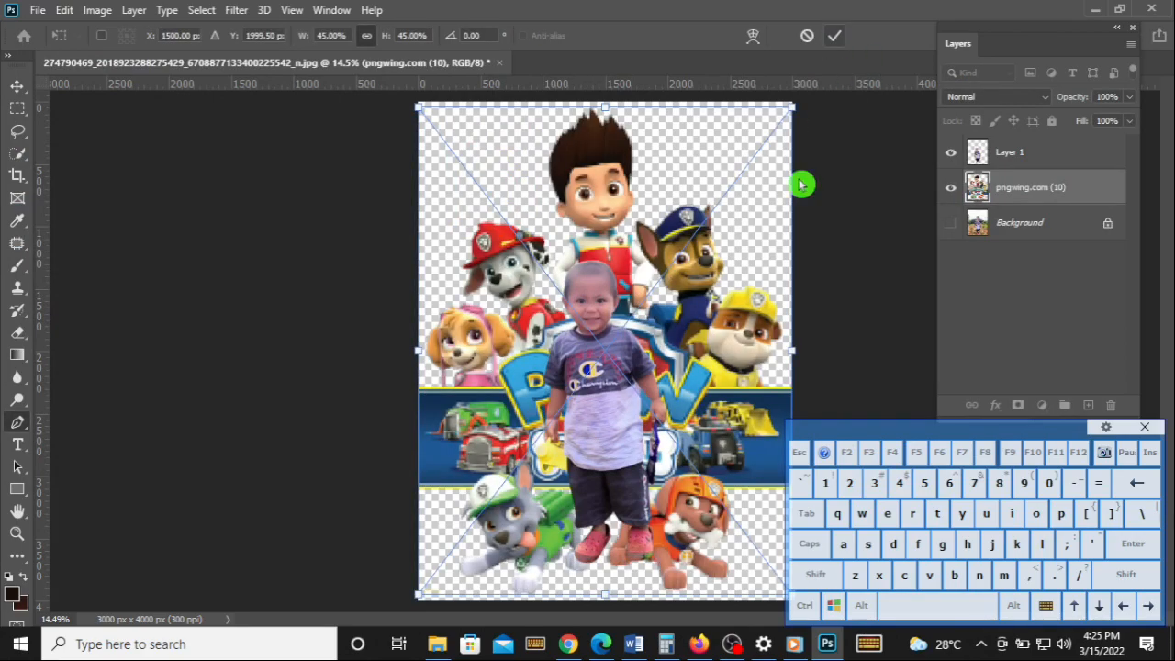
Step: Move the boy's layer up over the cartoon artwork, scale it to 130.20% and rotate it 2°
click(16, 85)
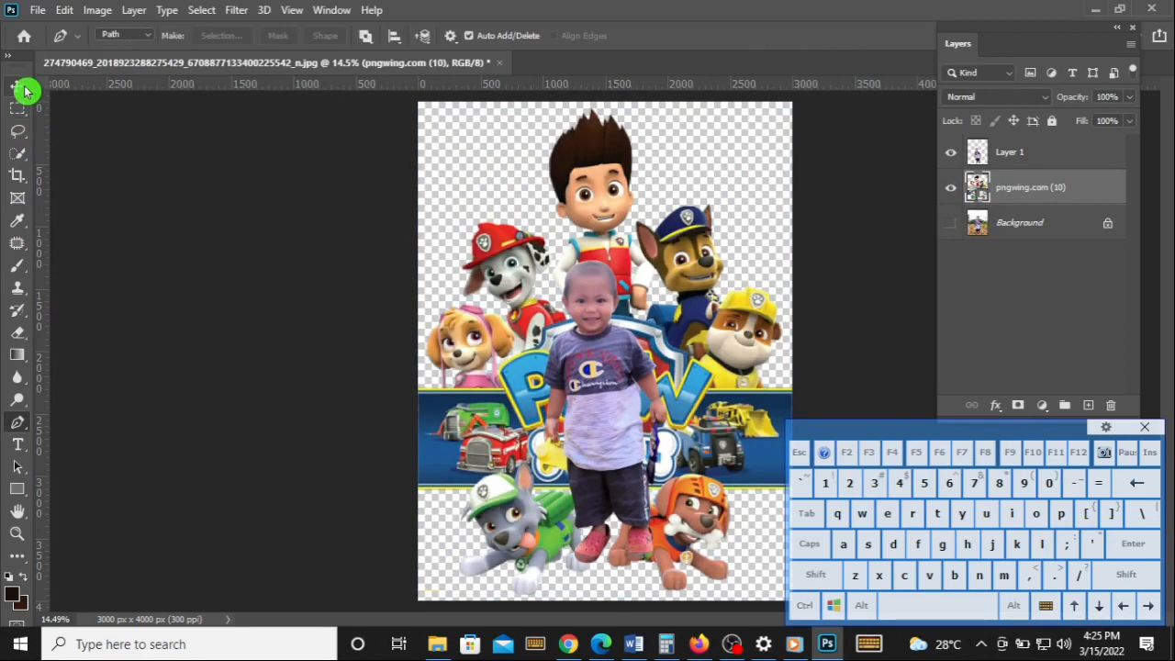
drag(611, 426, 612, 336)
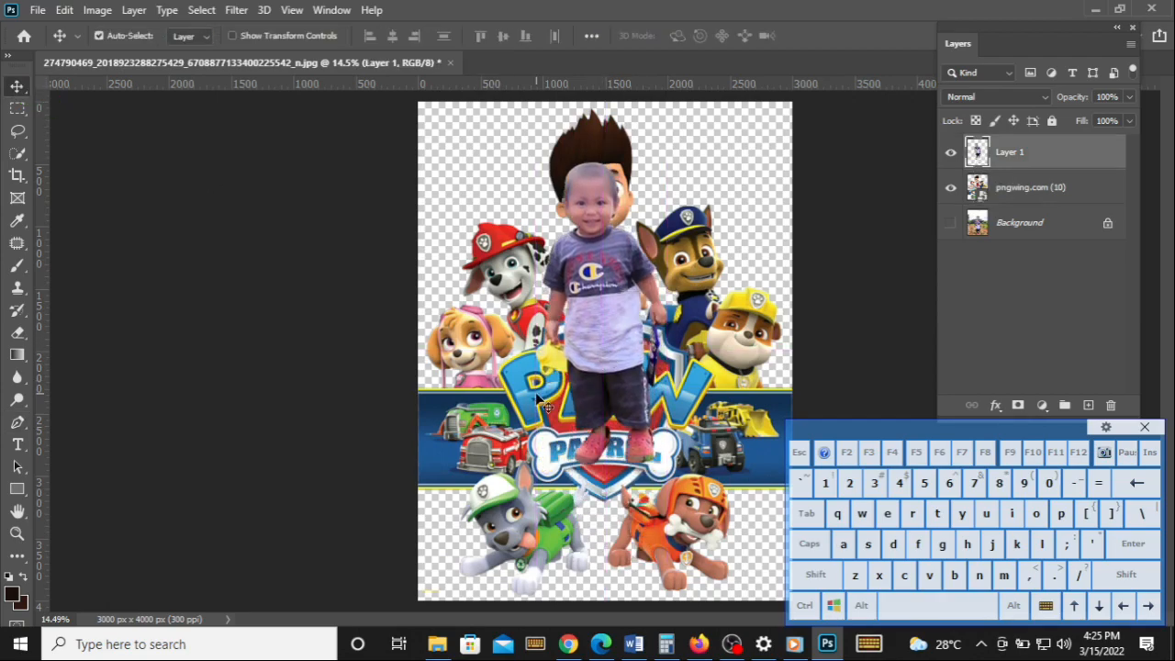
key(ctrl+t)
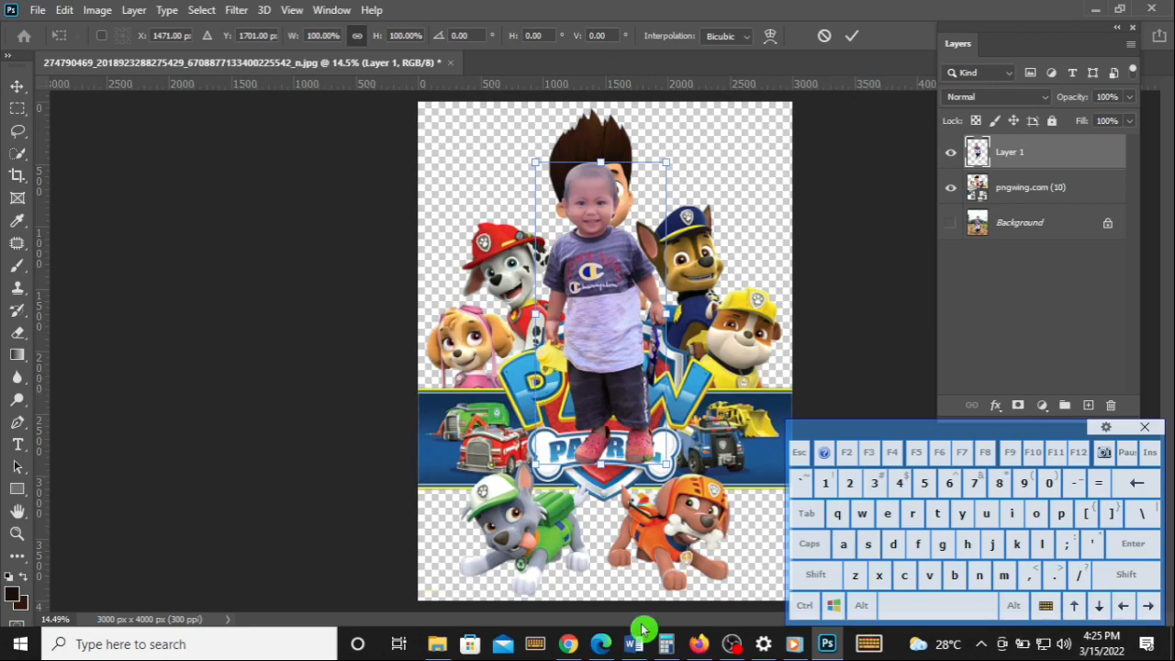
drag(598, 461, 599, 501)
drag(602, 164, 601, 107)
drag(716, 240, 737, 253)
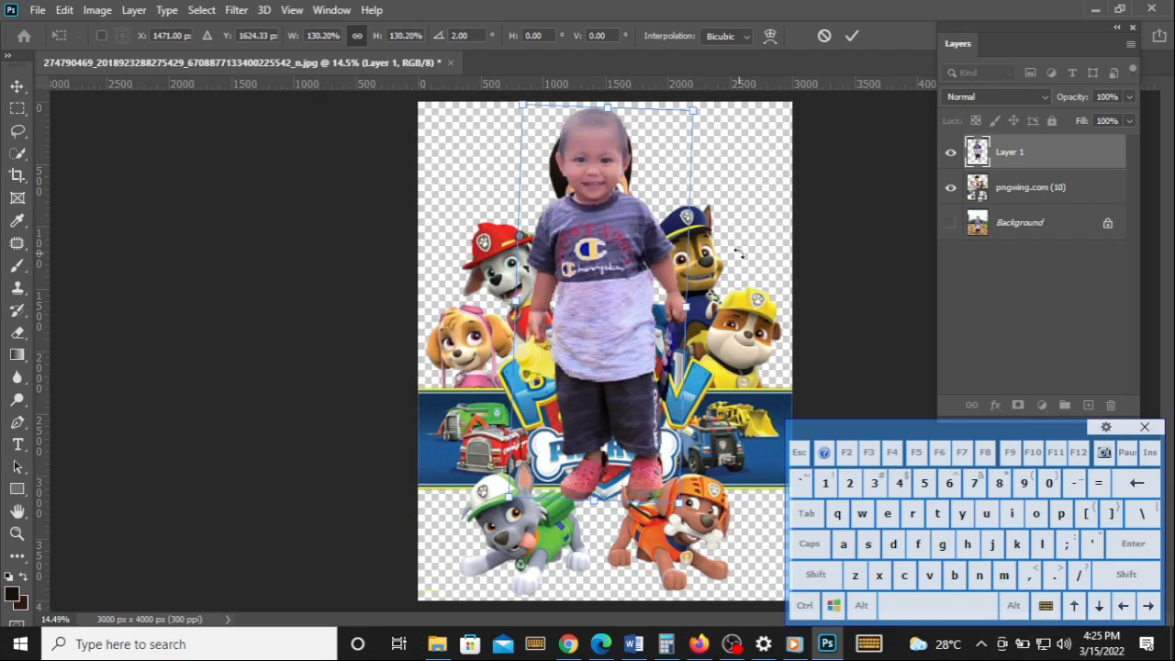
Step: Nudge the boy slightly left over the central cartoon character and commit the transform
key(Left)
key(Left)
key(Left)
key(Left)
key(Left)
key(Left)
key(Left)
key(Left)
key(Left)
key(Left)
key(Left)
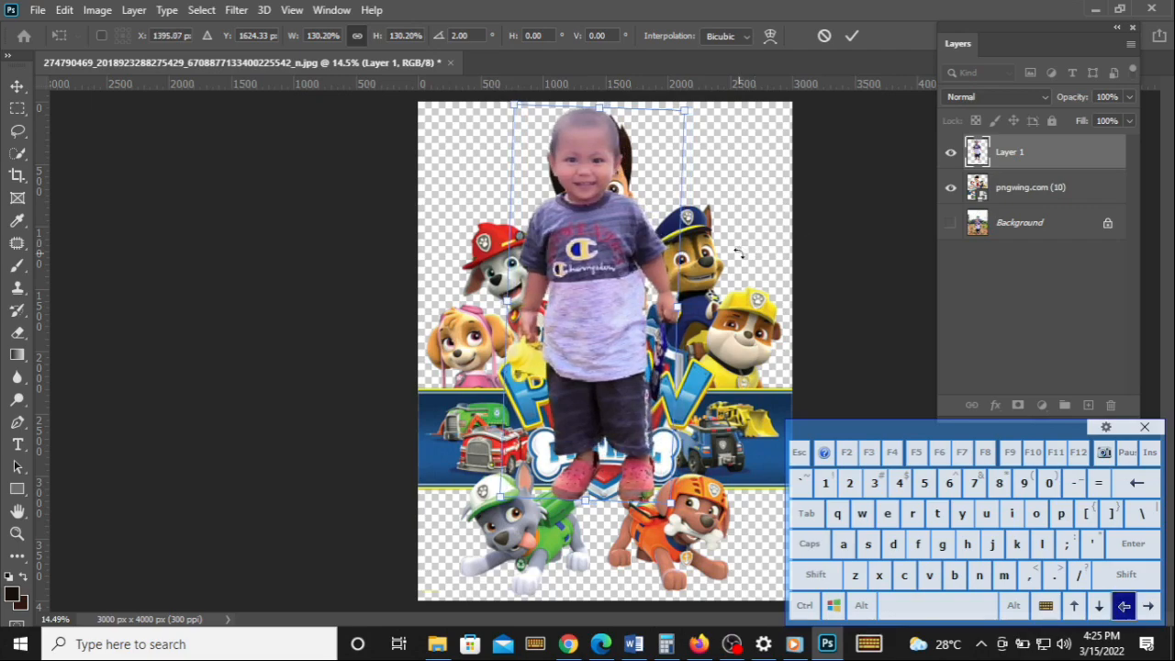
key(Left)
key(Left)
key(Left)
key(Left)
key(Return)
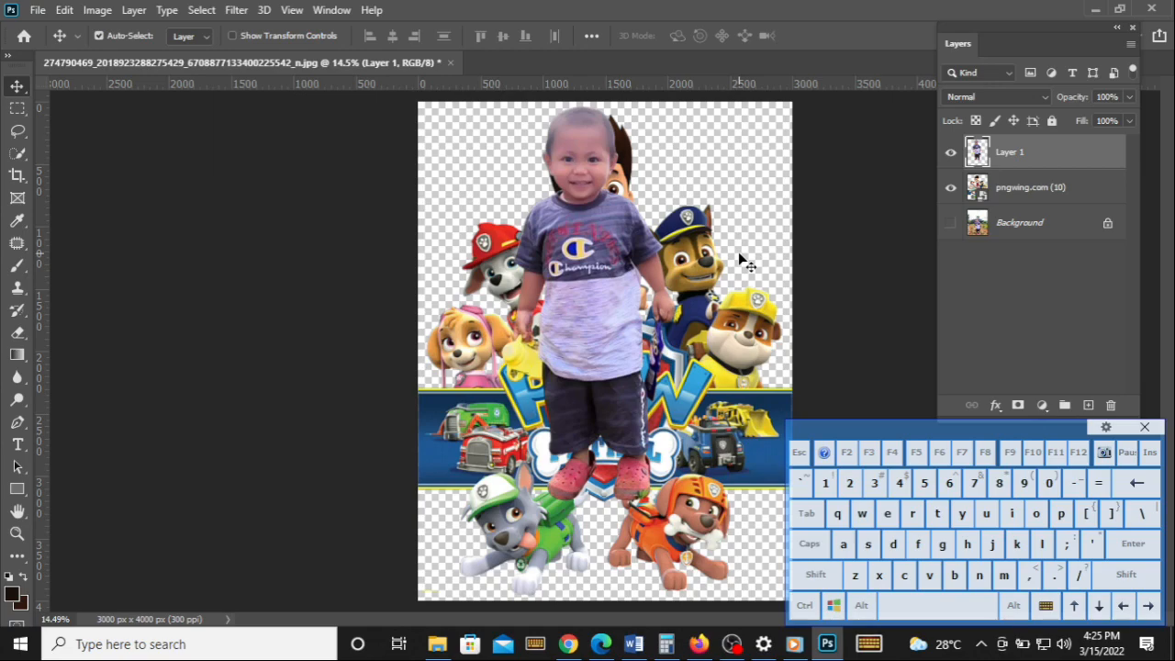
Step: Rasterize the pngwing.com (10) layer
key(alt)
scroll(598, 227, up, 6)
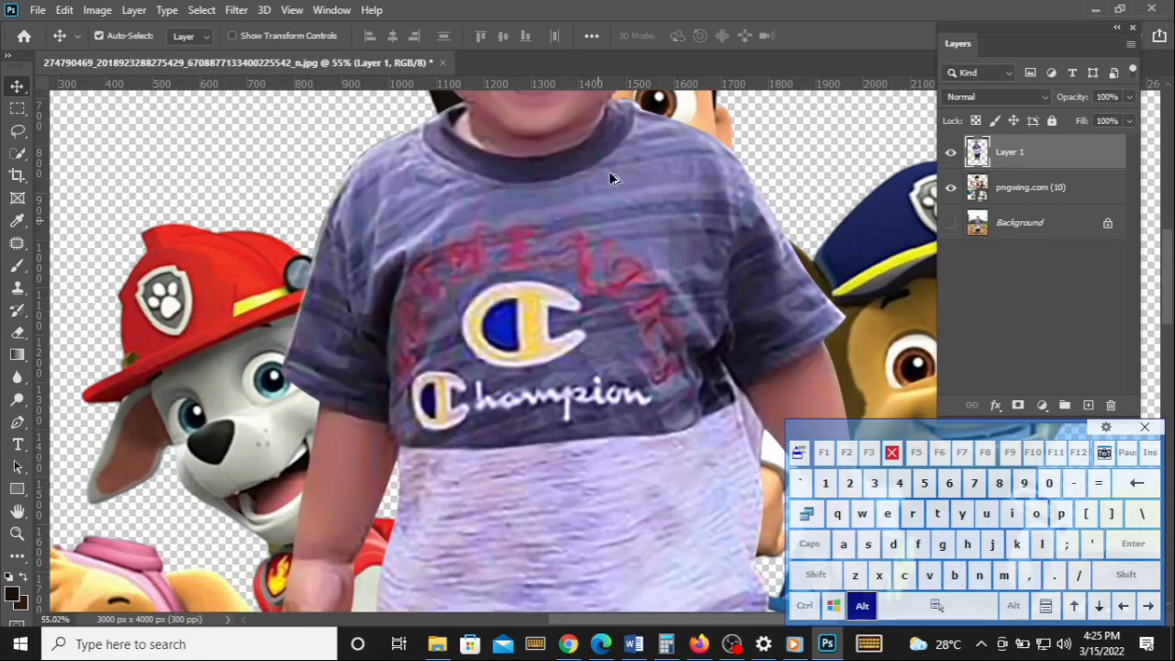
key(space)
drag(655, 210, 526, 466)
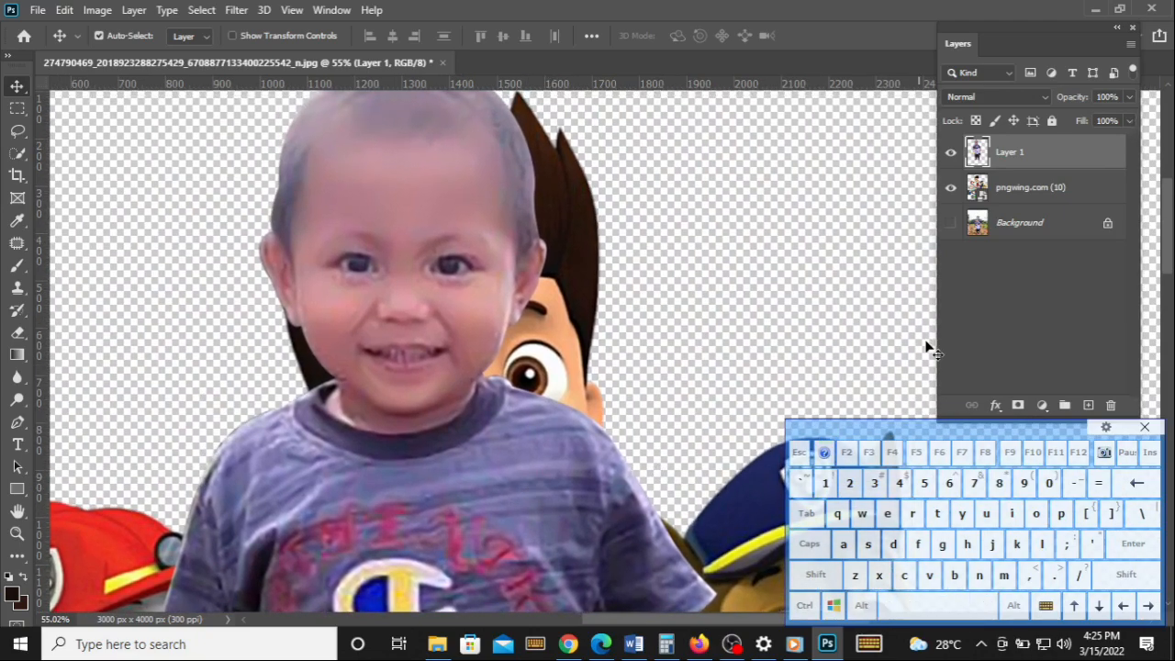
click(951, 187)
click(951, 187)
right_click(1099, 194)
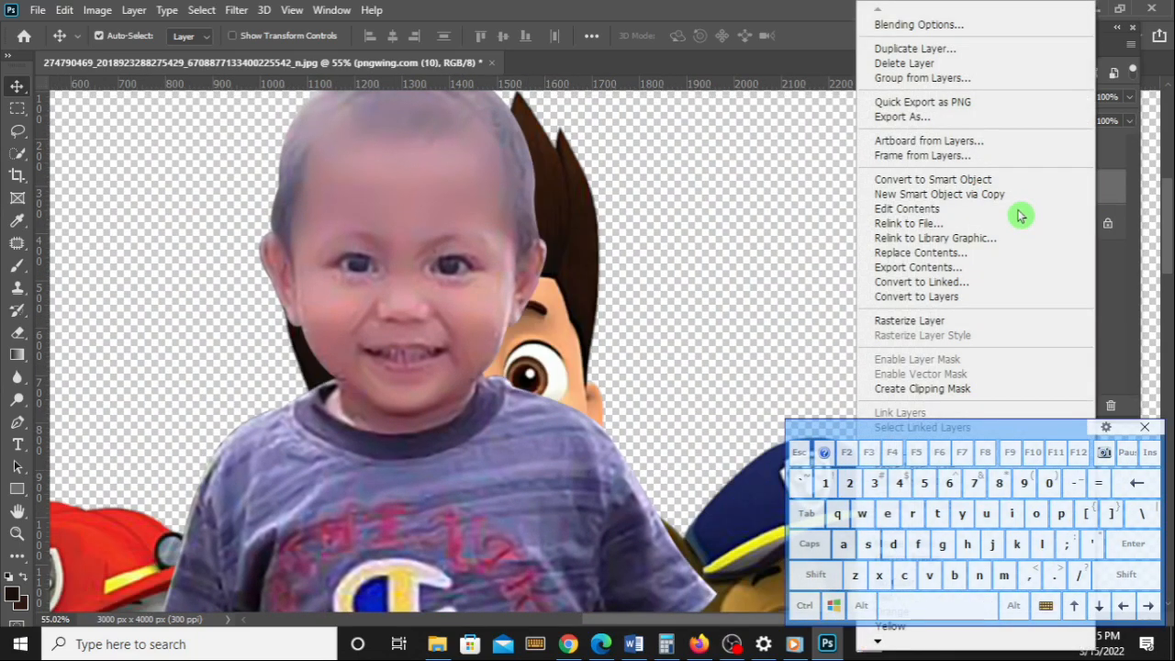
click(923, 321)
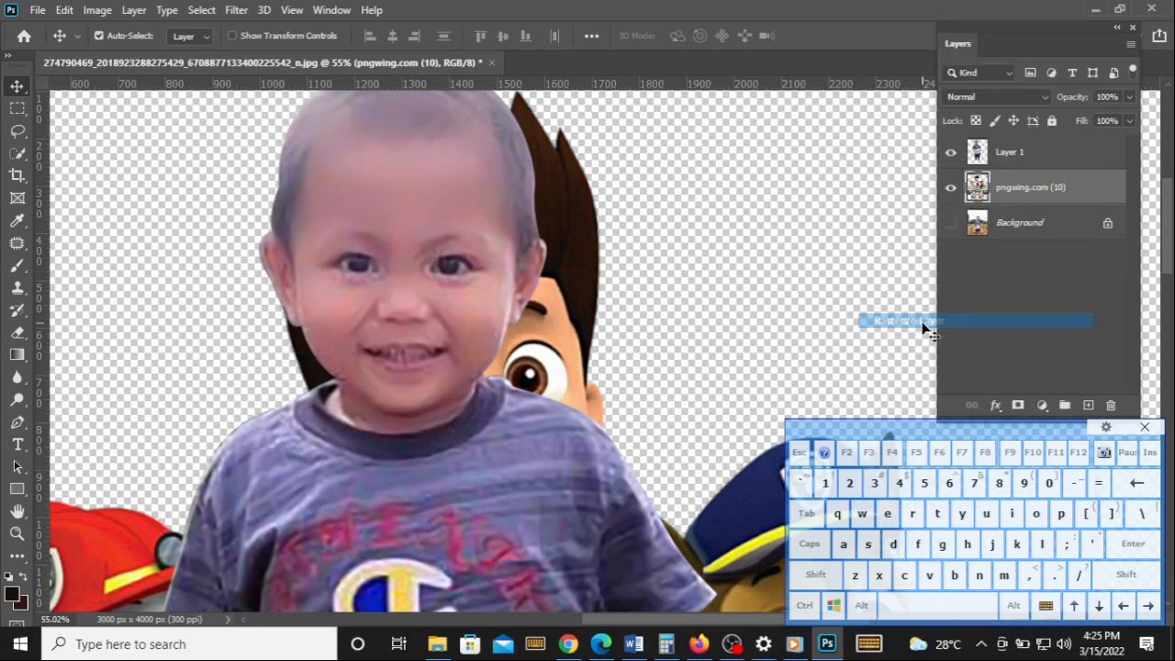
Step: Erase the cartoon character's hair and face showing around the boy's head on the pngwing.com (10) layer with a 70 px eraser
click(19, 336)
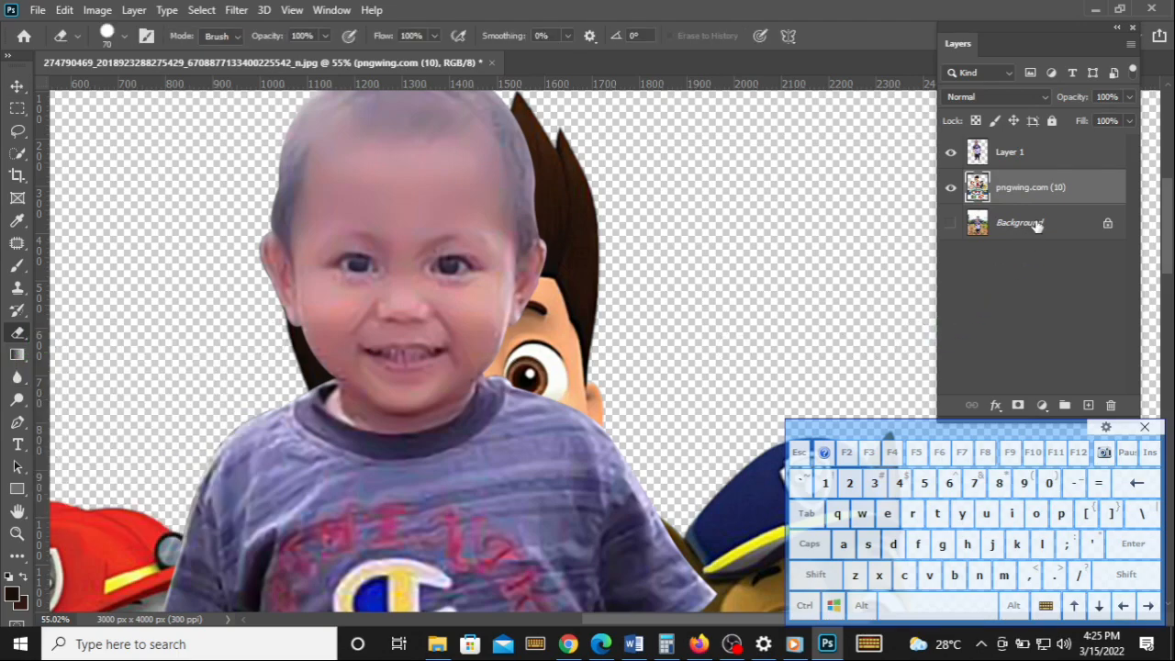
click(951, 187)
click(951, 188)
alt+scroll(554, 198, up, 5)
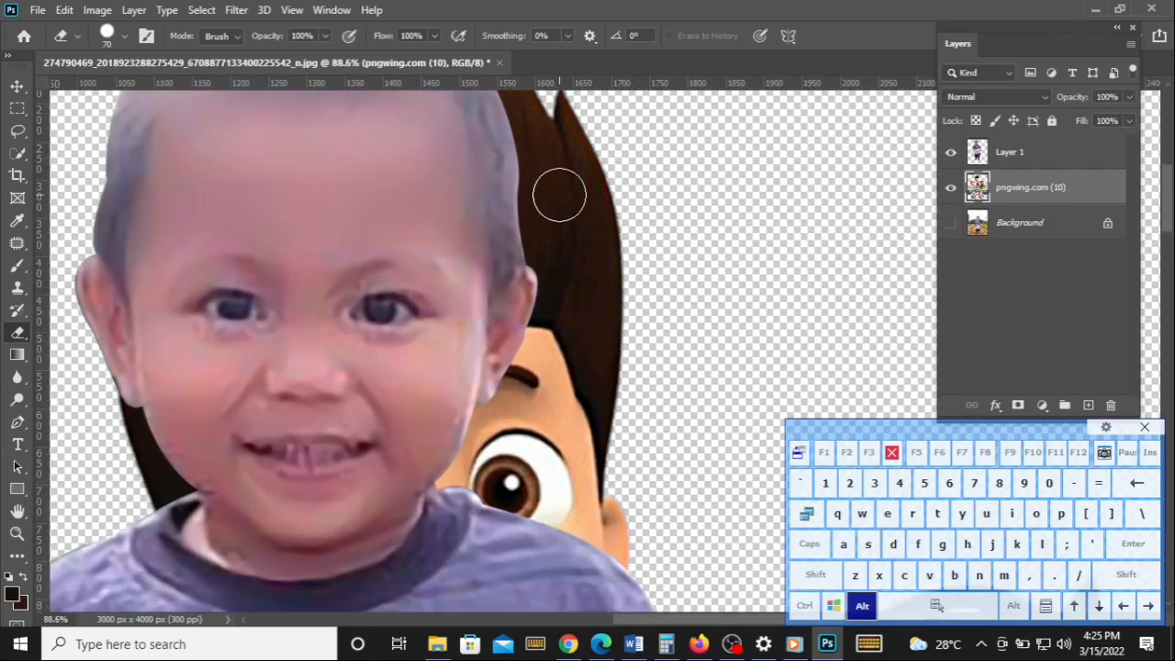
alt+scroll(555, 198, up, 1)
key(space)
drag(551, 200, 580, 388)
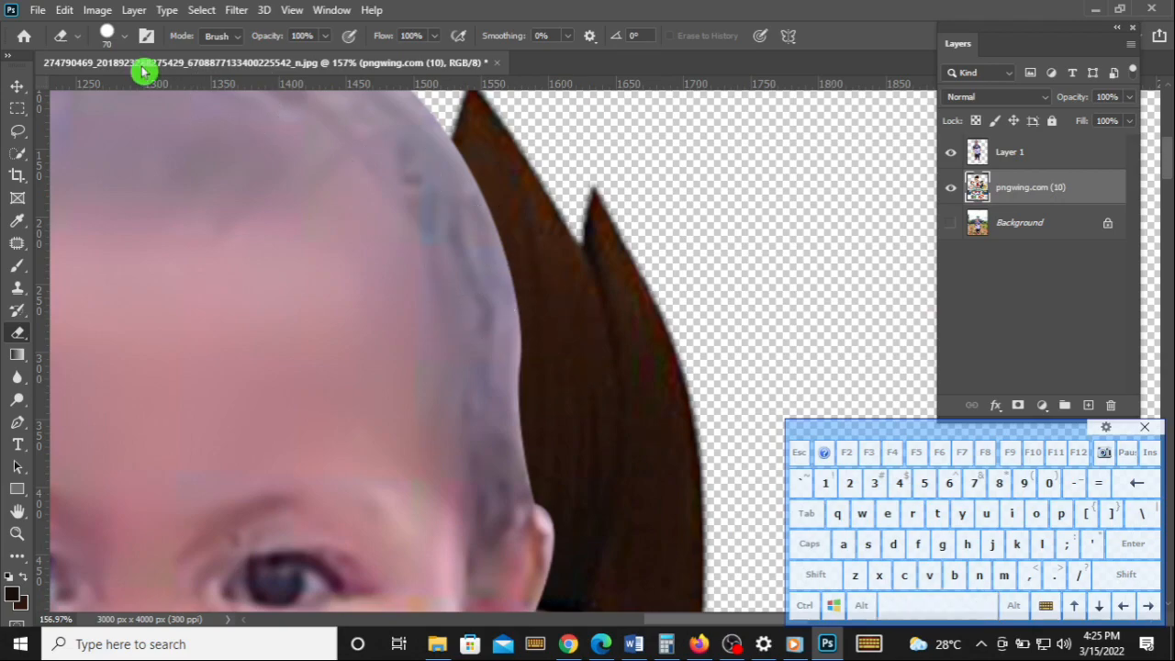
key(space)
drag(538, 220, 611, 394)
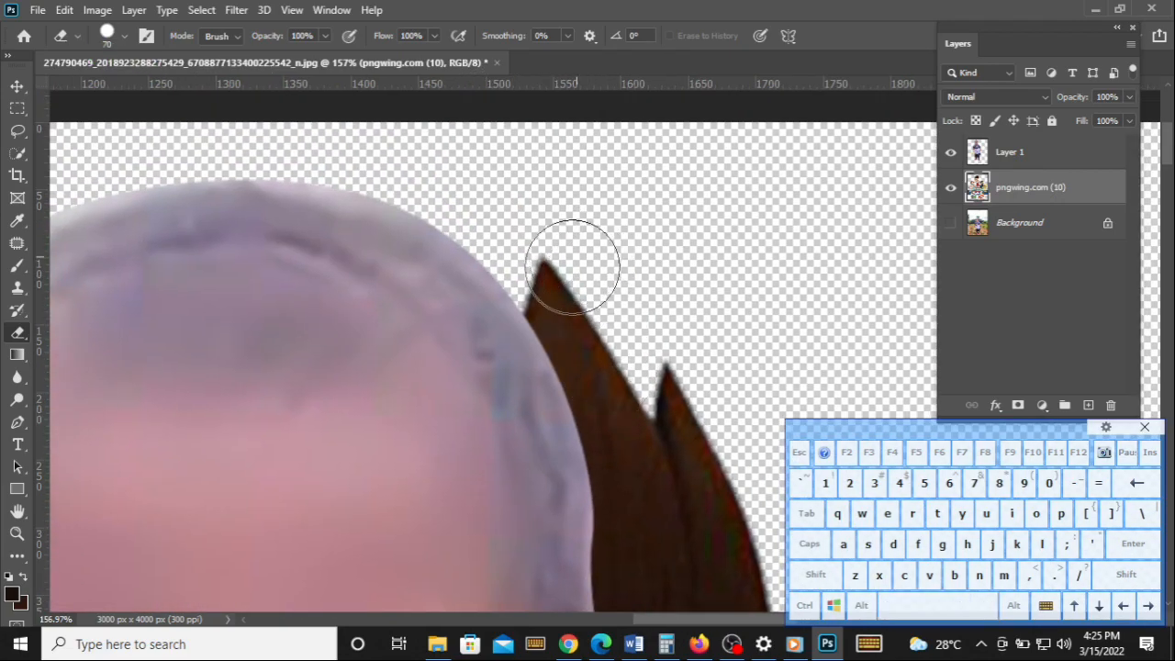
key(space)
mouse_move(630, 394)
mouse_down()
mouse_move(510, 478)
mouse_move(508, 324)
mouse_move(708, 150)
mouse_move(510, 296)
mouse_move(532, 227)
mouse_move(573, 263)
mouse_move(542, 340)
mouse_move(651, 329)
mouse_move(698, 296)
mouse_move(595, 440)
mouse_move(559, 433)
mouse_up()
key(space)
scroll(466, 394, down, 4)
mouse_move(479, 470)
mouse_down()
mouse_move(441, 402)
mouse_move(465, 200)
mouse_up()
mouse_move(655, 170)
mouse_down()
mouse_move(550, 283)
mouse_move(520, 349)
mouse_move(563, 349)
mouse_move(647, 381)
mouse_move(687, 354)
mouse_move(672, 291)
mouse_move(609, 307)
mouse_up()
scroll(483, 302, down, 4)
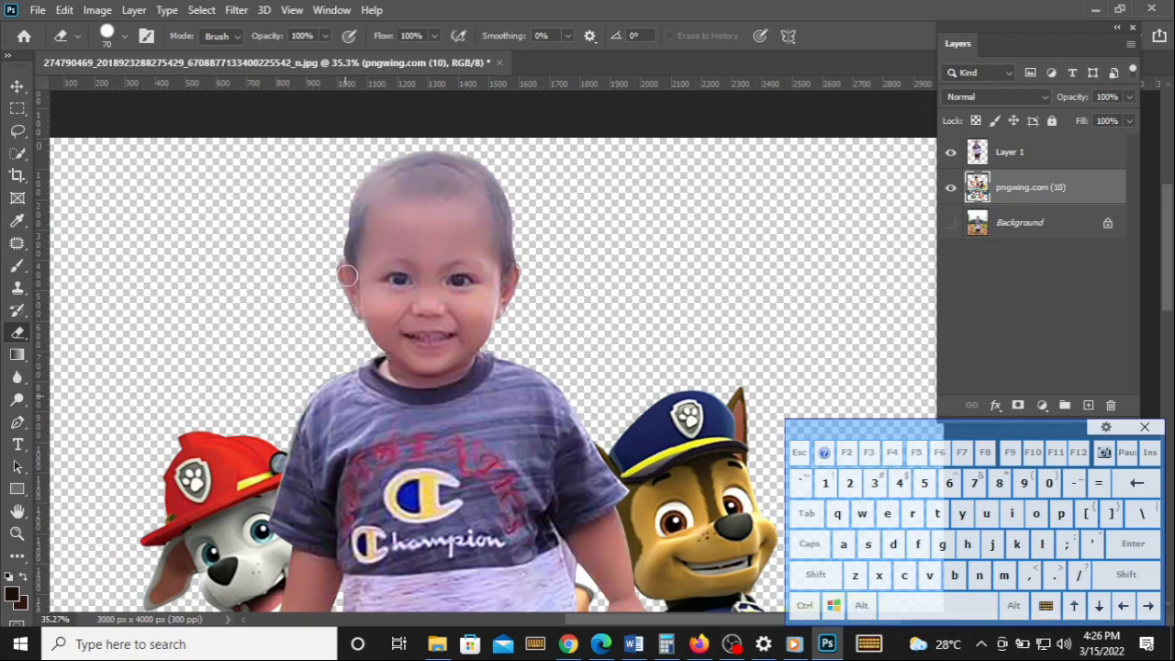
scroll(422, 370, down, 2)
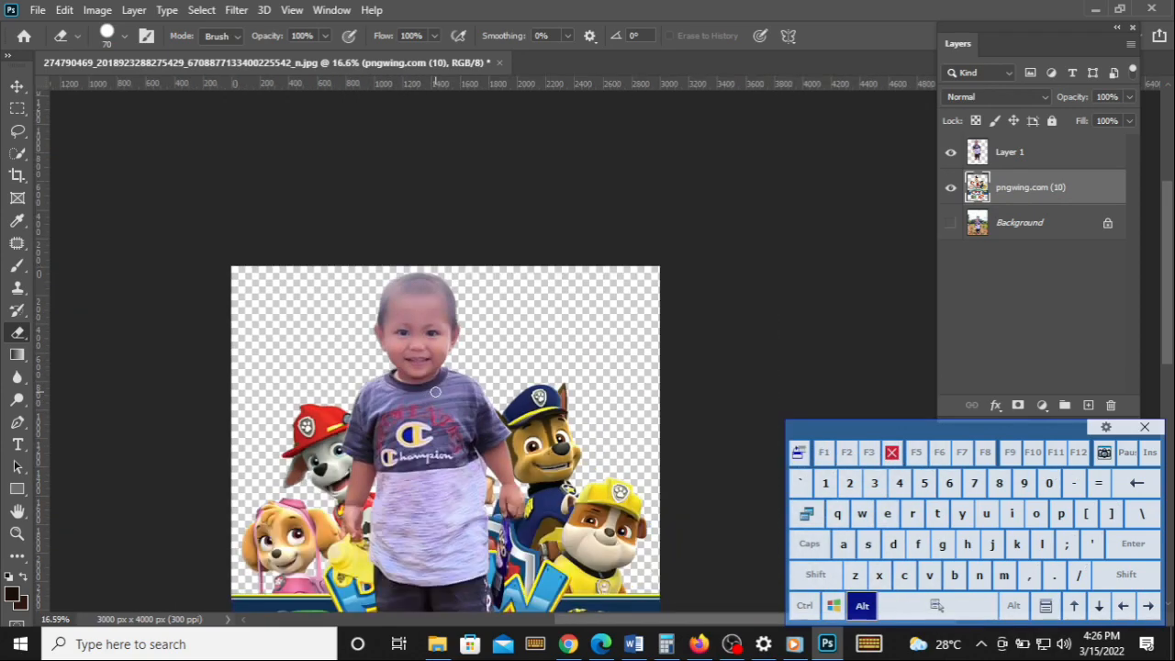
scroll(468, 441, down, 1)
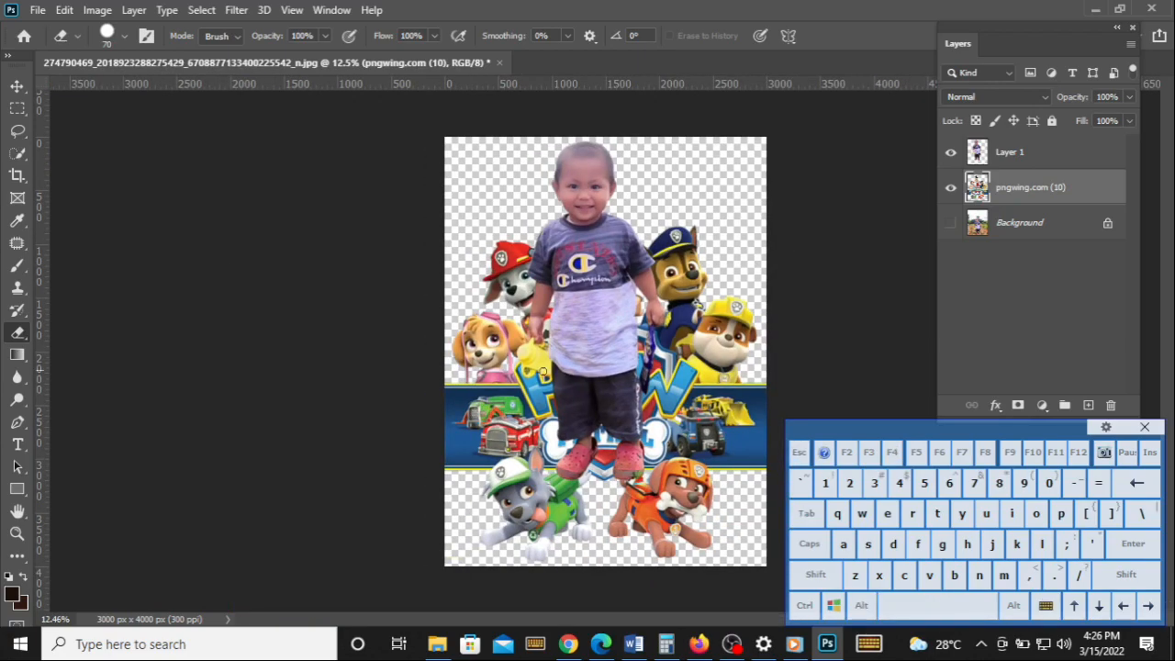
key(space)
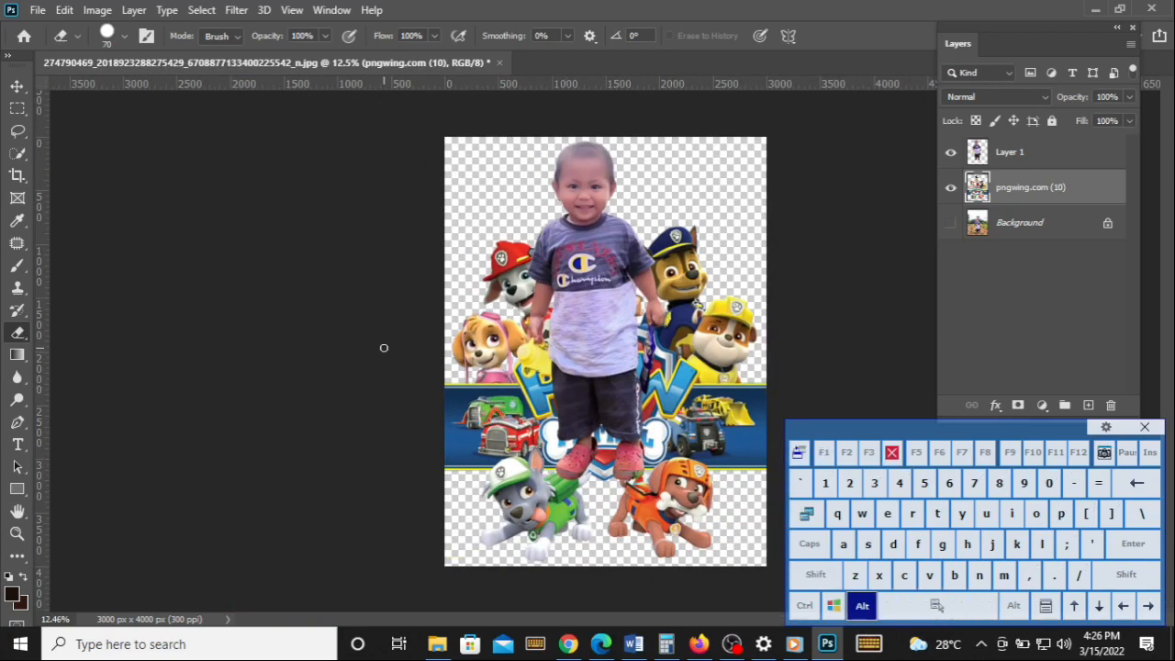
scroll(382, 346, up, 1)
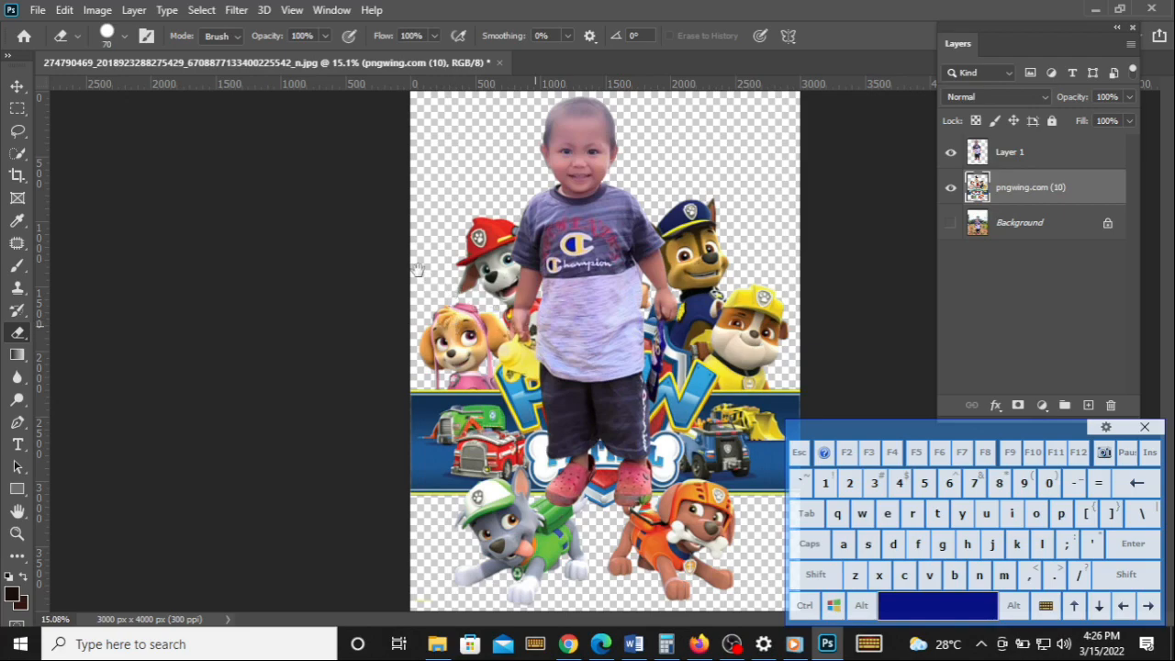
scroll(395, 299, up, 1)
key(space)
drag(624, 327, 403, 239)
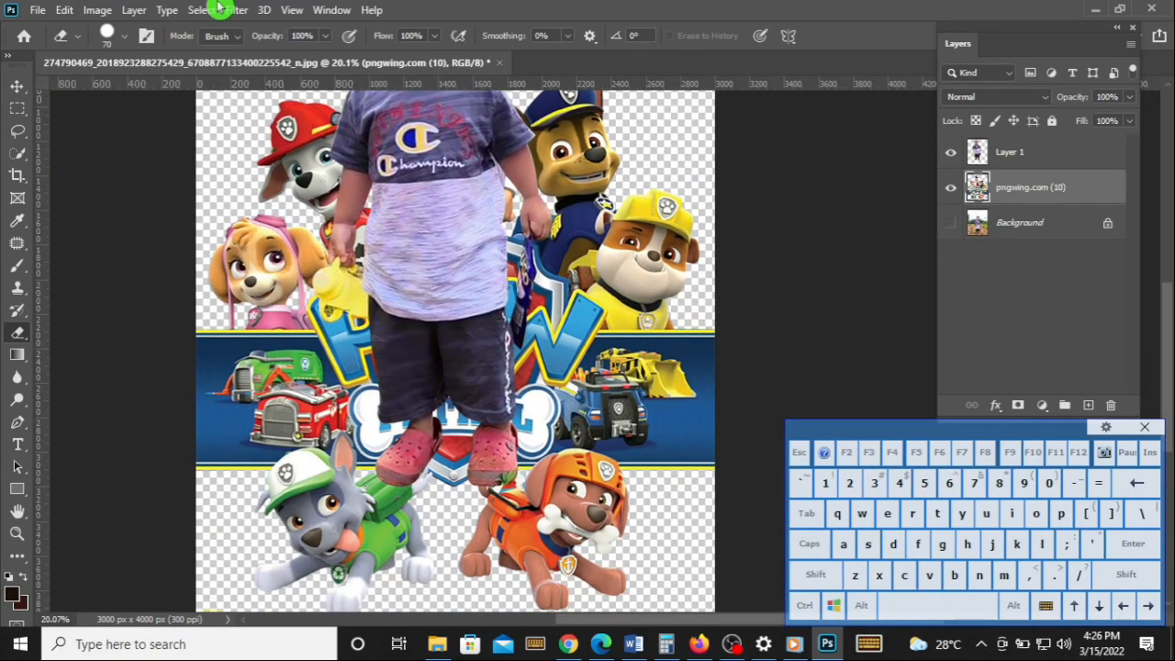
click(37, 9)
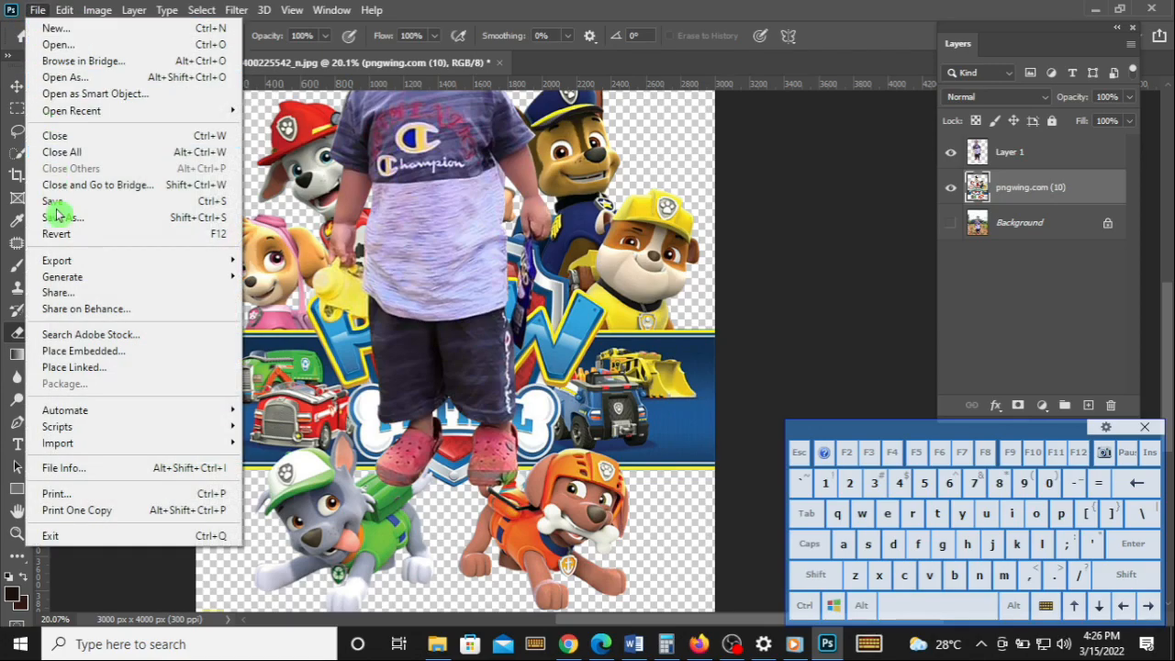
click(79, 352)
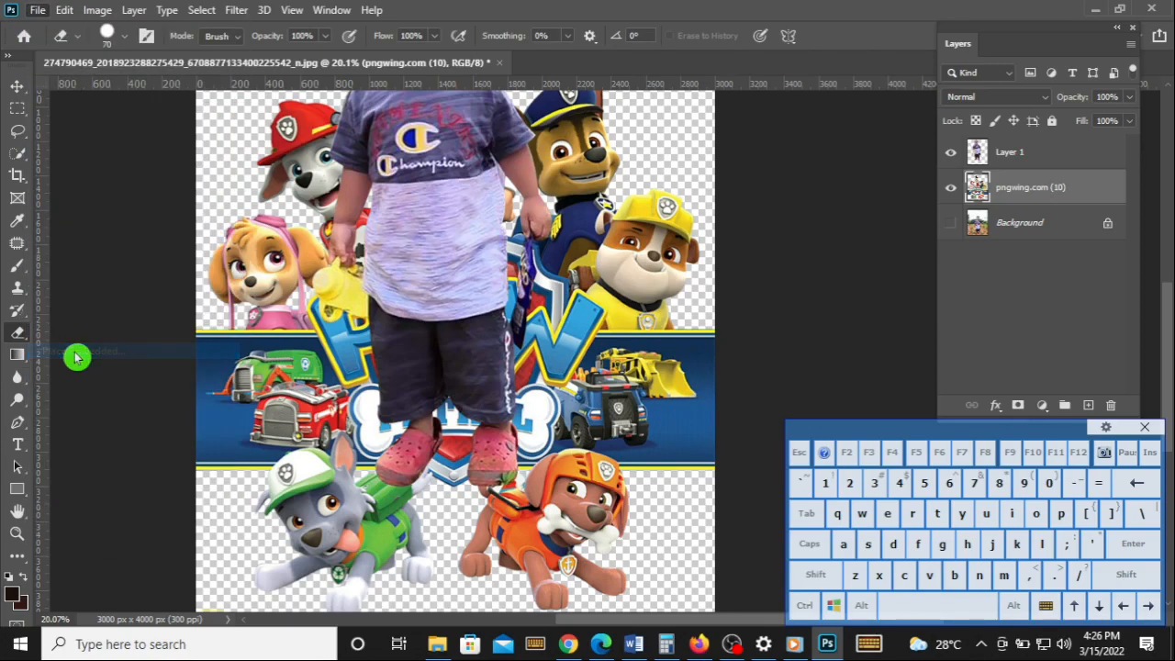
click(193, 158)
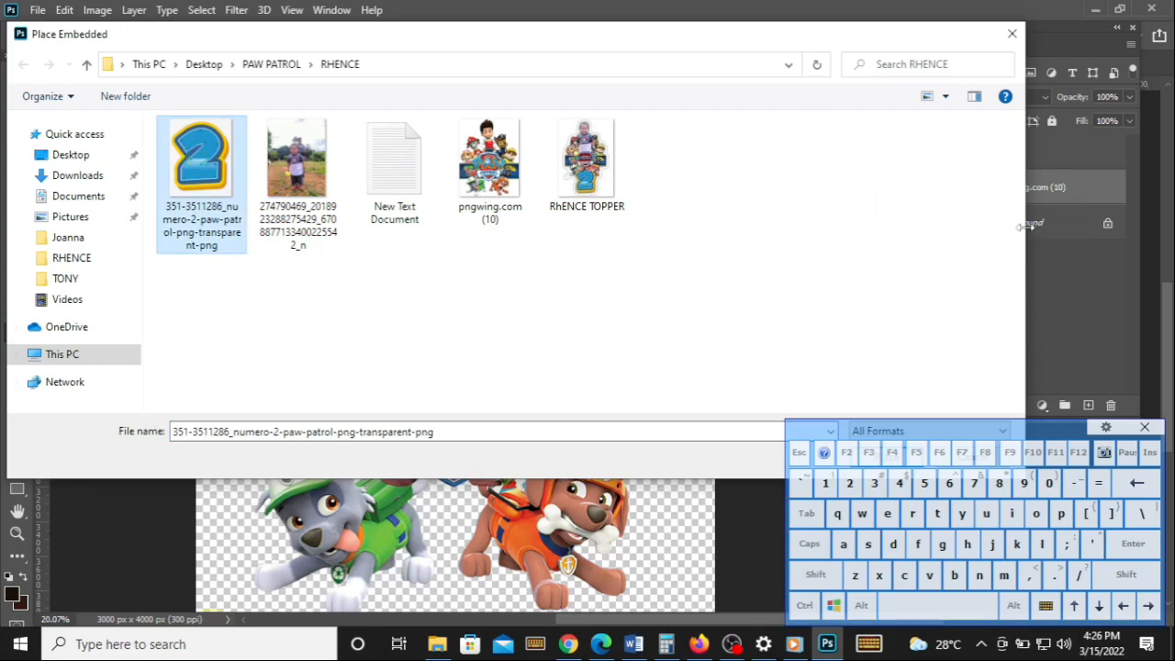
drag(975, 225, 690, 222)
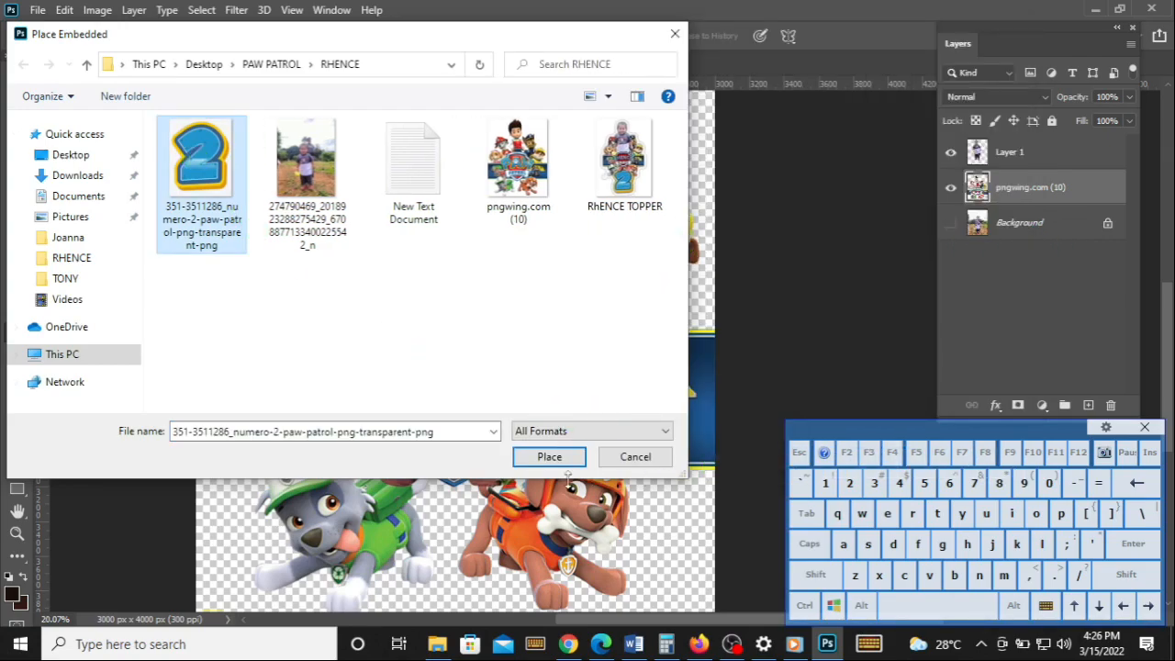
click(549, 456)
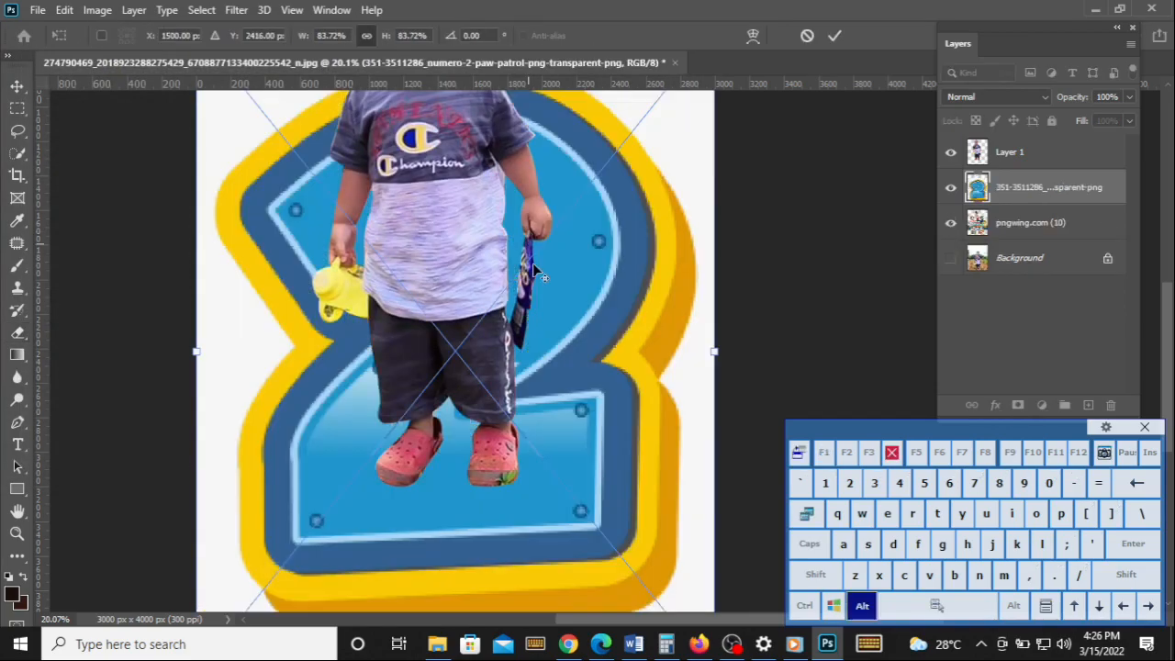
Step: Scale the number 2 image to 35.02% and position it under the boy's shoes, between the two lower pups
scroll(541, 317, down, 2)
scroll(541, 317, down, 1)
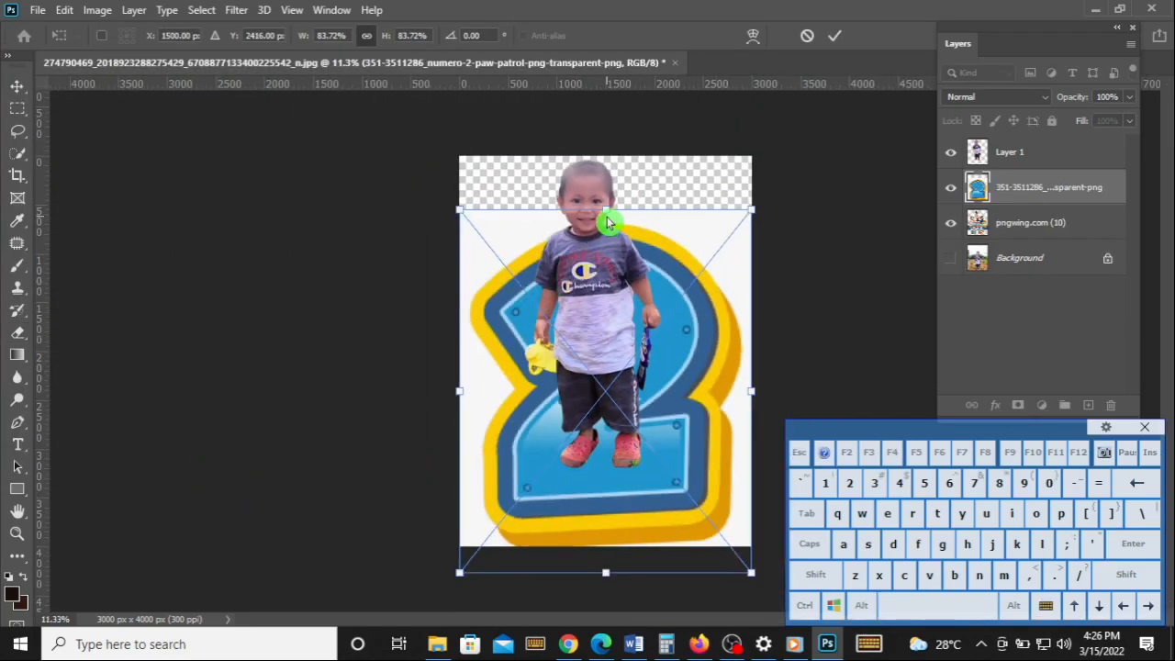
drag(606, 209, 603, 425)
drag(597, 508, 591, 514)
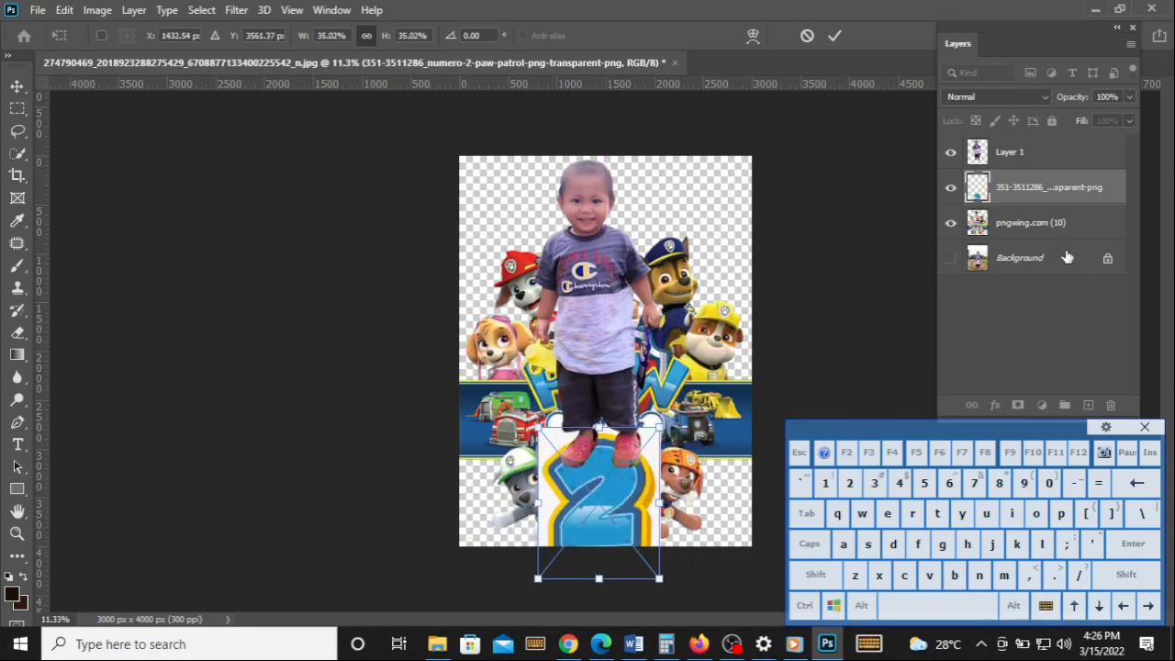
Step: Crop the document to 1.7 × 2.3 in at 300 px/in, extending the frame beyond the artwork on all sides
click(17, 175)
drag(599, 549, 606, 579)
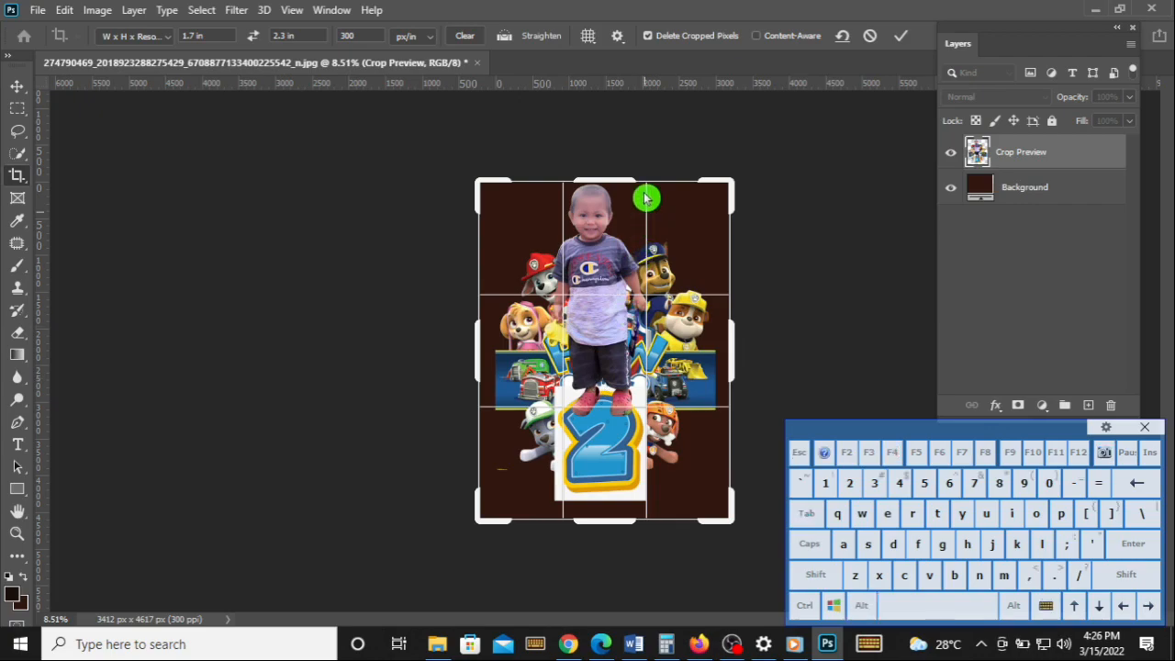
drag(620, 177, 622, 163)
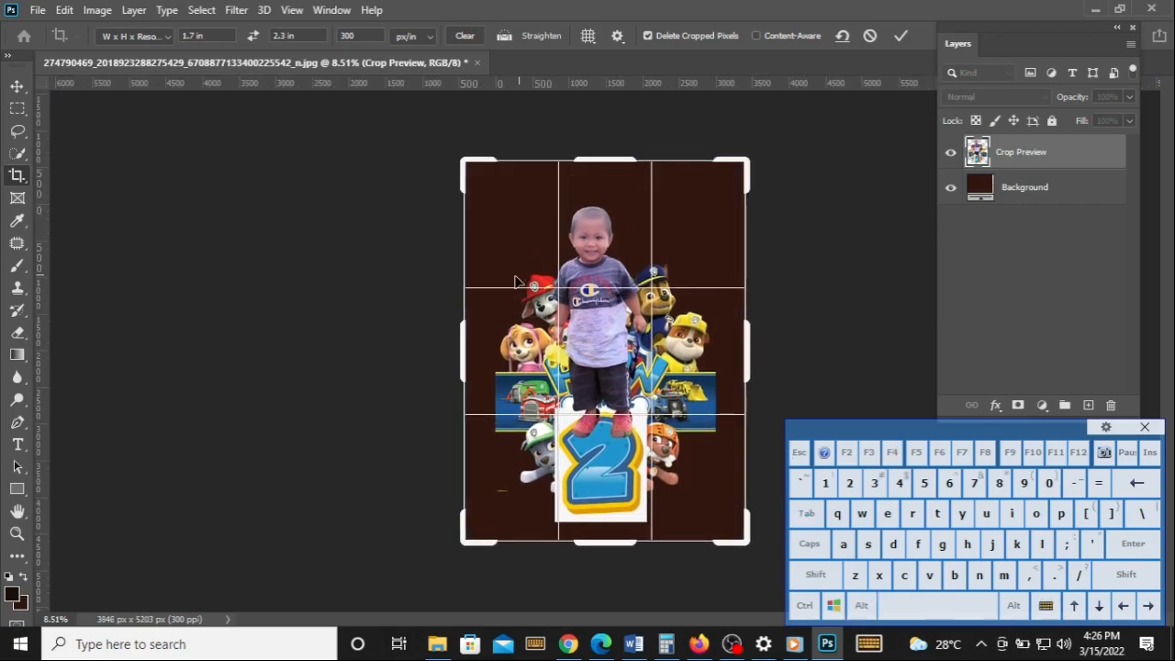
drag(461, 346, 450, 340)
click(908, 36)
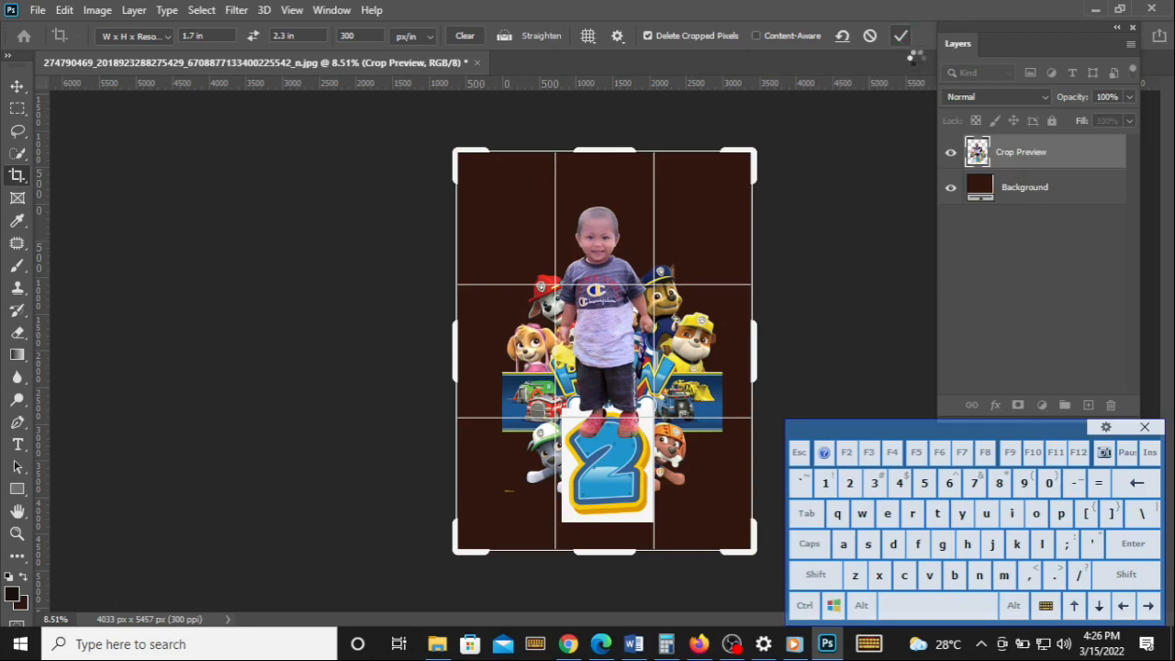
Step: Hide the boy's layer and rasterize the number 2 layer
scroll(678, 290, up, 4)
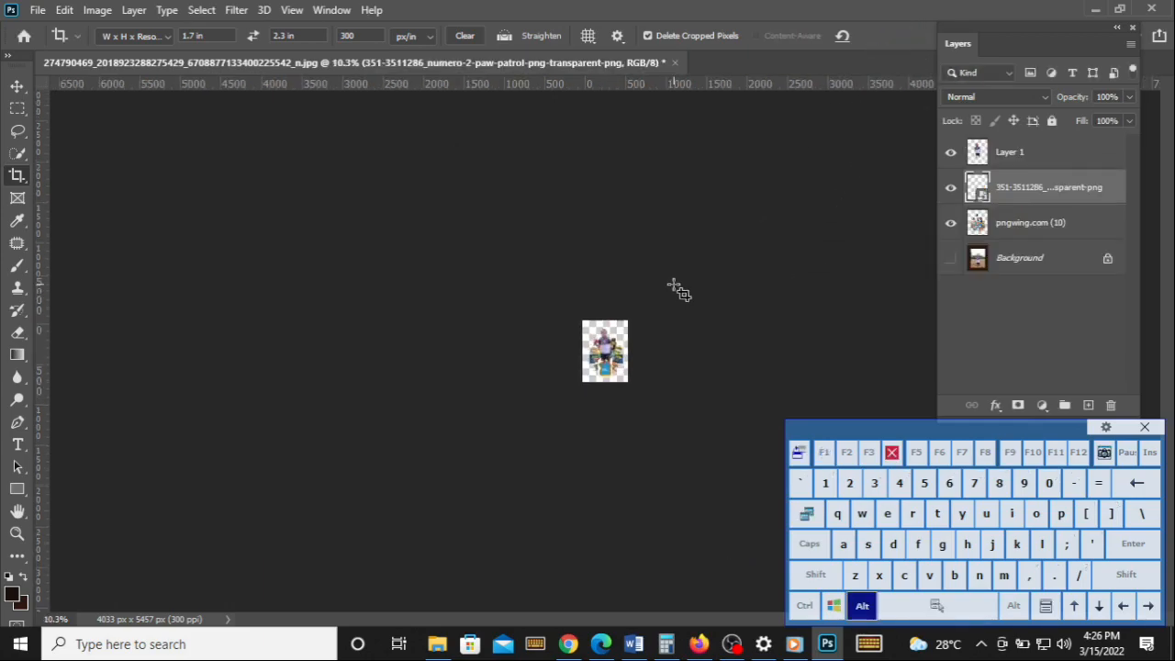
scroll(677, 290, up, 10)
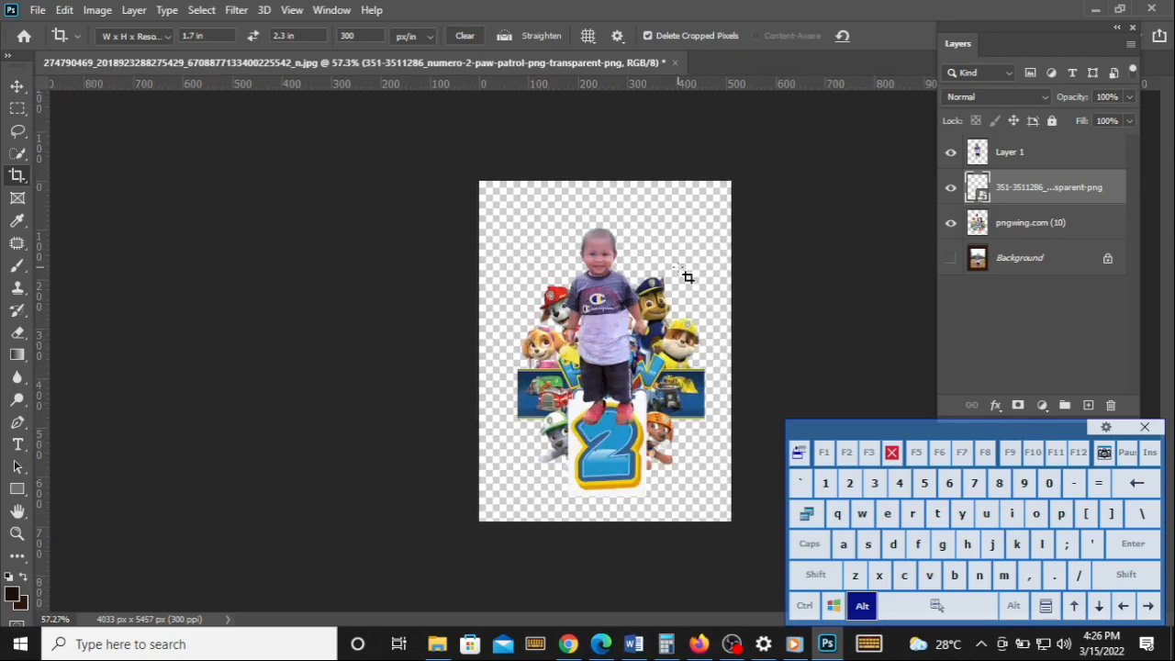
scroll(688, 276, up, 2)
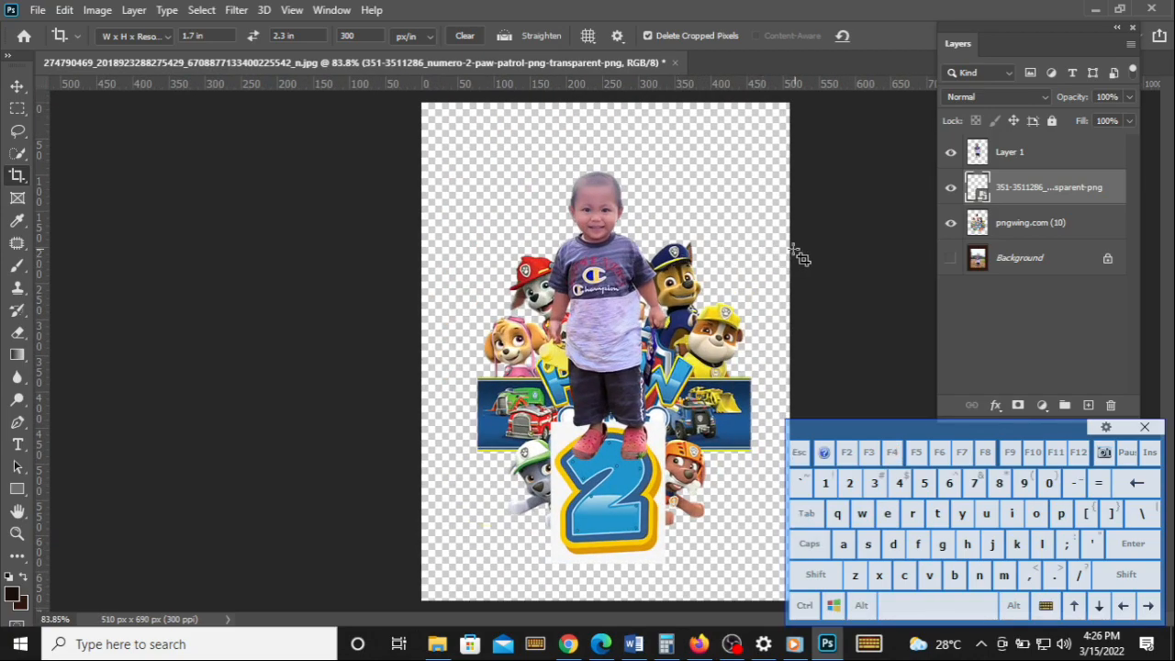
scroll(478, 264, up, 2)
key(space)
drag(687, 298, 494, 232)
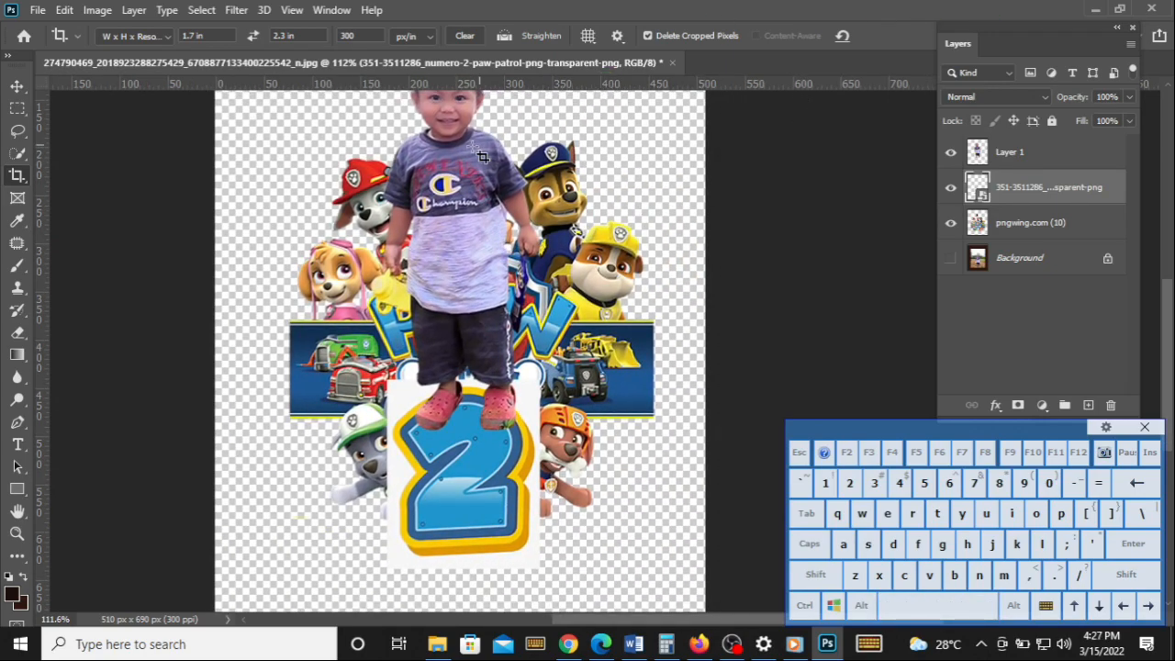
scroll(456, 336, up, 1)
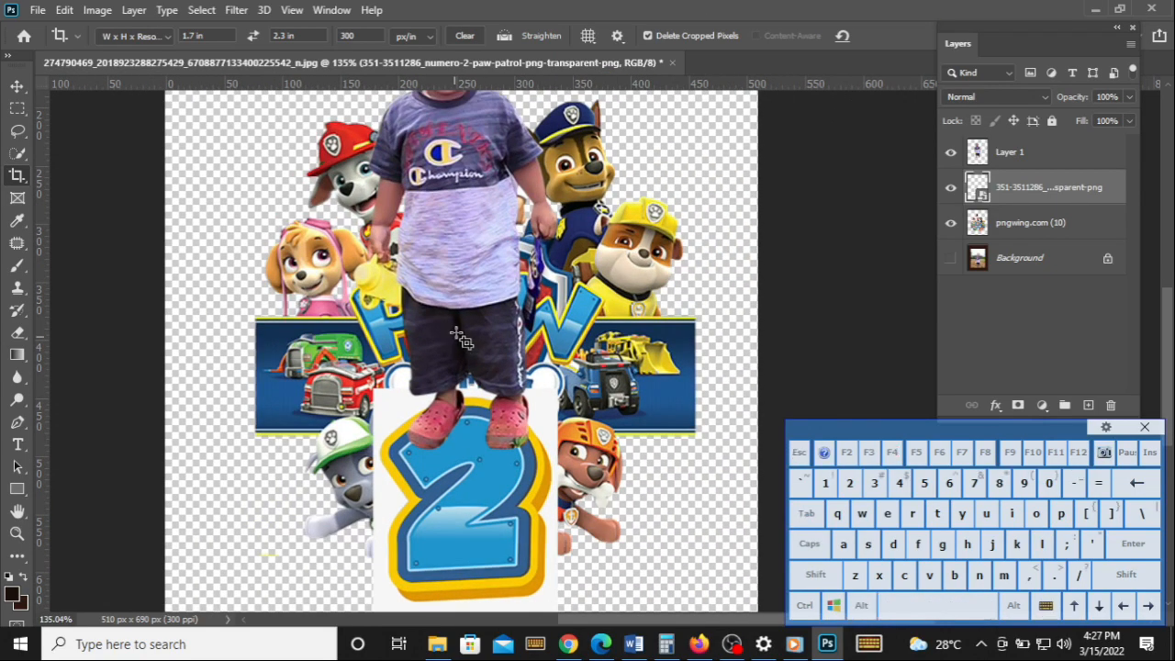
click(952, 153)
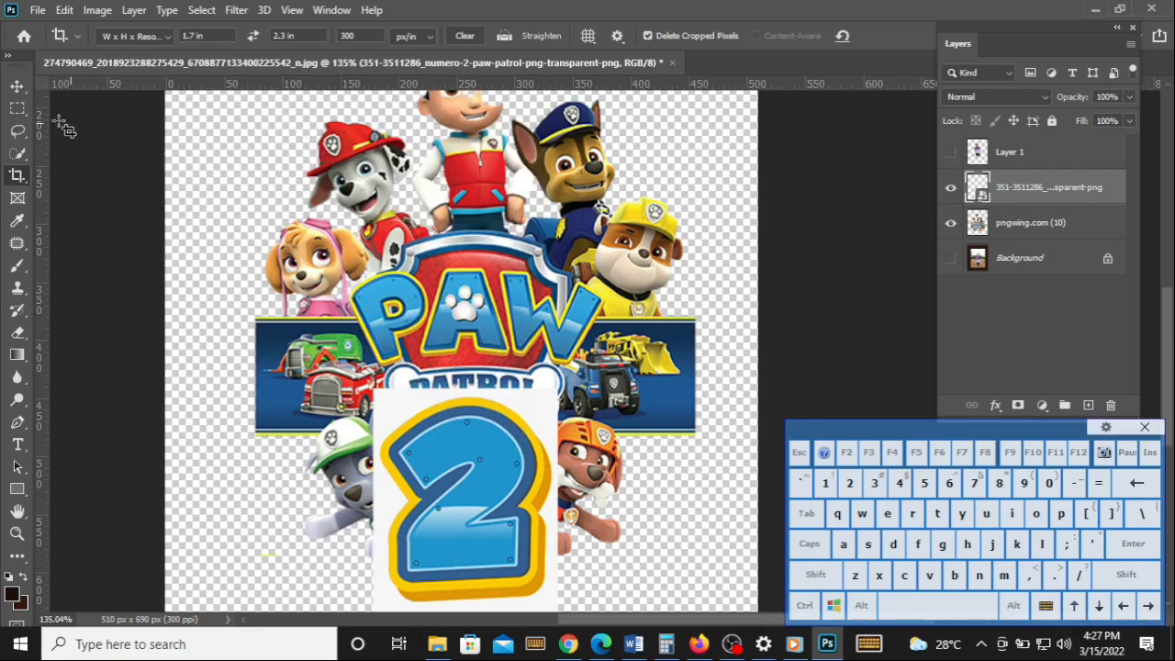
click(18, 86)
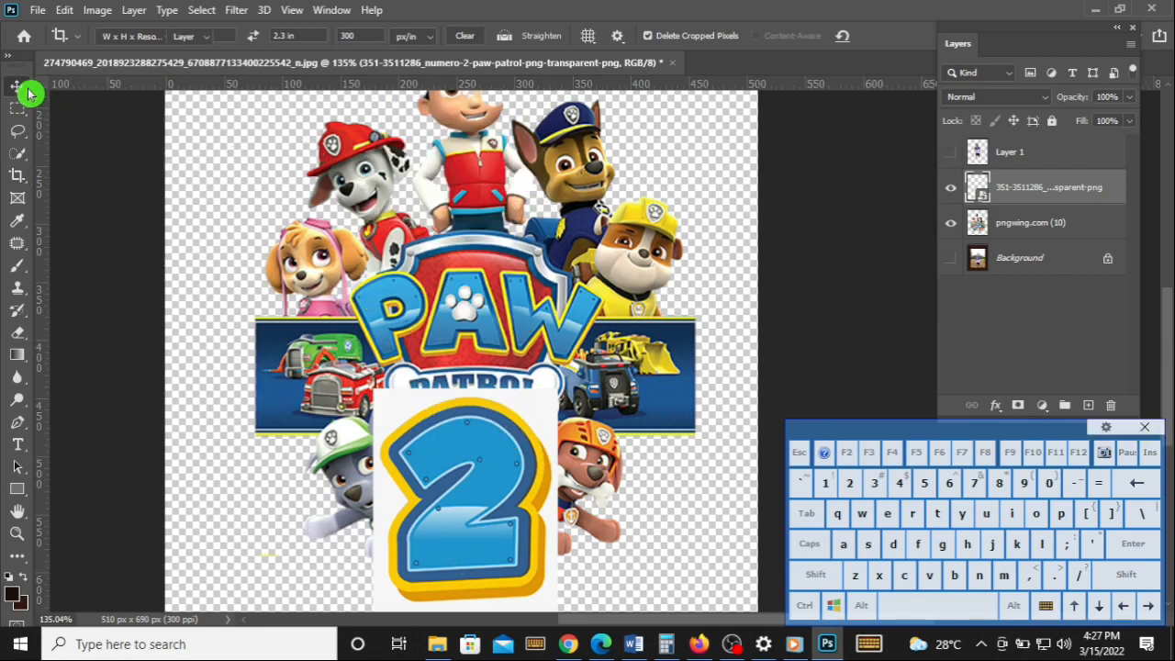
right_click(1118, 192)
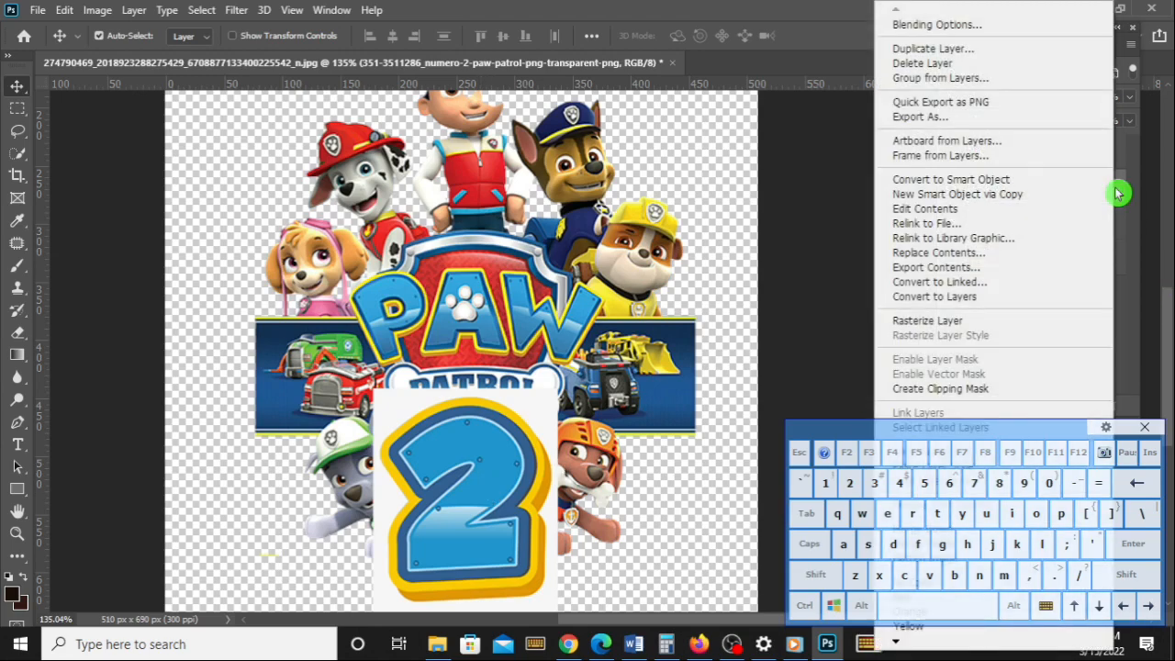
click(957, 320)
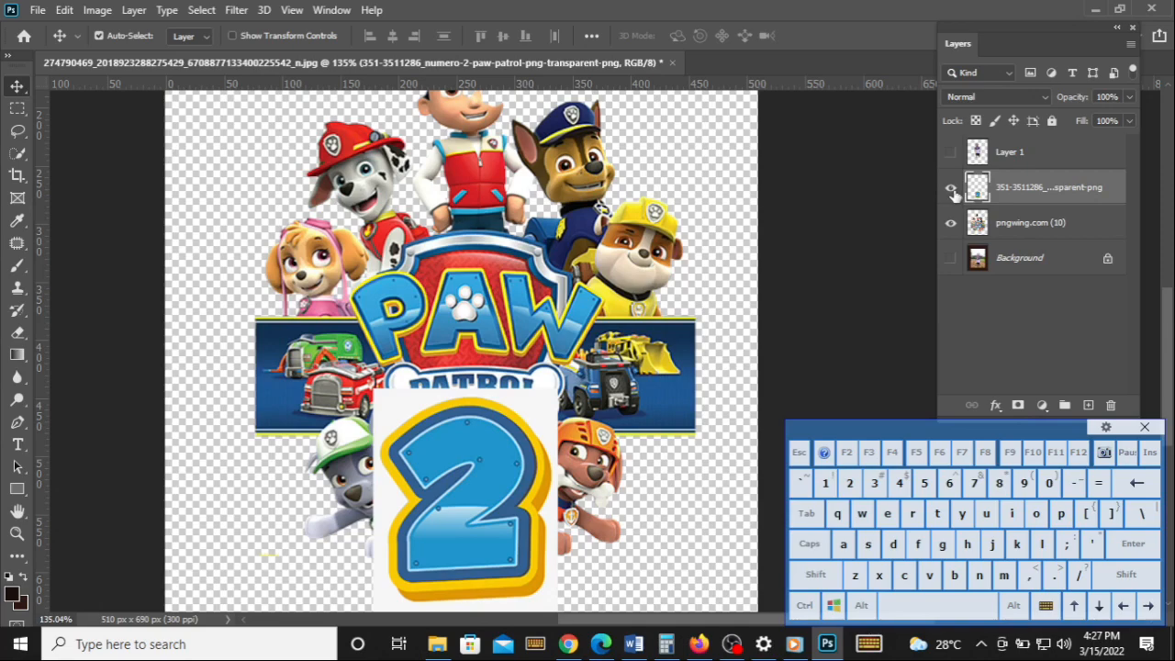
Step: Run Select Subject from the Quick Selection tool on the number 2 layer with Sample All Layers enabled
click(17, 153)
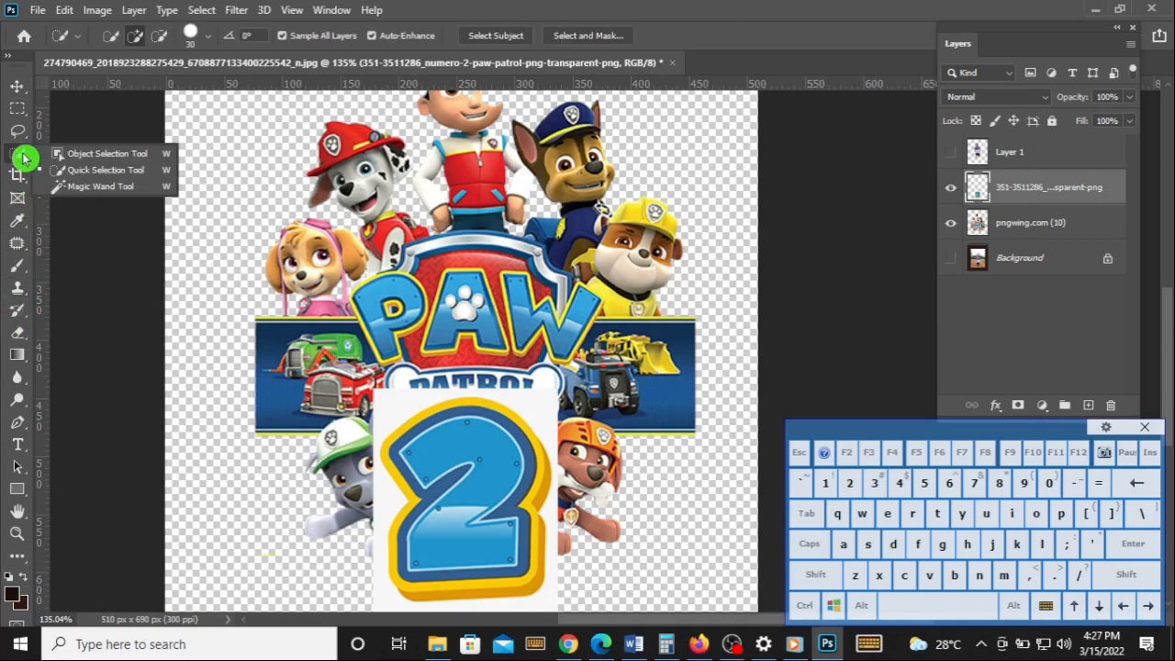
click(98, 174)
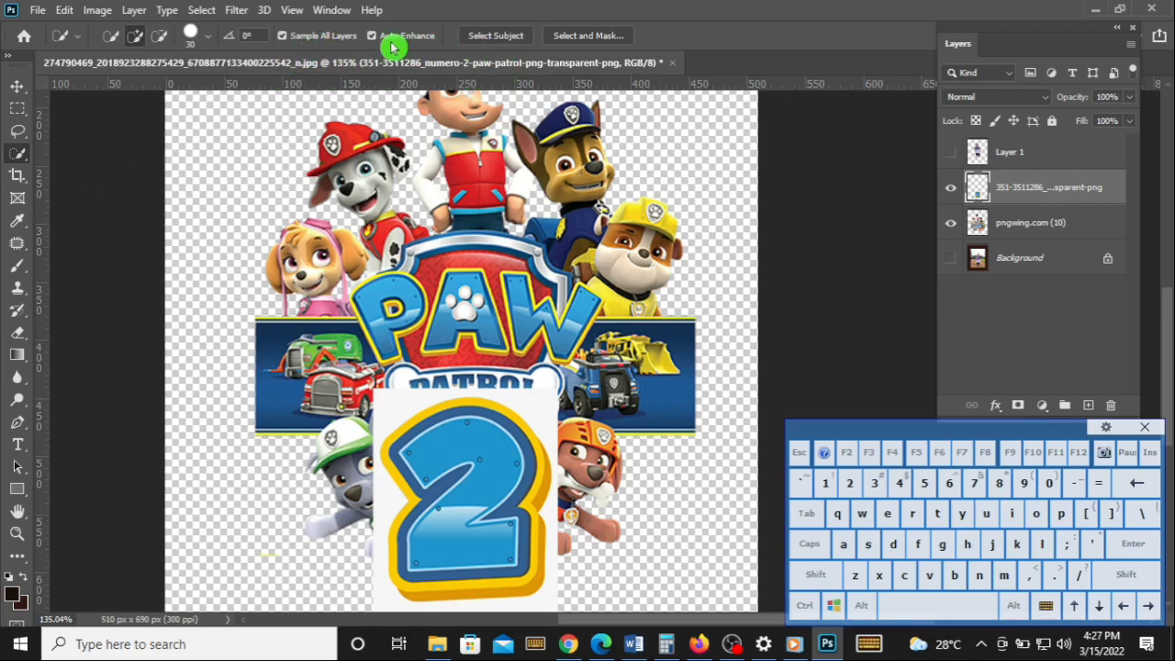
click(491, 41)
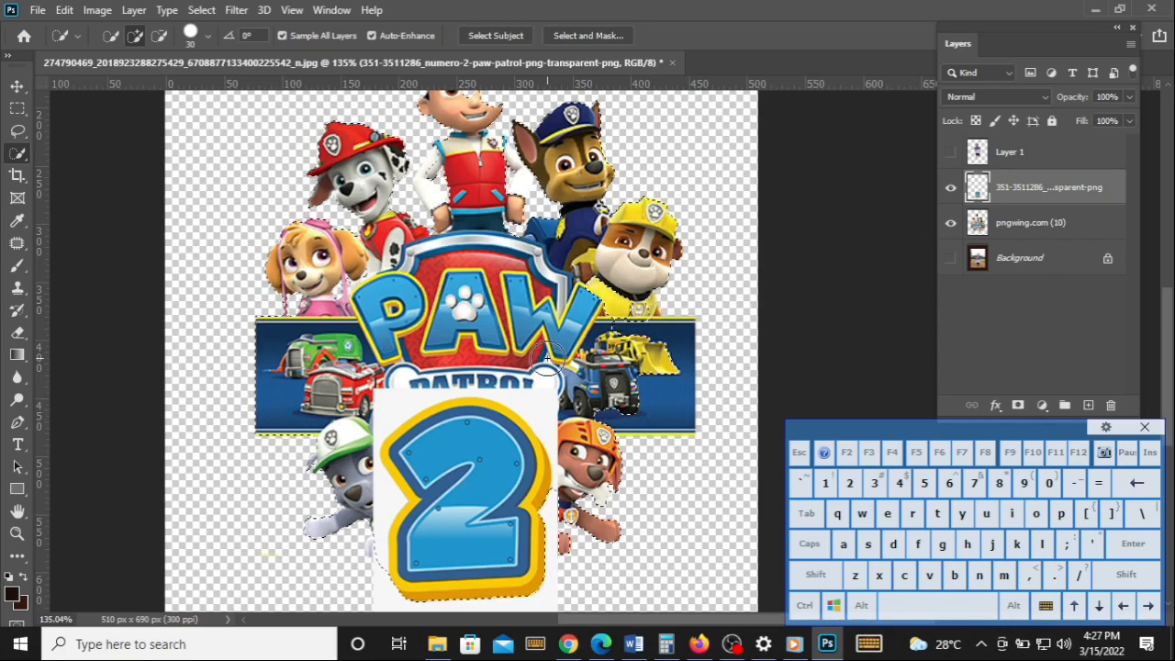
key(alt)
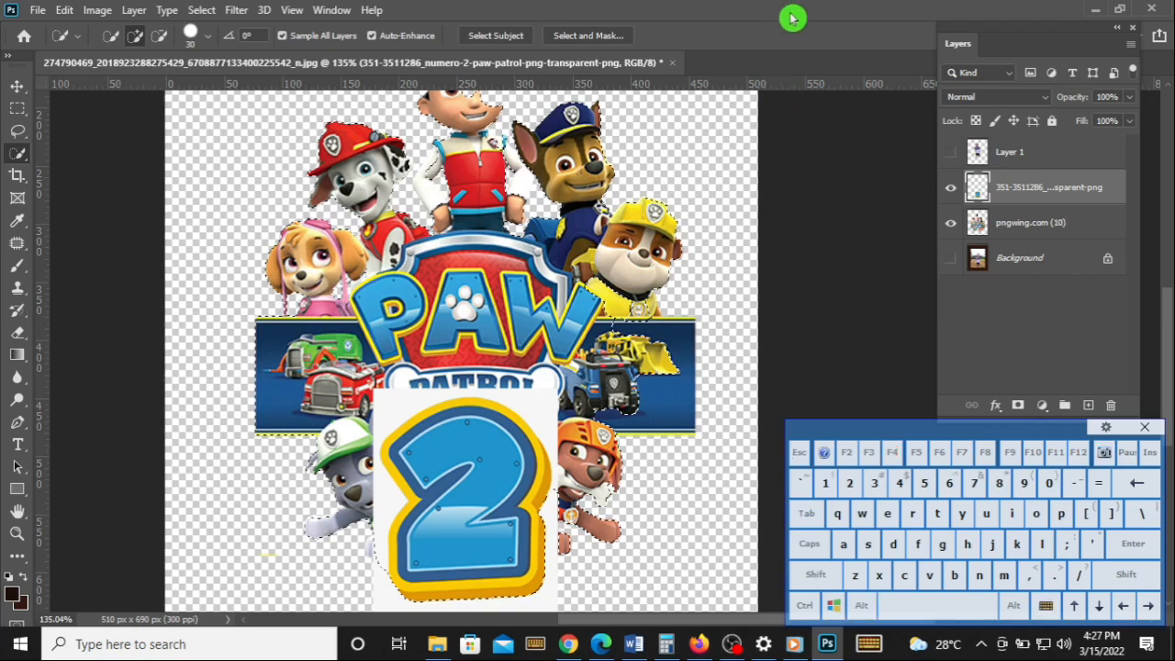
scroll(434, 553, up, 3)
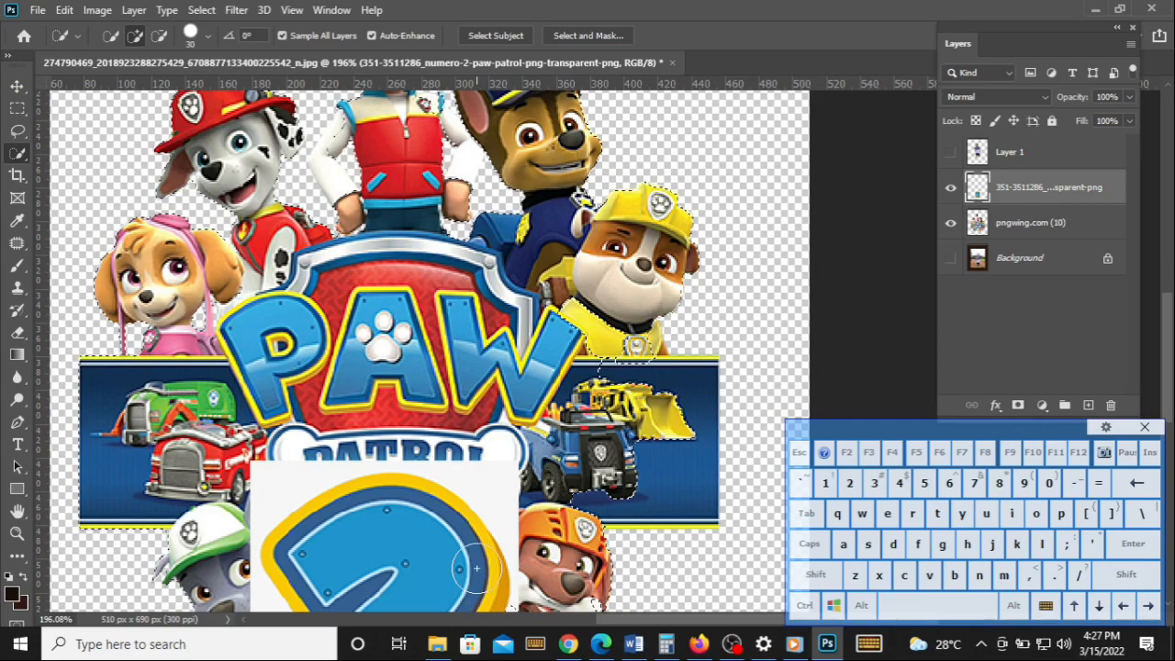
click(16, 86)
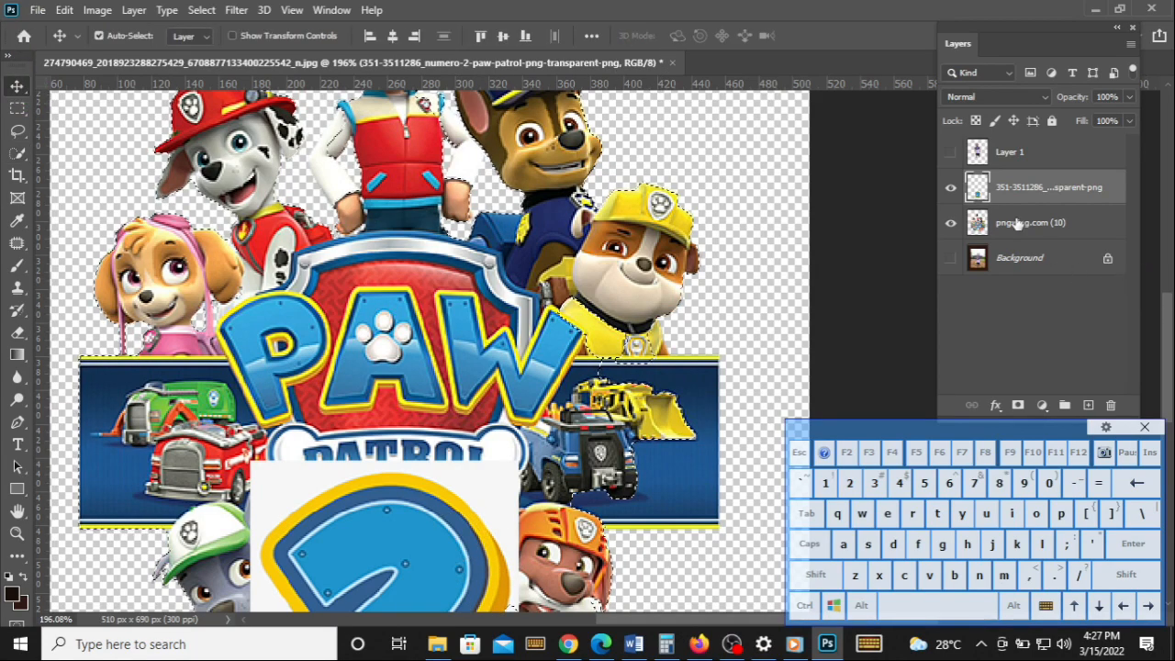
Step: Hide the cartoon artwork layer and clear the selection so only the number 2 layer is left showing
click(951, 222)
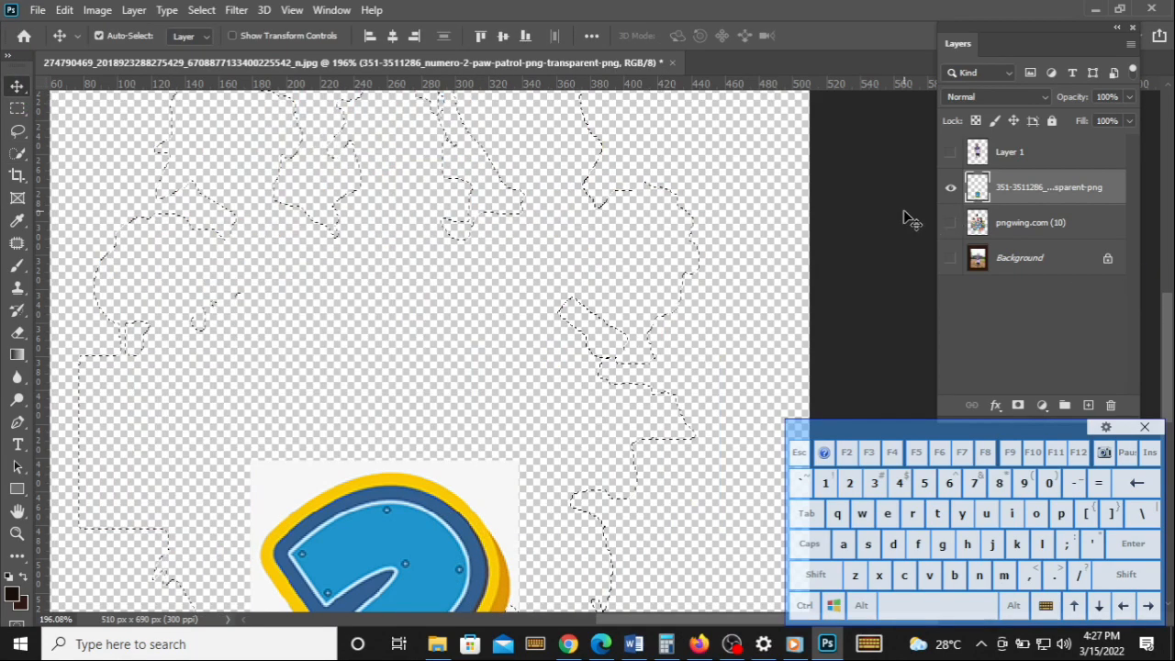
key(ctrl+d)
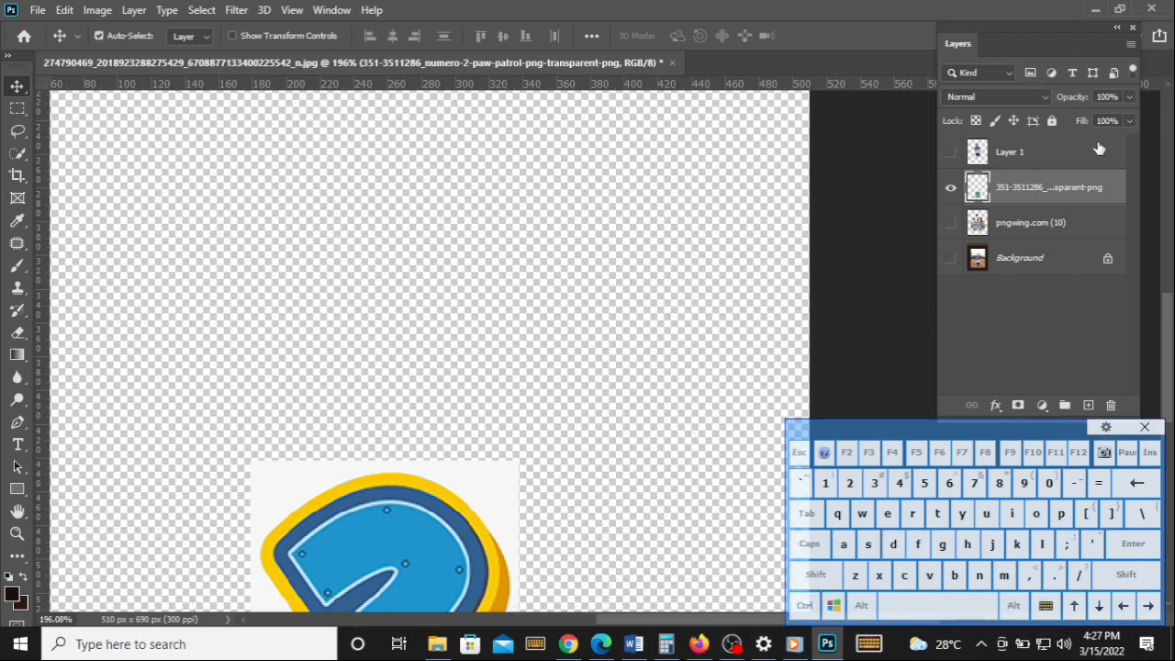
alt+scroll(487, 211, down, 5)
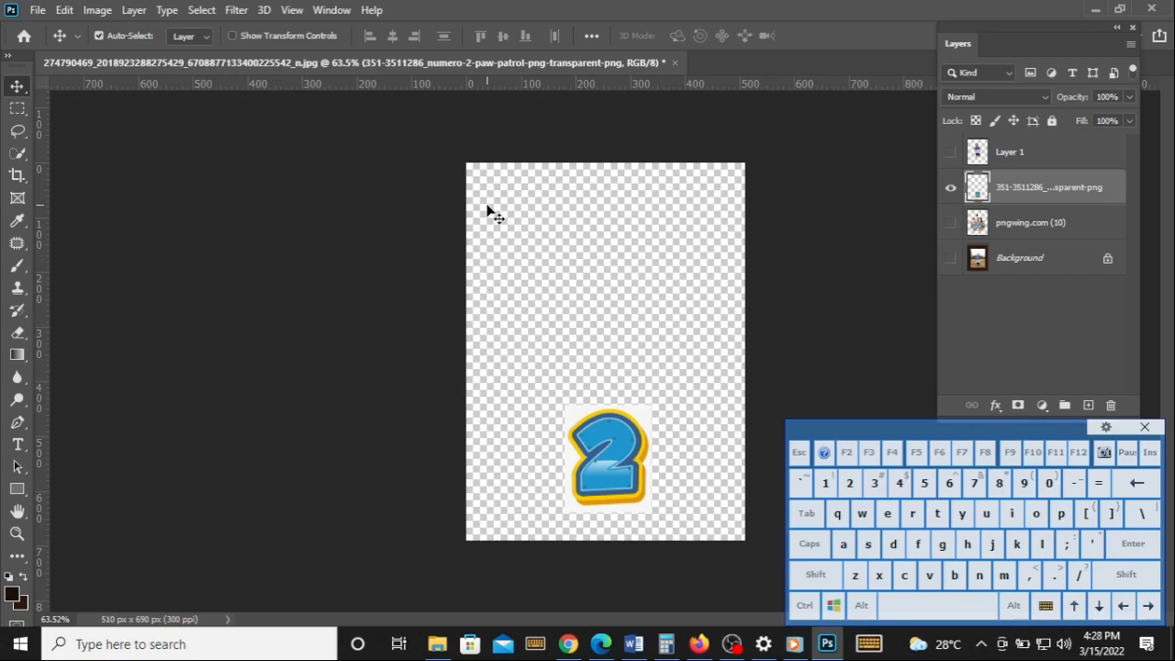
key(ctrl)
key(ctrl+z)
key(ctrl+shift+z)
alt+scroll(488, 211, up, 3)
key(space)
drag(729, 447, 612, 383)
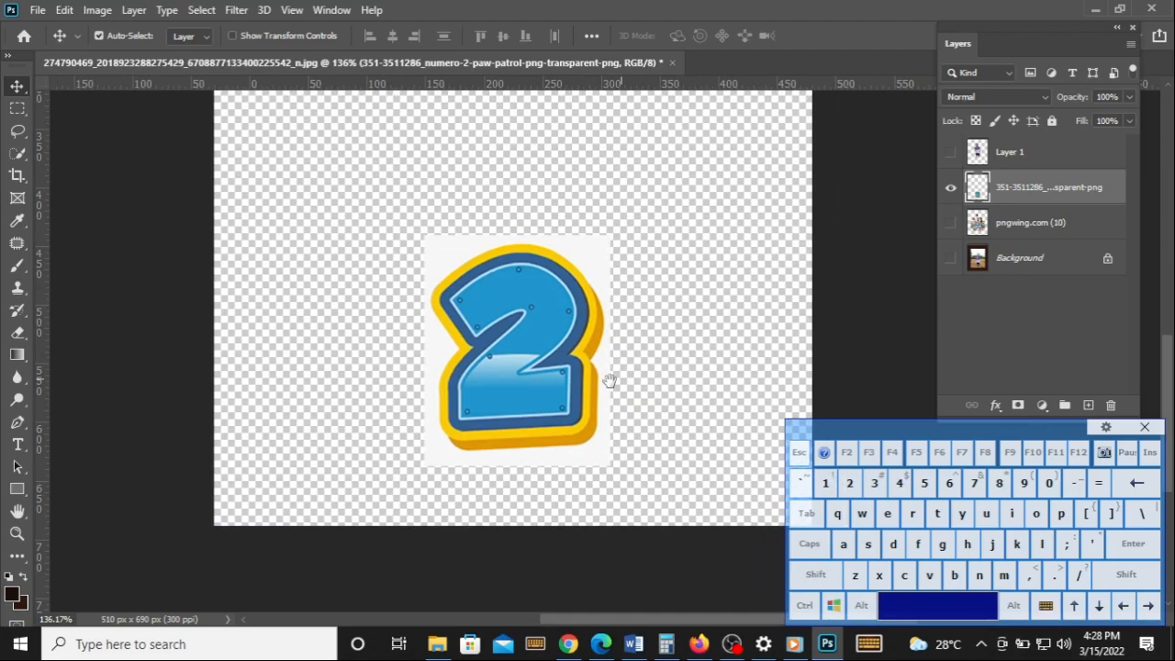
Step: Select the number 2 with Select Subject, mask out its white background and apply the mask to the layer
click(17, 160)
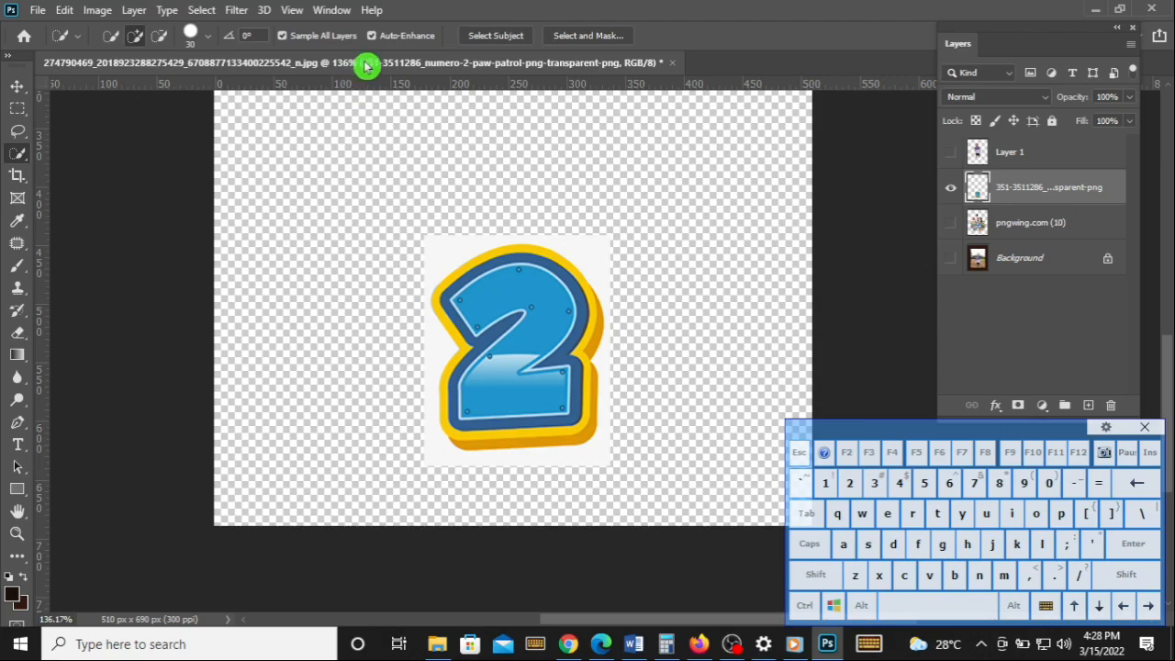
click(496, 41)
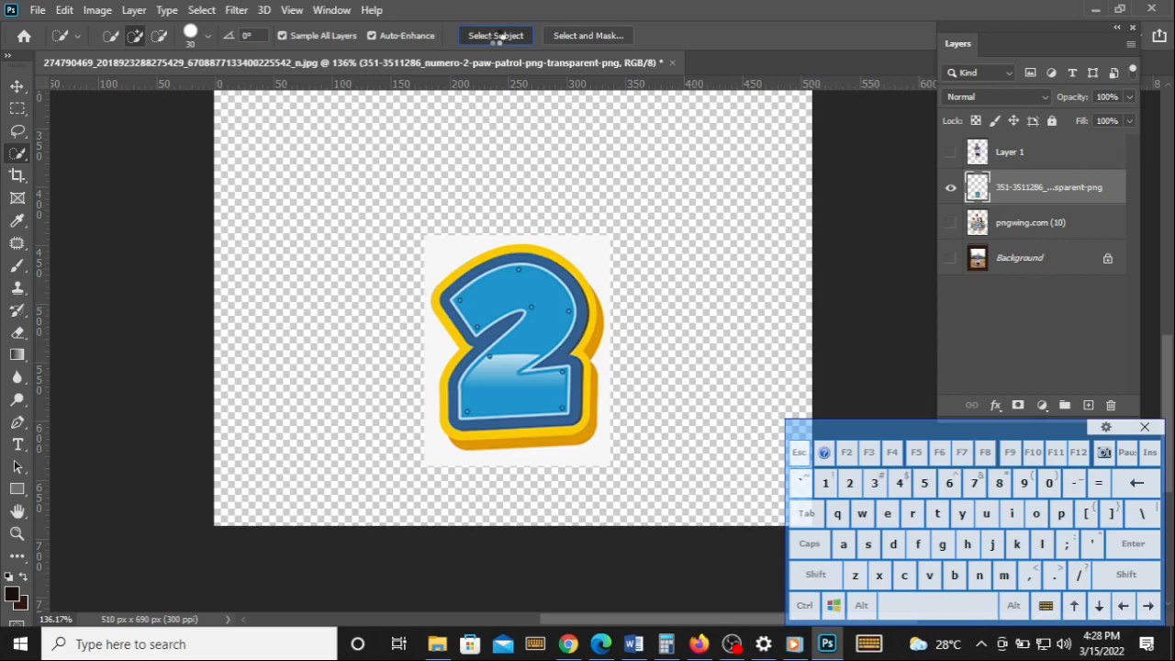
click(495, 41)
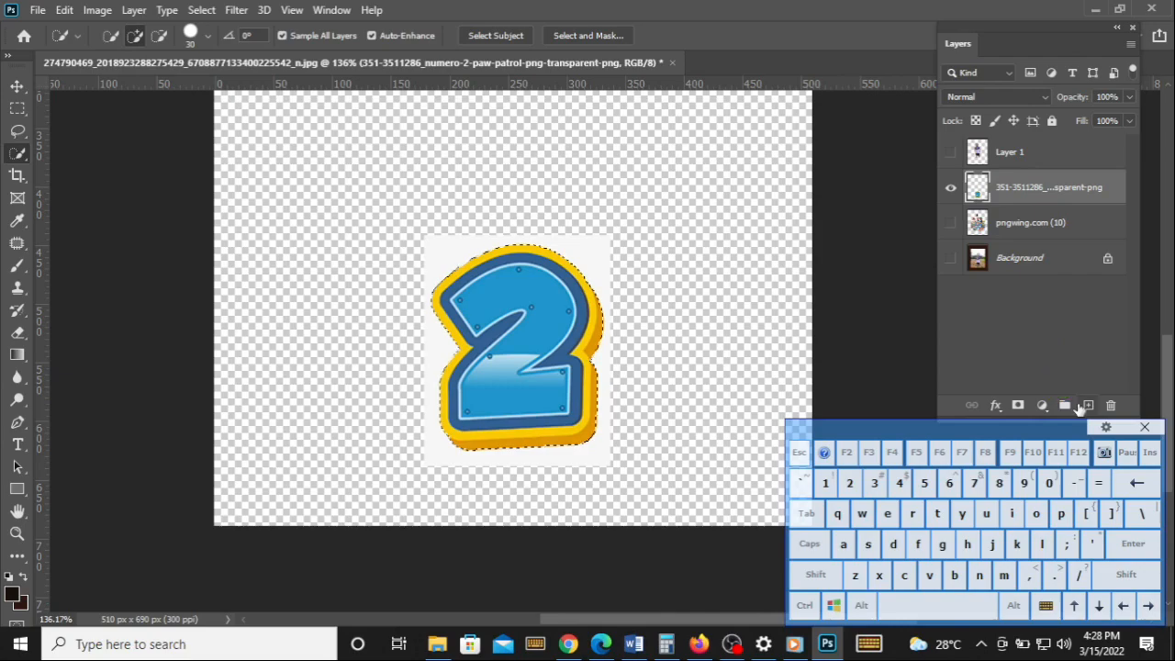
click(1019, 405)
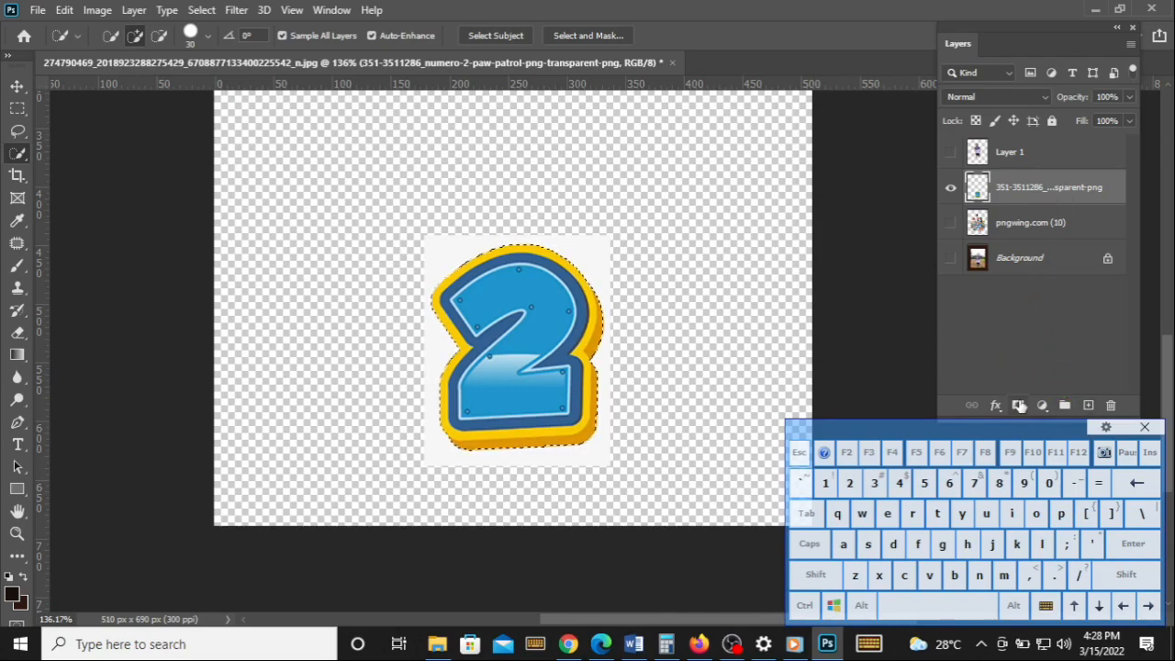
drag(1011, 196, 1112, 407)
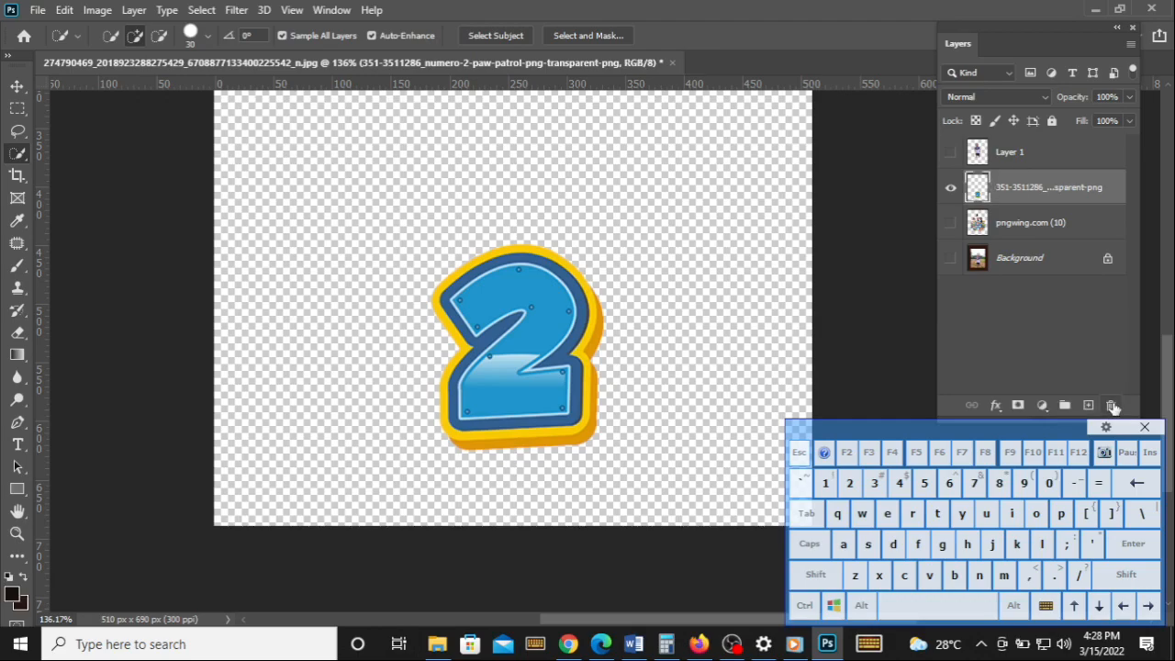
Step: Show the cartoon artwork layer and the boy's layer together with the number 2
click(951, 223)
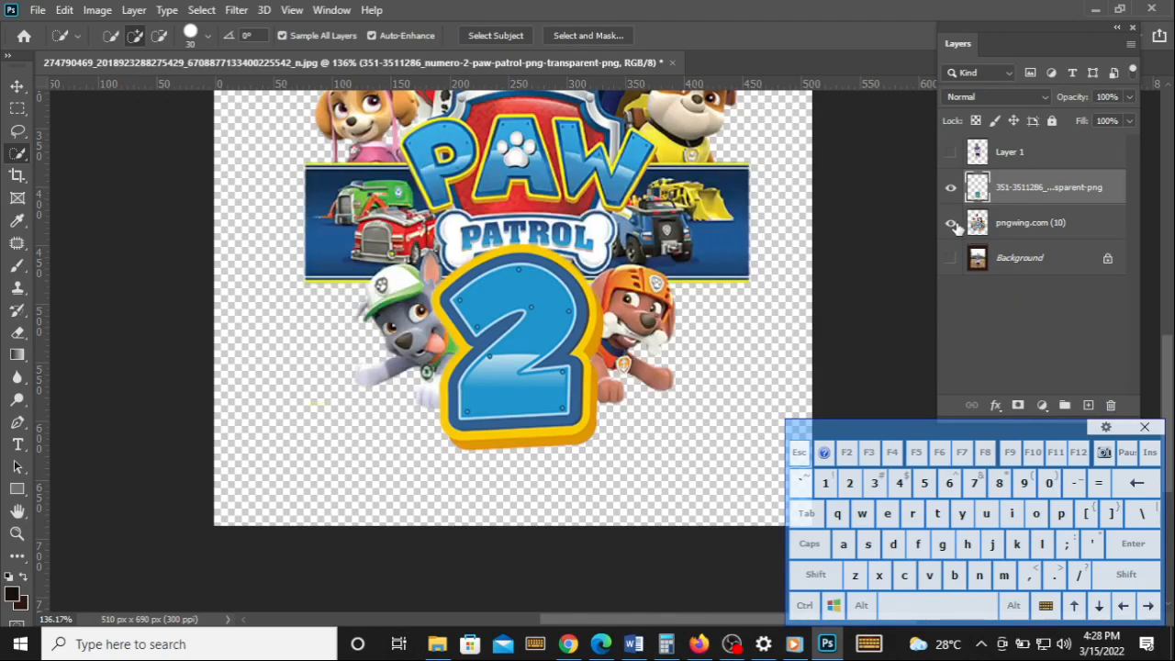
click(952, 152)
scroll(440, 368, down, 3)
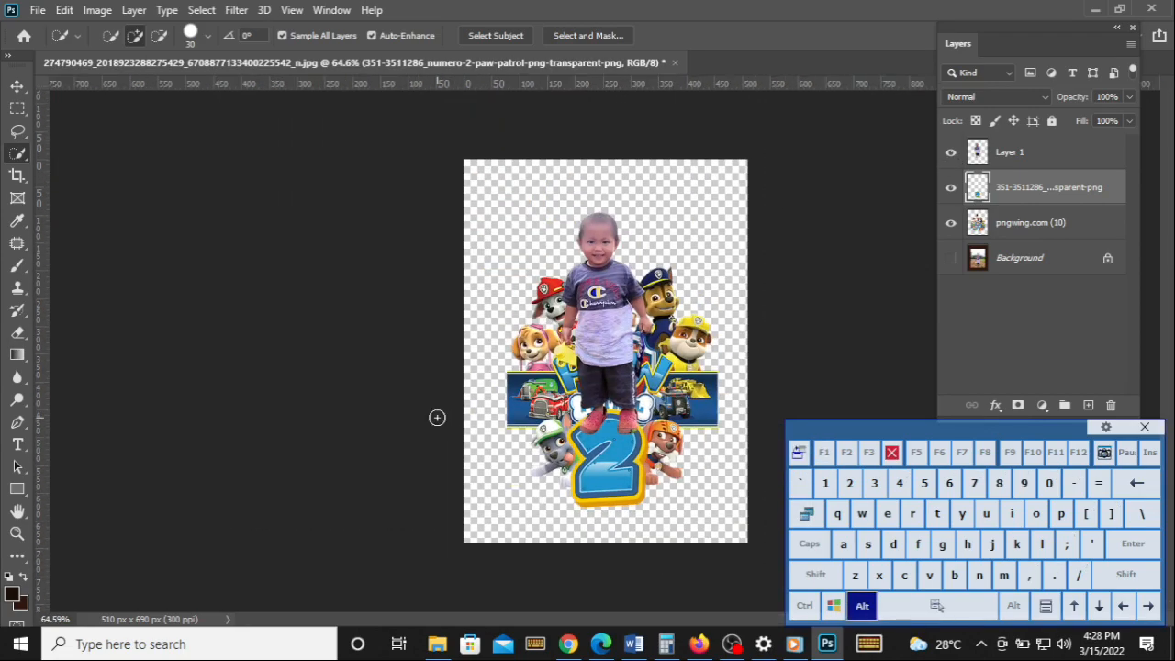
scroll(437, 418, up, 3)
drag(437, 418, 372, 377)
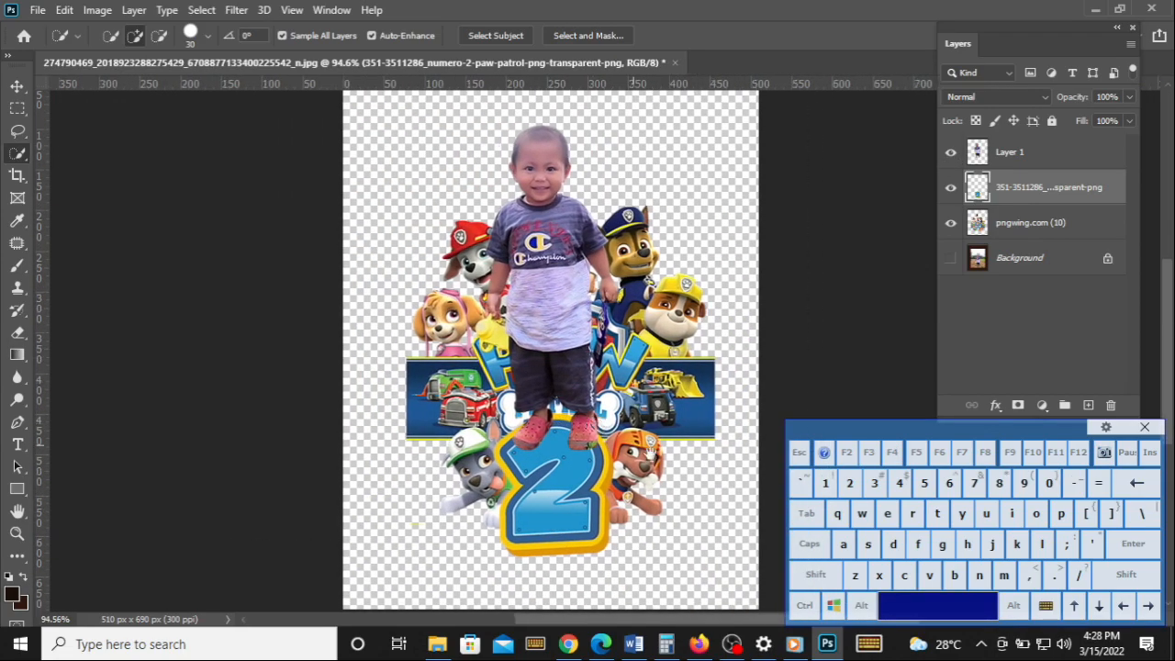
Step: Select the boy's layer with the Move tool and load its outline as a selection
click(17, 85)
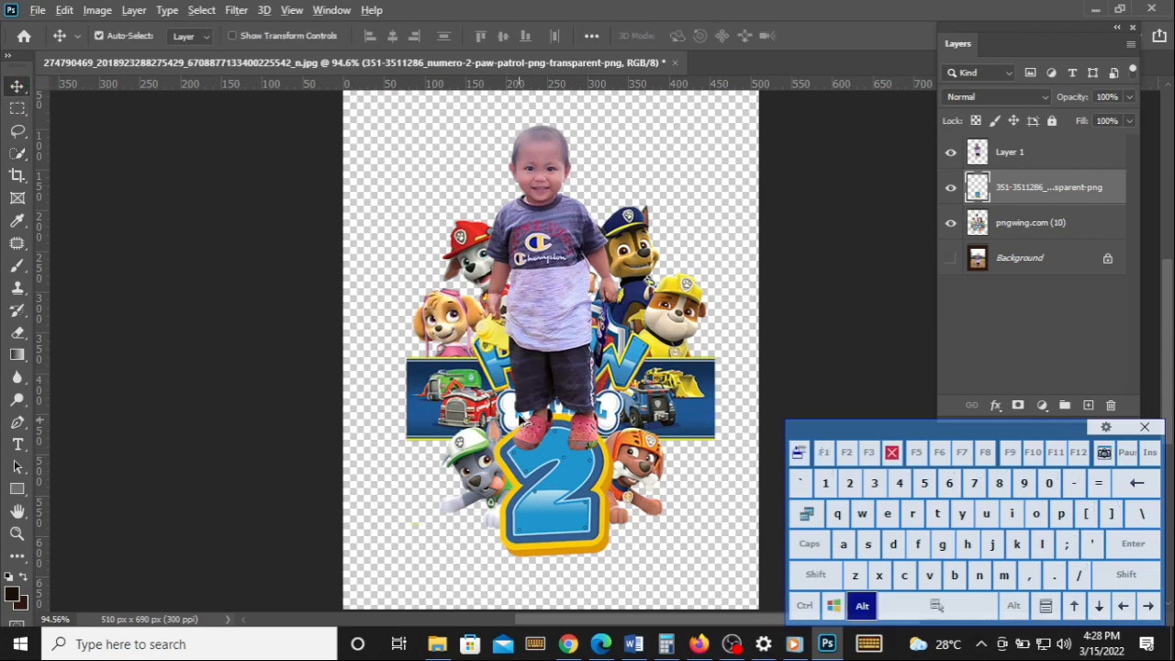
scroll(517, 408, up, 5)
drag(640, 431, 614, 386)
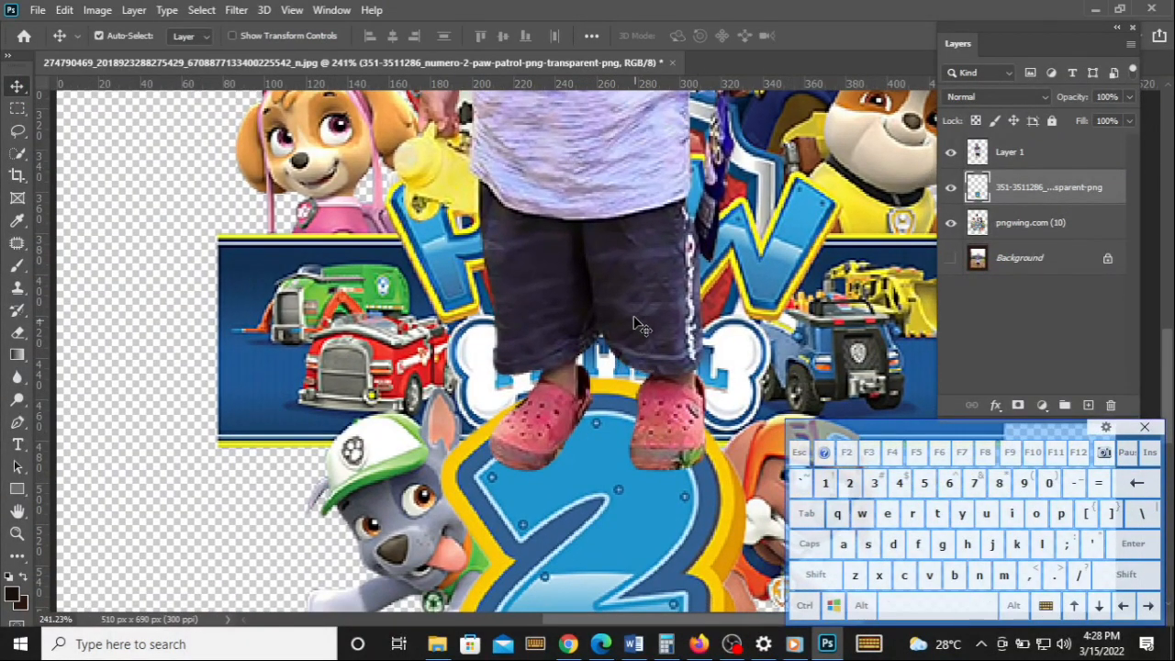
click(658, 312)
key(ctrl)
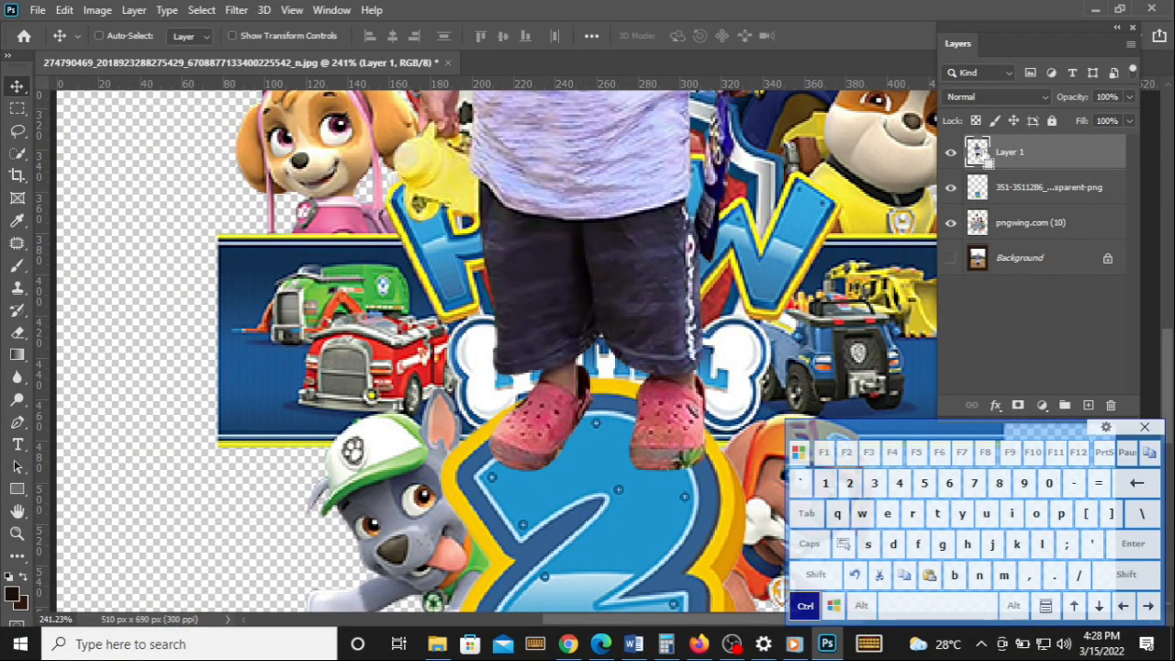
ctrl+click(981, 154)
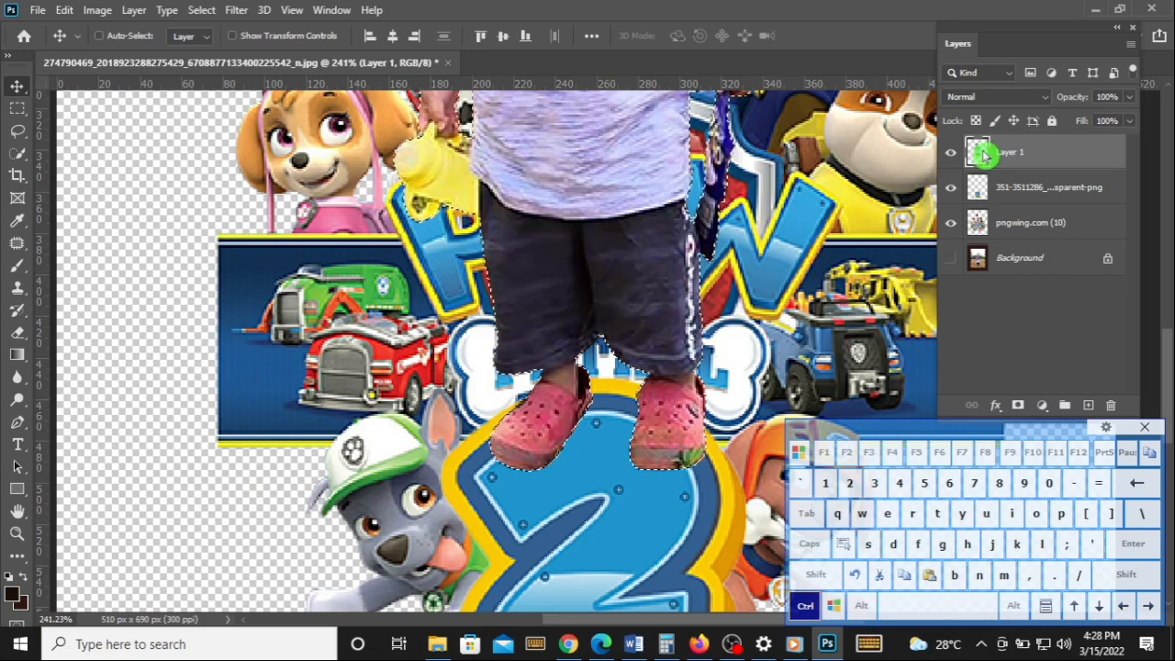
right_click(981, 155)
click(1092, 153)
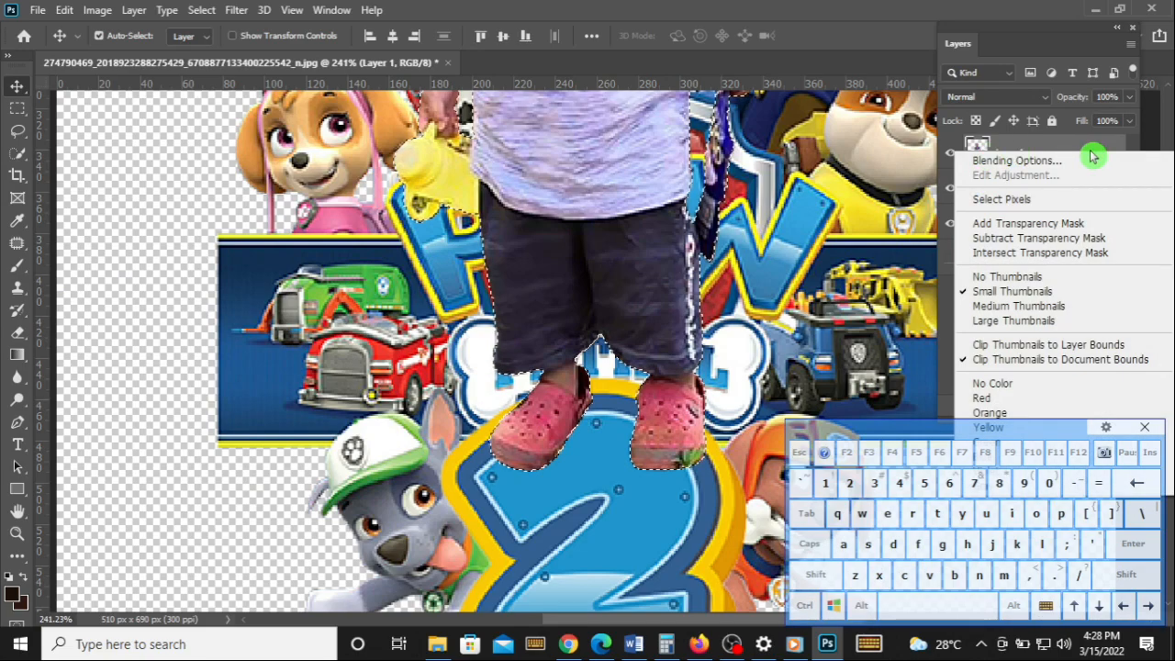
Step: Shrink the brush to 15 px, sample the boy's pink shoe colour and paint over the dark sole edge of the shoe above the grey pup
key(alt)
scroll(632, 388, up, 6)
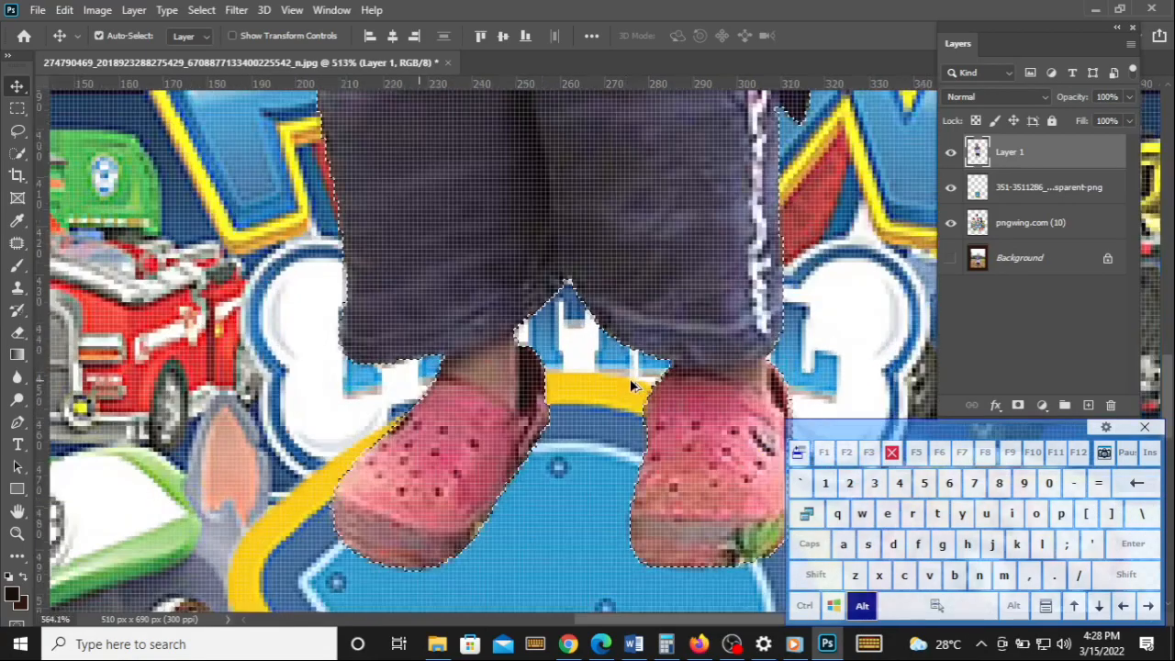
key(space)
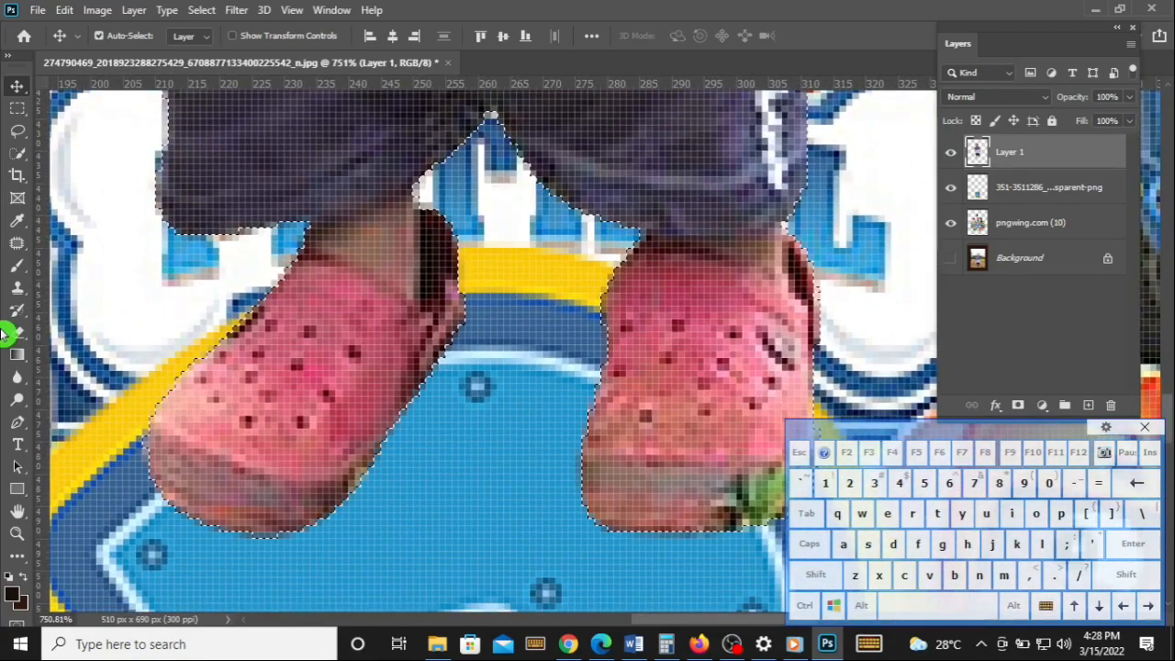
click(16, 266)
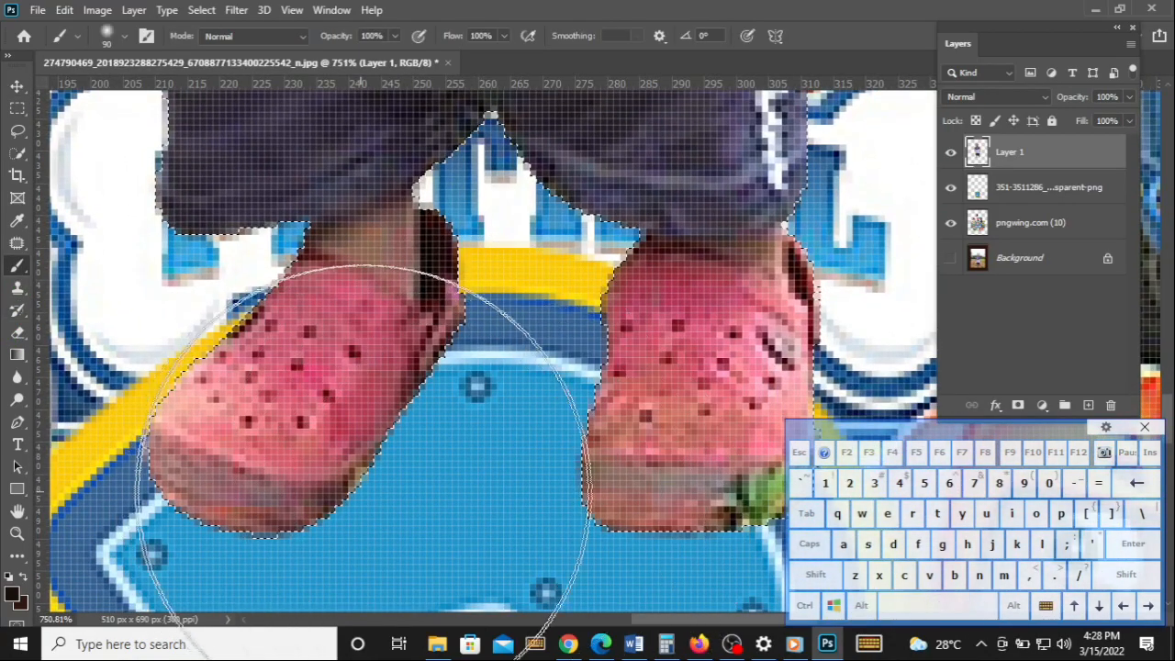
key(bracketleft)
key(bracketleft)
key(bracketleft)
key(bracketleft)
key(bracketleft)
key(bracketleft)
key(bracketleft)
key(bracketleft)
key(bracketleft)
key(bracketleft)
key(alt)
alt+click(381, 418)
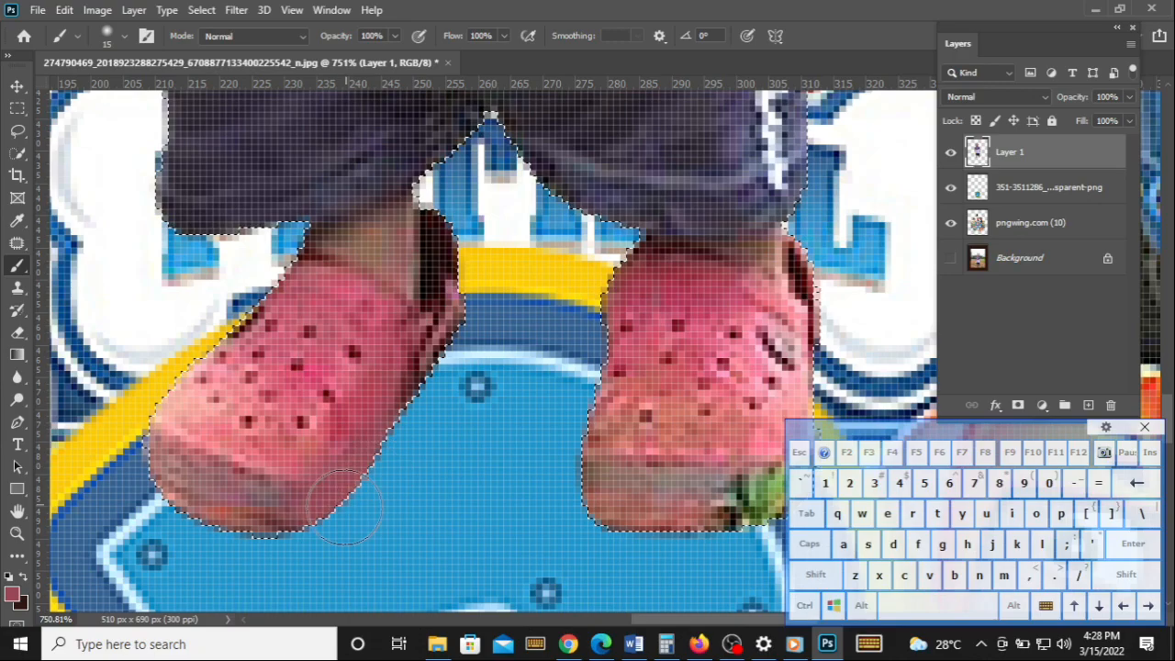
Step: Sample the other shoe's sole colour, paint over the green patch along that sole, and clear the selection
key(space)
drag(643, 464, 459, 444)
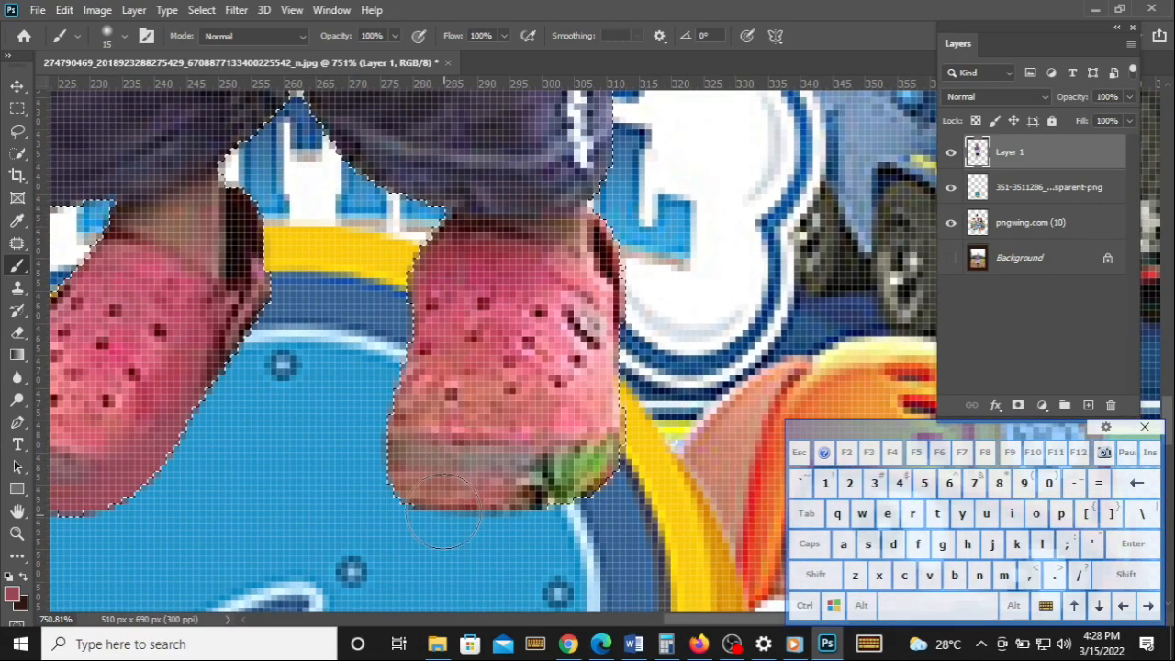
key(alt)
alt+click(456, 484)
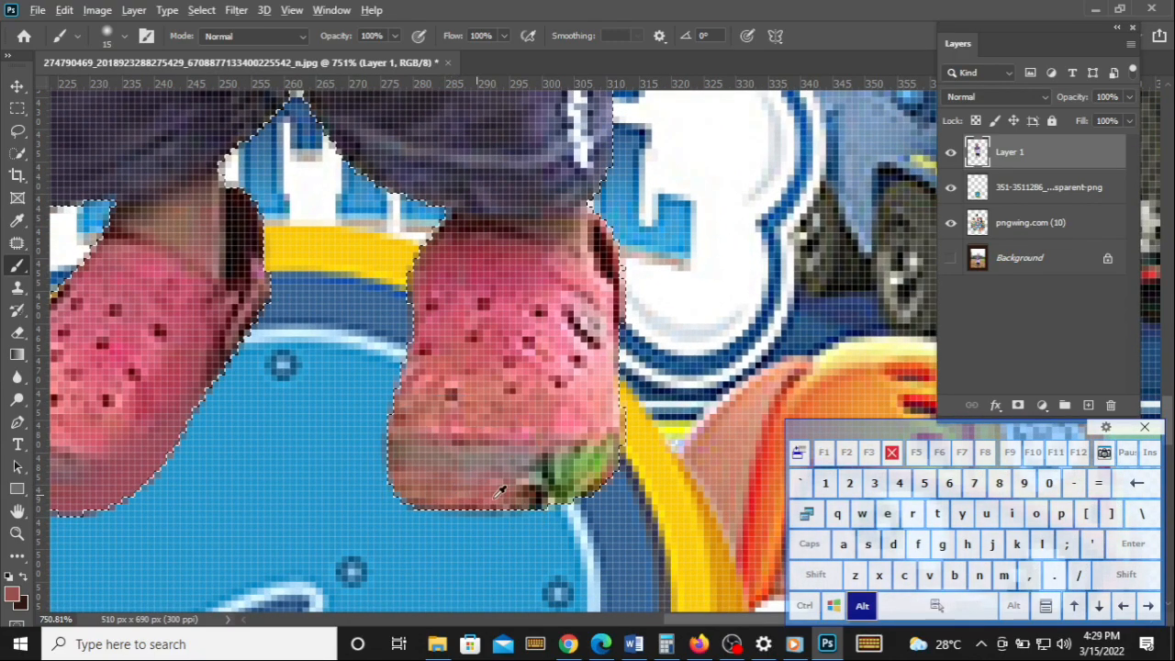
drag(538, 499, 624, 450)
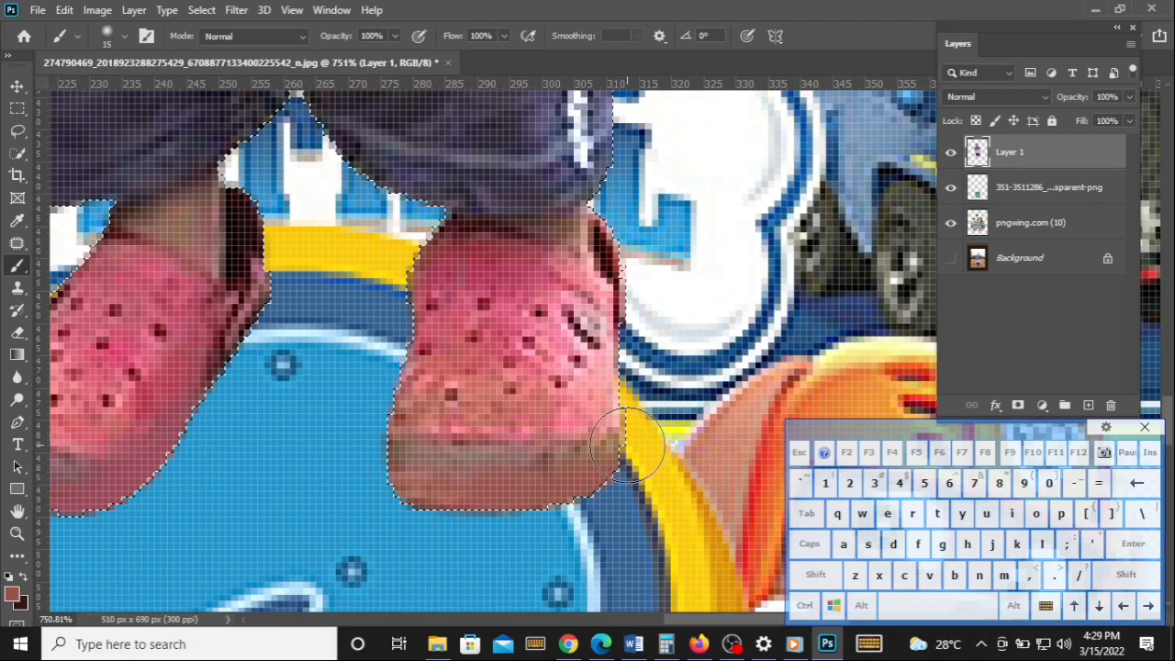
key(alt)
scroll(450, 447, down, 3)
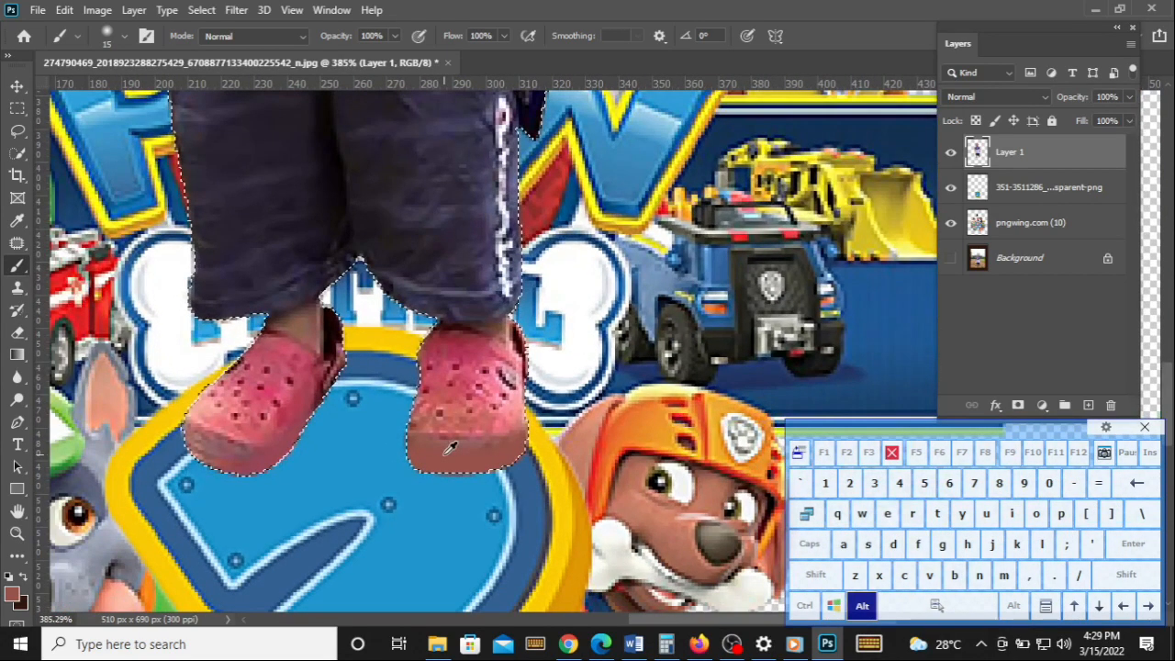
key(ctrl+d)
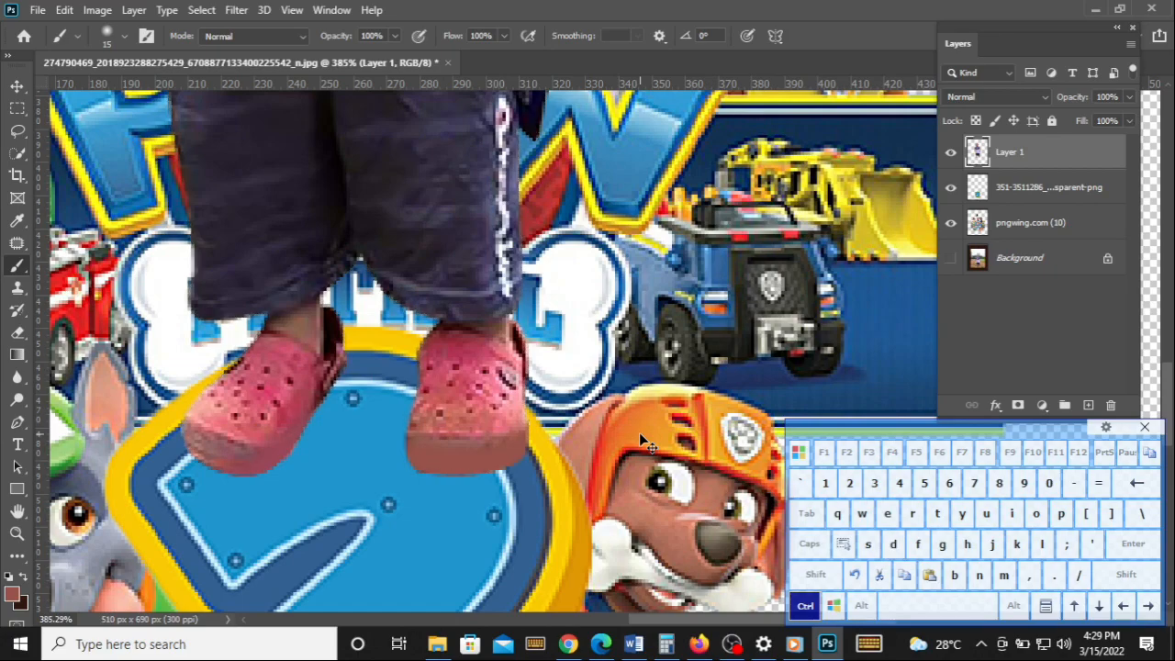
Step: Transform the boy's layer: rotate it 2.60°, nudge it upward, scale it to 102.63% and apply
click(18, 87)
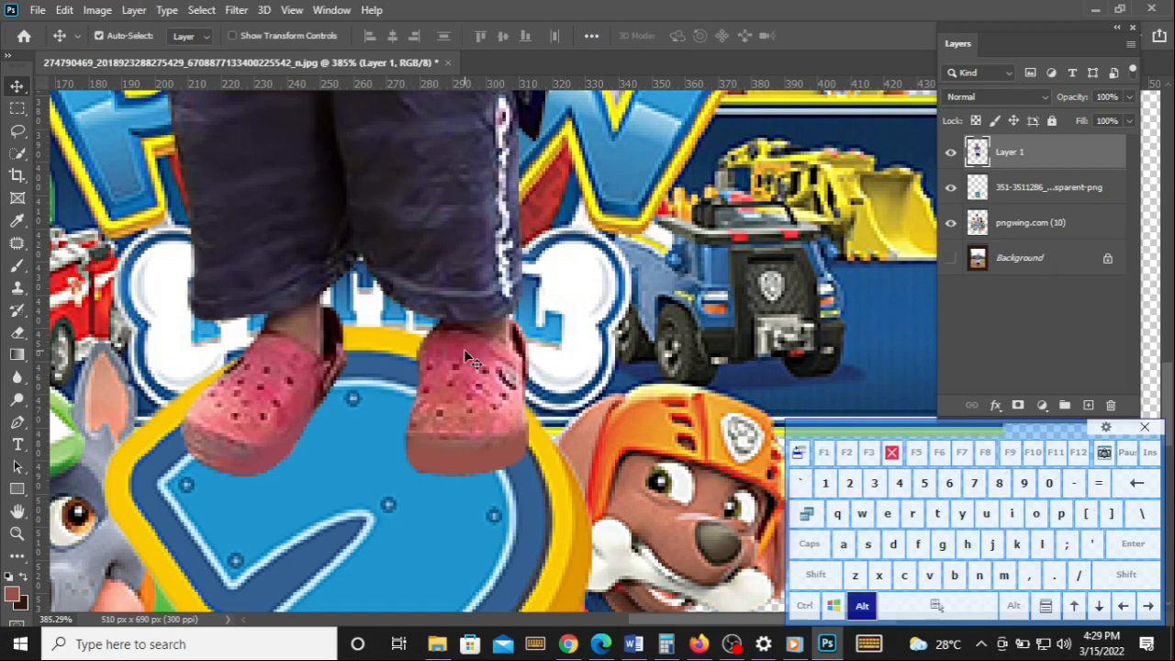
scroll(464, 386, down, 6)
scroll(459, 420, down, 3)
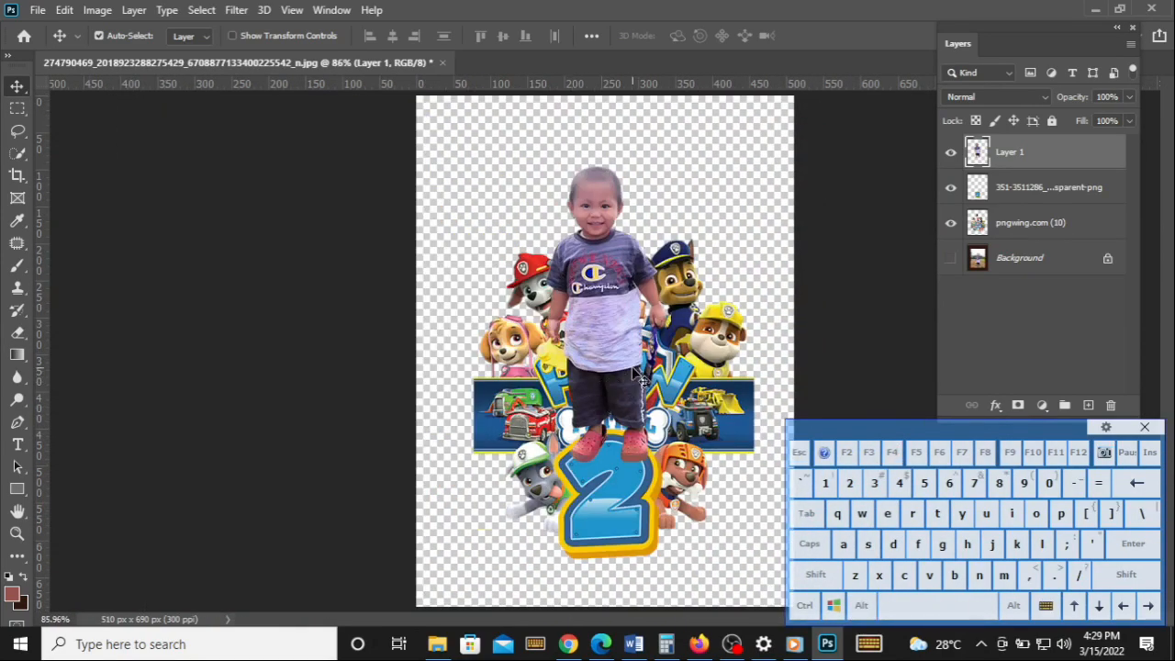
key(ctrl+t)
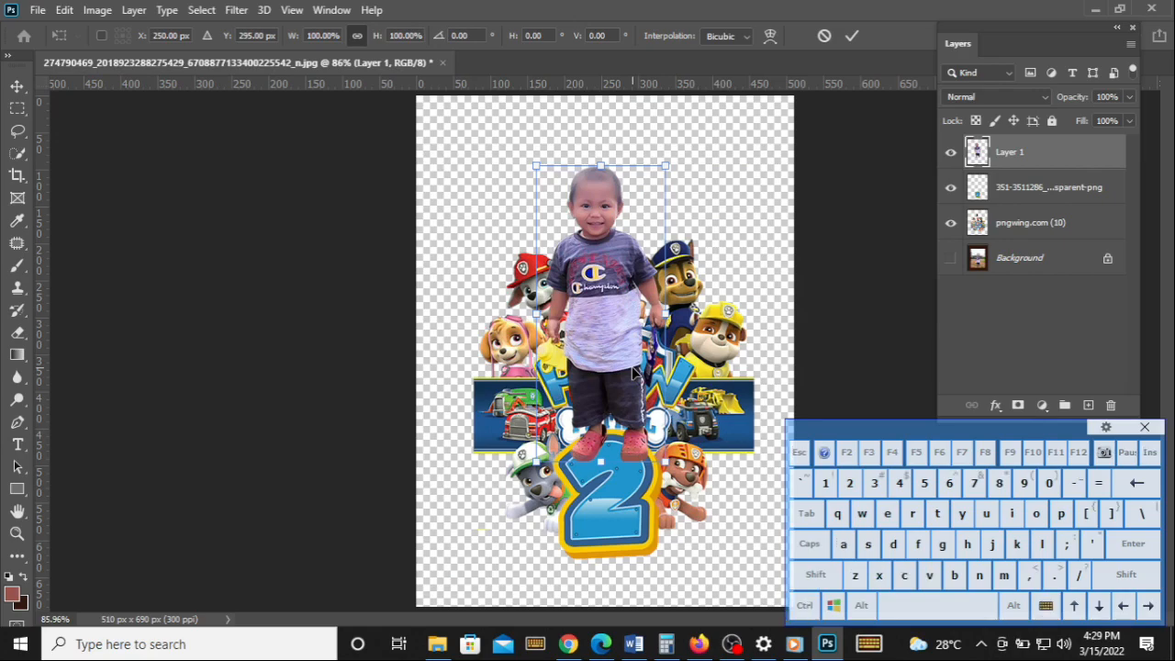
drag(714, 232, 721, 229)
key(Up)
key(Up)
key(Up)
key(Up)
key(Up)
key(Up)
key(Up)
key(Up)
key(Up)
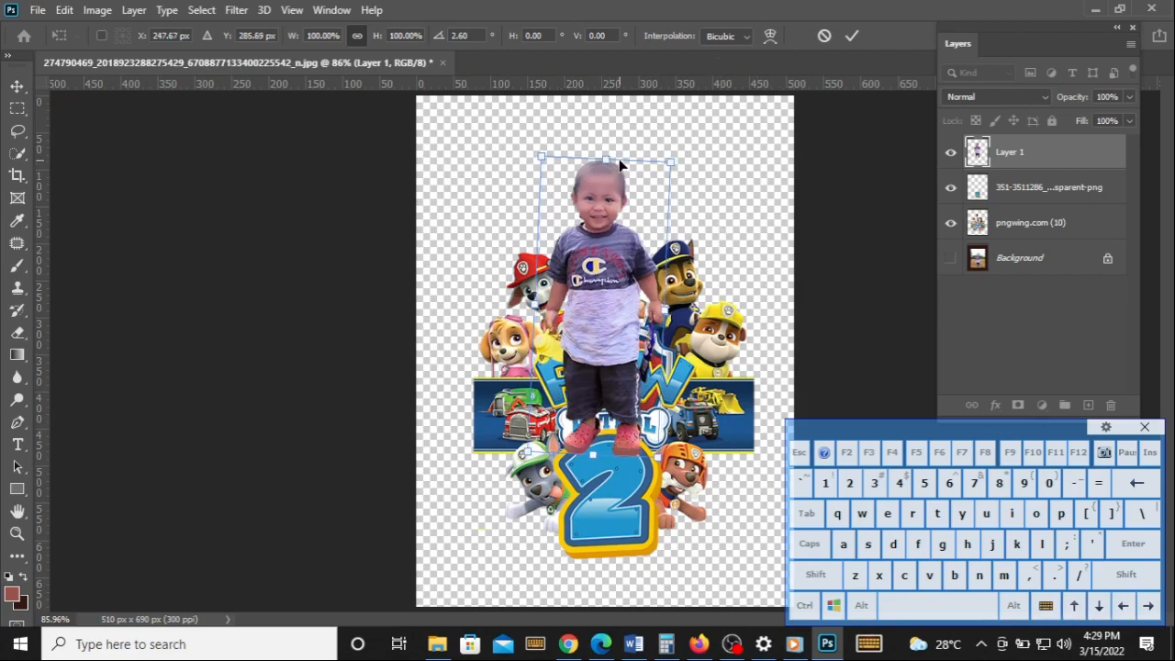
drag(600, 156, 603, 153)
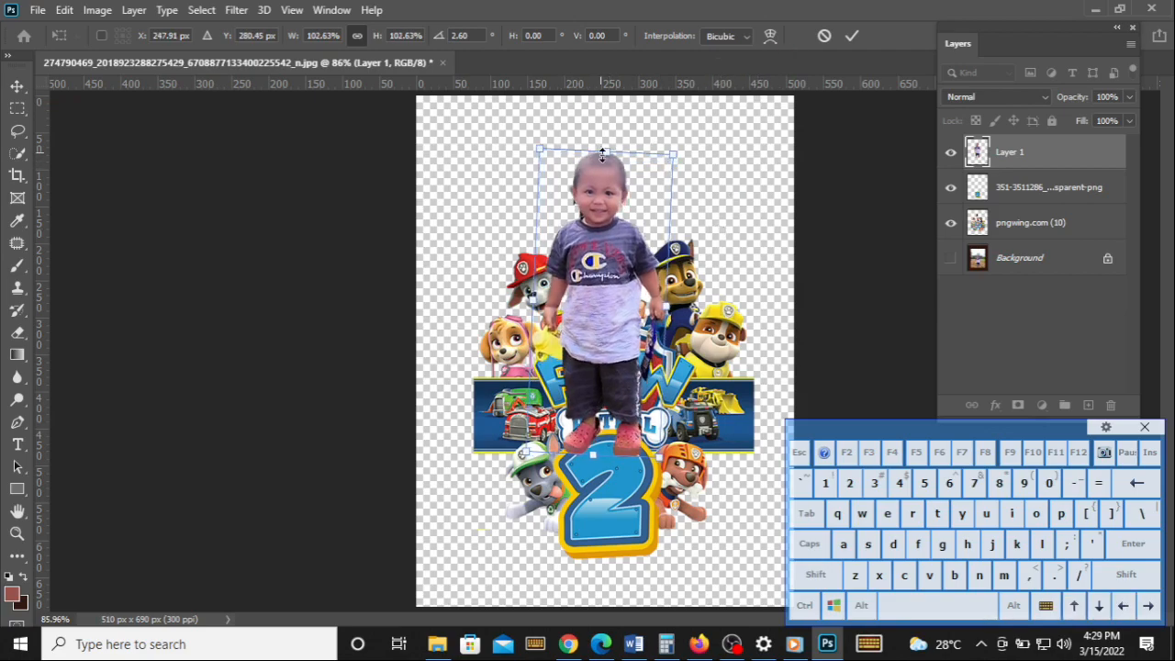
click(853, 38)
Step: On the cartoon artwork layer, erase the white and tan remnants between the boy's shirt and his forearm with a 20 px Eraser
scroll(510, 336, up, 5)
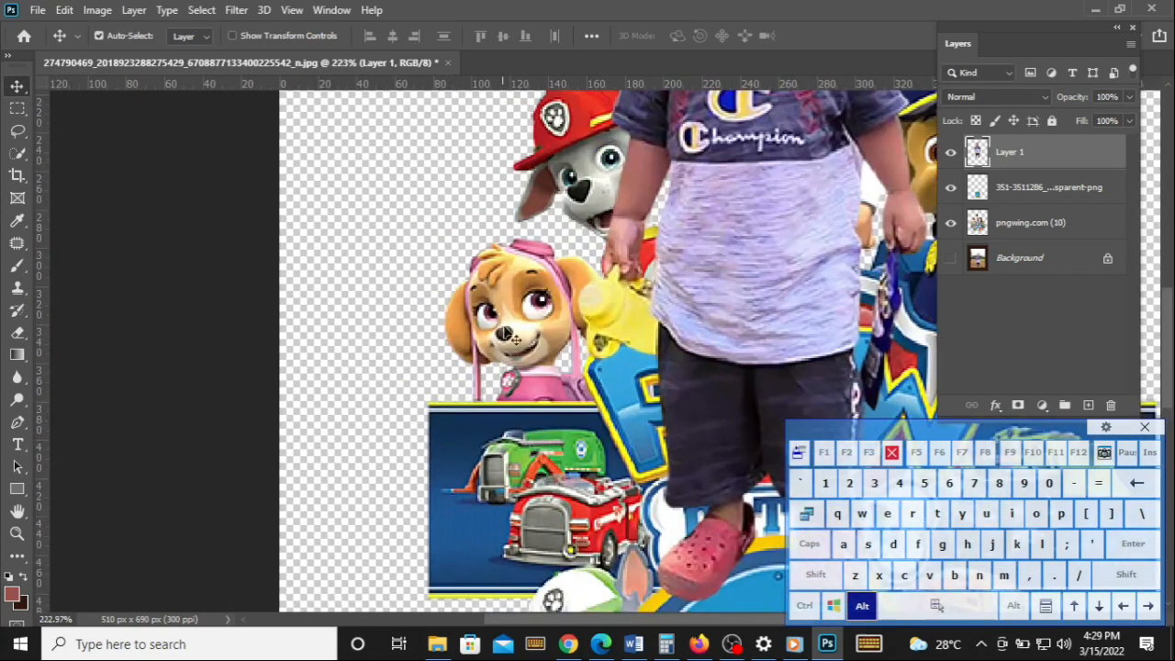
scroll(503, 332, up, 2)
scroll(496, 329, up, 2)
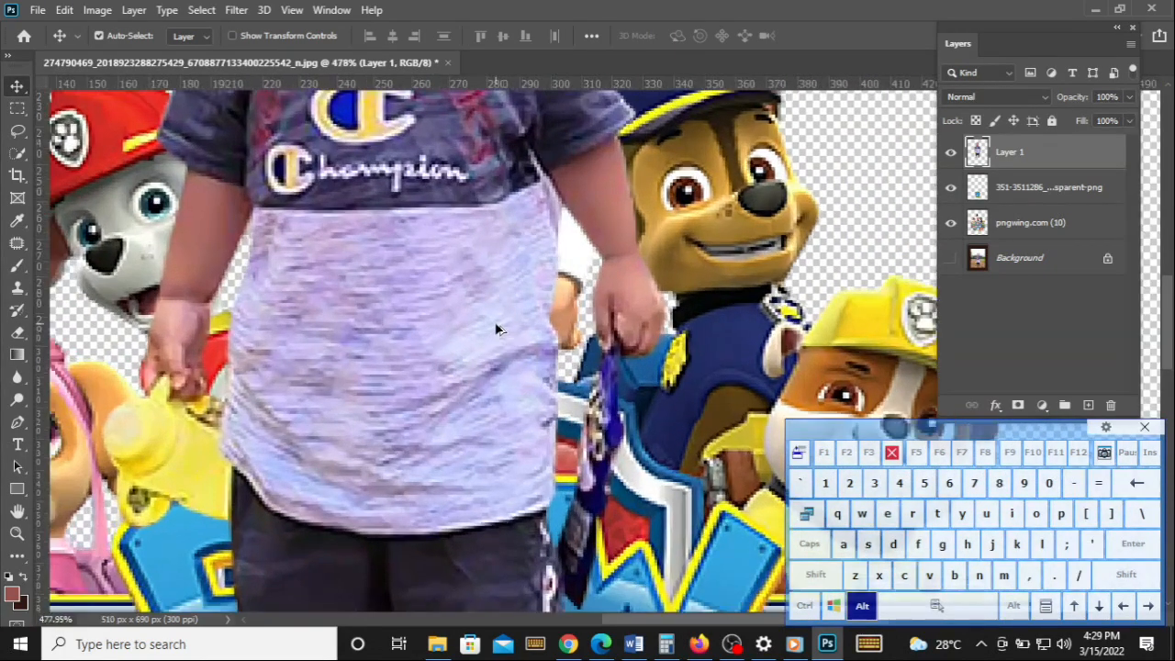
scroll(496, 329, up, 1)
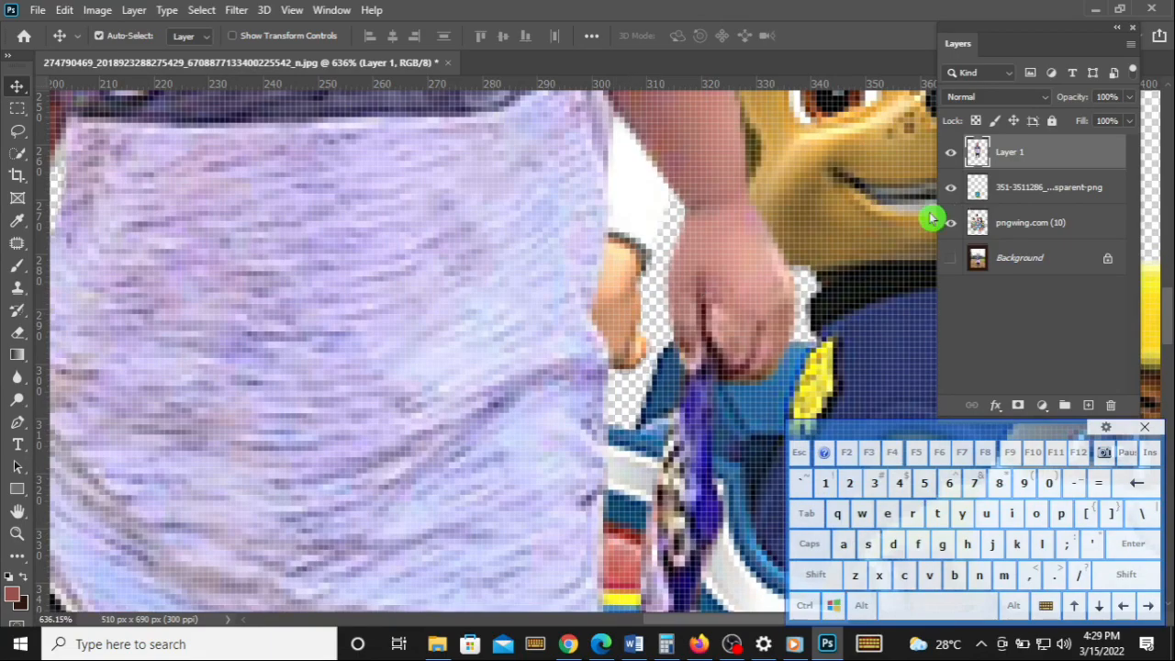
click(650, 223)
click(950, 223)
click(16, 338)
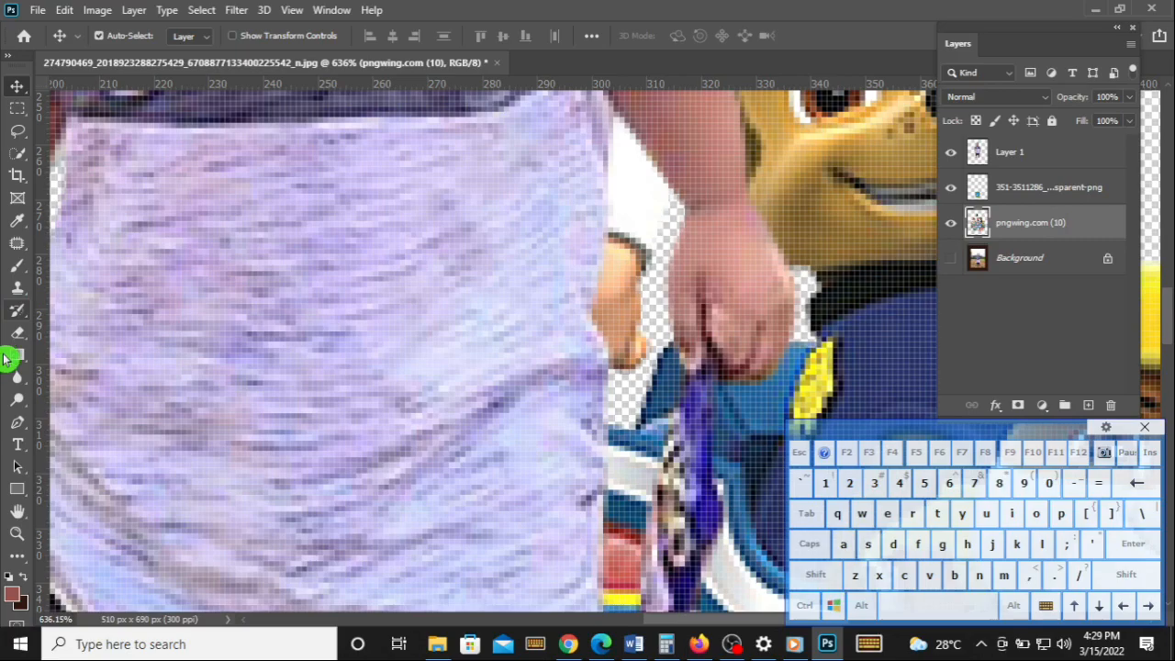
key(bracketleft)
key(bracketleft)
key(bracketleft)
key(bracketleft)
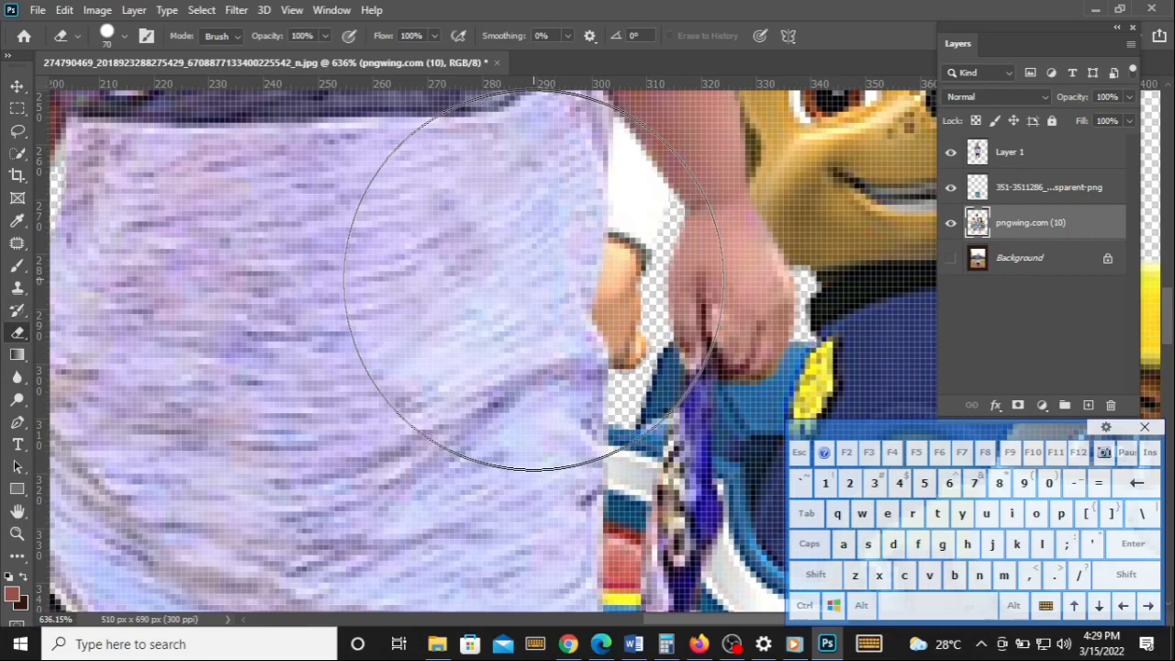
key(bracketleft)
mouse_move(578, 315)
mouse_down()
mouse_move(602, 335)
mouse_move(609, 146)
mouse_up()
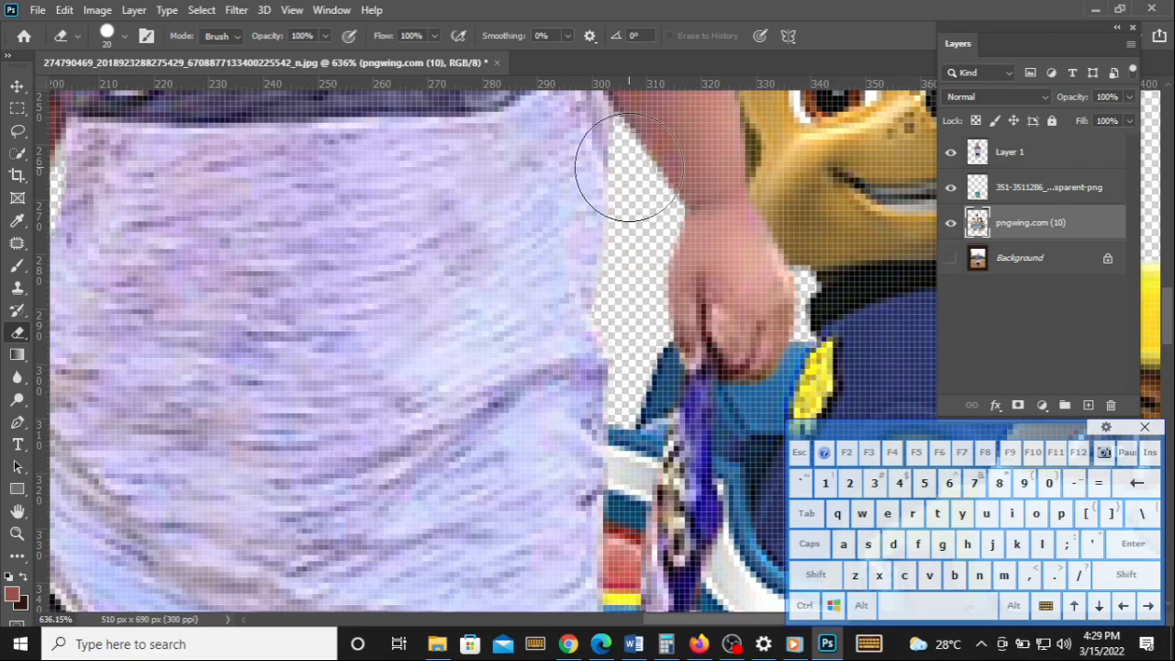
Step: Erase the dark leftover patches of the artwork layer beside the boy's collar and below his ear
key(space)
drag(428, 281, 582, 319)
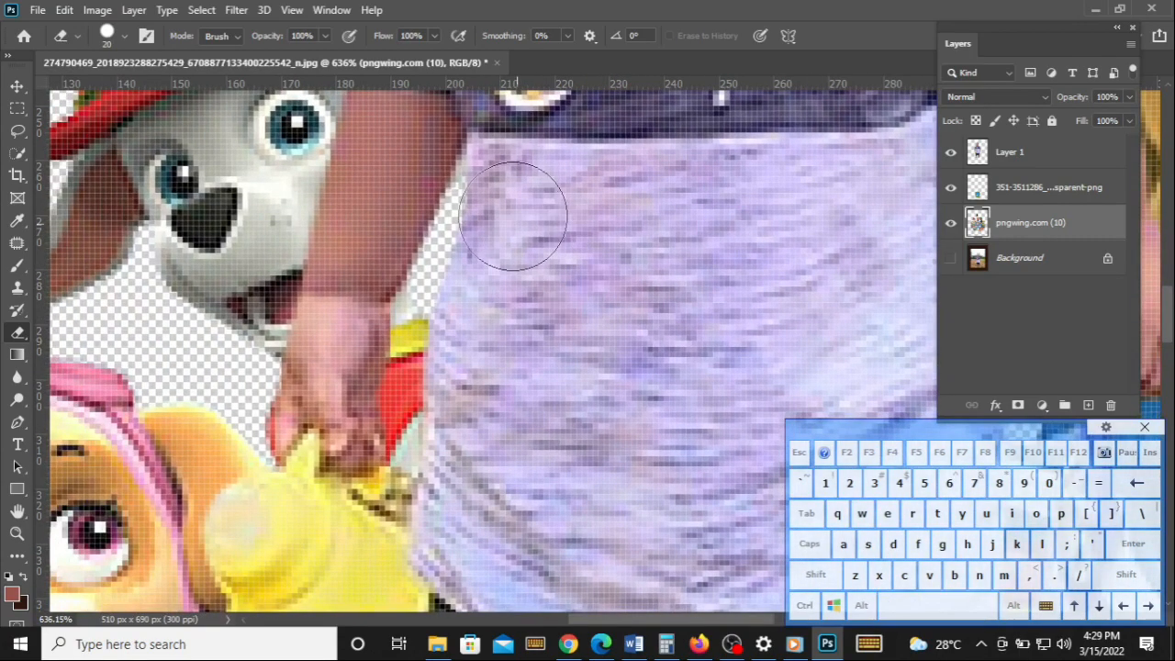
key(space)
mouse_move(604, 223)
mouse_down()
mouse_move(505, 366)
mouse_move(419, 429)
mouse_move(409, 548)
mouse_up()
drag(473, 374, 452, 519)
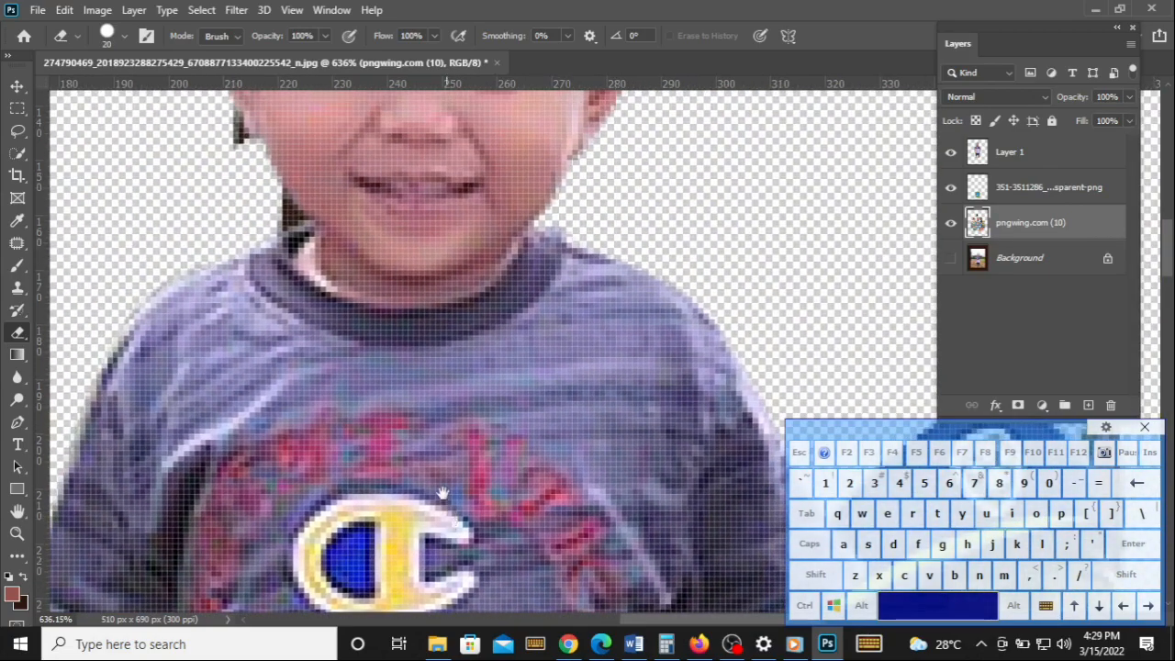
click(301, 200)
key(space)
drag(427, 318, 442, 488)
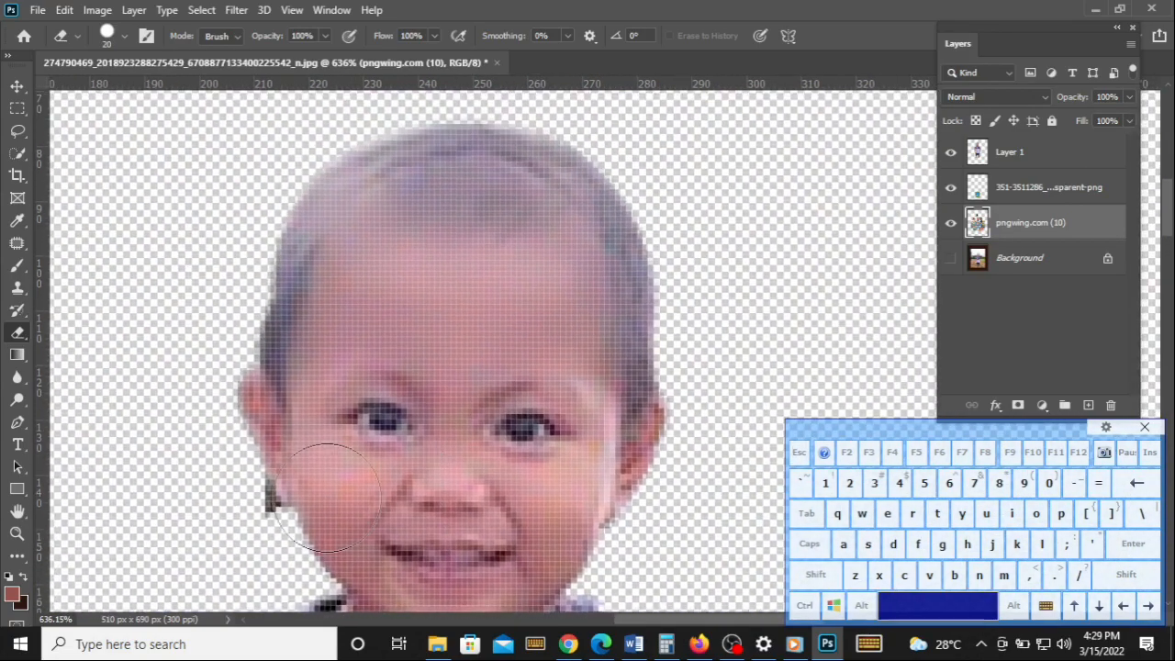
click(280, 493)
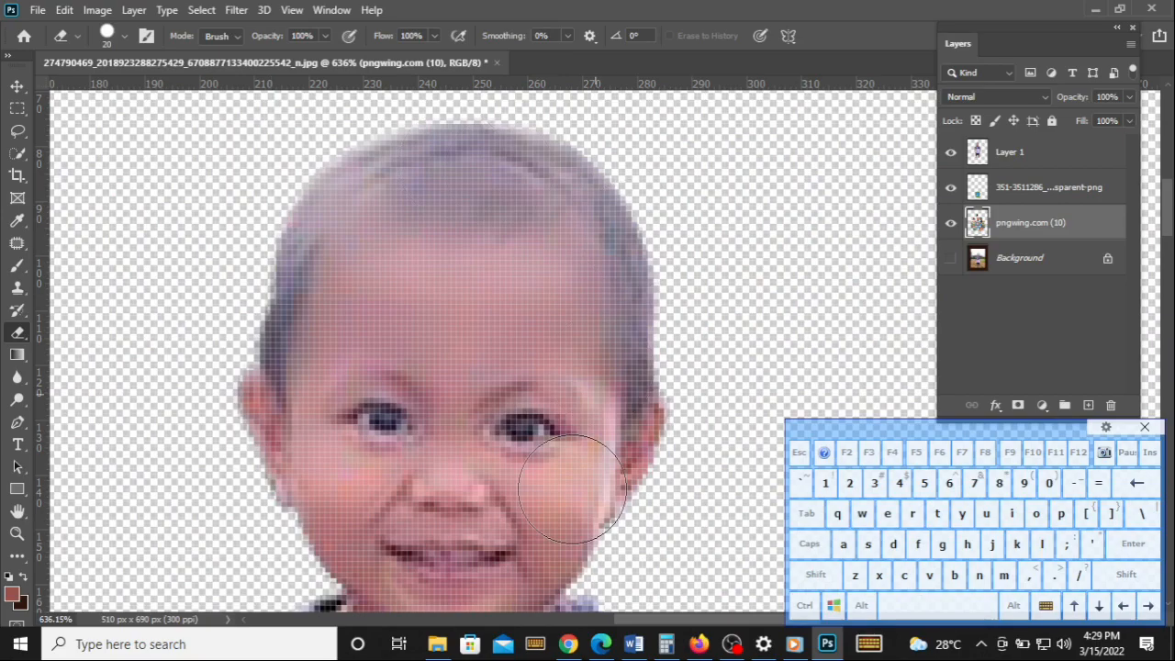
Step: Add a new empty layer directly above the number 2 layer
scroll(489, 372, down, 8)
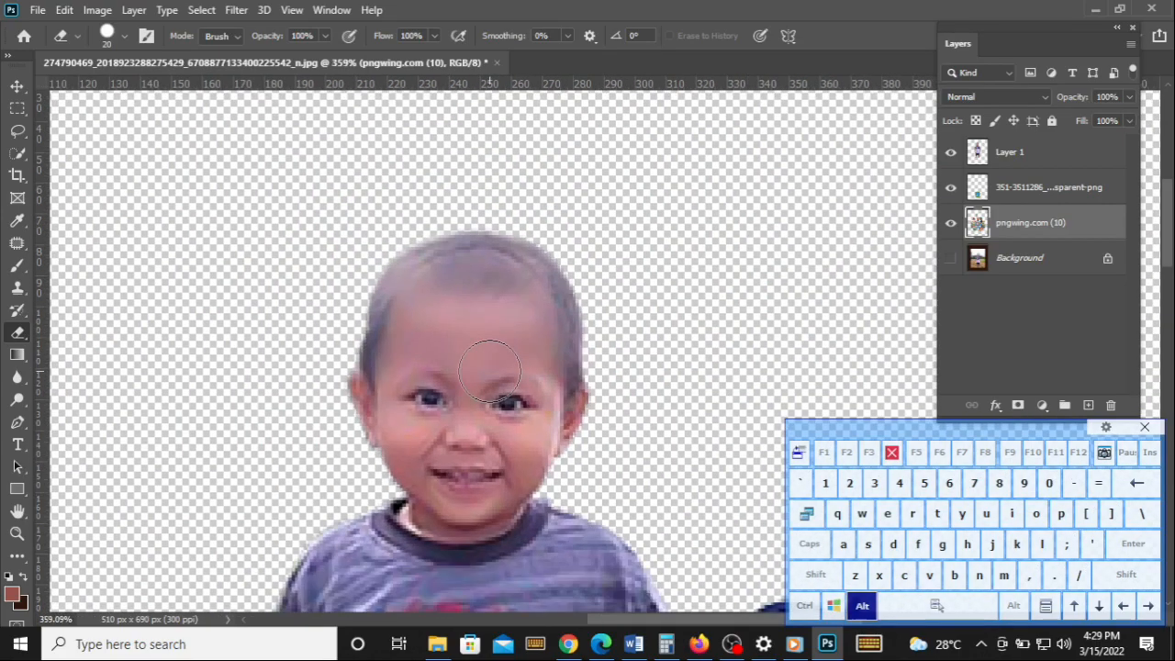
scroll(499, 392, down, 2)
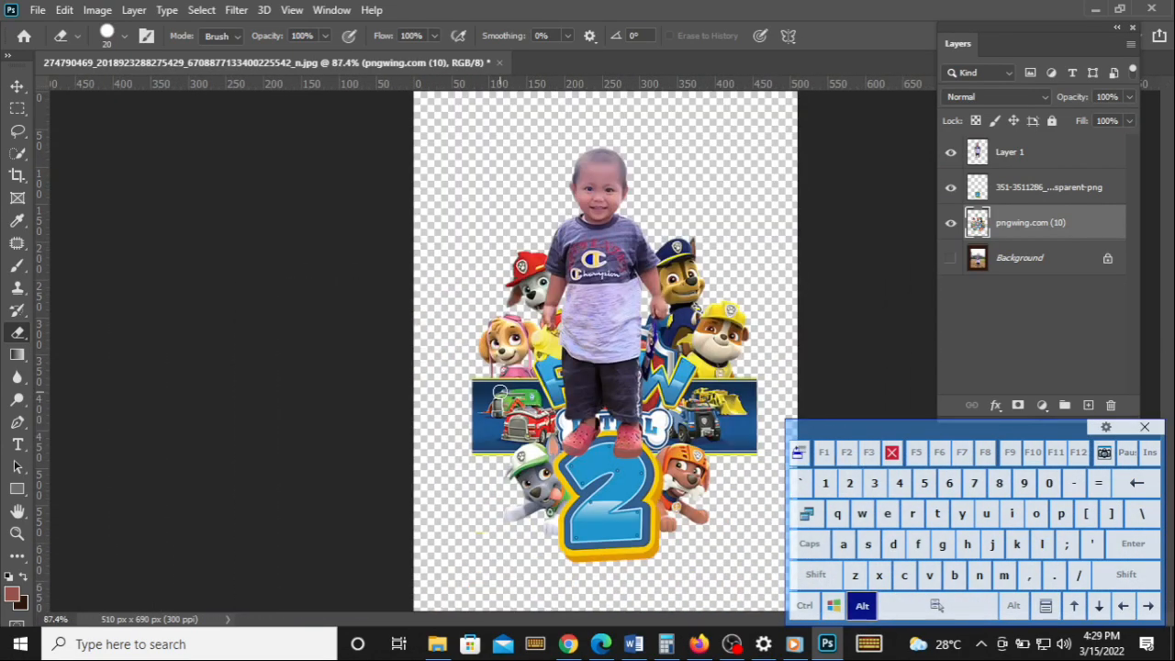
key(space)
scroll(446, 351, up, 3)
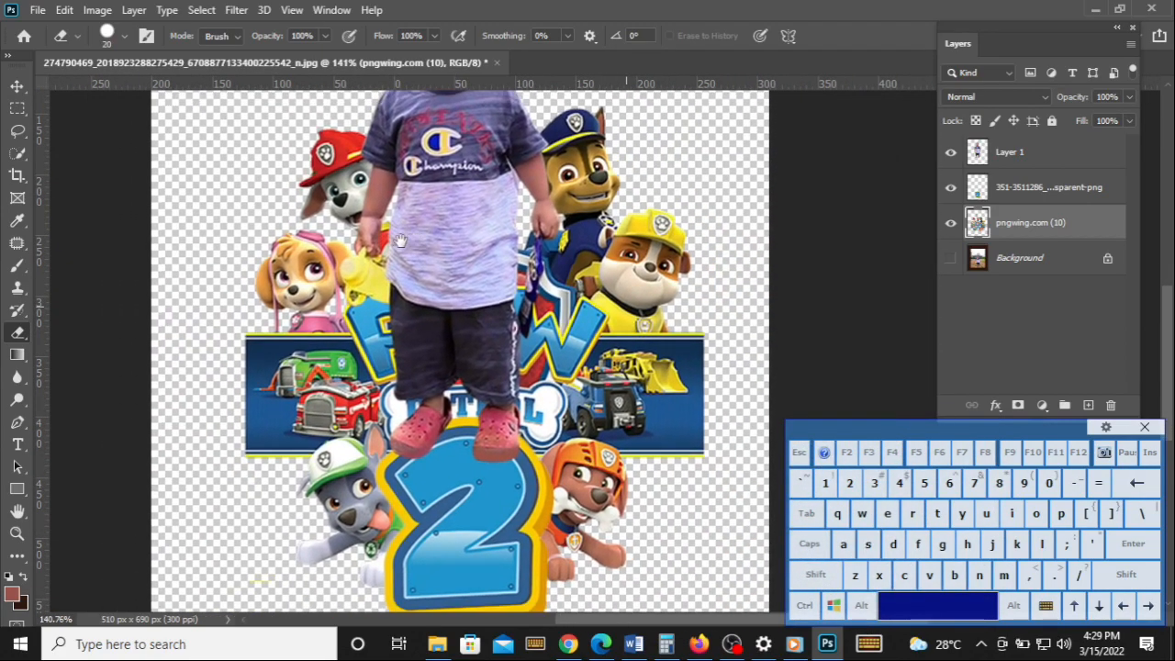
drag(400, 240, 424, 217)
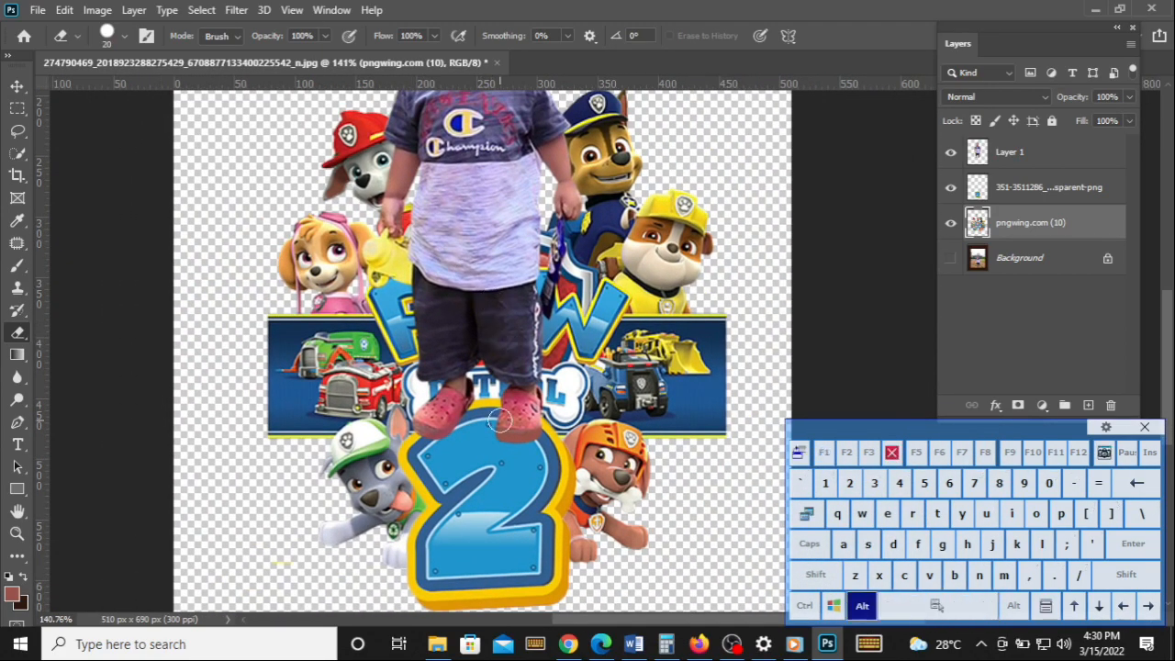
scroll(504, 416, up, 5)
click(17, 86)
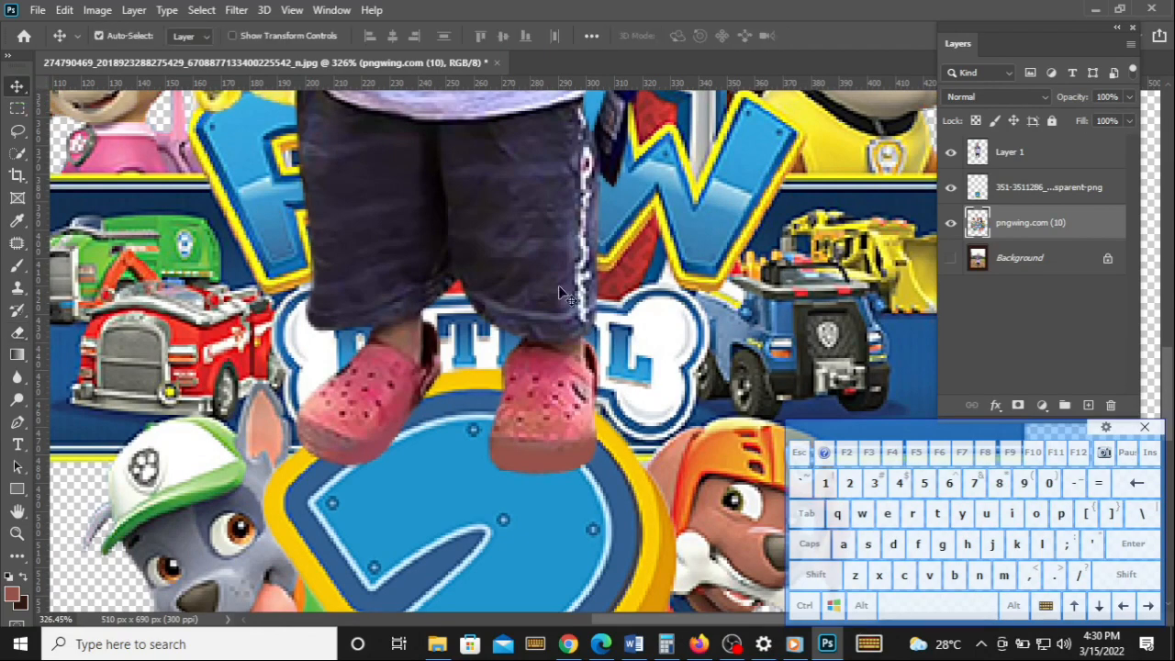
click(526, 404)
click(1059, 194)
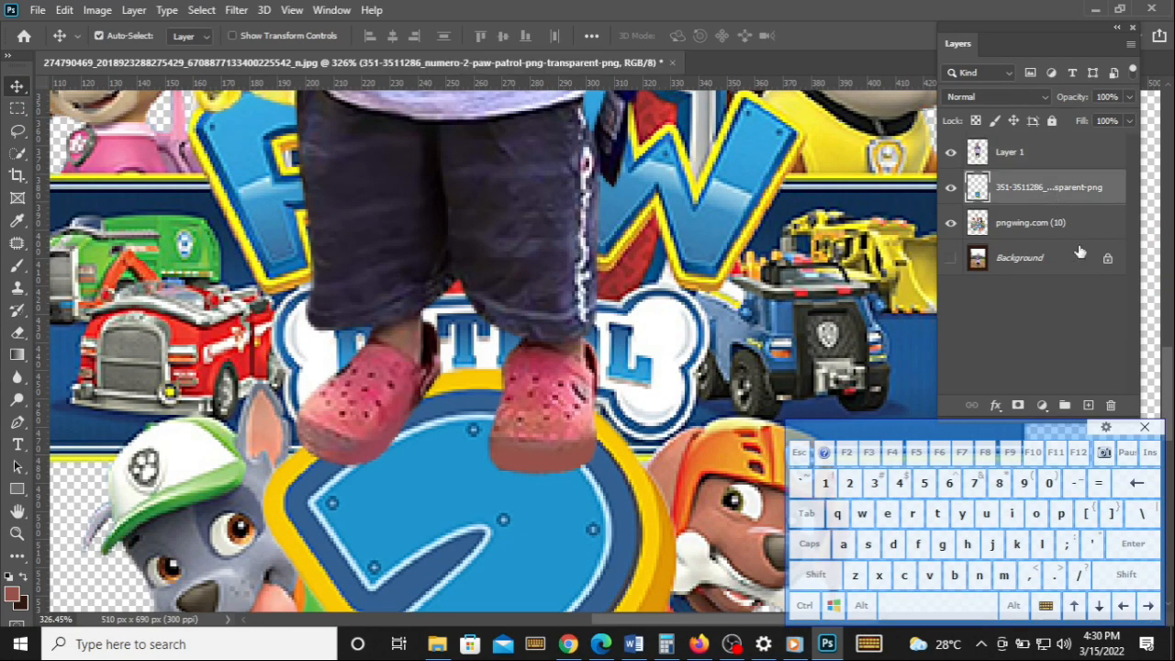
click(1086, 407)
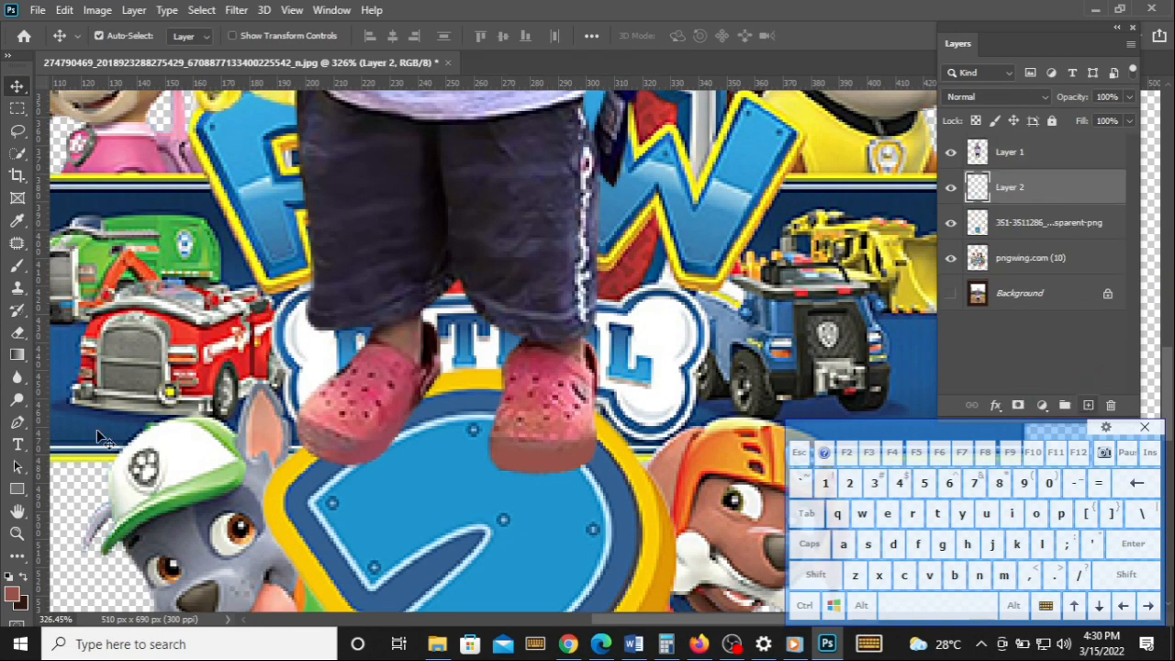
Step: Swap to the dark brown colour and paint soft shadows under both shoes with a 30 px Brush
click(25, 577)
click(17, 265)
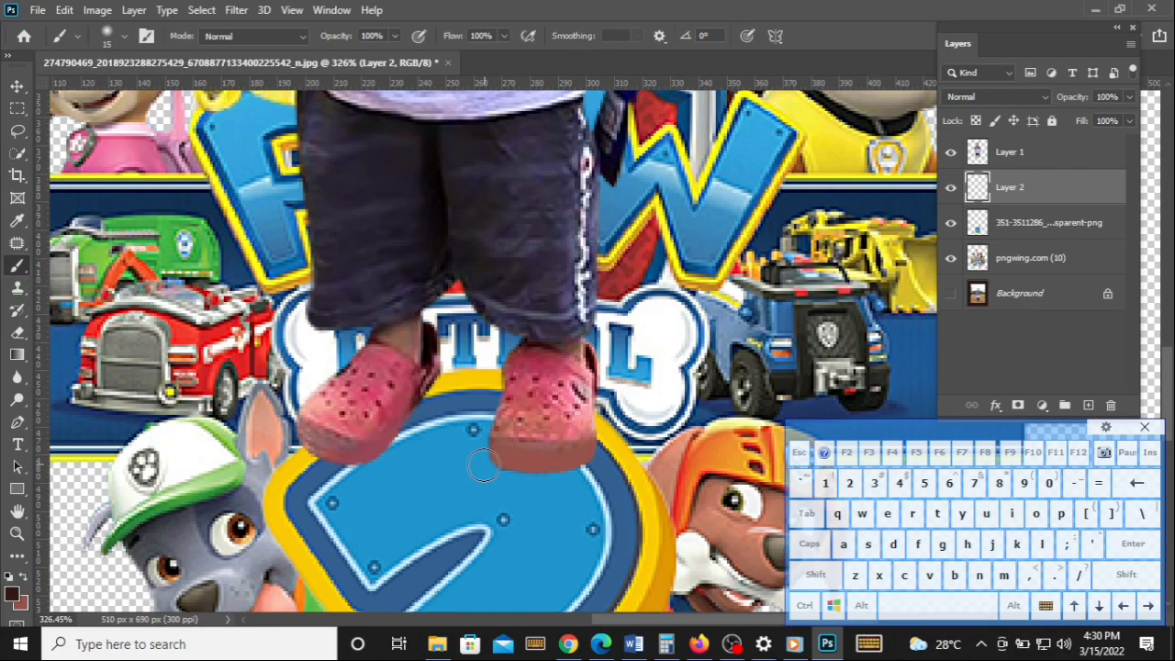
key(bracketright)
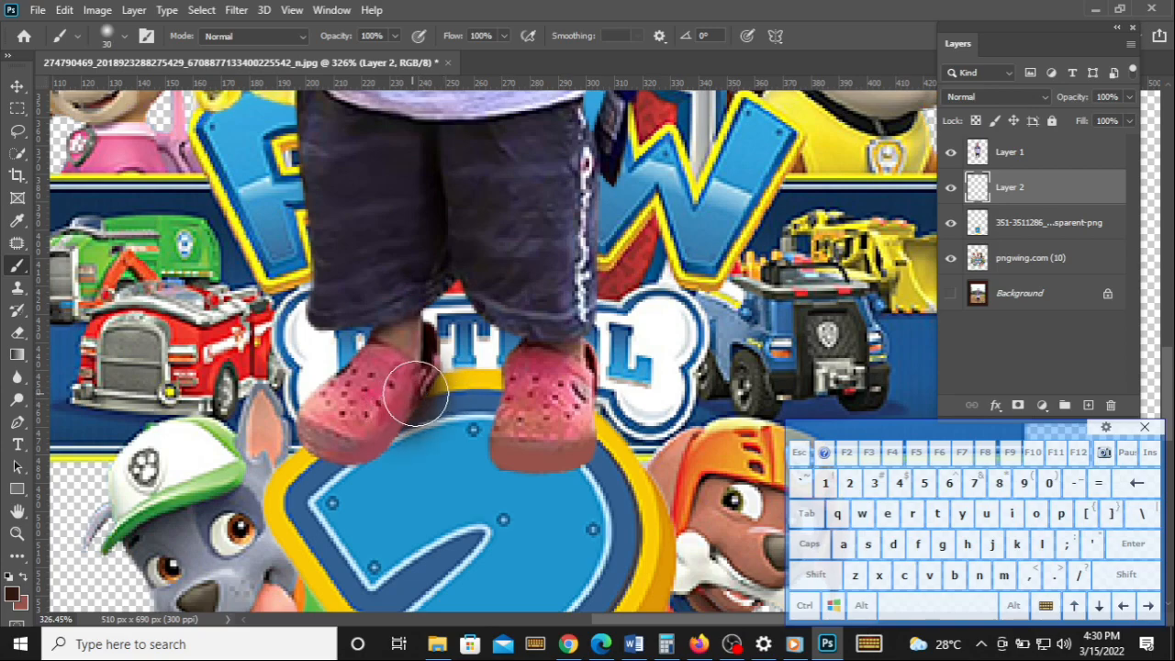
mouse_move(533, 415)
mouse_down()
mouse_move(572, 437)
mouse_move(541, 427)
mouse_up()
mouse_move(407, 388)
mouse_down()
mouse_move(341, 433)
mouse_move(358, 429)
mouse_up()
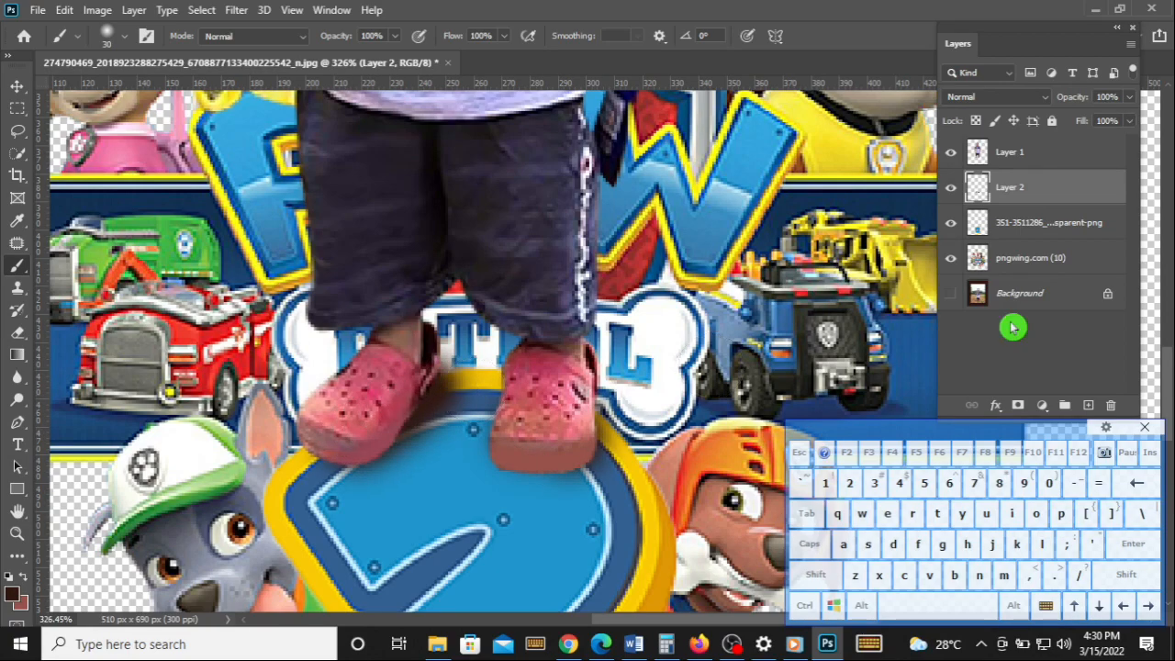
drag(553, 444, 588, 419)
Step: Lower the shadow layer's opacity to 86% and soften it with a Gaussian Blur of 1.4 pixels radius
click(1130, 99)
drag(1127, 122, 1119, 122)
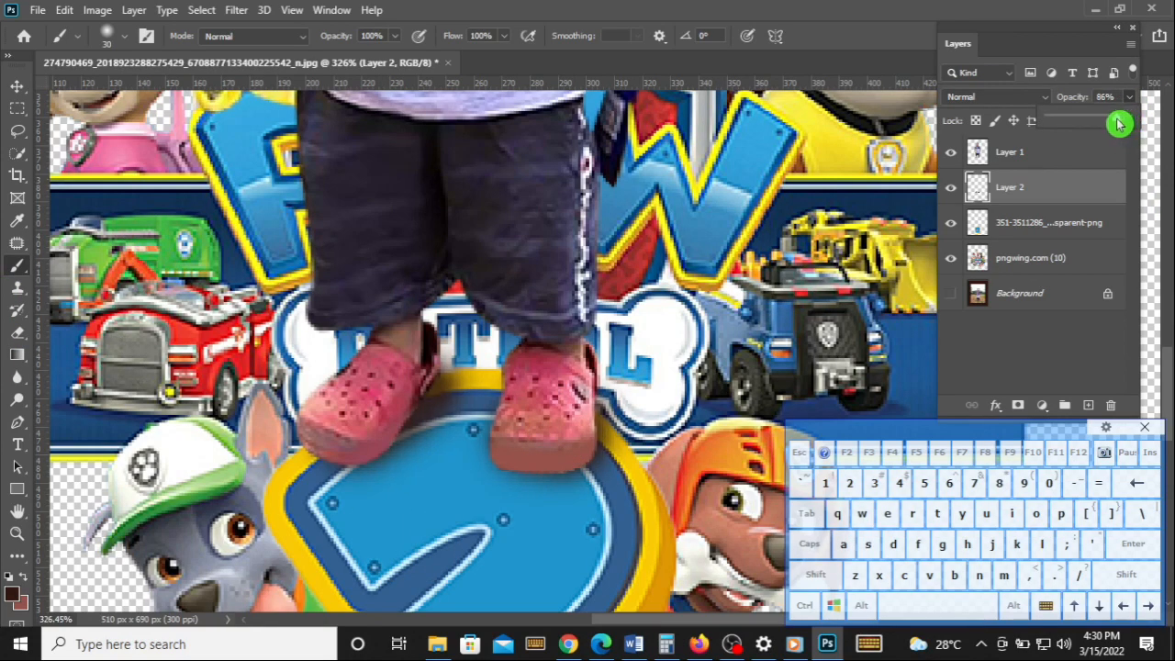
click(236, 13)
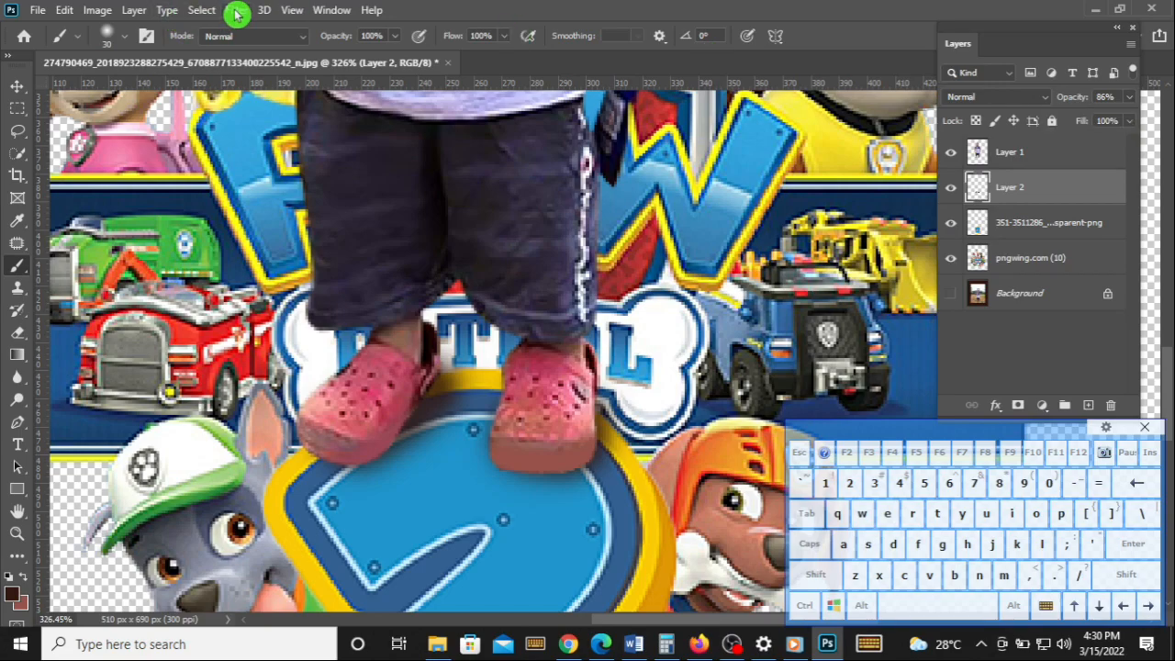
mouse_move(243, 204)
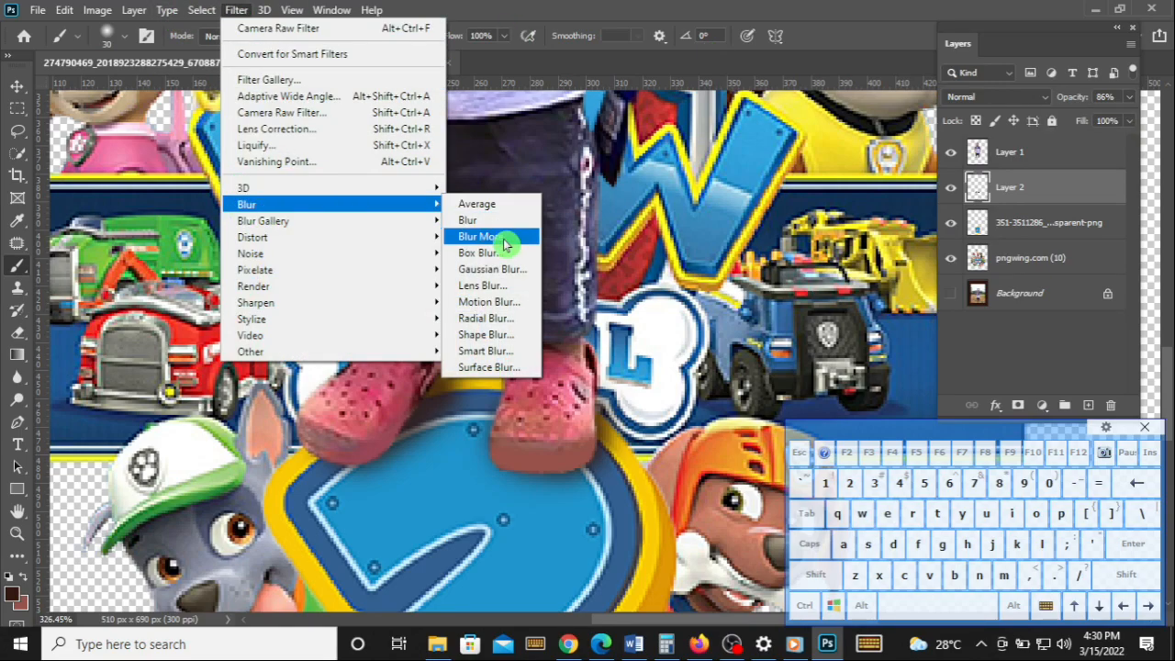
click(497, 271)
drag(294, 120, 946, 110)
drag(872, 389, 824, 386)
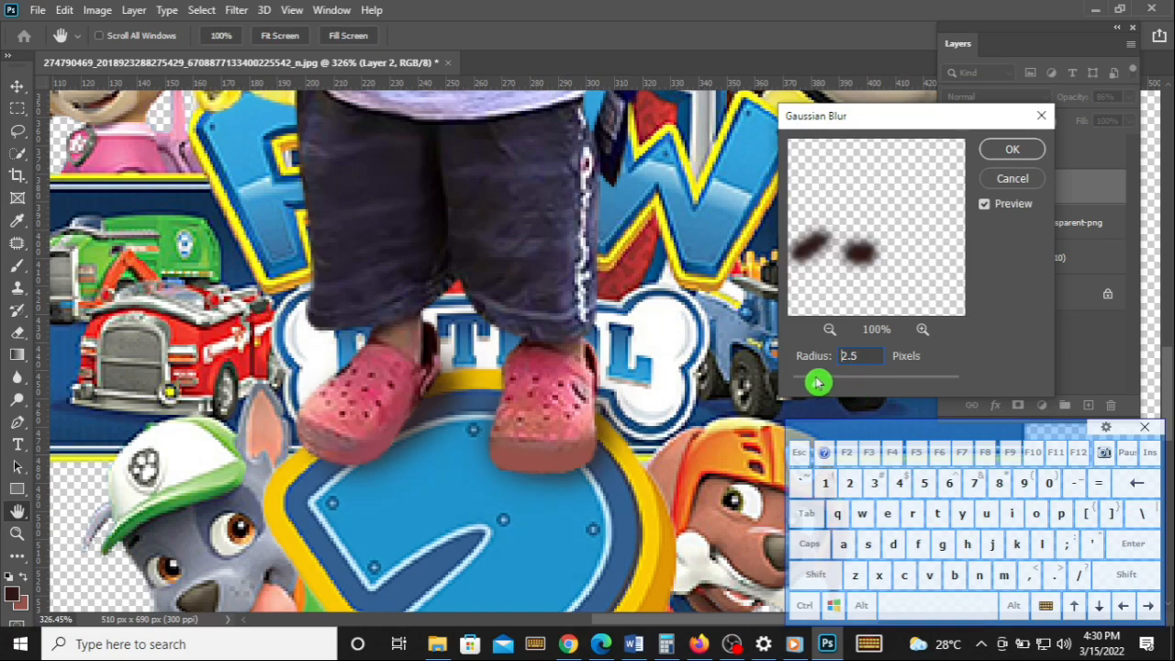
drag(817, 386, 805, 385)
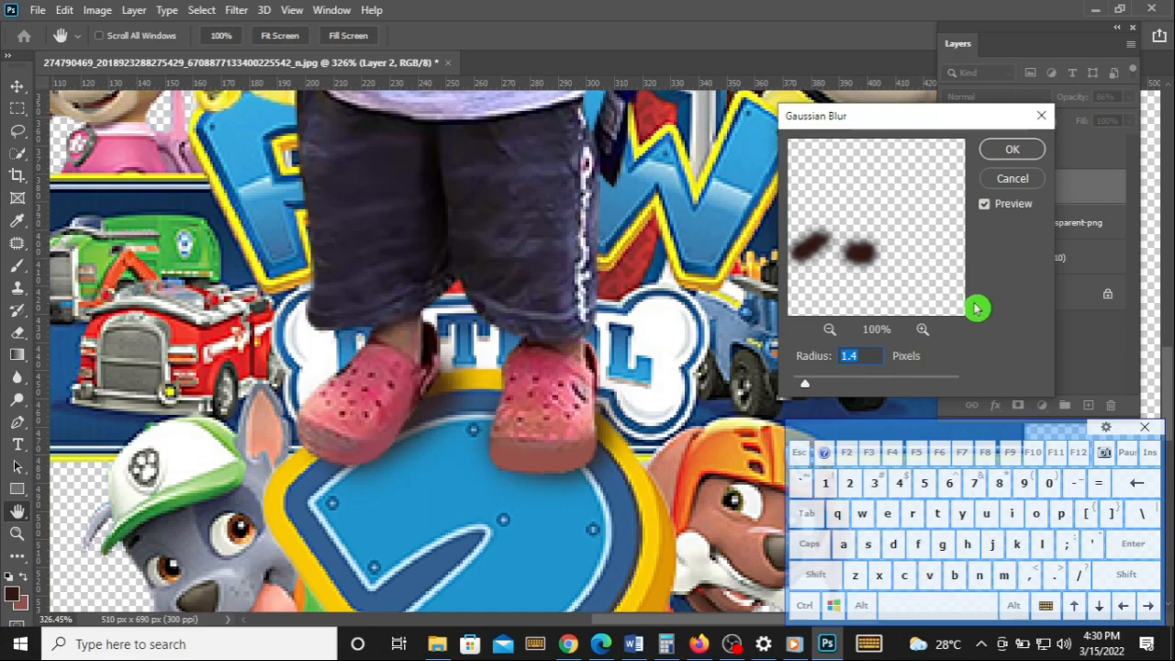
click(1008, 156)
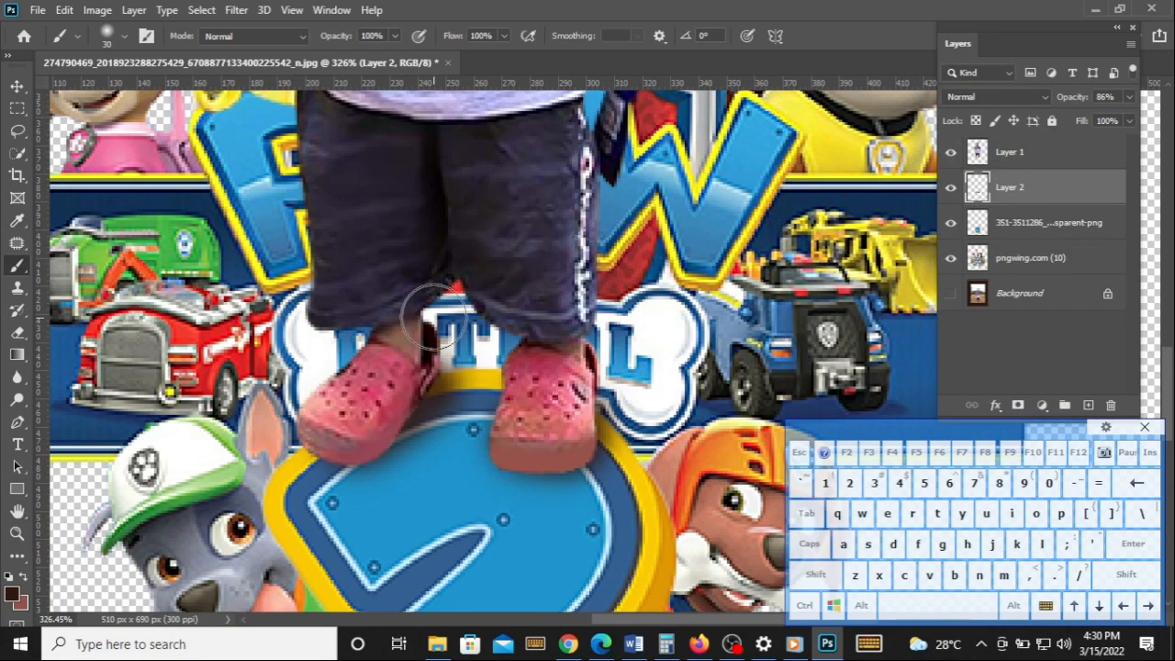
Step: Place the red Paw Patrol shield image pngwing.com (10) from the Downloads folder as an embedded layer
scroll(439, 310, down, 3)
scroll(439, 310, down, 4)
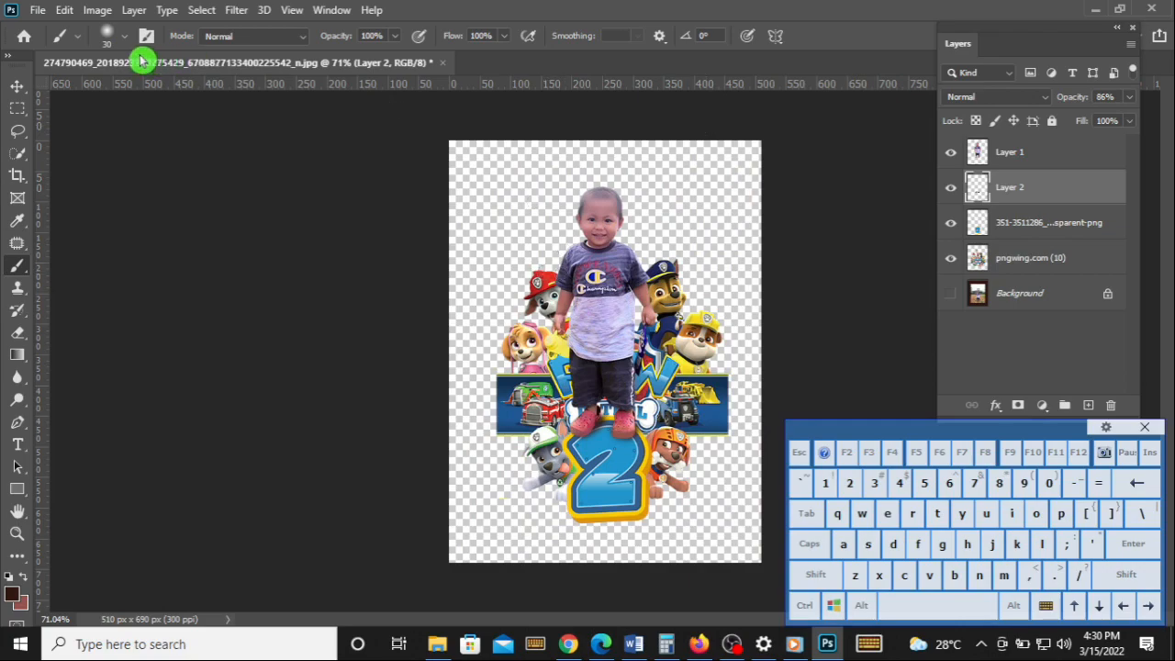
click(37, 10)
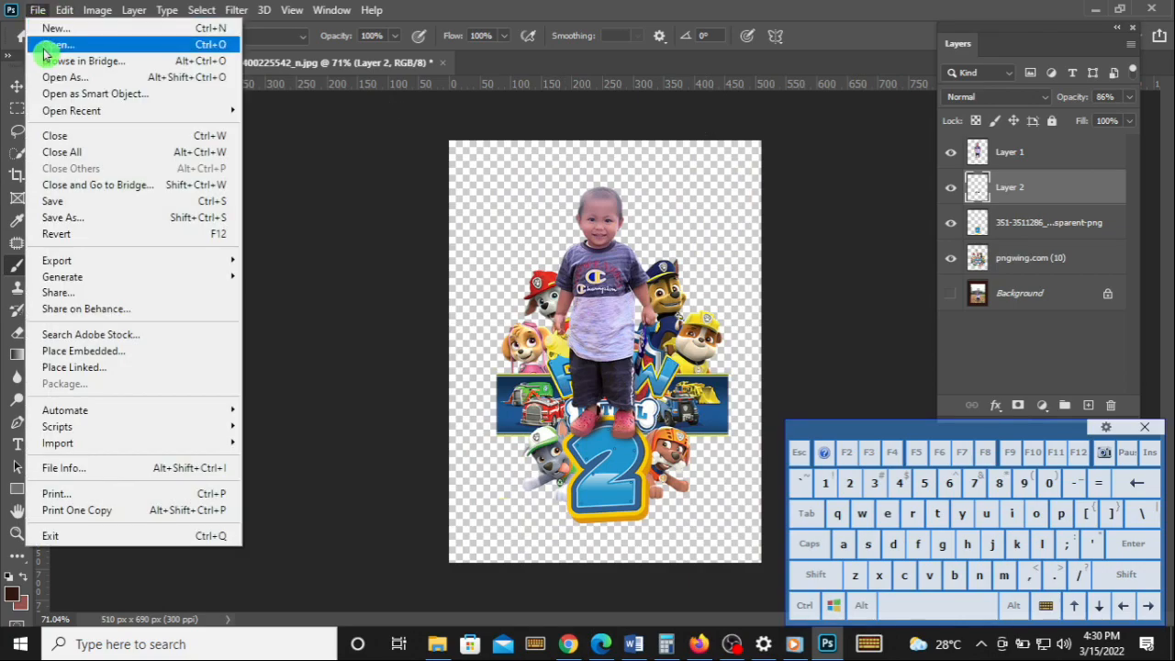
click(67, 354)
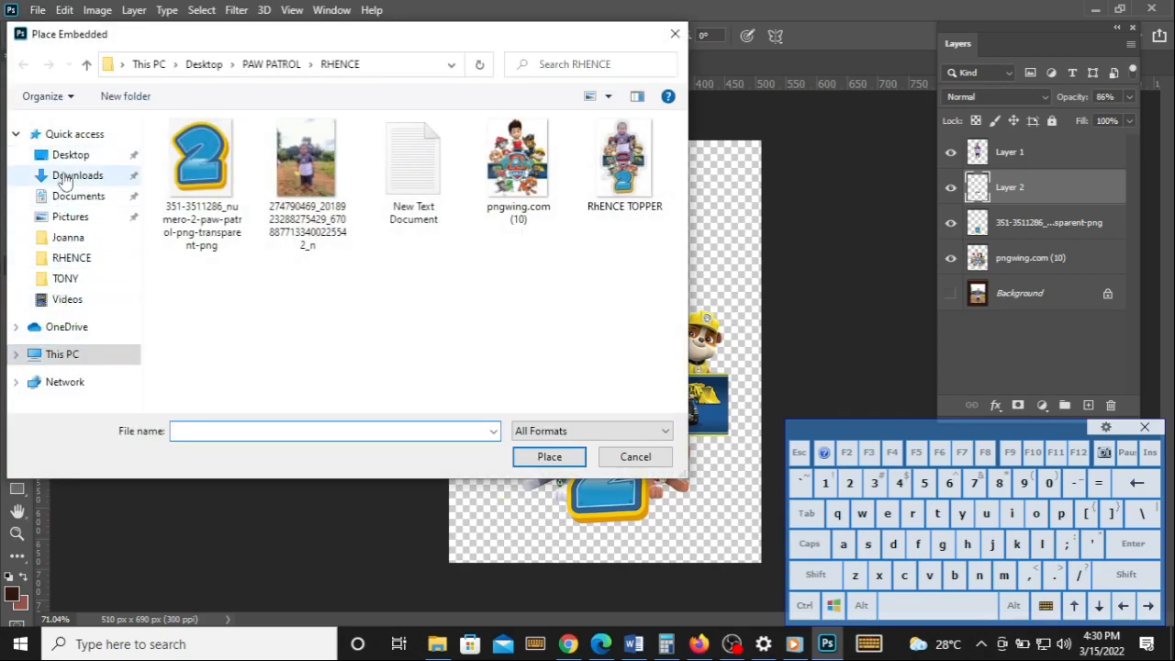
click(66, 177)
click(188, 326)
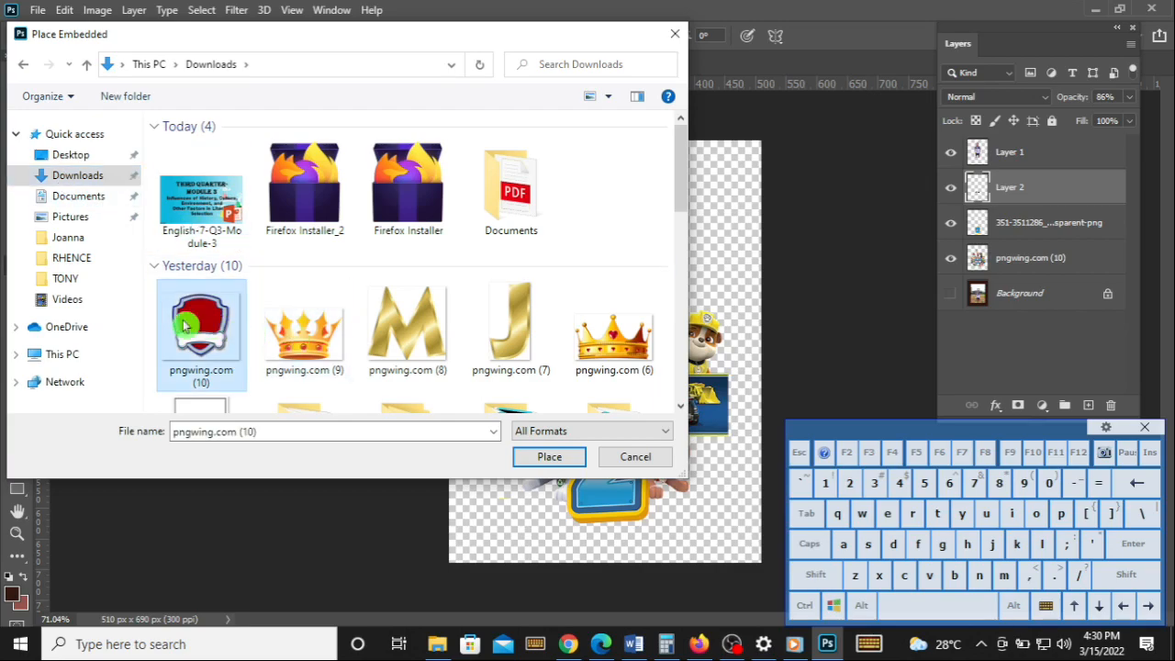
click(554, 464)
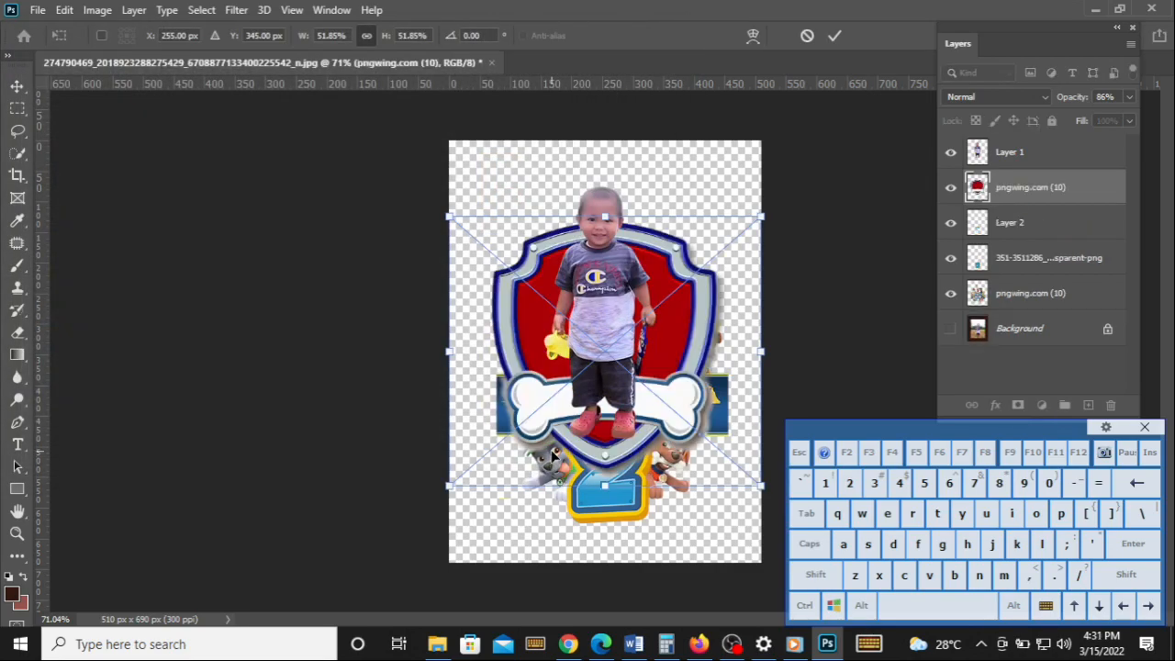
Step: Scale the shield to 23.22% width and 20.55% height, position it behind the boy's legs just above the number 2, and apply
key(space)
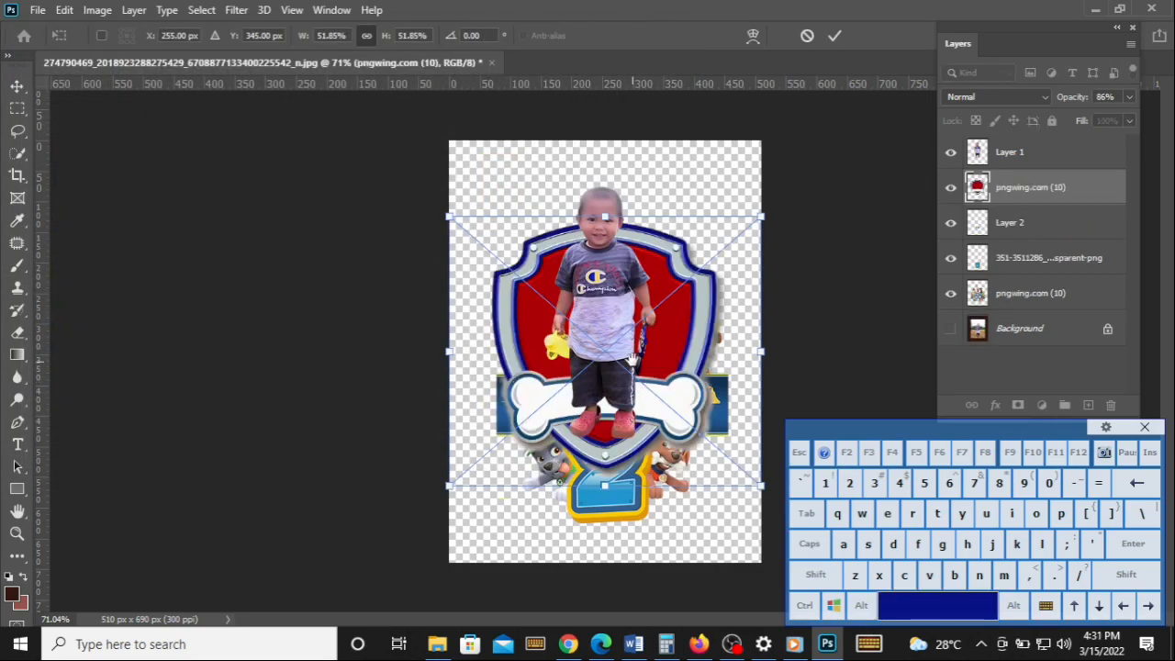
scroll(604, 350, up, 4)
key(space)
drag(617, 348, 645, 309)
drag(640, 253, 513, 240)
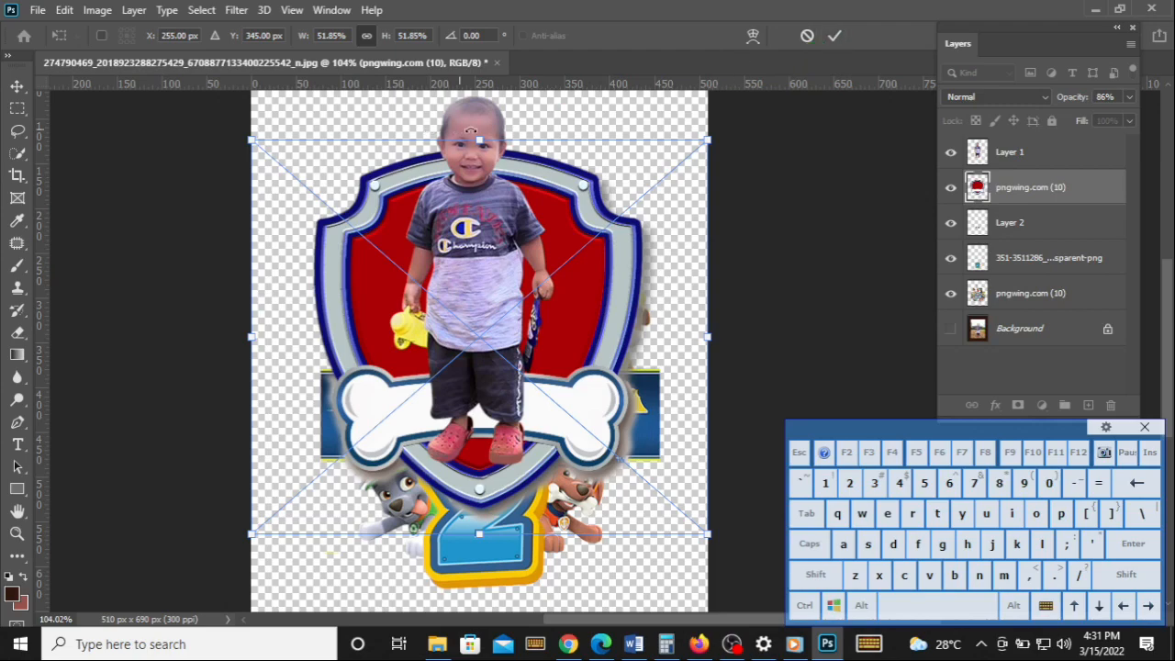
drag(479, 142, 470, 313)
drag(481, 548, 481, 522)
drag(530, 387, 531, 369)
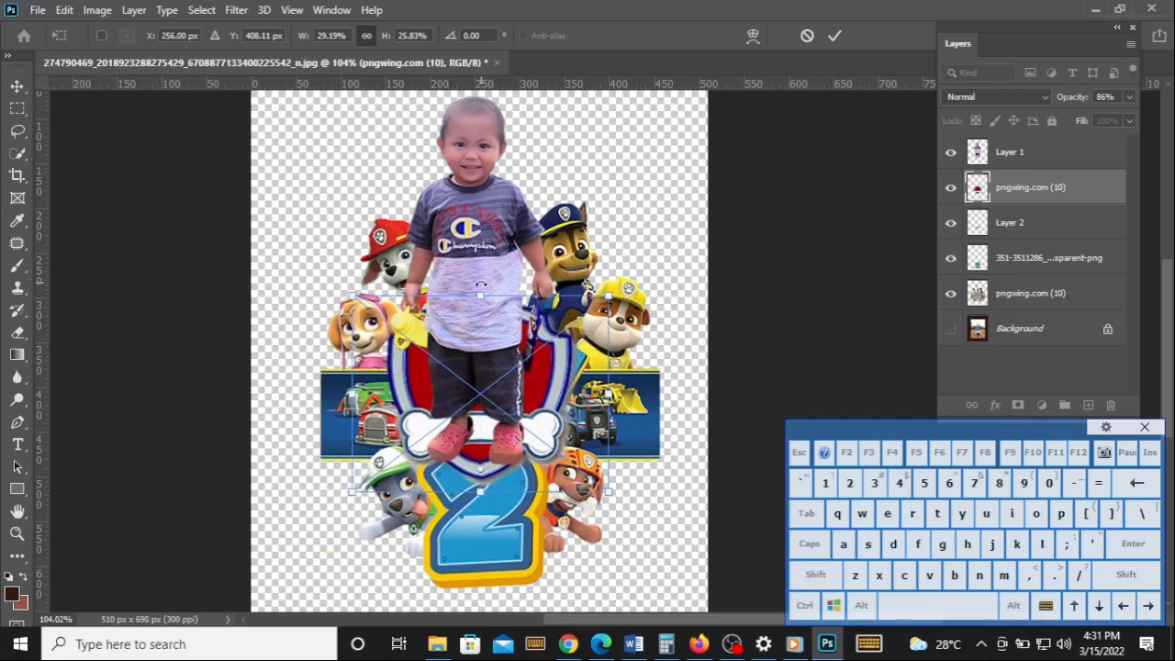
drag(489, 297, 490, 336)
drag(530, 393, 519, 362)
click(835, 36)
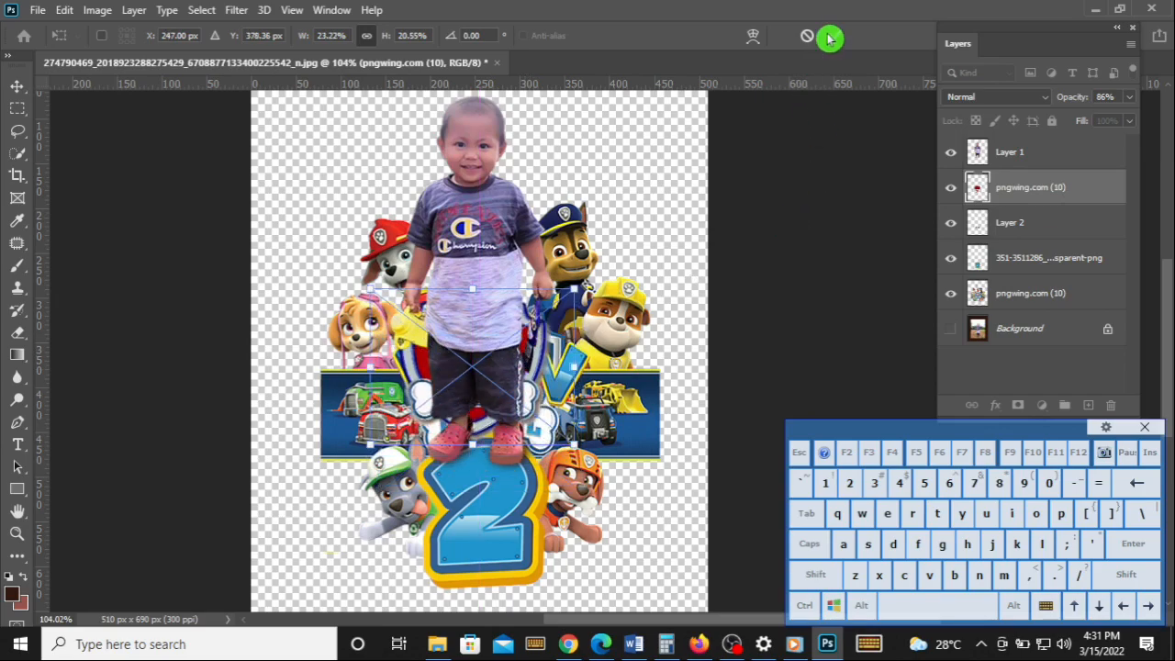
Step: Rasterize the shield layer and move it above the boy's layer to the top of the stack
right_click(1109, 209)
click(1055, 318)
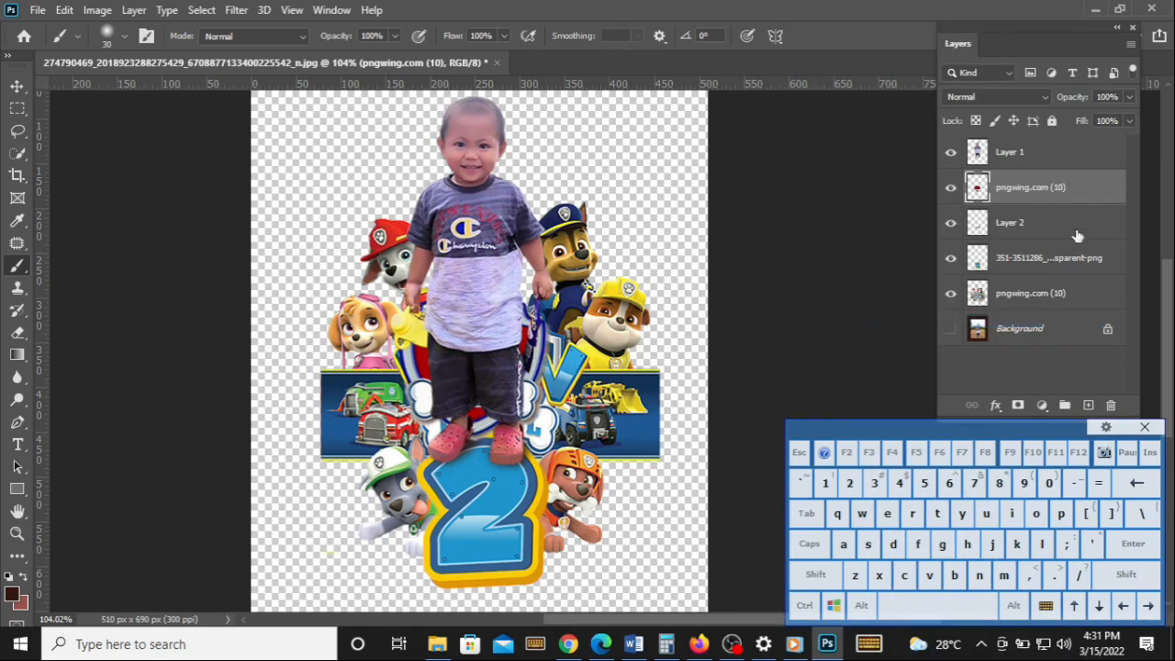
drag(1093, 199, 1083, 151)
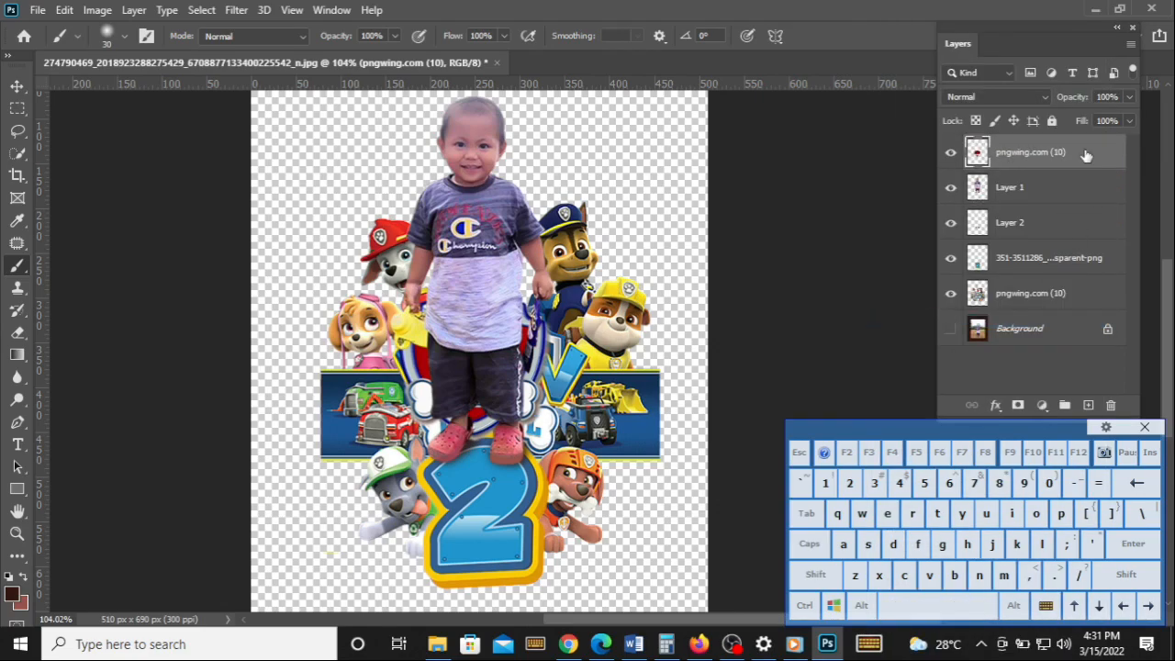
Step: Resize the shield to 89.58% height at full width, position it in front of the boy between his hands, and apply
click(17, 86)
click(233, 35)
key(shift)
drag(474, 440, 478, 409)
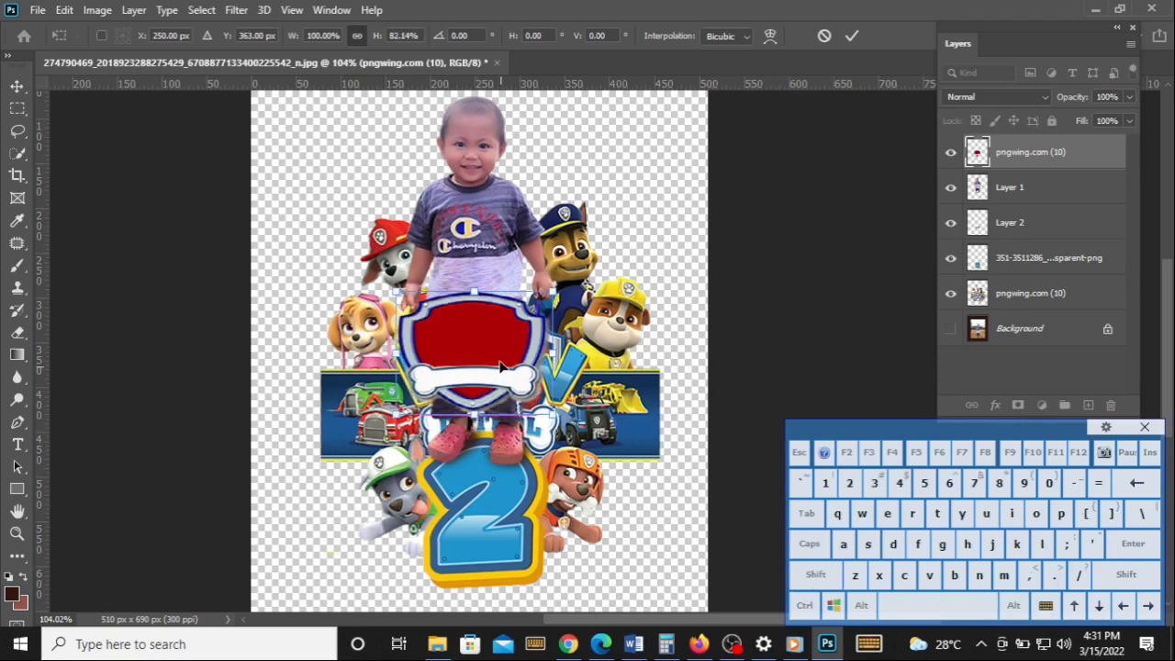
drag(500, 353, 504, 338)
key(shift)
drag(479, 283, 479, 272)
drag(513, 355, 497, 373)
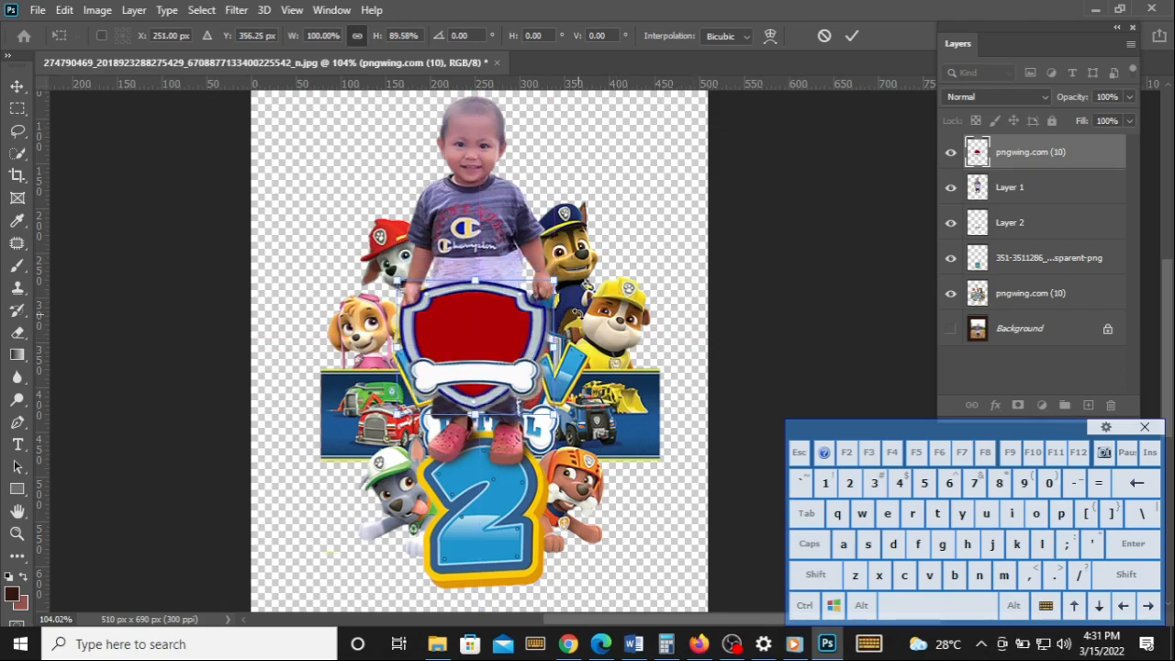
key(Return)
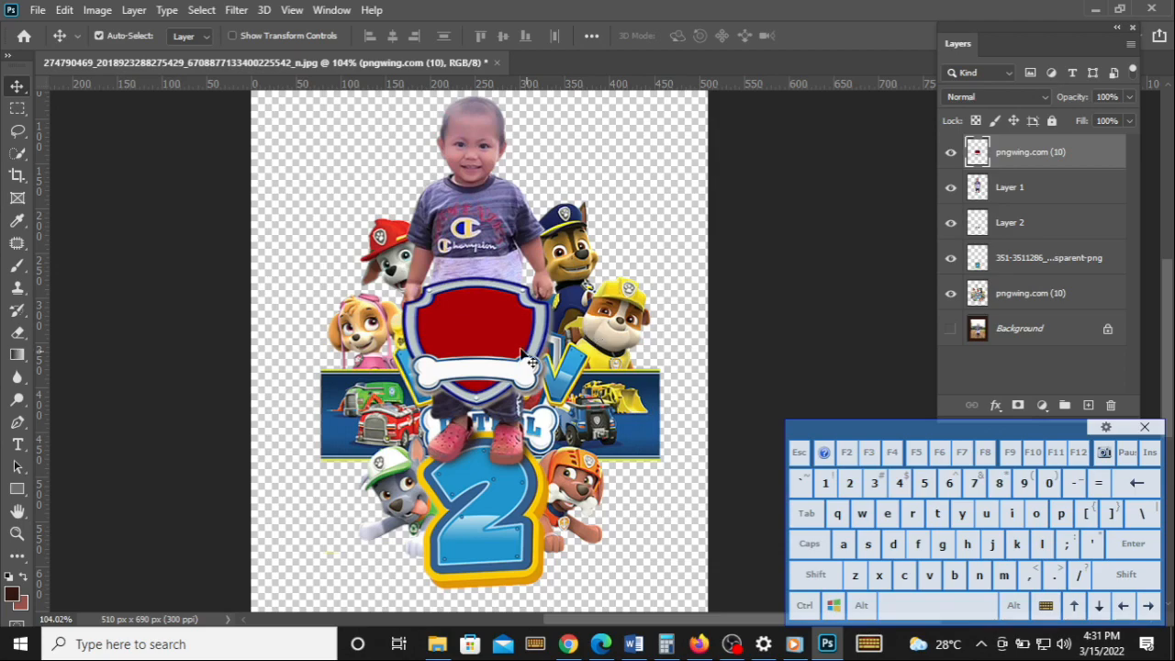
Step: Add a new layer and draw an upward-arching Pen path across the red shield just above the bone
scroll(519, 355, up, 5)
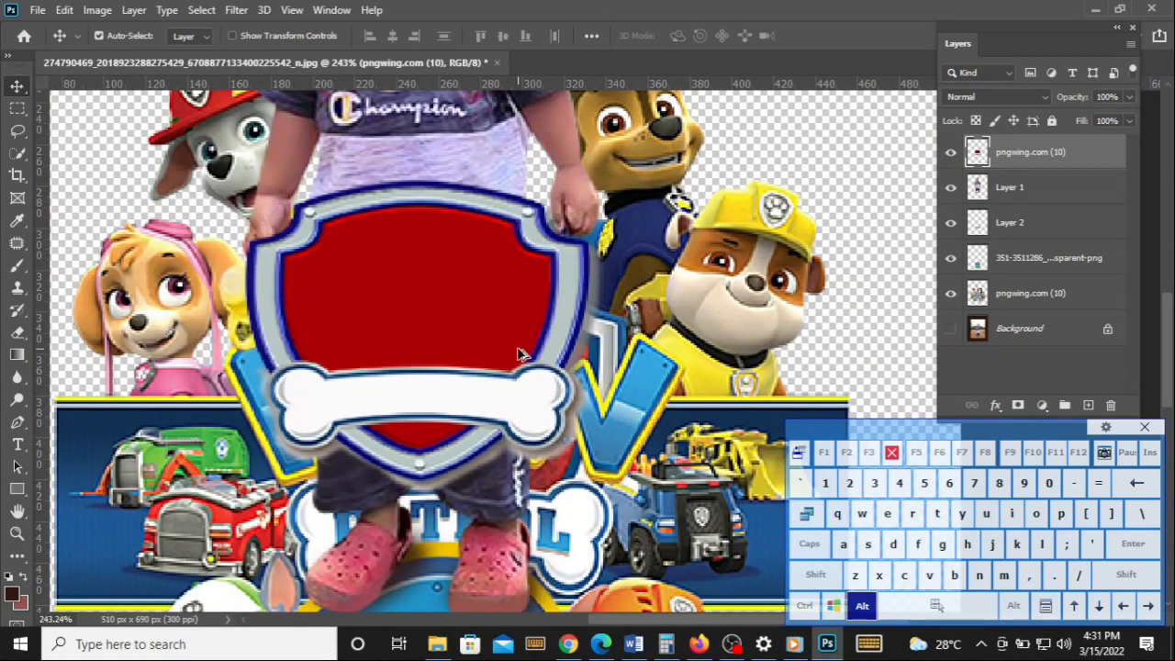
scroll(519, 355, up, 4)
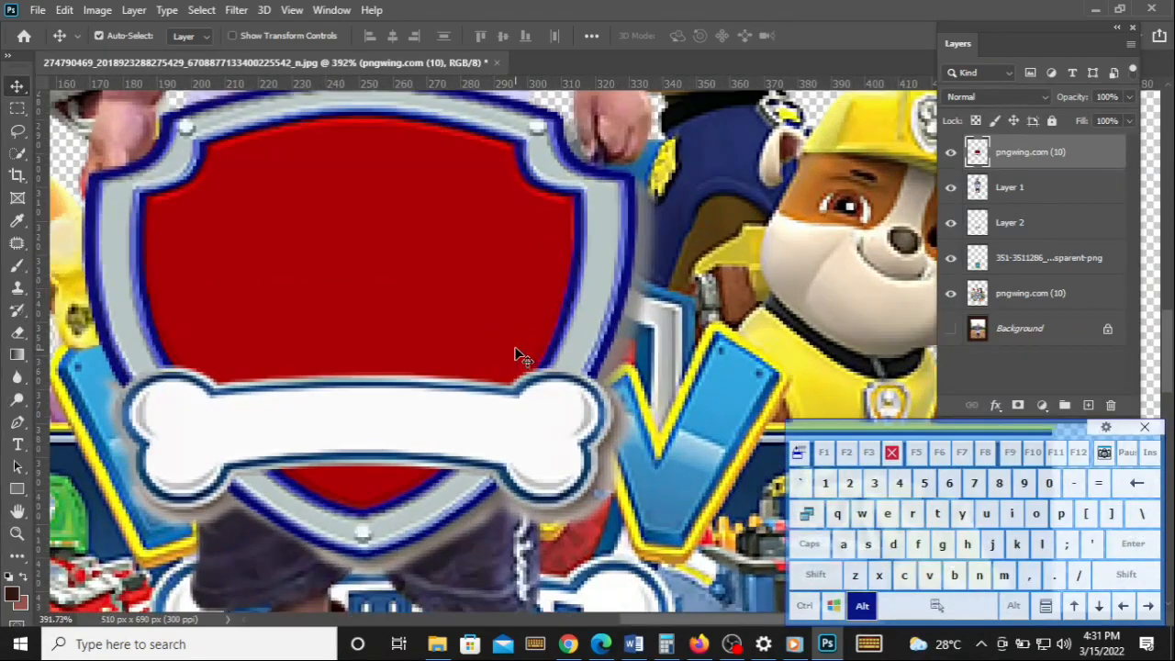
drag(486, 327, 703, 300)
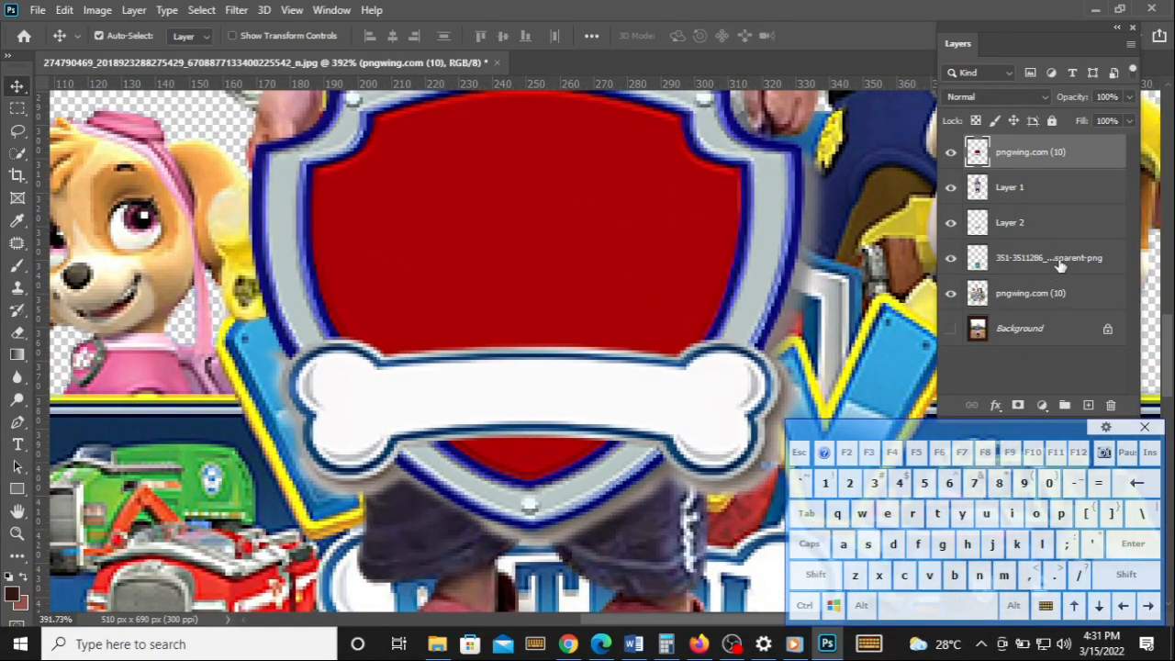
click(1088, 405)
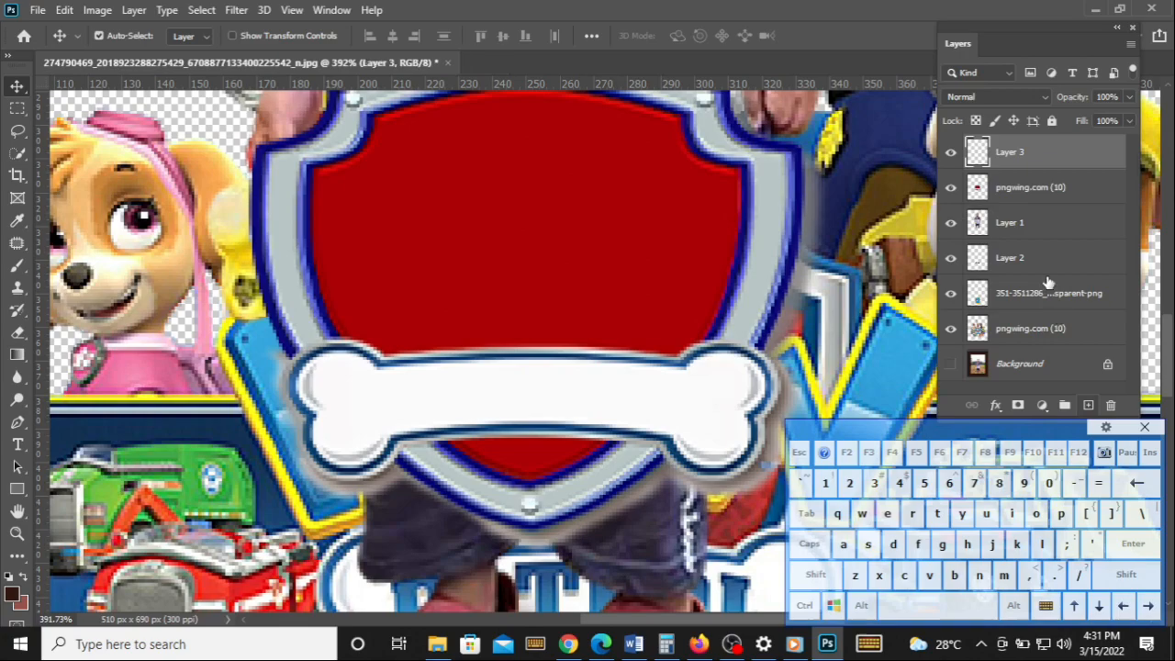
click(18, 421)
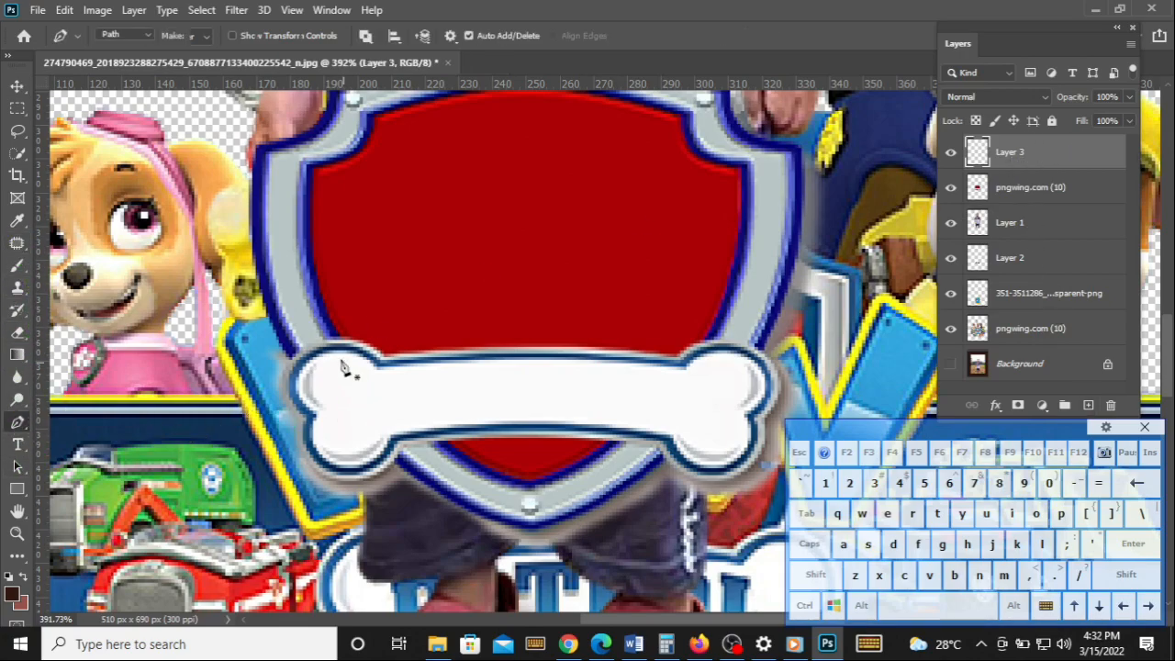
click(272, 329)
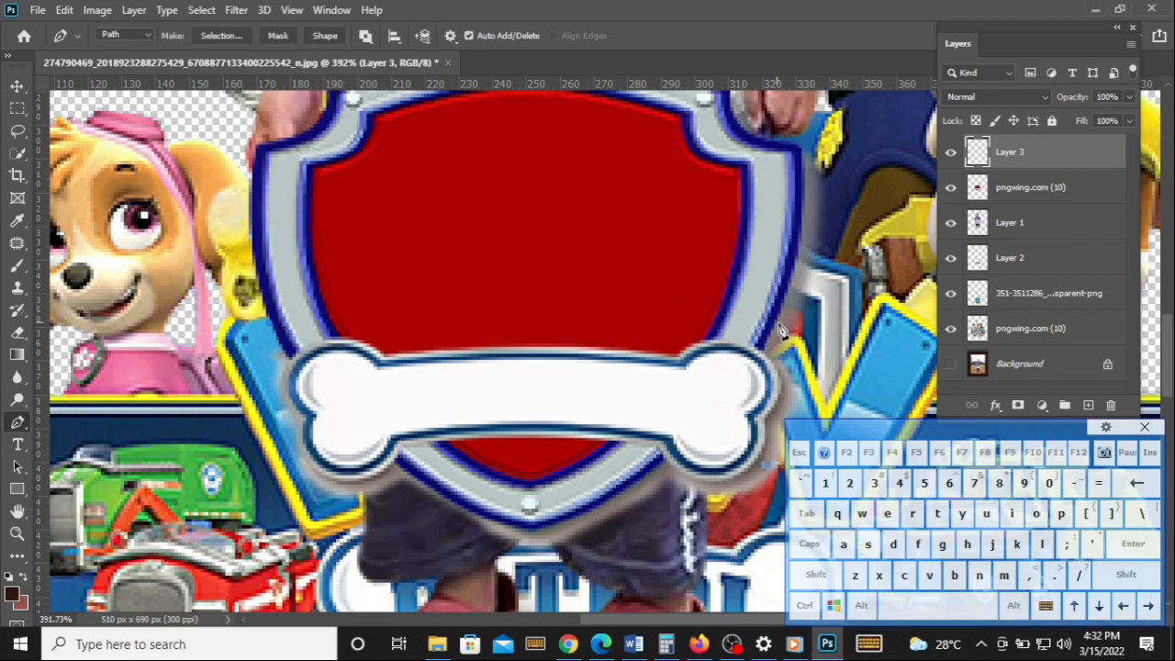
drag(788, 326, 1084, 408)
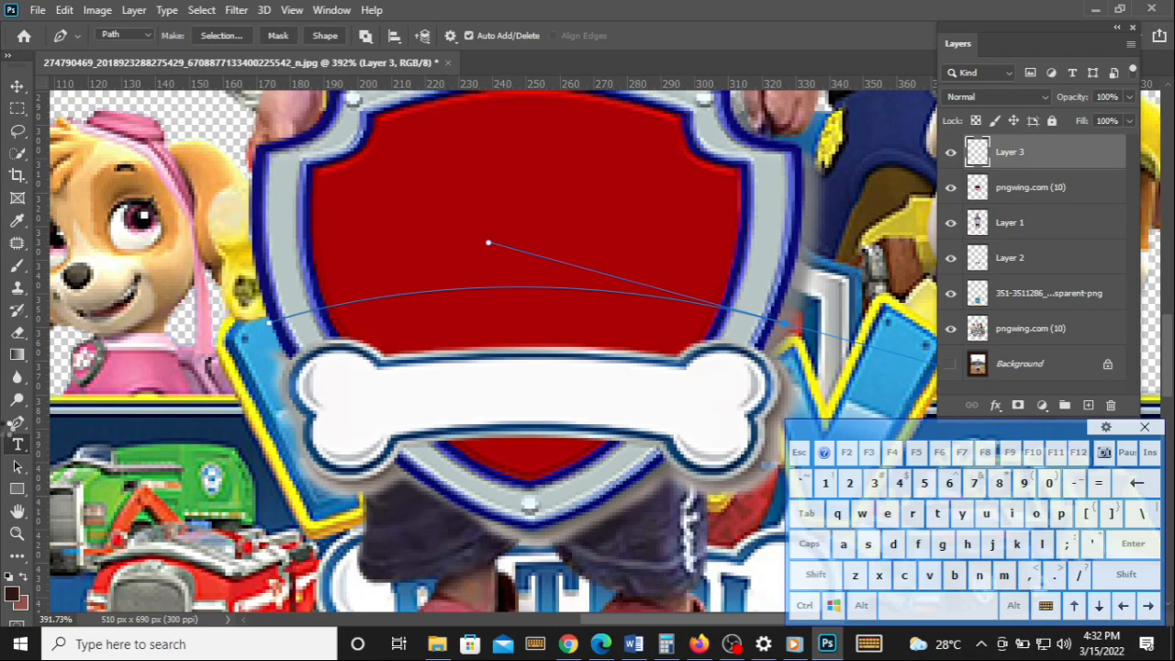
Step: Start type on the arched path in Myriad Pro Bold, commit the placeholder text, and set its size to 6 pt
click(17, 444)
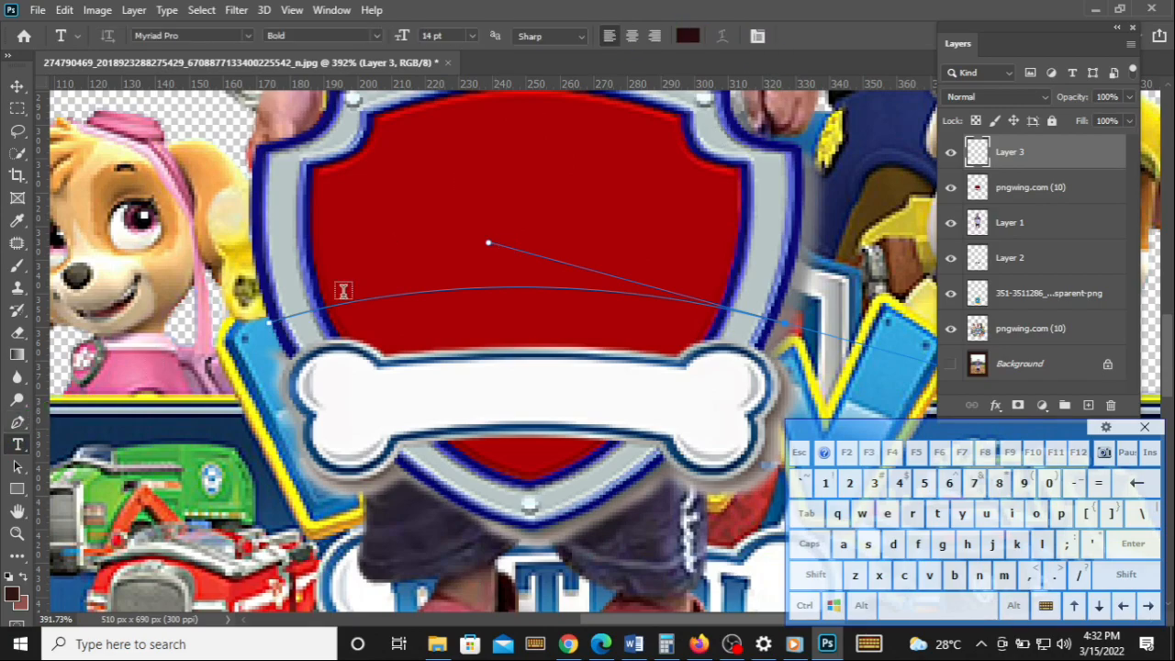
click(275, 317)
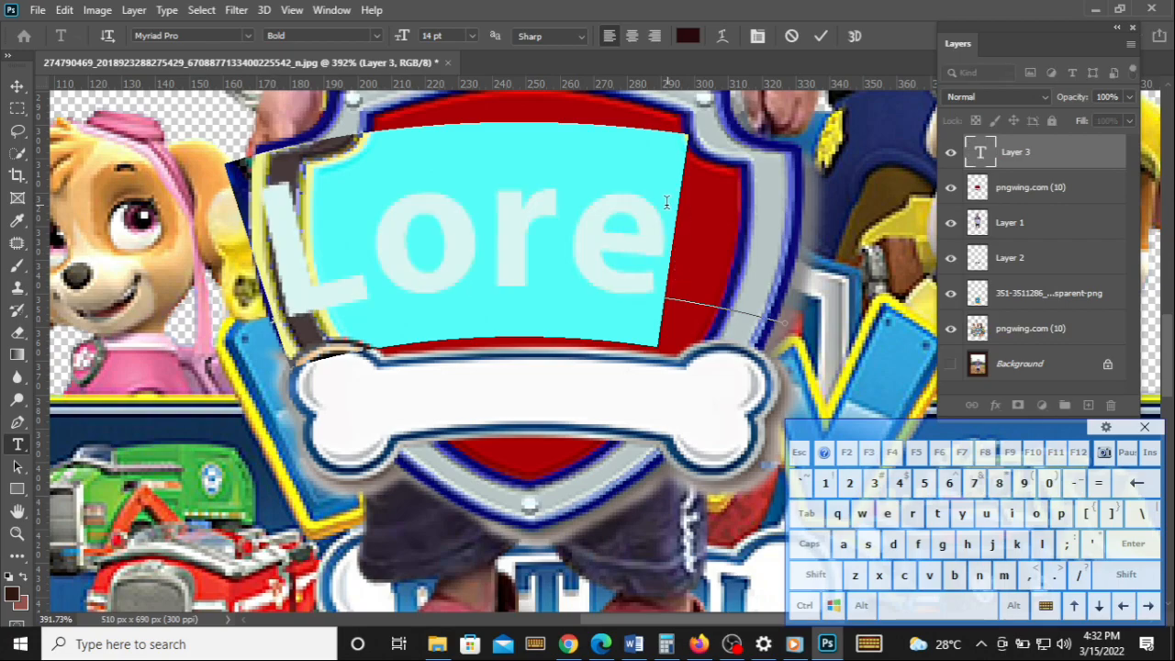
click(826, 36)
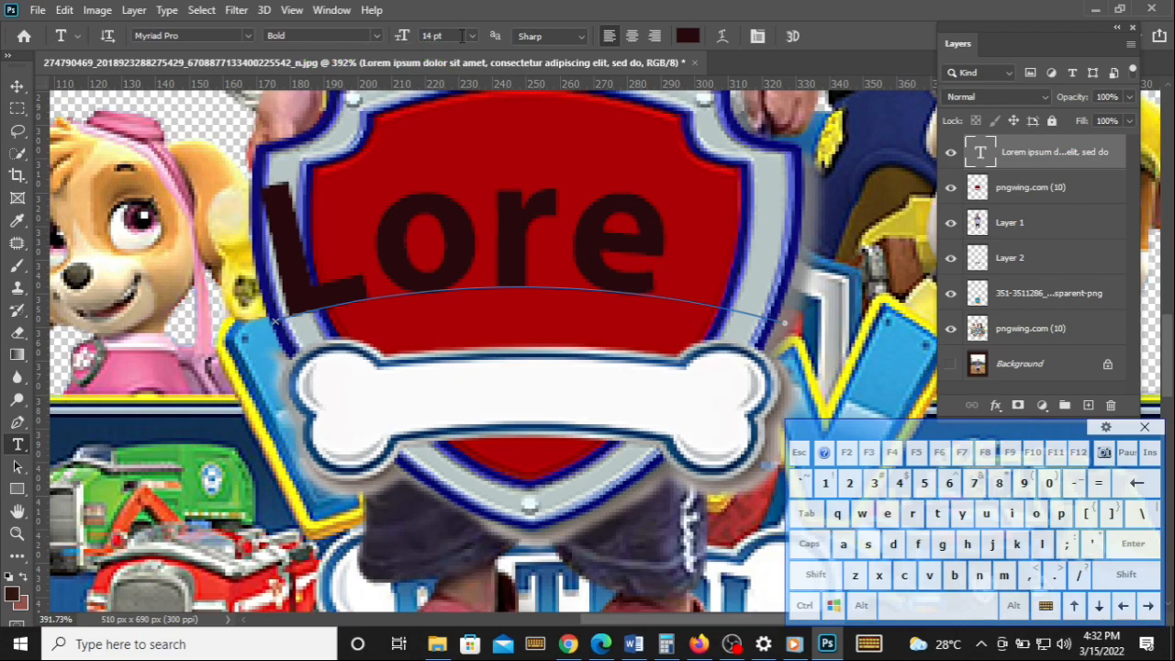
scroll(425, 34, down, 5)
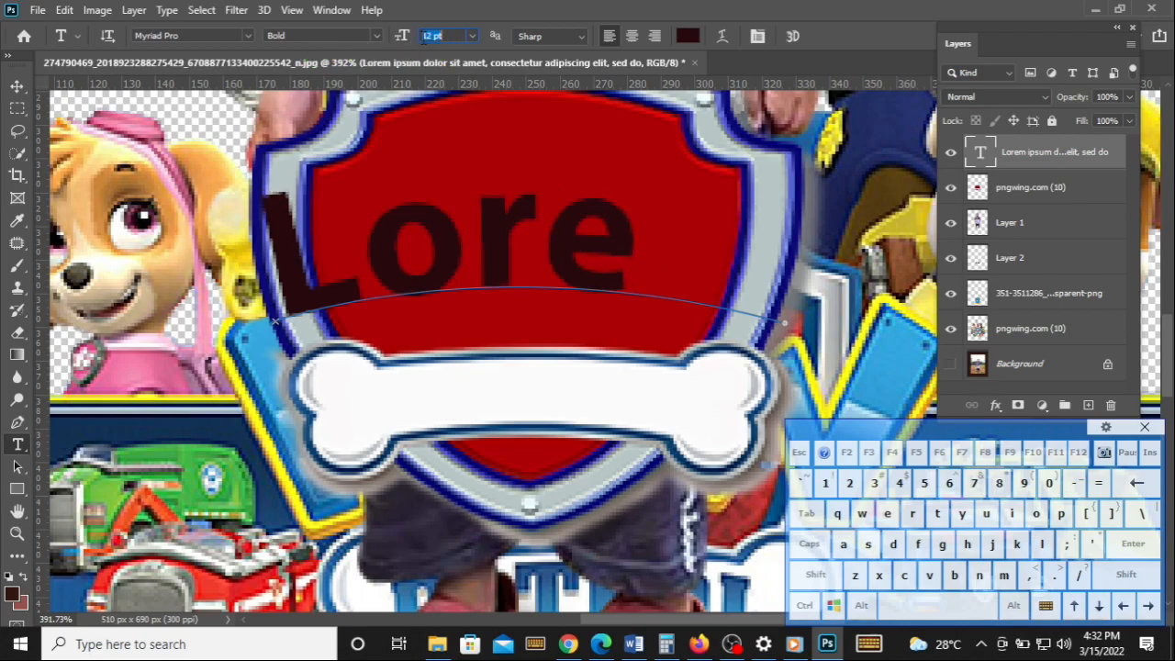
scroll(429, 35, down, 3)
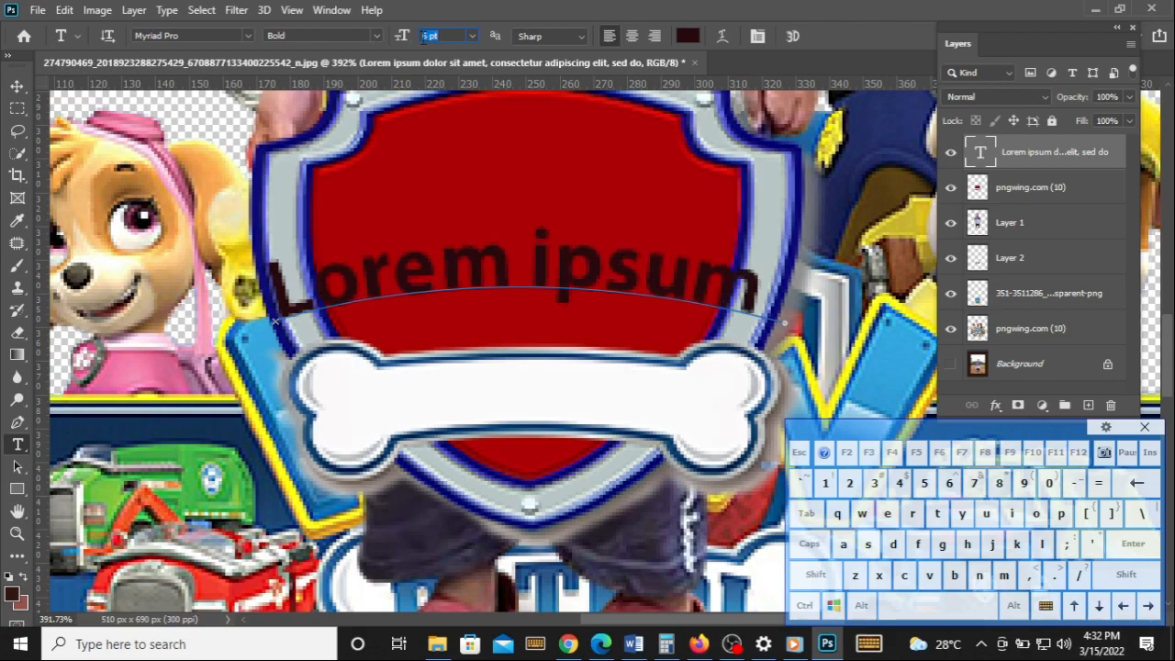
Step: Turn on capitals and delete the leading placeholder words from the text on the arched path
click(747, 298)
key(BackSpace)
key(BackSpace)
key(BackSpace)
key(BackSpace)
key(BackSpace)
key(BackSpace)
key(BackSpace)
key(BackSpace)
key(BackSpace)
key(BackSpace)
key(BackSpace)
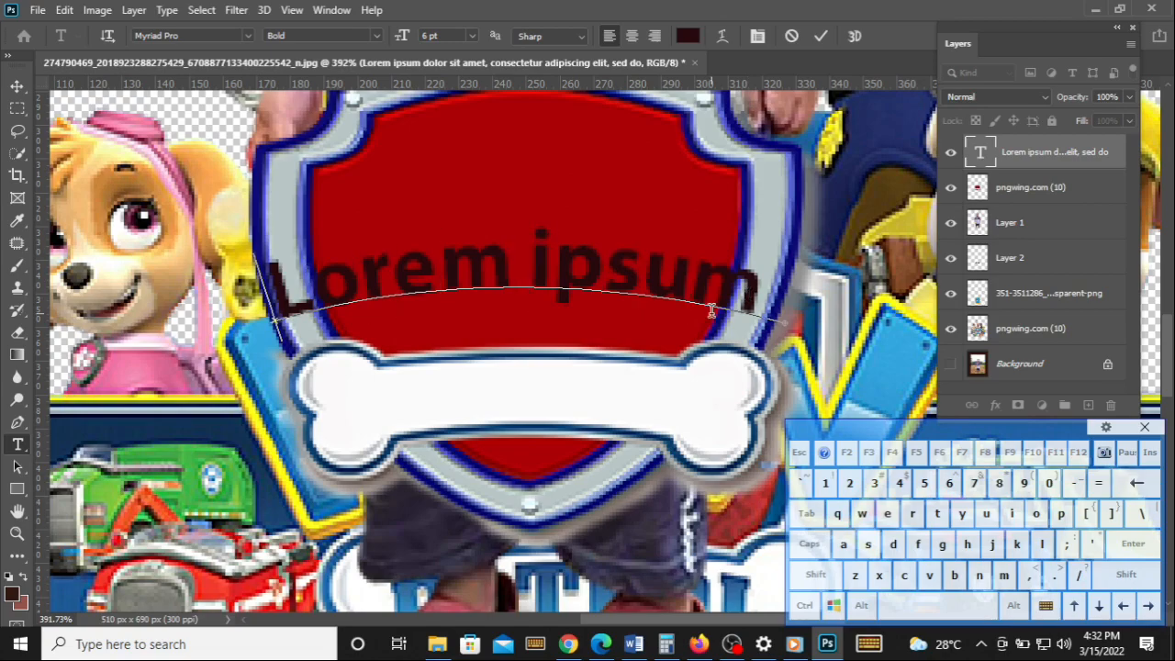
click(812, 545)
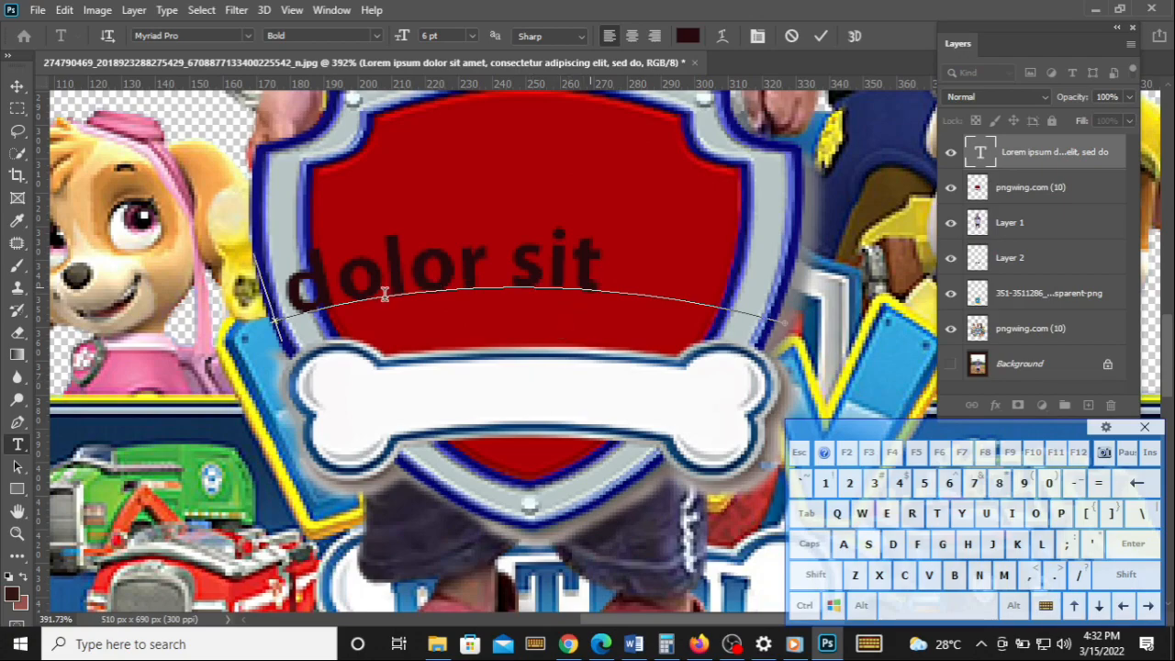
drag(368, 300, 530, 309)
click(530, 310)
drag(280, 285, 742, 360)
key(BackSpace)
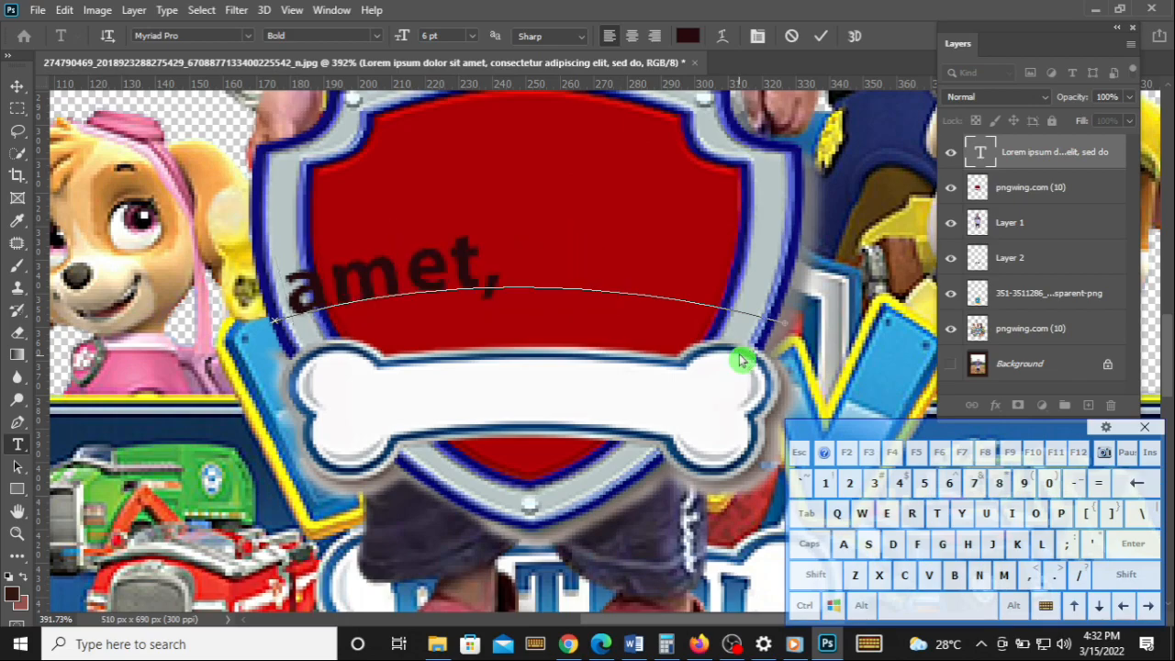
drag(505, 272, 268, 291)
key(BackSpace)
drag(276, 319, 739, 303)
click(1126, 544)
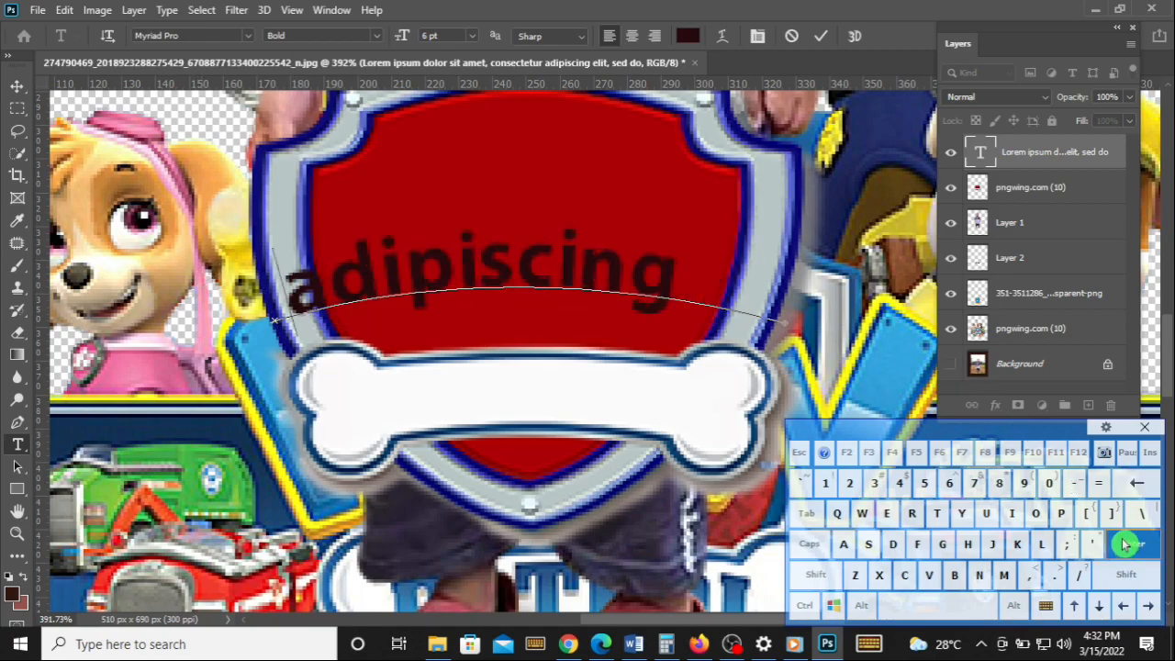
drag(274, 320, 1170, 484)
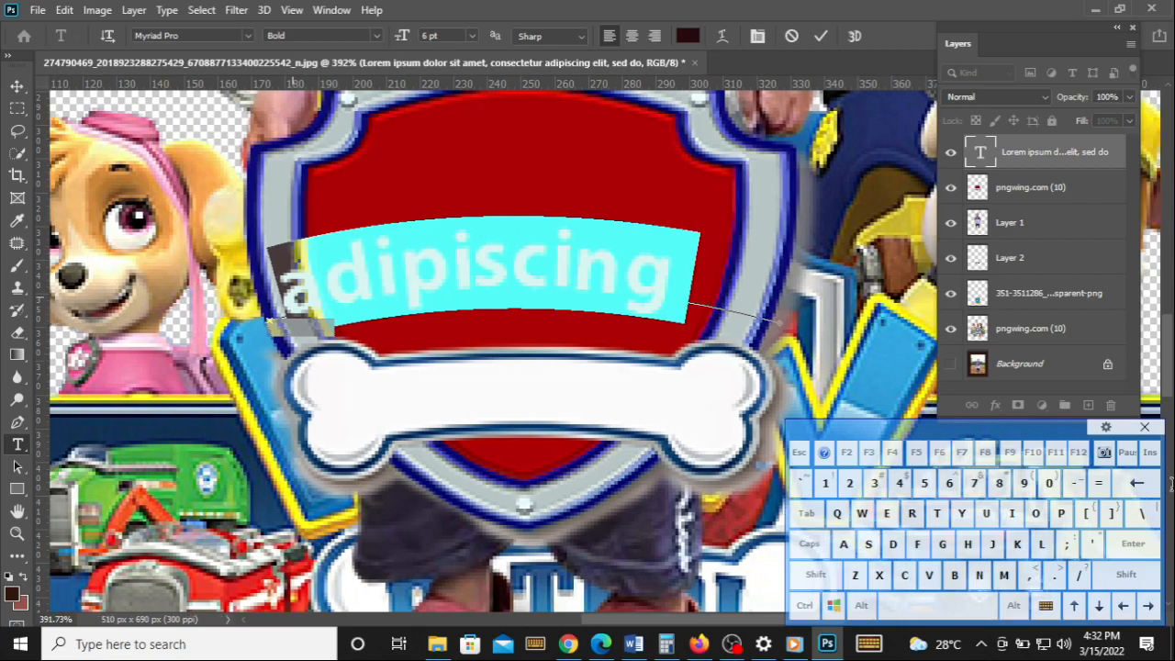
key(BackSpace)
Step: Replace all remaining placeholder text on the path with the boy's name in capitals and commit it
click(804, 605)
click(844, 544)
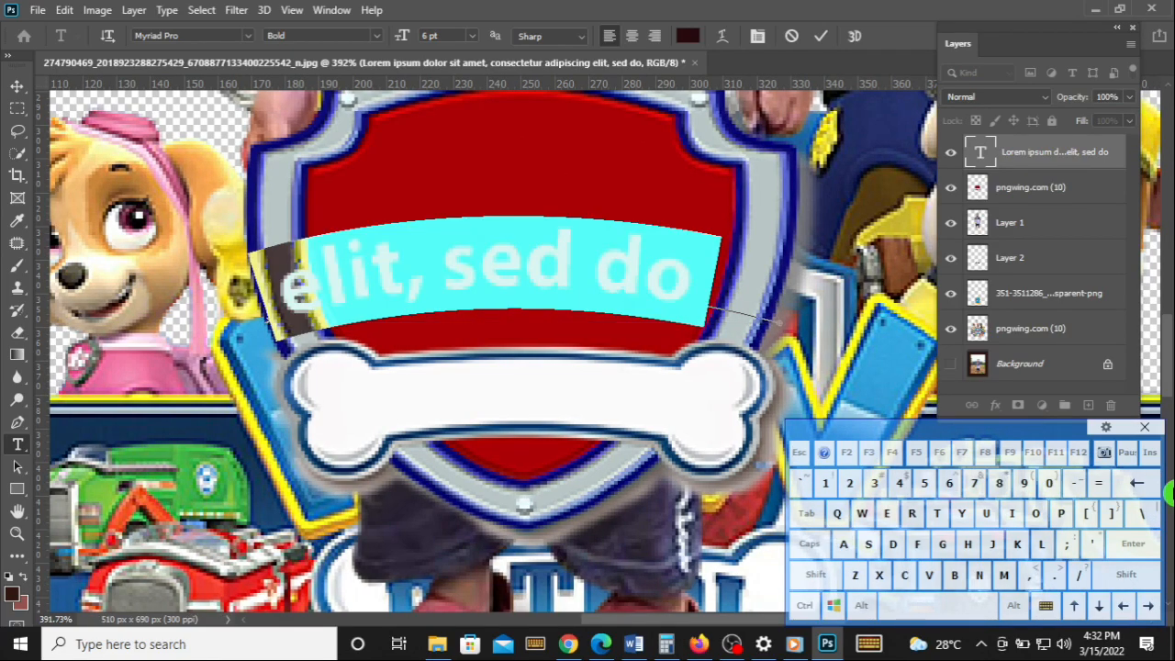
text(R)
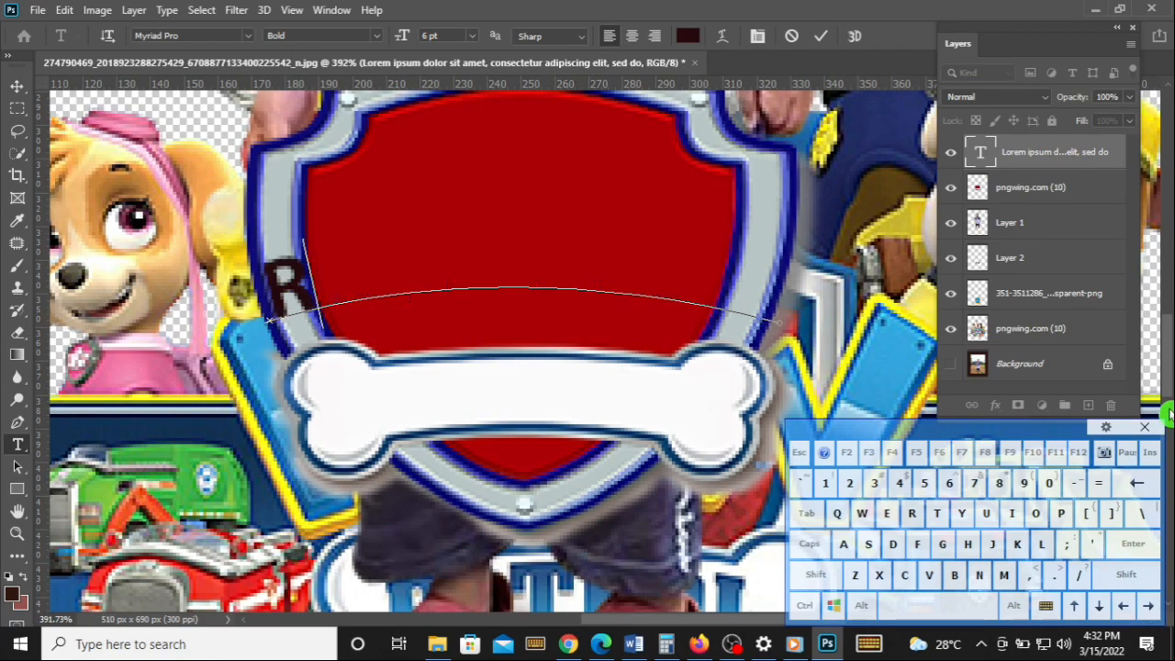
text(HENCE)
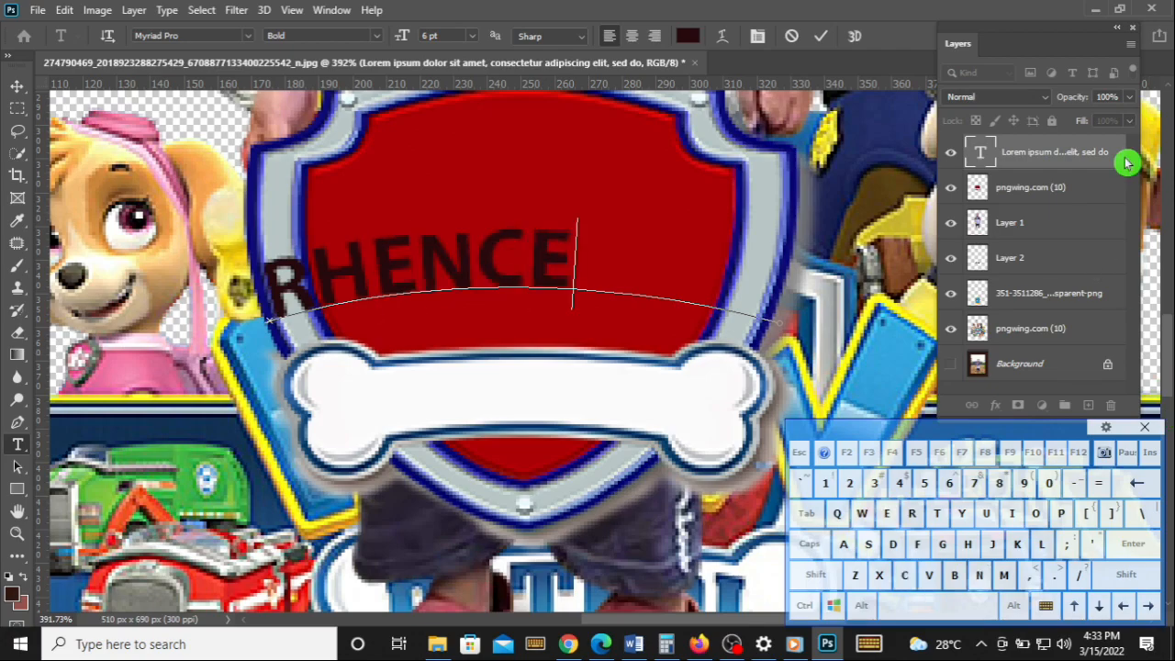
click(821, 35)
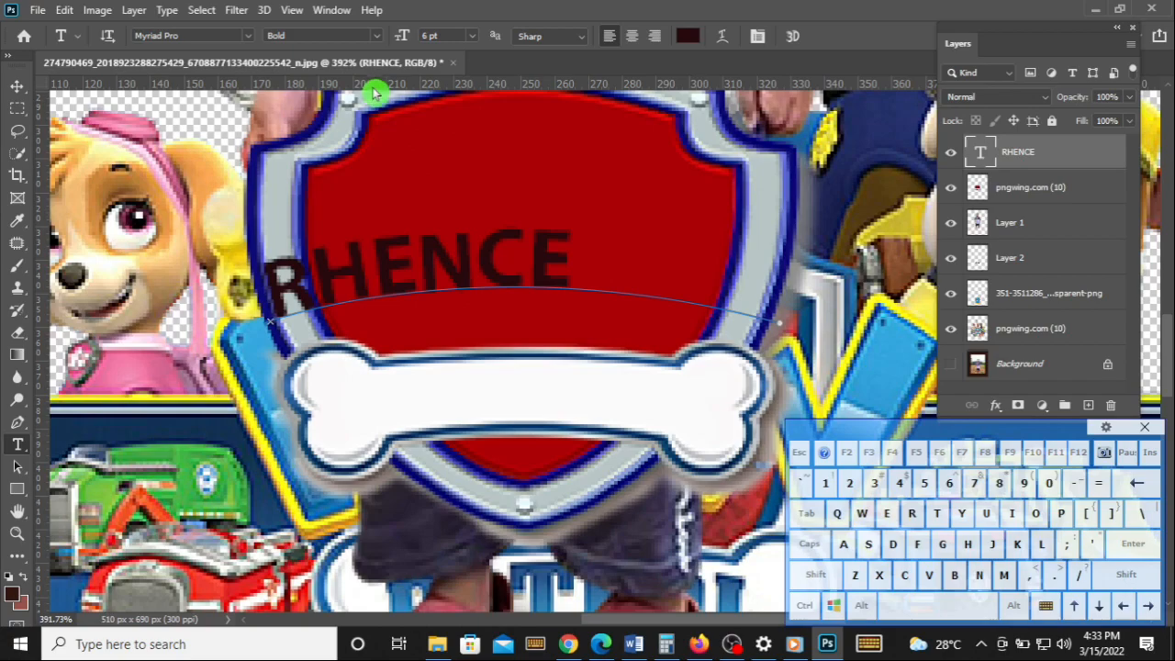
Step: Set the font size of the name text on the shield to 10 pt
key(Up)
key(Up)
key(Up)
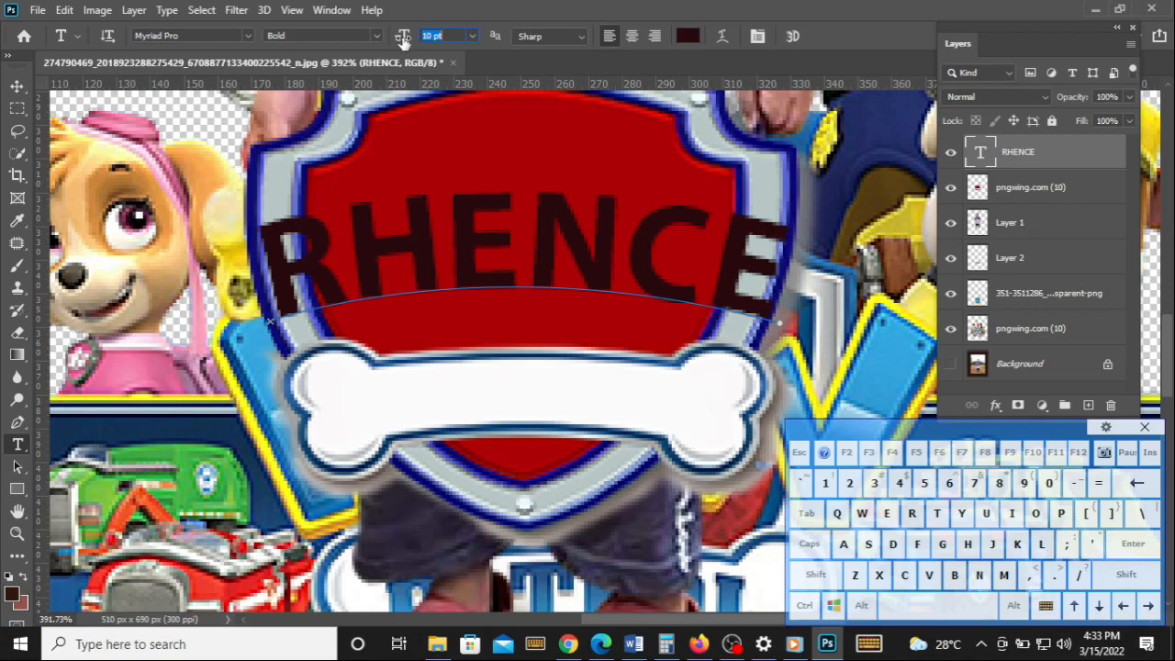
Step: Duplicate the blue number 2 layer and move the copy to the top of the layer stack above the name
click(17, 85)
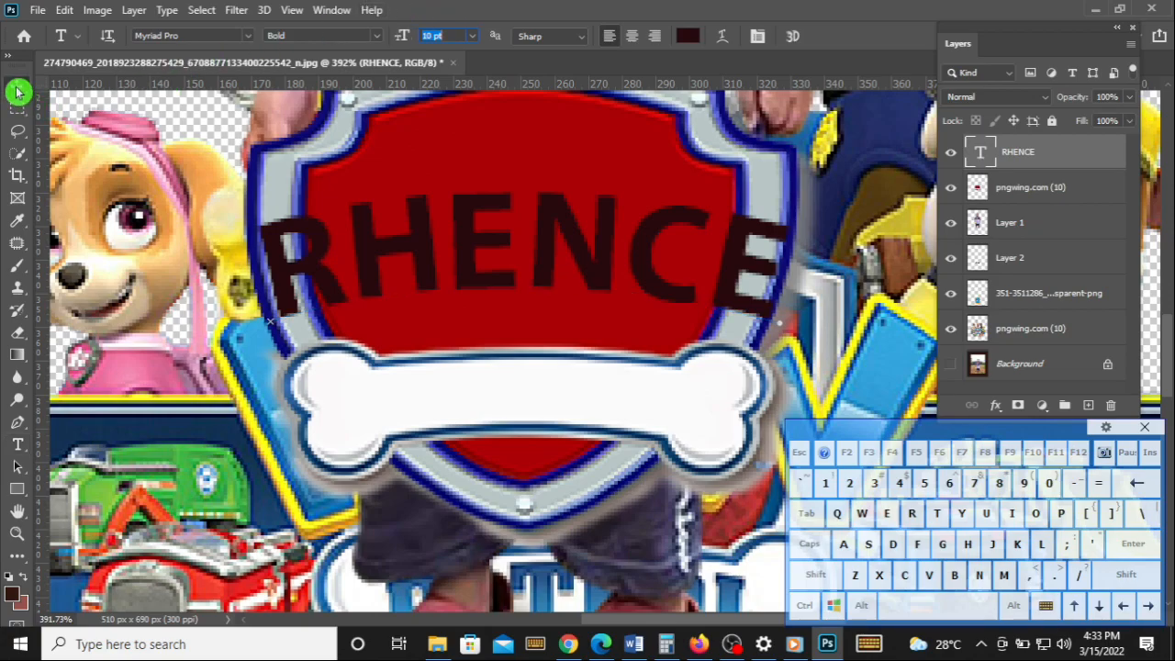
scroll(443, 228, down, 5)
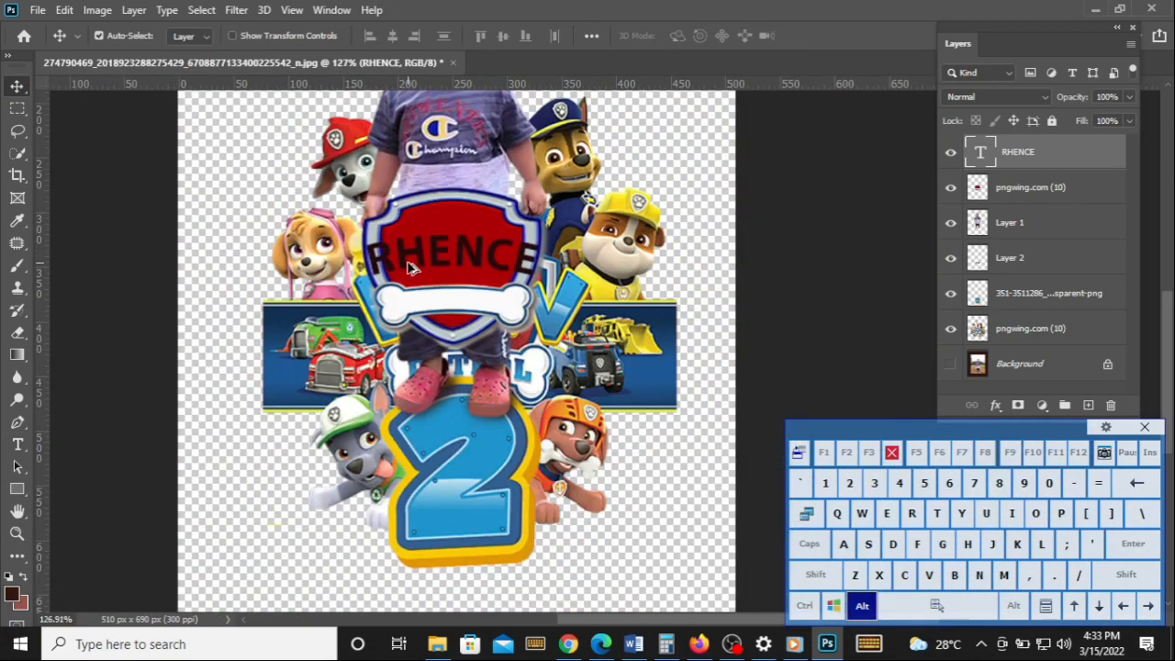
scroll(411, 267, up, 3)
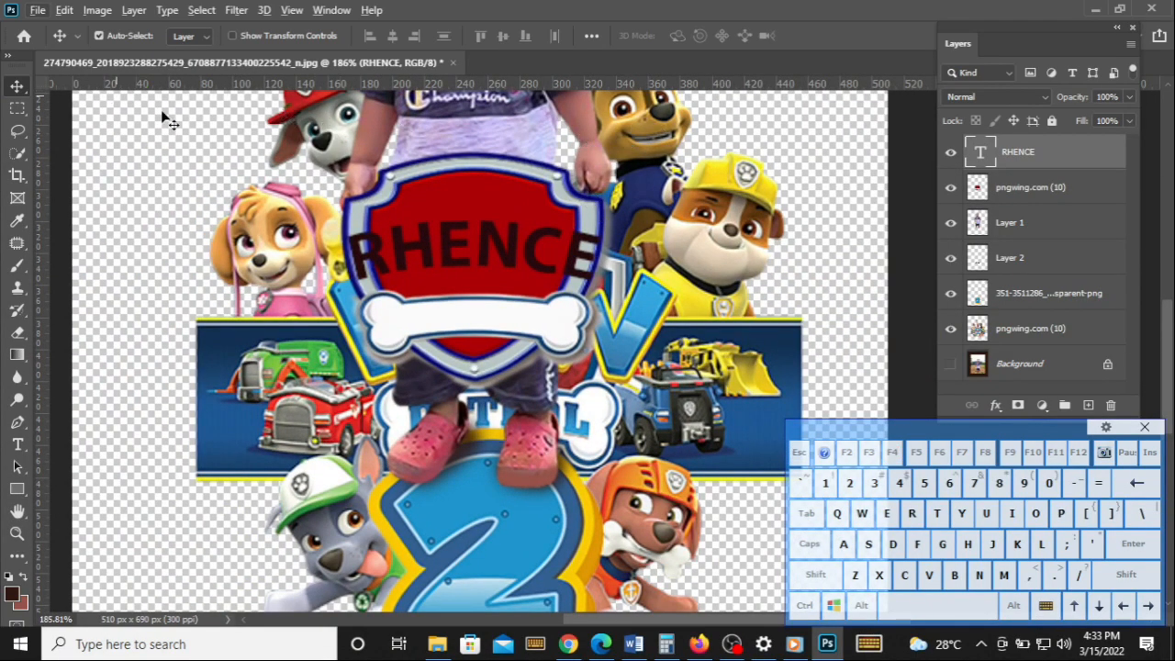
click(471, 514)
key(ctrl)
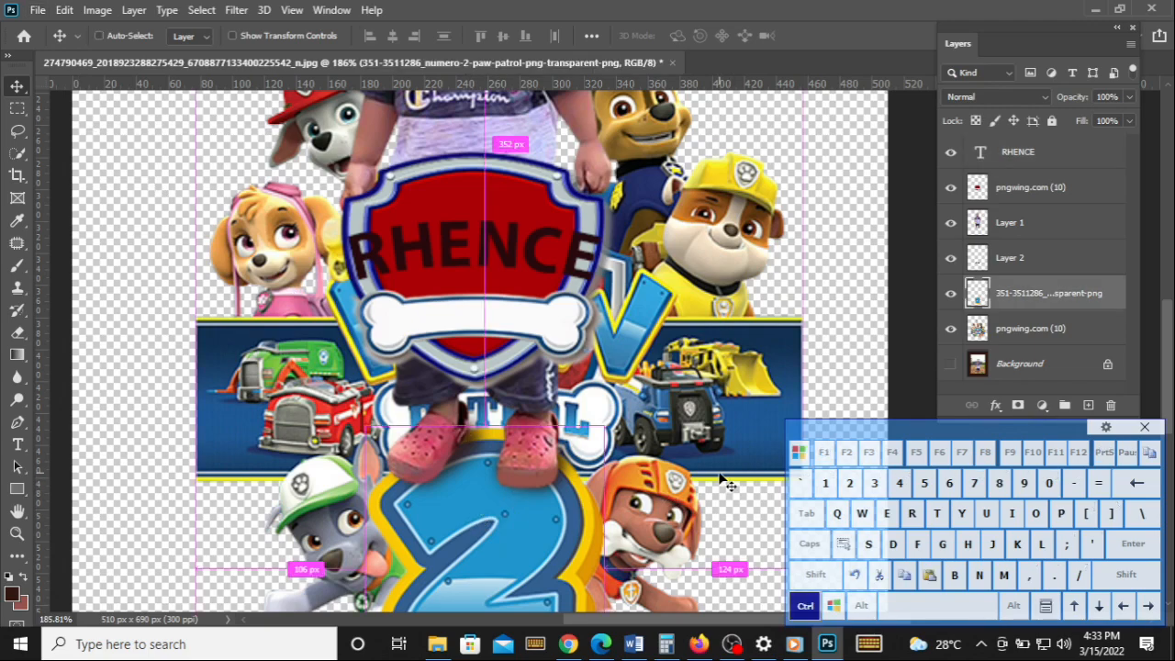
key(ctrl+j)
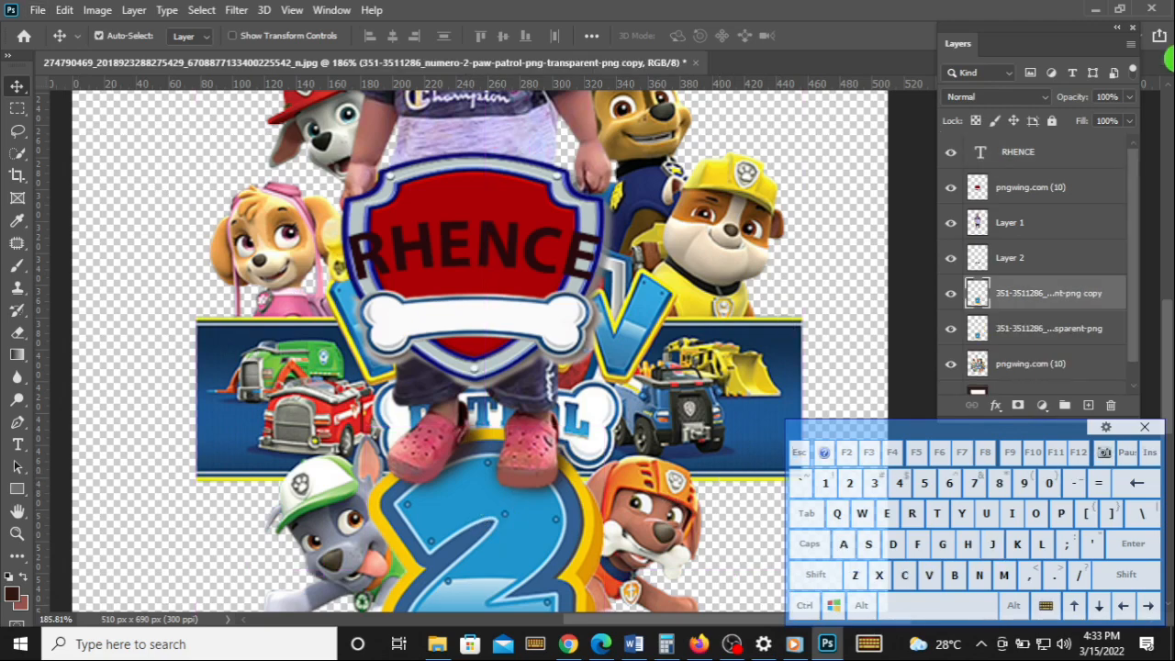
drag(1042, 294, 1060, 154)
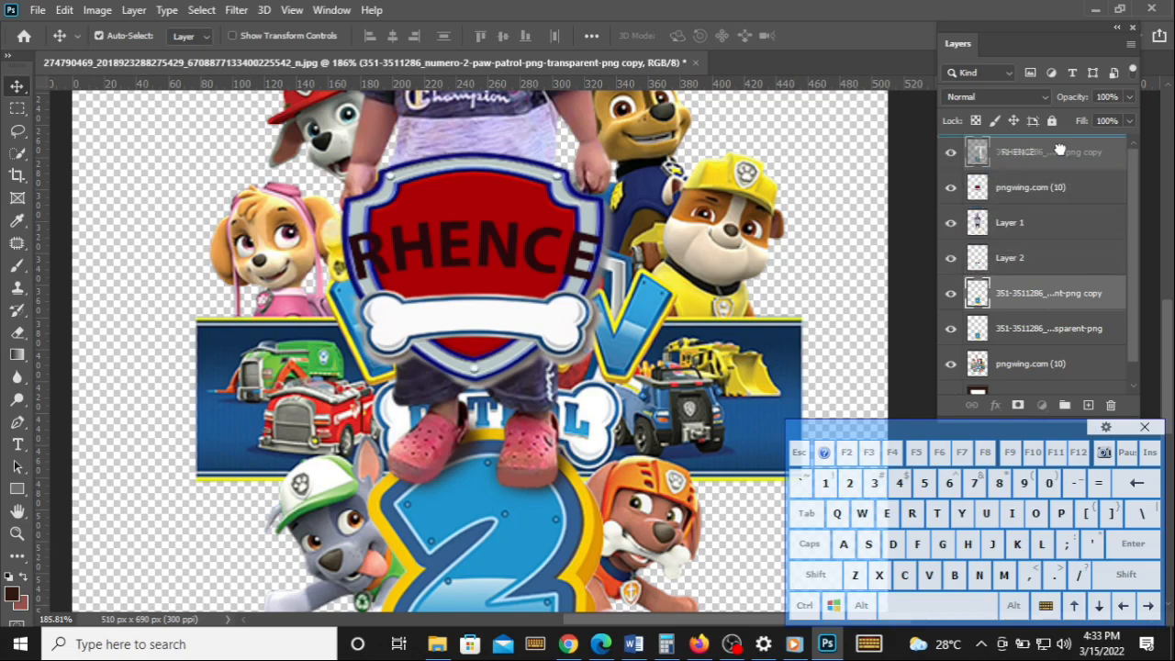
Step: Move the number 2 copy up over the name on the shield and scale it to about 239% so it covers the text
drag(530, 537, 524, 235)
key(ctrl+t)
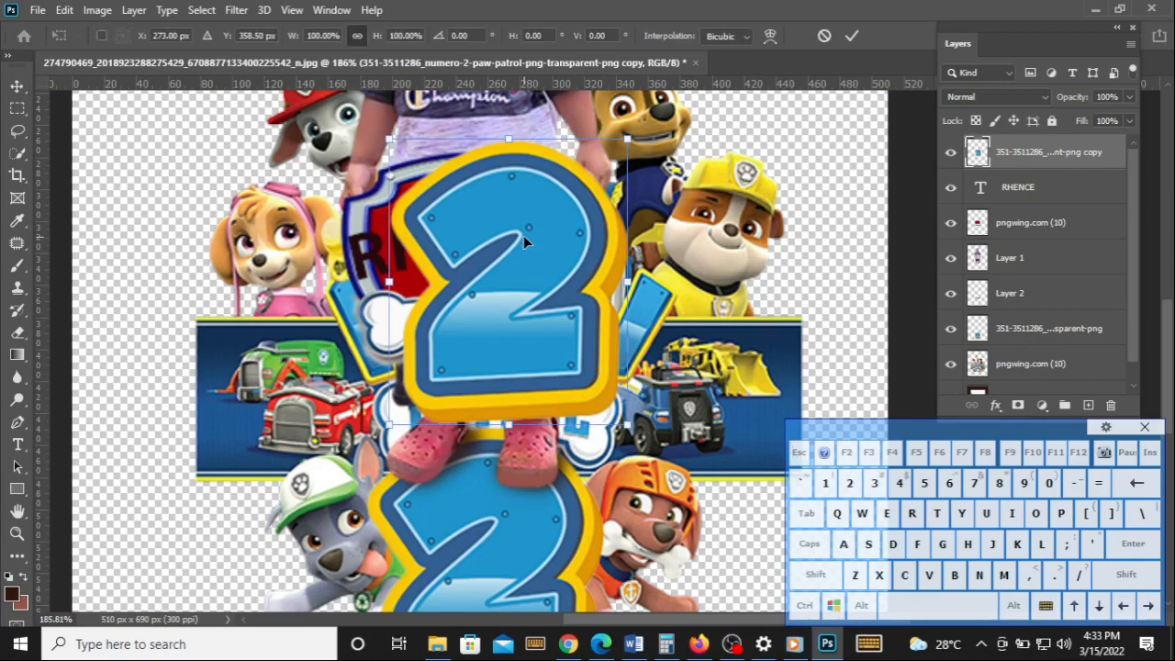
drag(390, 283, 158, 280)
drag(624, 276, 728, 276)
drag(446, 569, 479, 367)
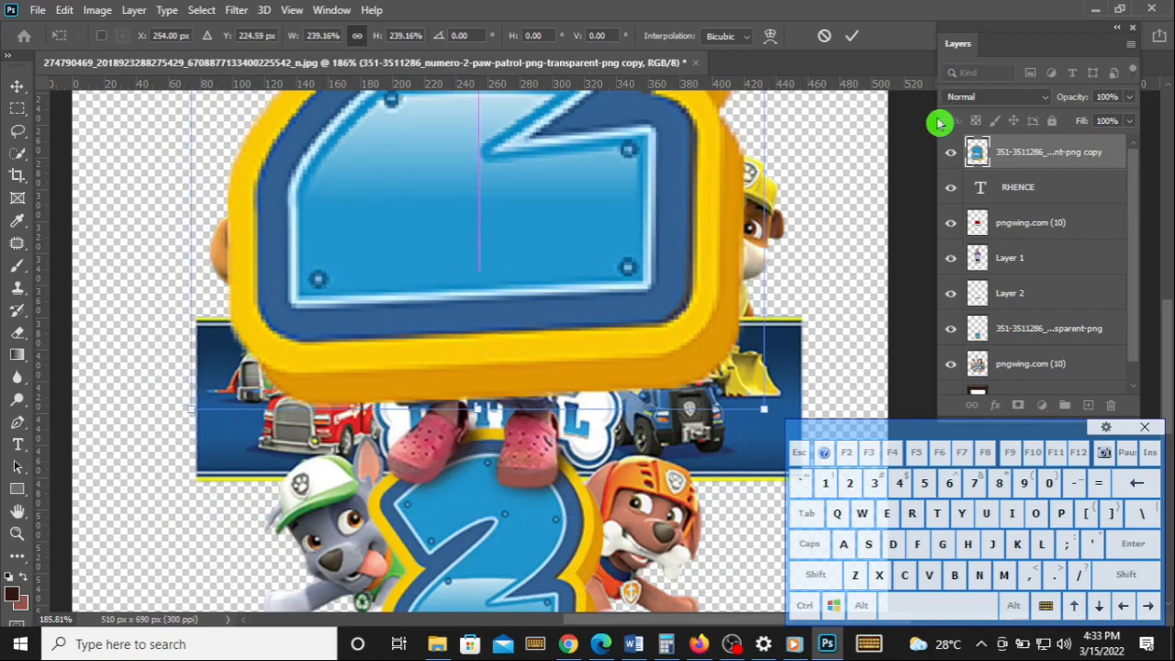
click(852, 35)
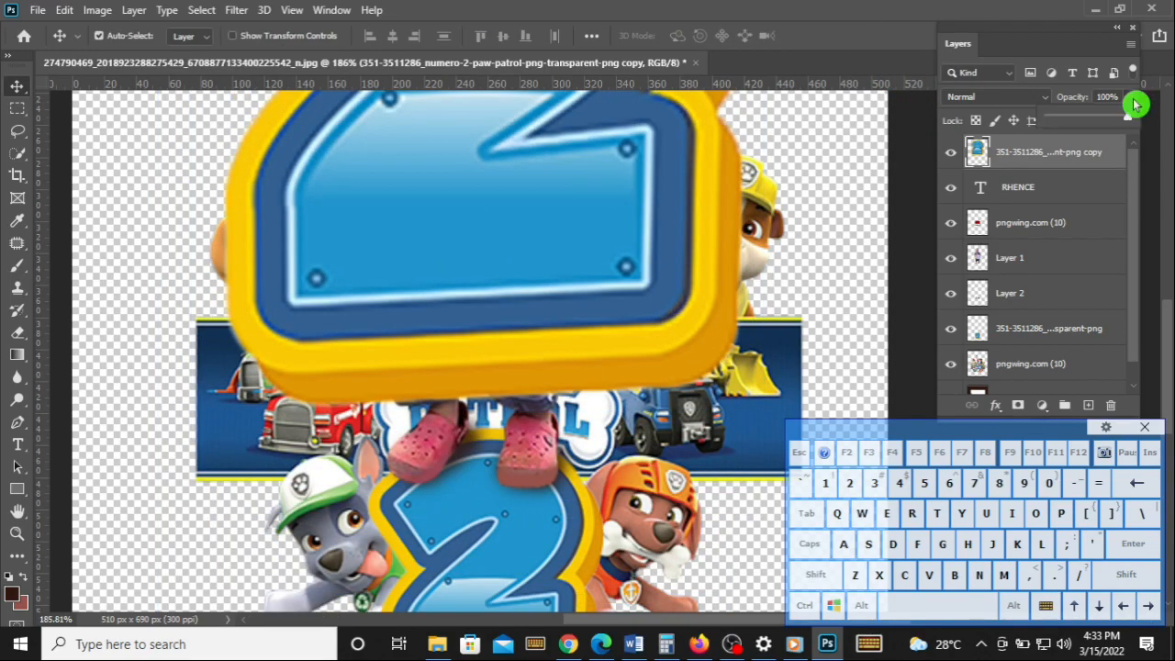
Step: Lower the enlarged copy's opacity to 61% to position it over the name, and restore the opacity to 100%
drag(1129, 98, 1100, 122)
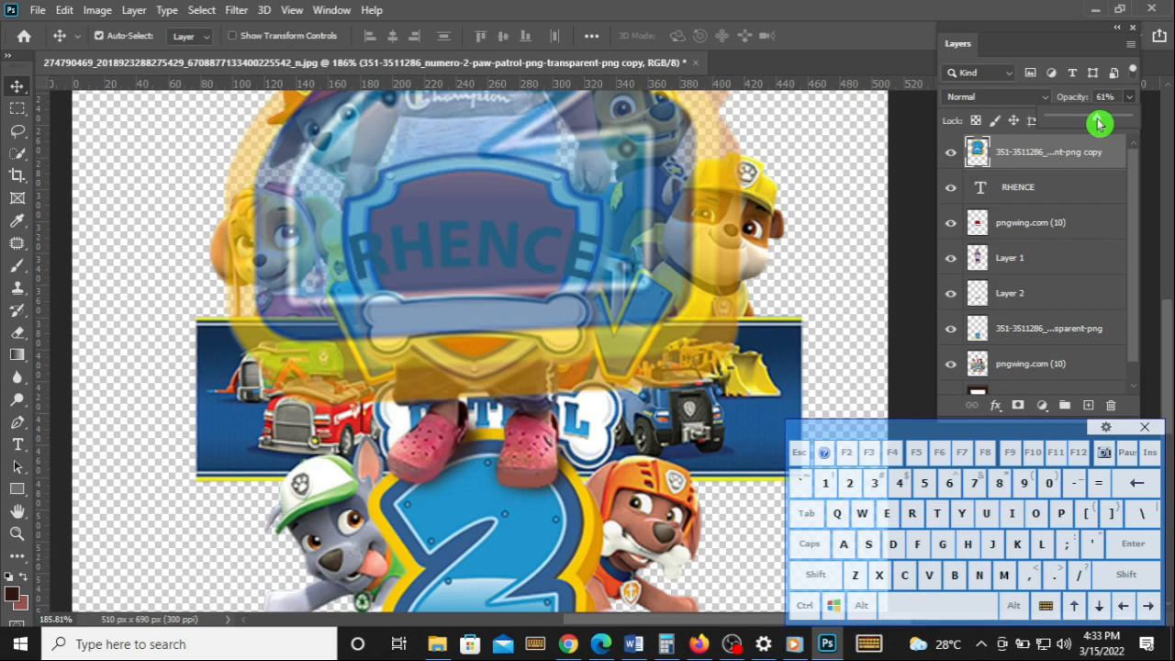
drag(584, 281, 587, 296)
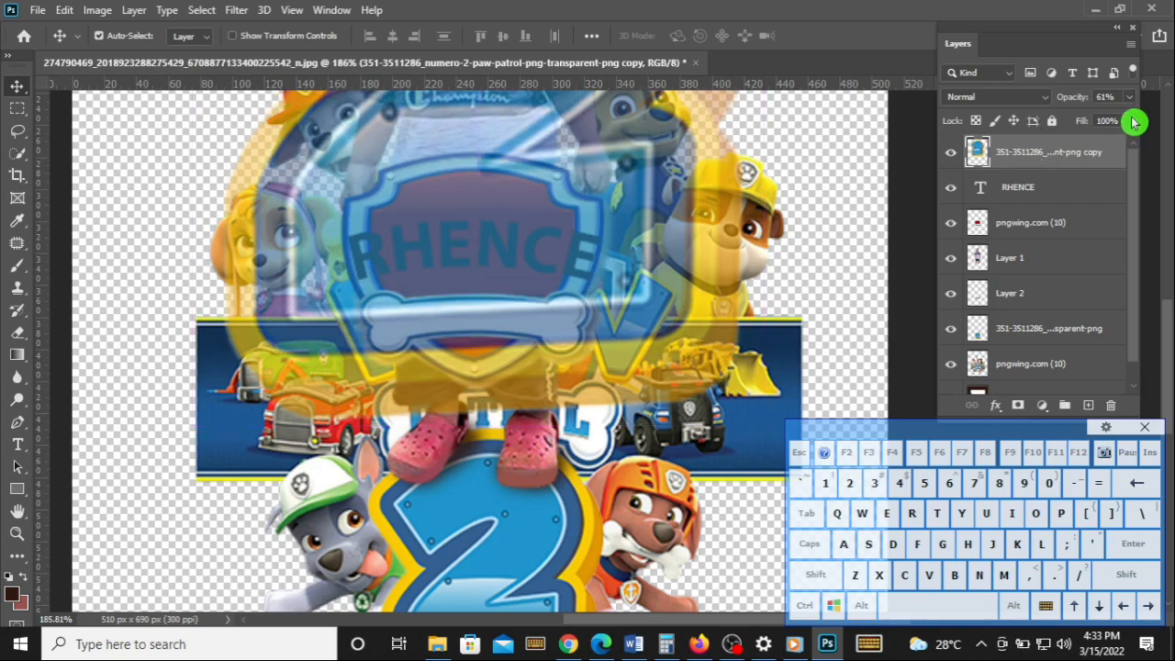
drag(1130, 98, 1156, 126)
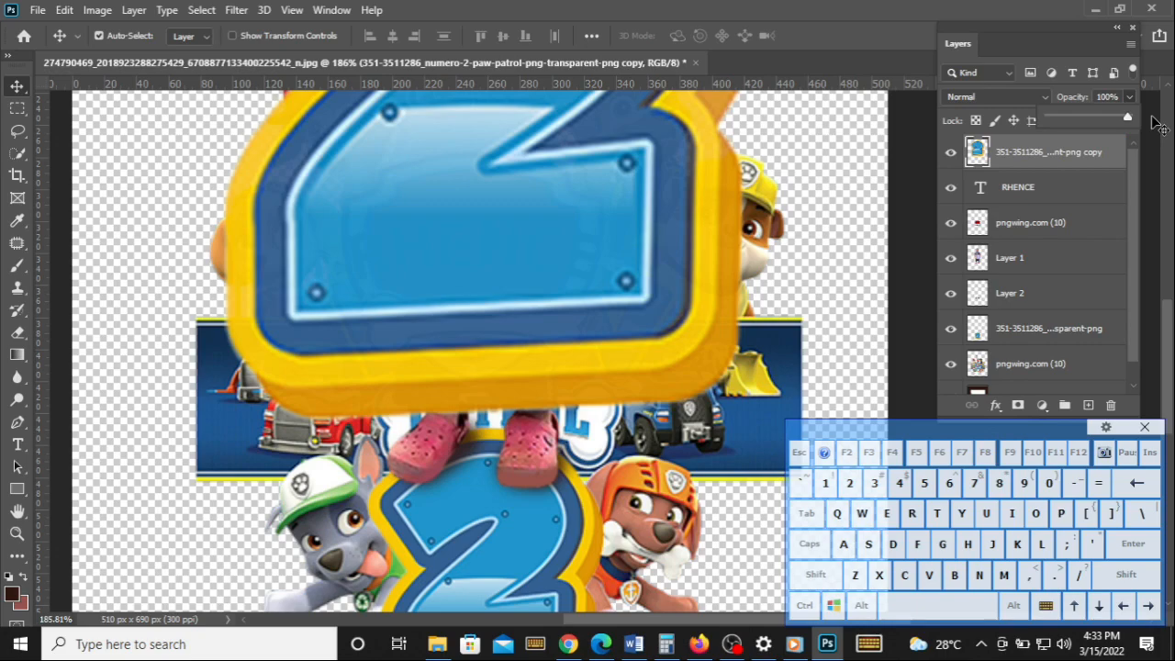
Step: Clip the enlarged number 2 copy to the name text layer beneath it
right_click(1112, 163)
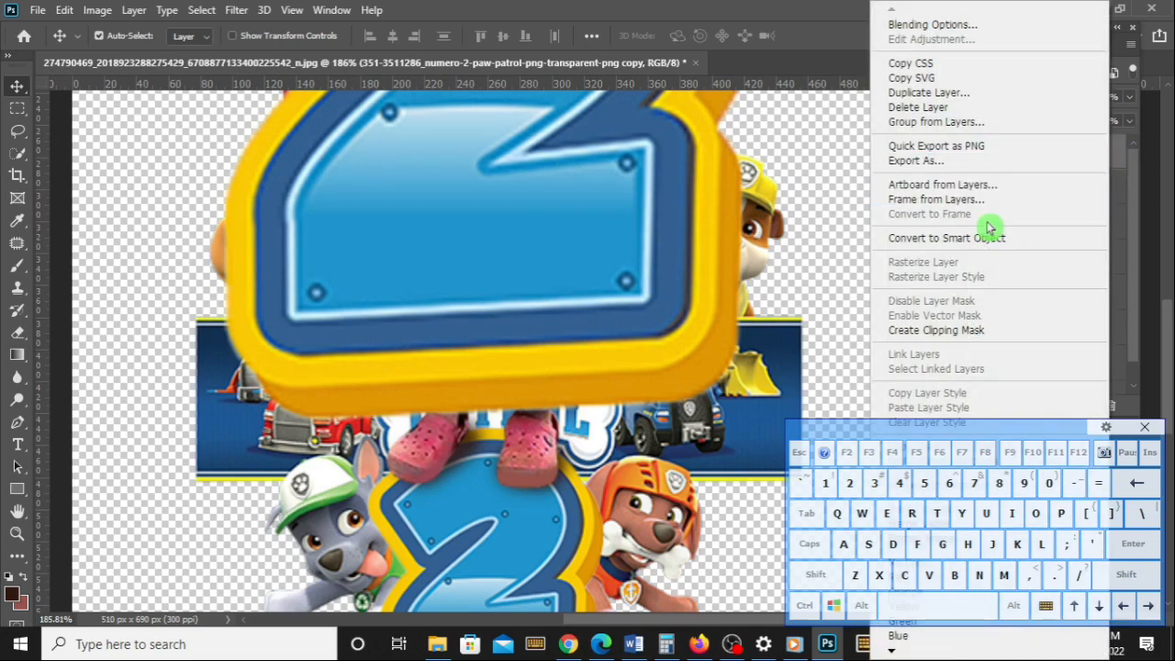
click(907, 331)
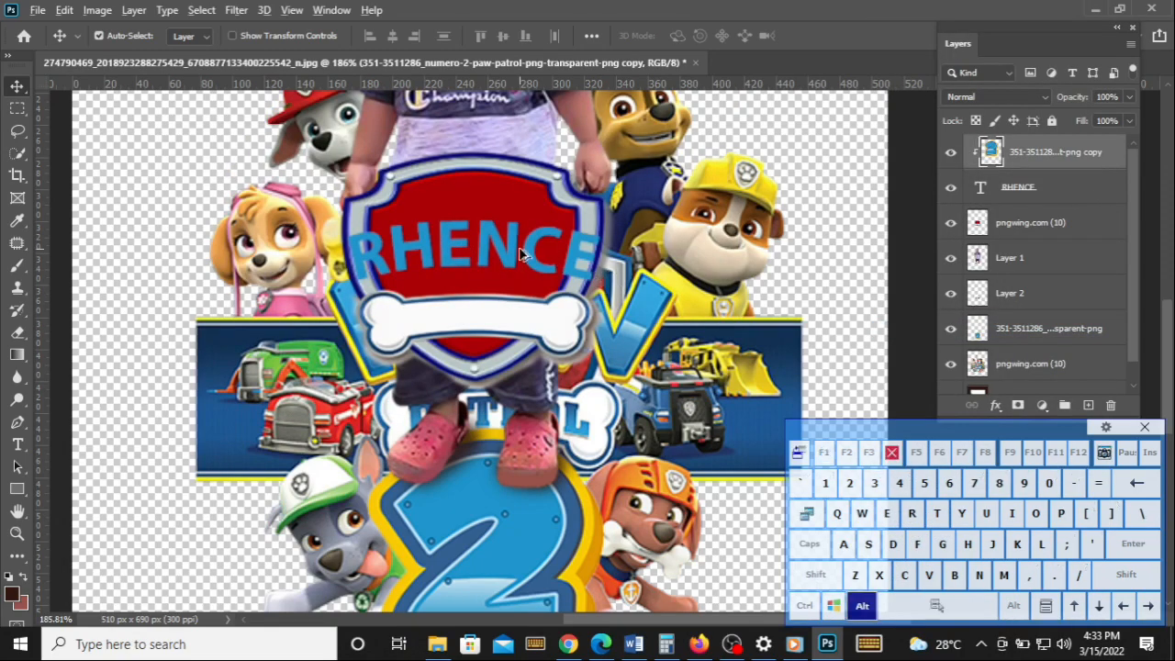
scroll(525, 249, up, 3)
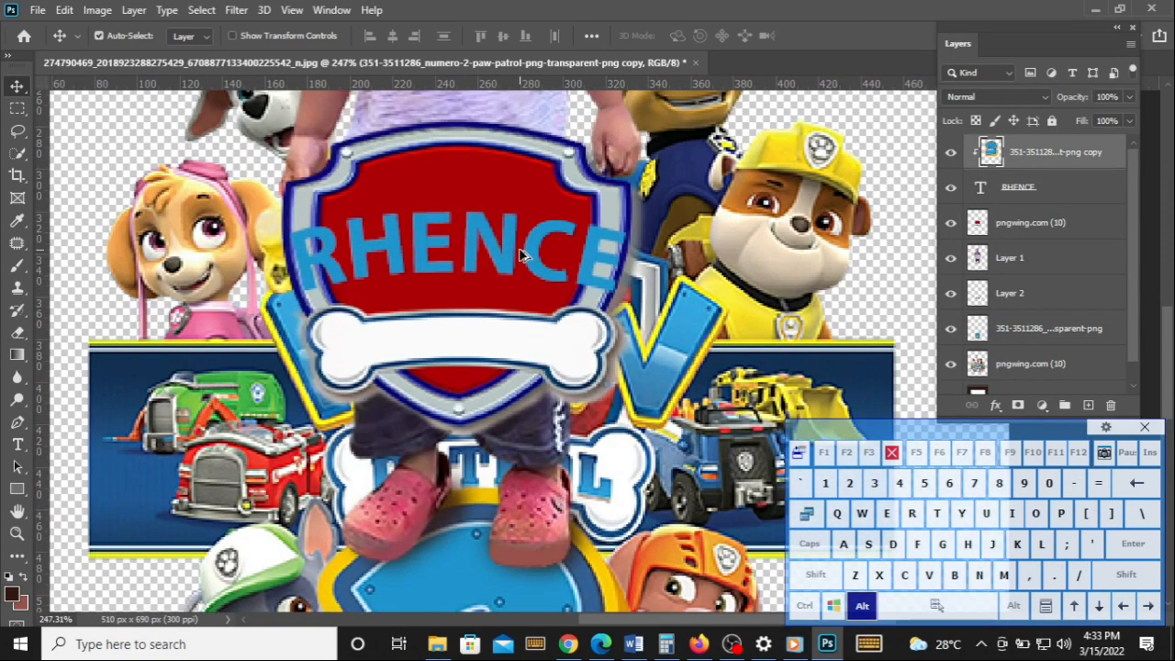
click(1061, 195)
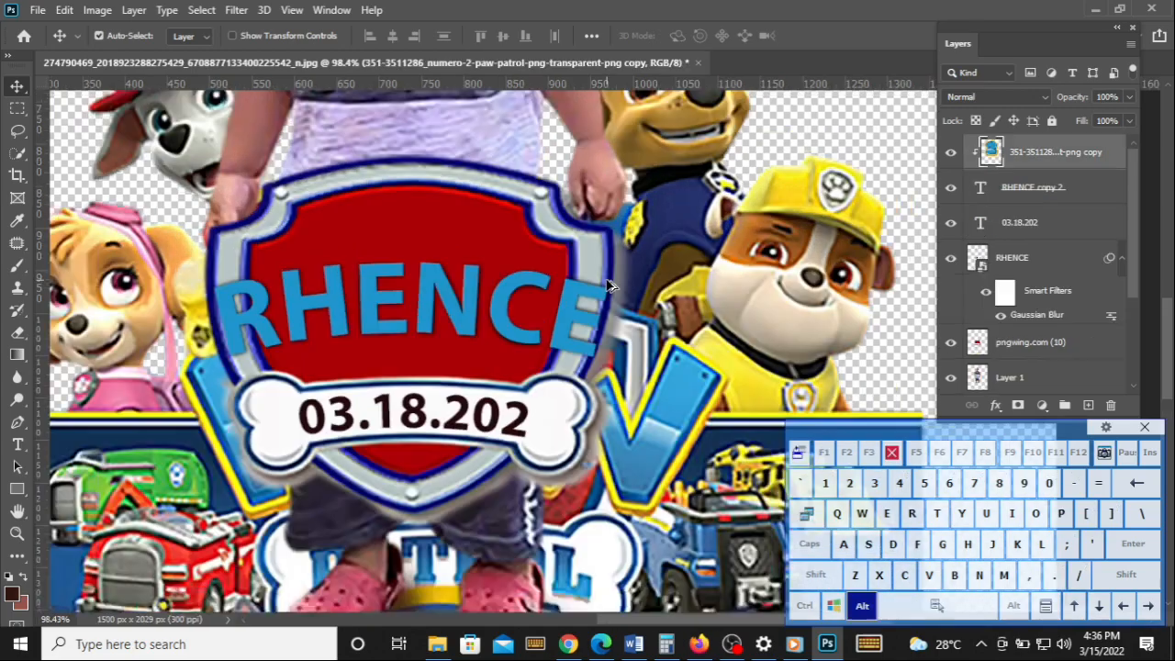
scroll(610, 285, down, 4)
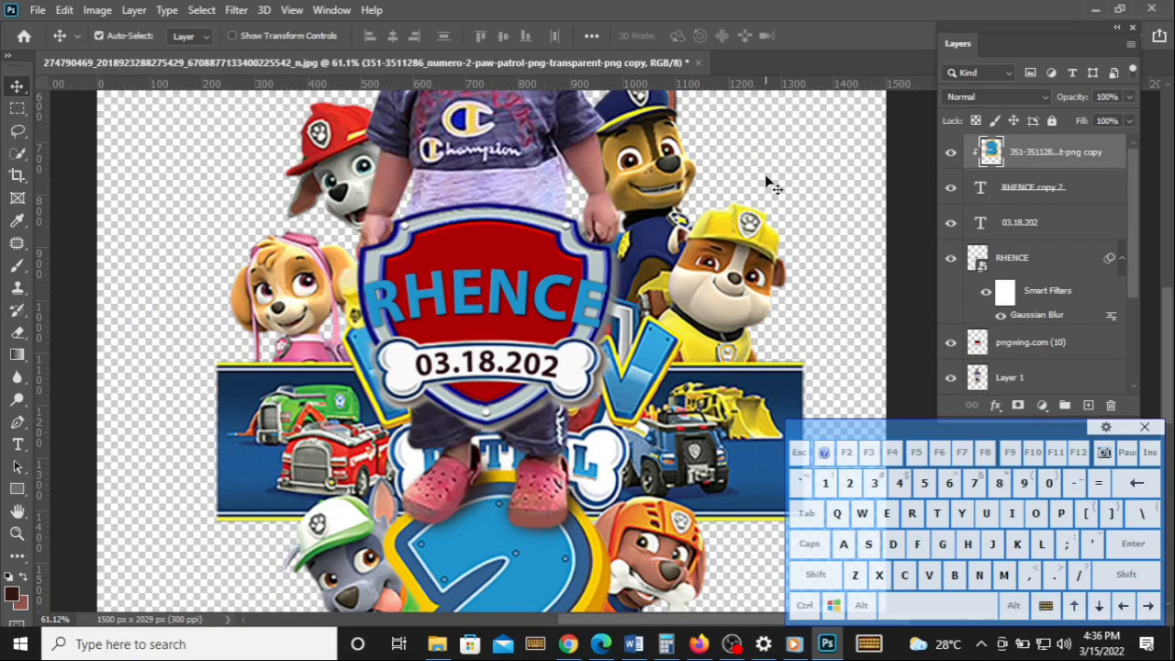
click(1080, 187)
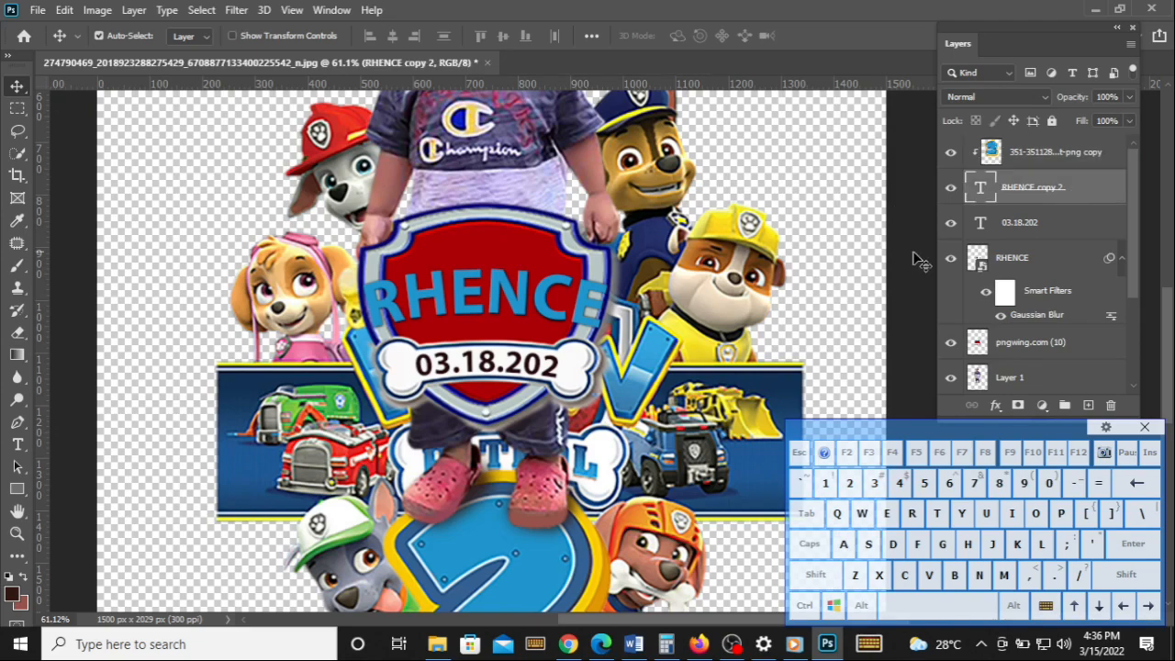
key(t)
click(439, 36)
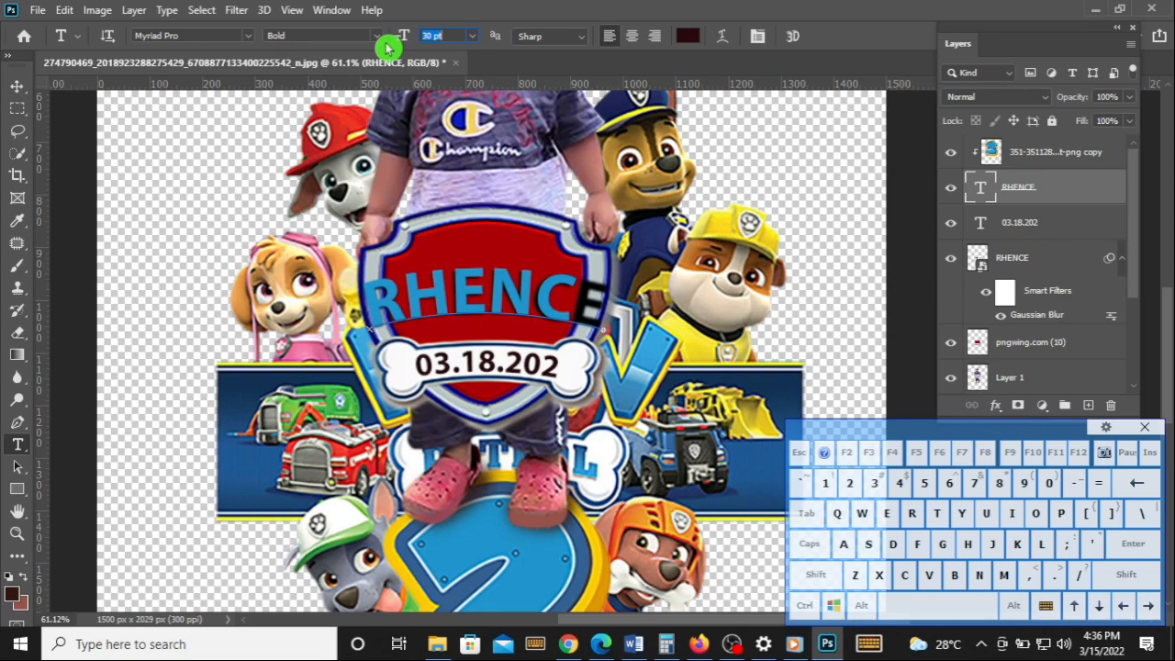
key(ctrl+z)
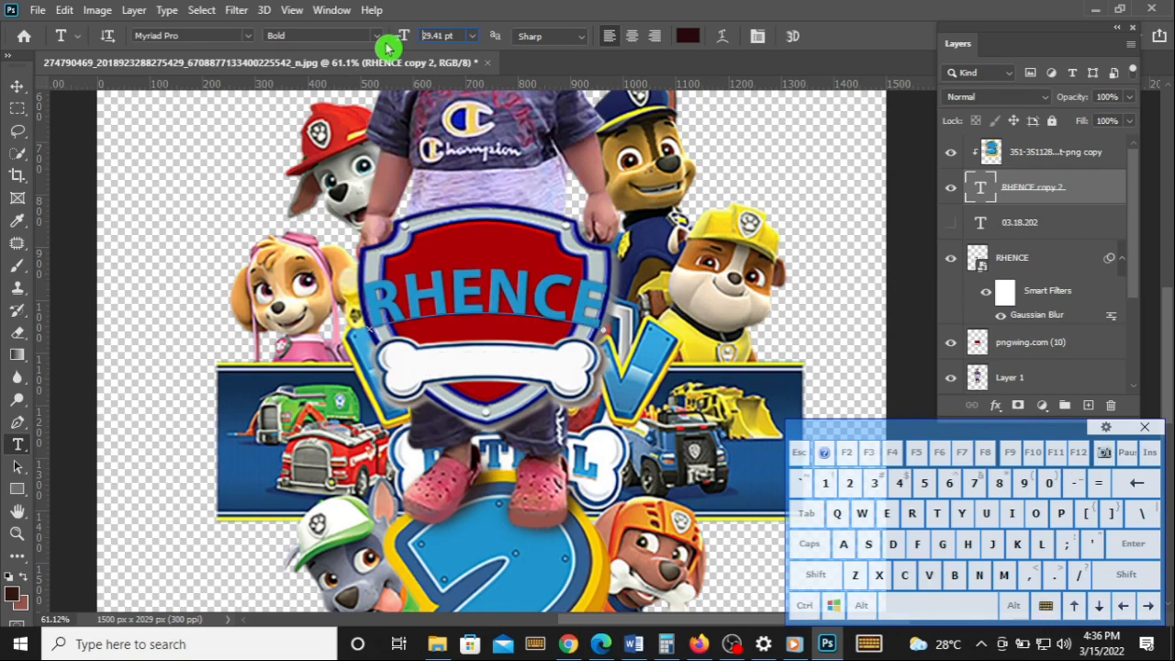
click(18, 84)
key(ctrl+z)
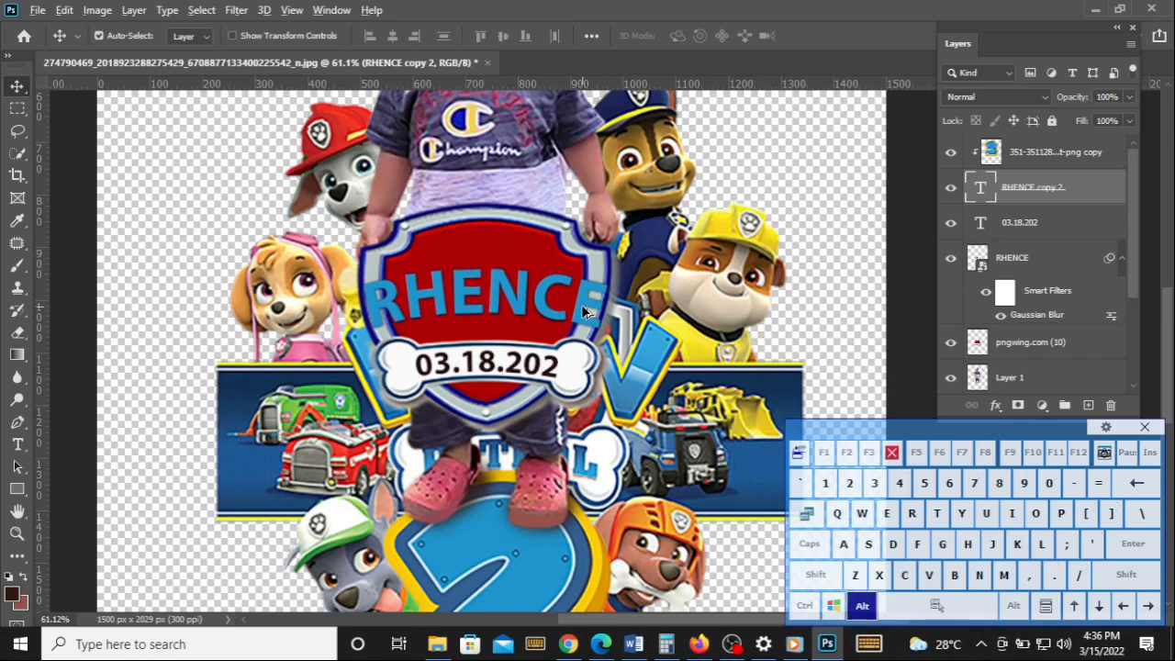
Step: Select all layers from the clipped number copy down to Background and merge them into one layer
scroll(588, 312, down, 2)
scroll(585, 312, down, 2)
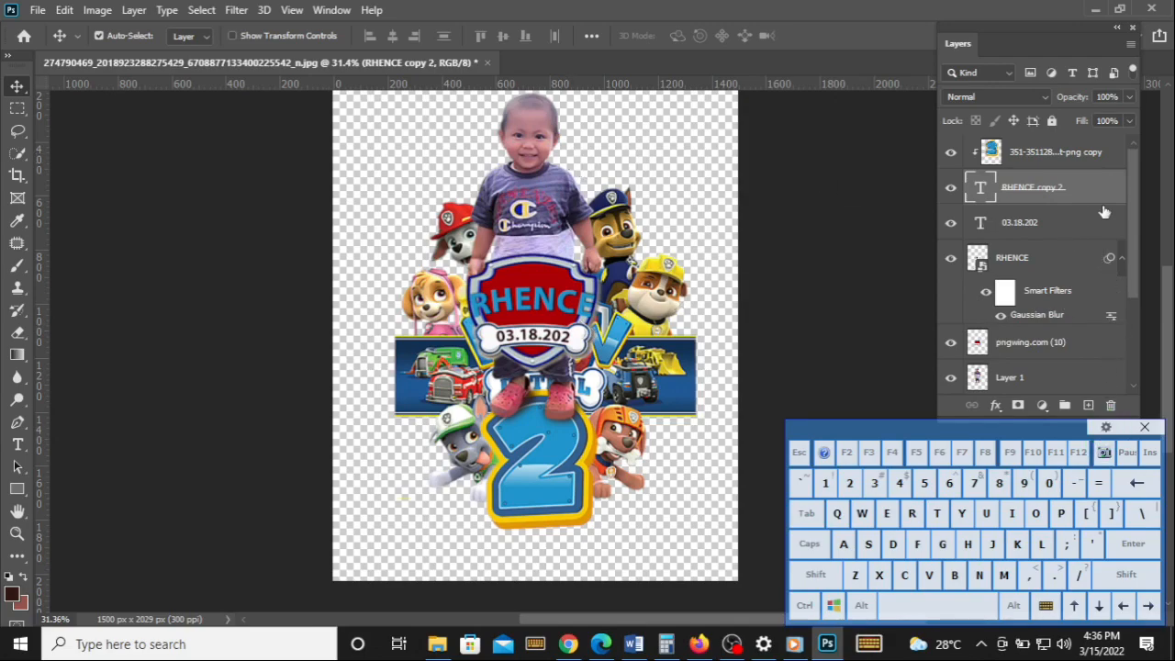
click(1094, 158)
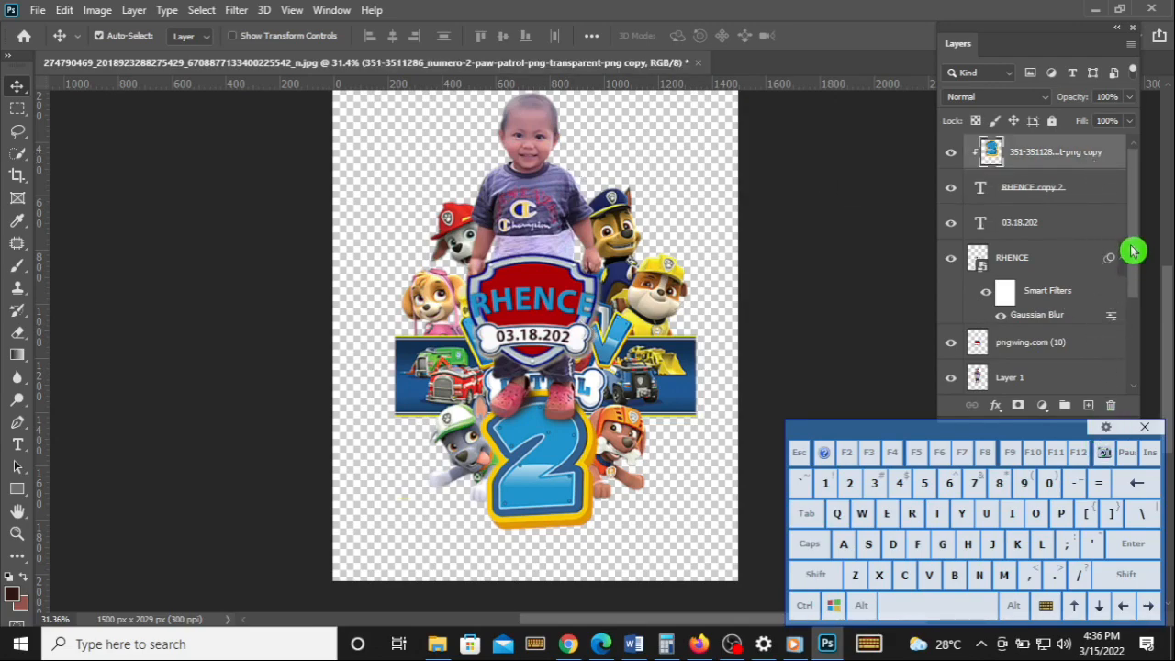
drag(1135, 250, 1132, 359)
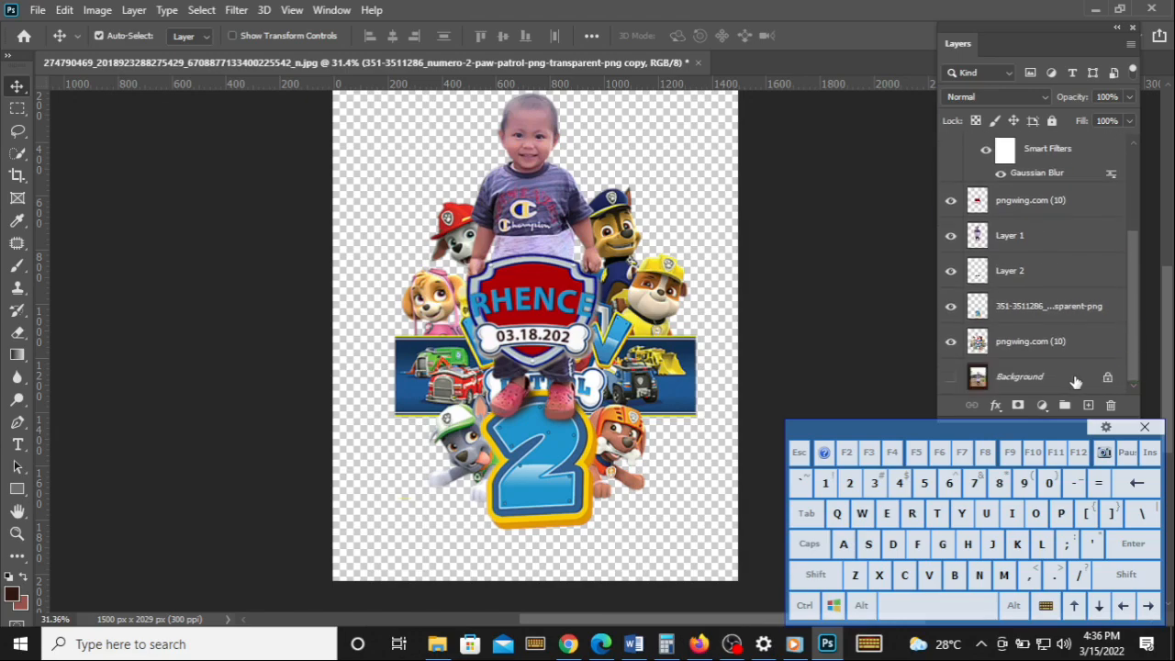
shift+click(1074, 380)
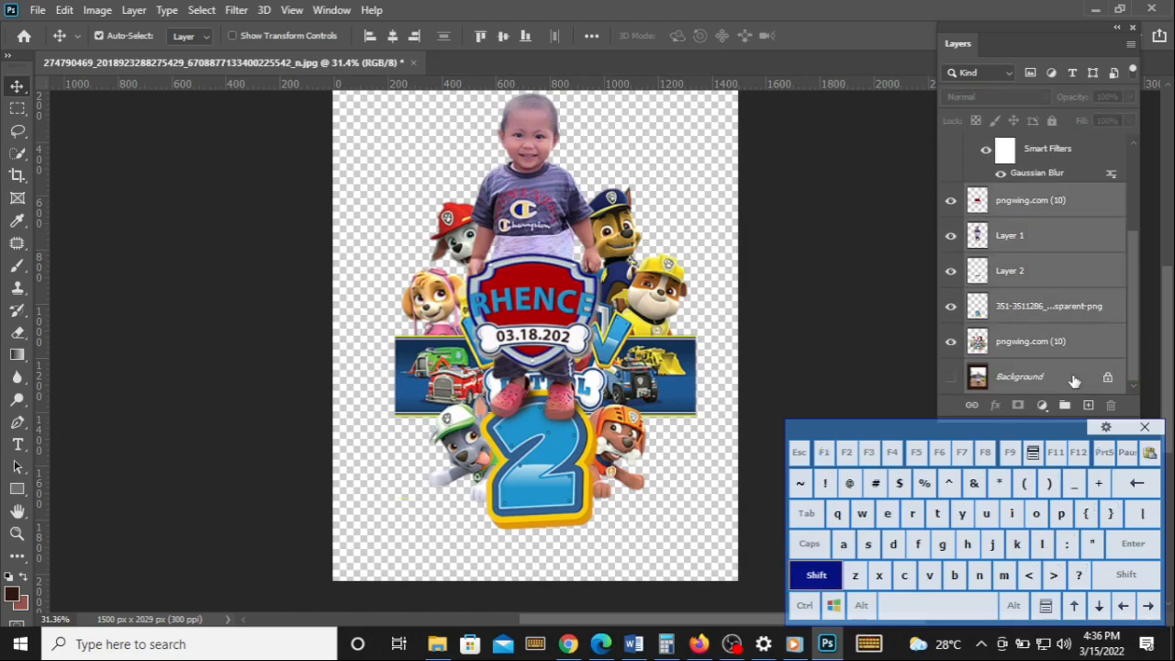
key(ctrl)
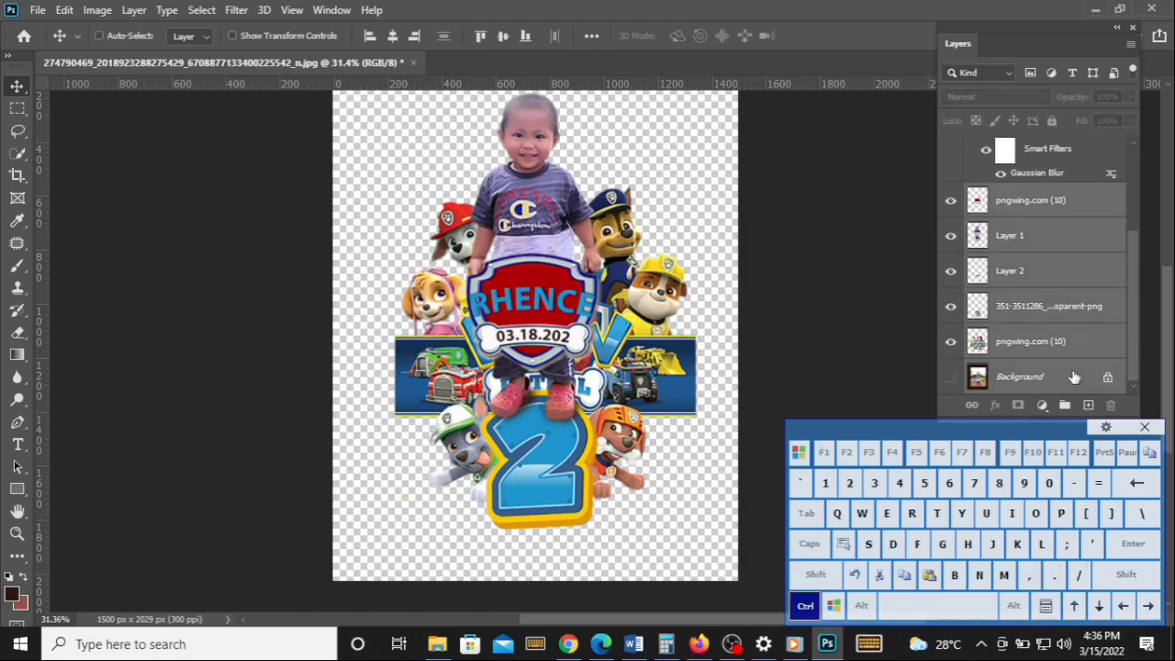
key(ctrl+e)
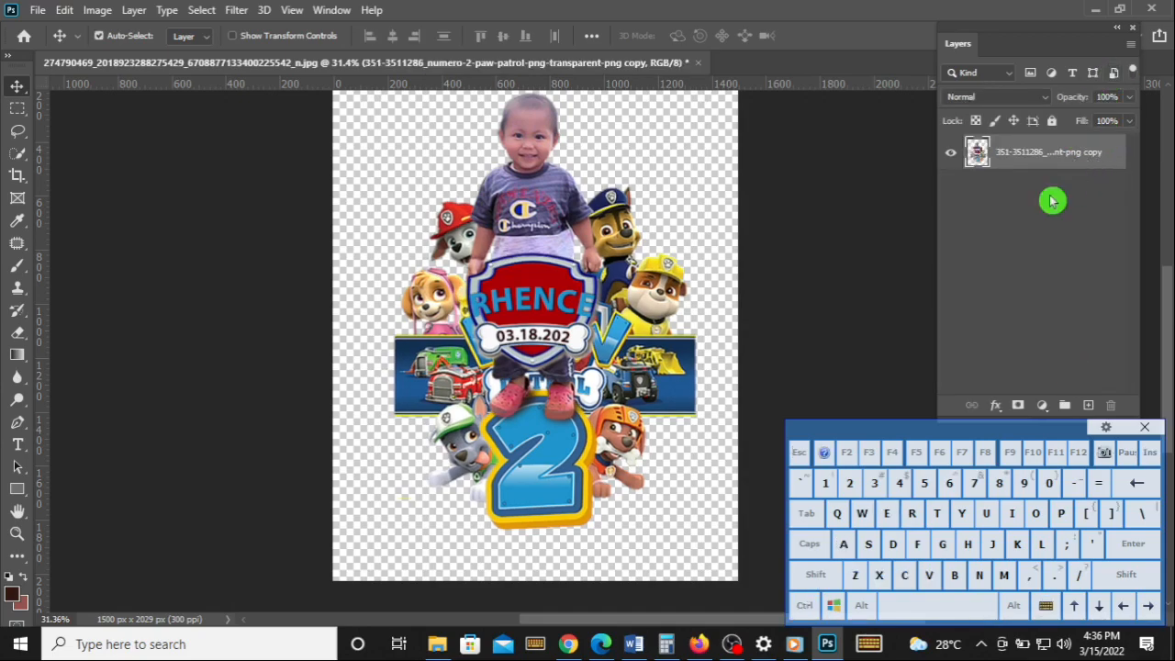
Step: Add an empty layer beneath the merged artwork and shift the artwork slightly down on the canvas
mouse_move(670, 391)
mouse_down()
mouse_move(670, 374)
mouse_move(671, 386)
mouse_up()
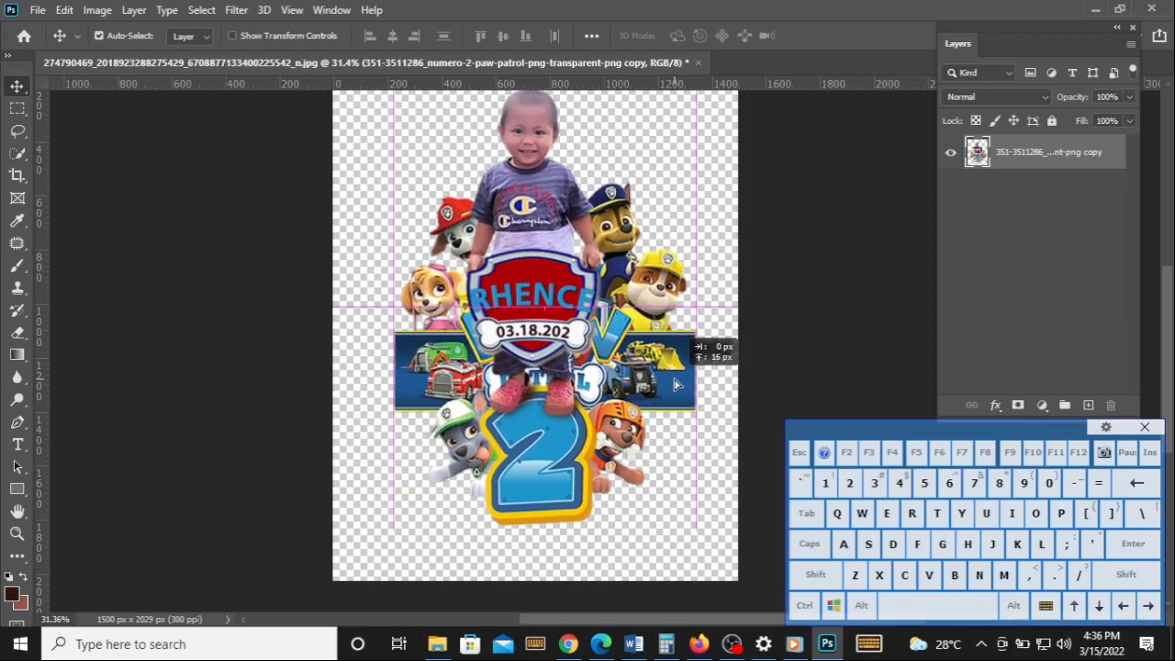
ctrl+click(1090, 406)
drag(559, 309, 546, 328)
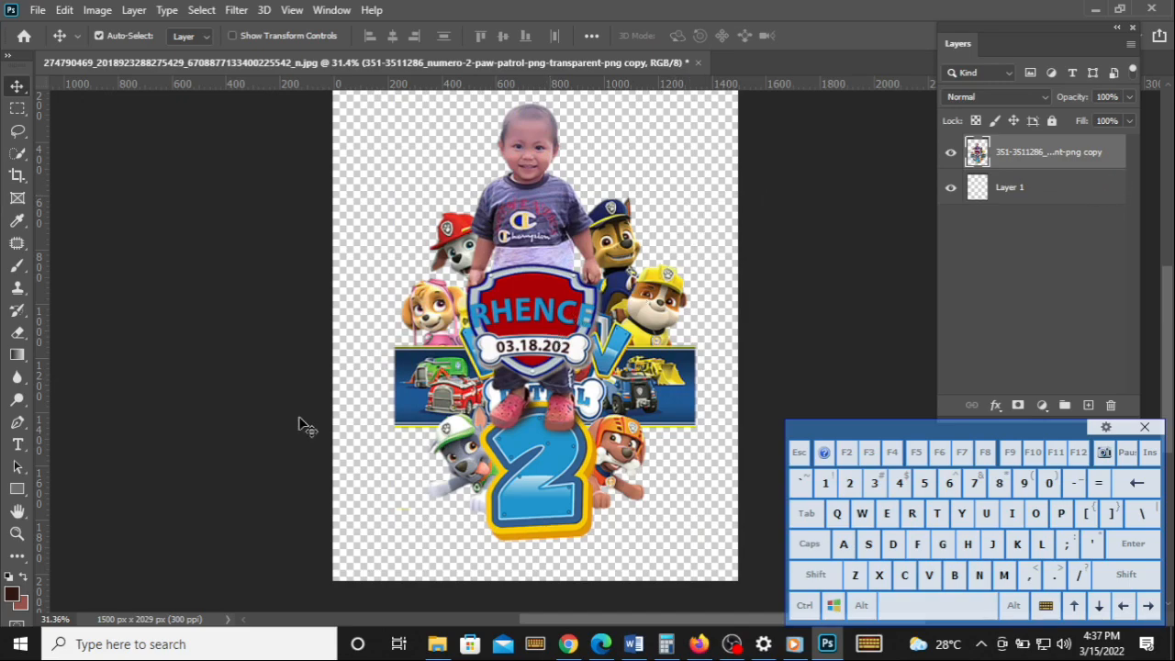
Step: Set the background colour to near-white and fill the empty layer beneath the artwork with it
click(20, 602)
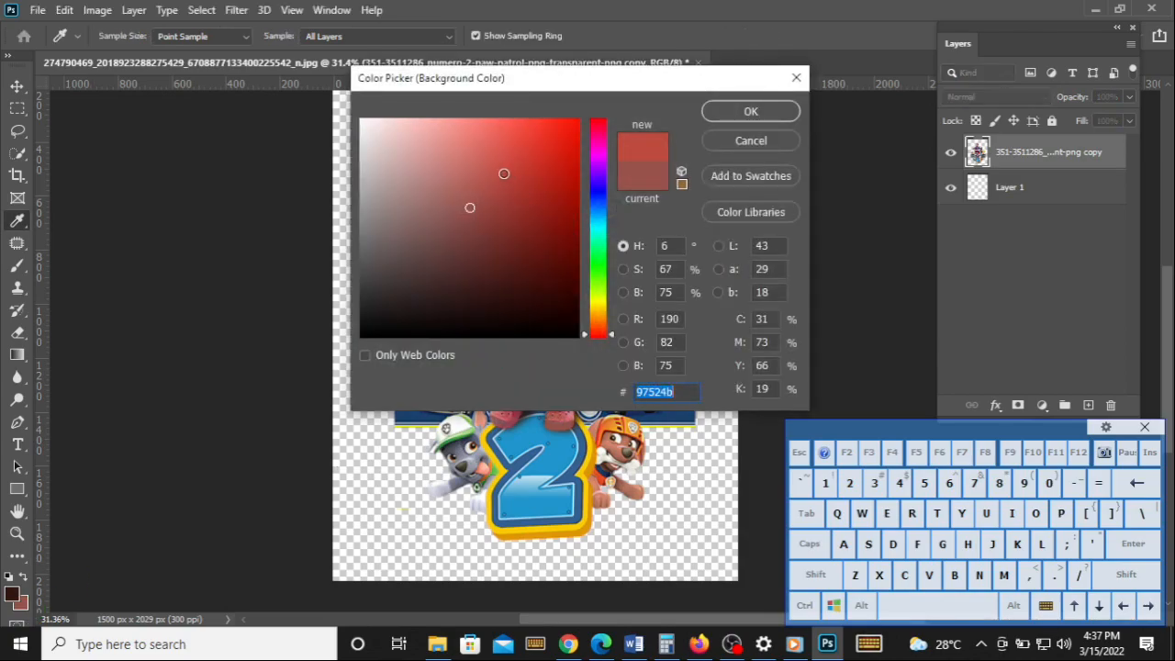
drag(469, 208, 364, 120)
click(776, 112)
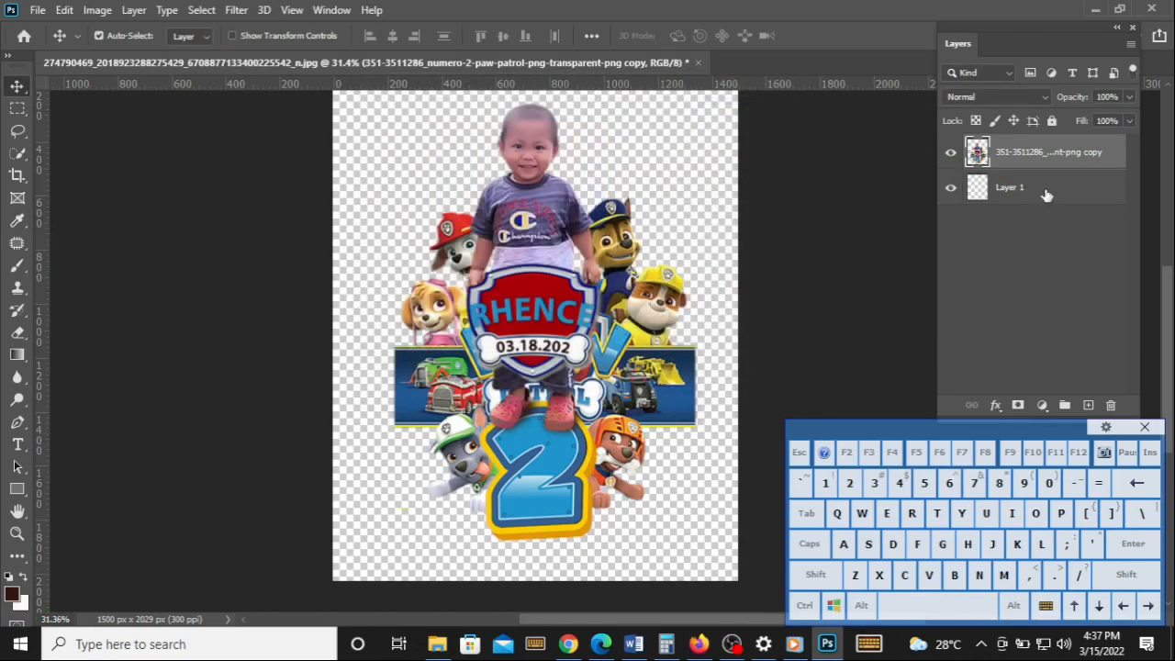
click(1047, 195)
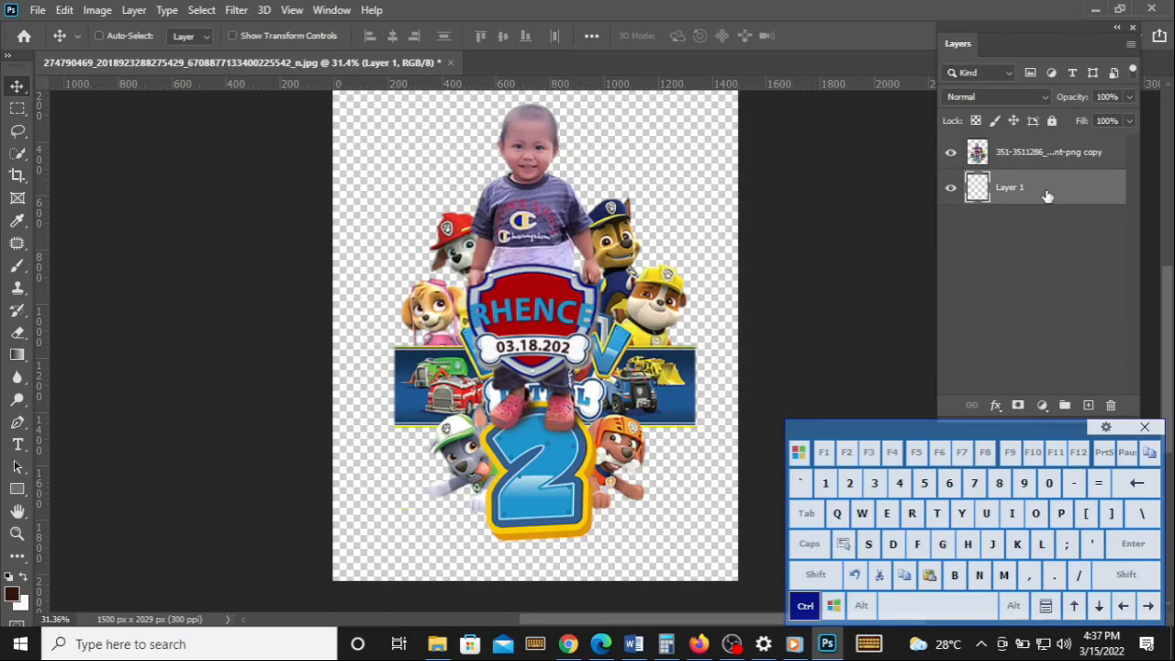
key(ctrl+BackSpace)
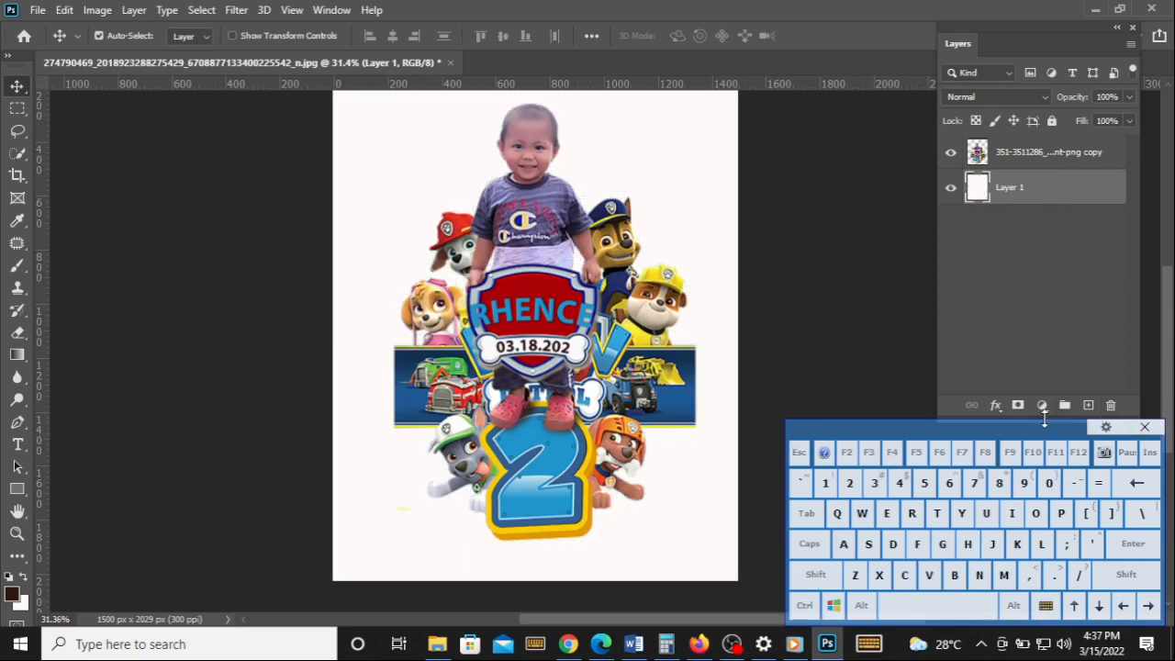
mouse_move(1041, 435)
mouse_down()
mouse_move(971, 413)
mouse_move(1055, 434)
mouse_up()
Step: Add a white outside stroke to the merged artwork layer and increase its size by several pixels
click(1097, 154)
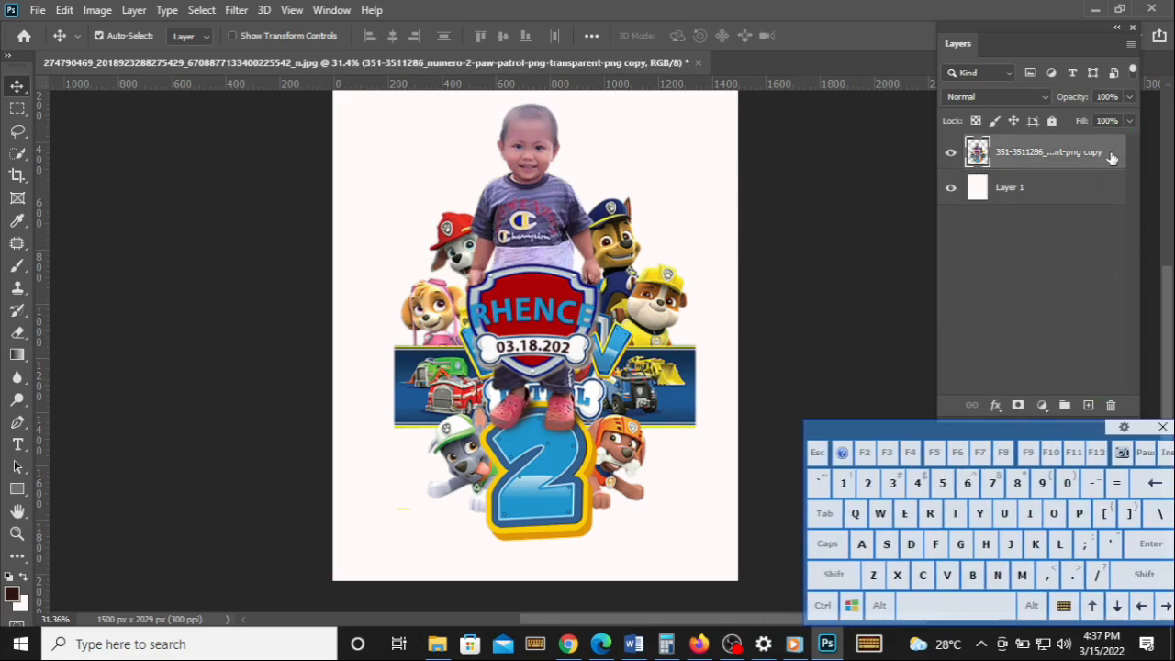
double_click(1107, 156)
drag(740, 210, 947, 177)
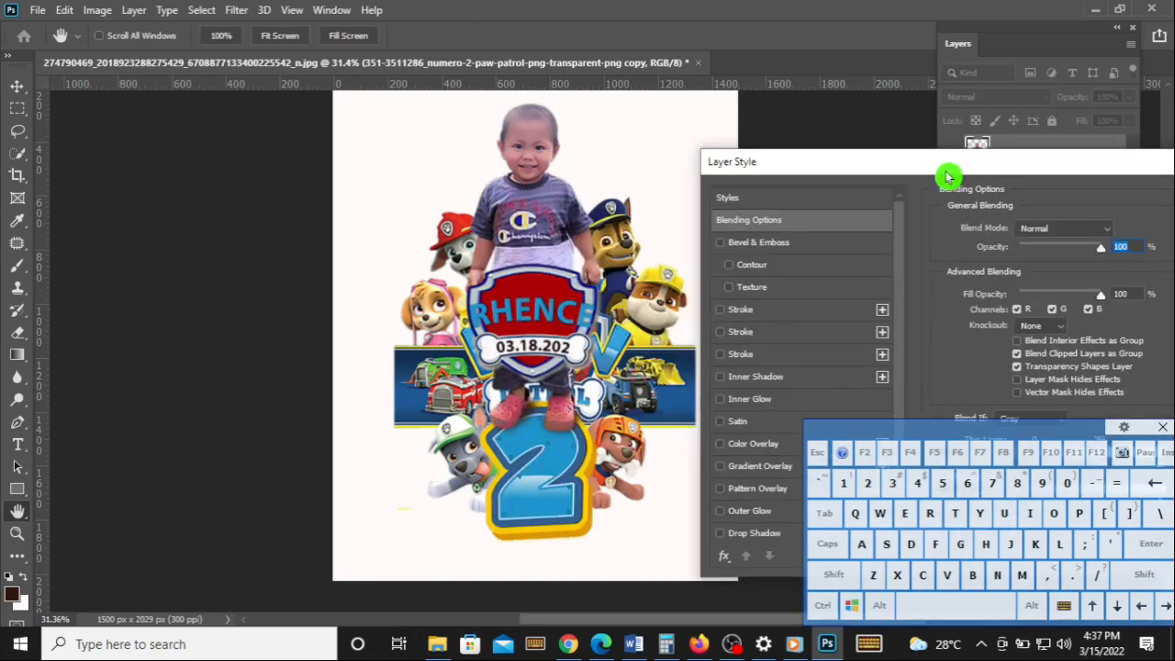
click(815, 316)
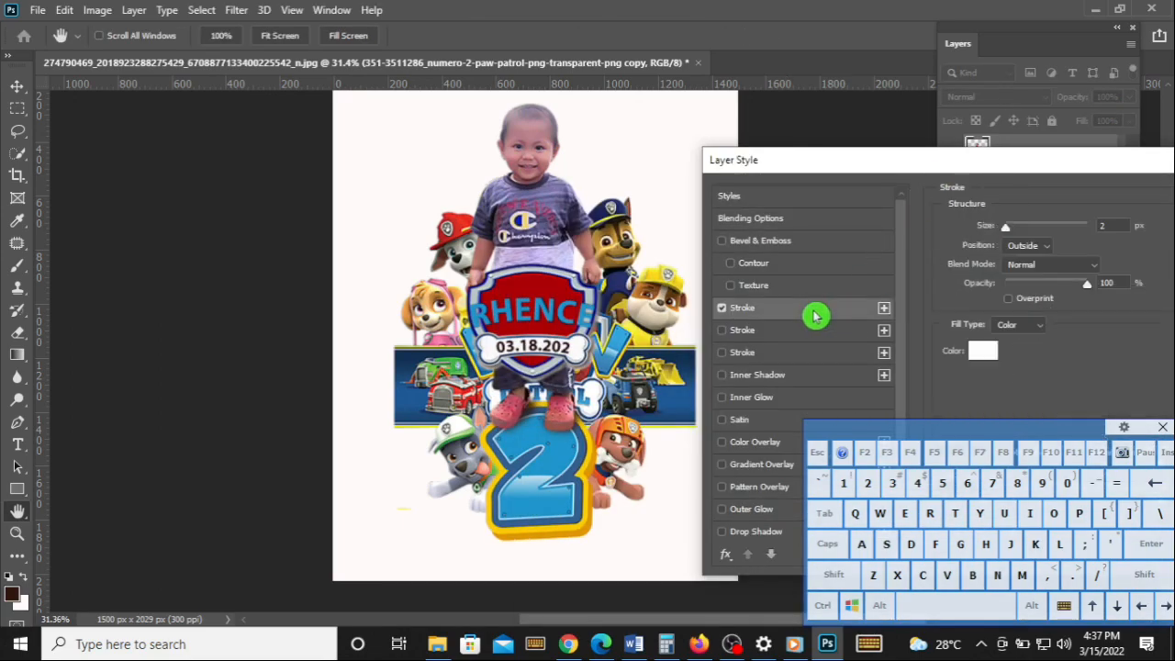
click(1111, 225)
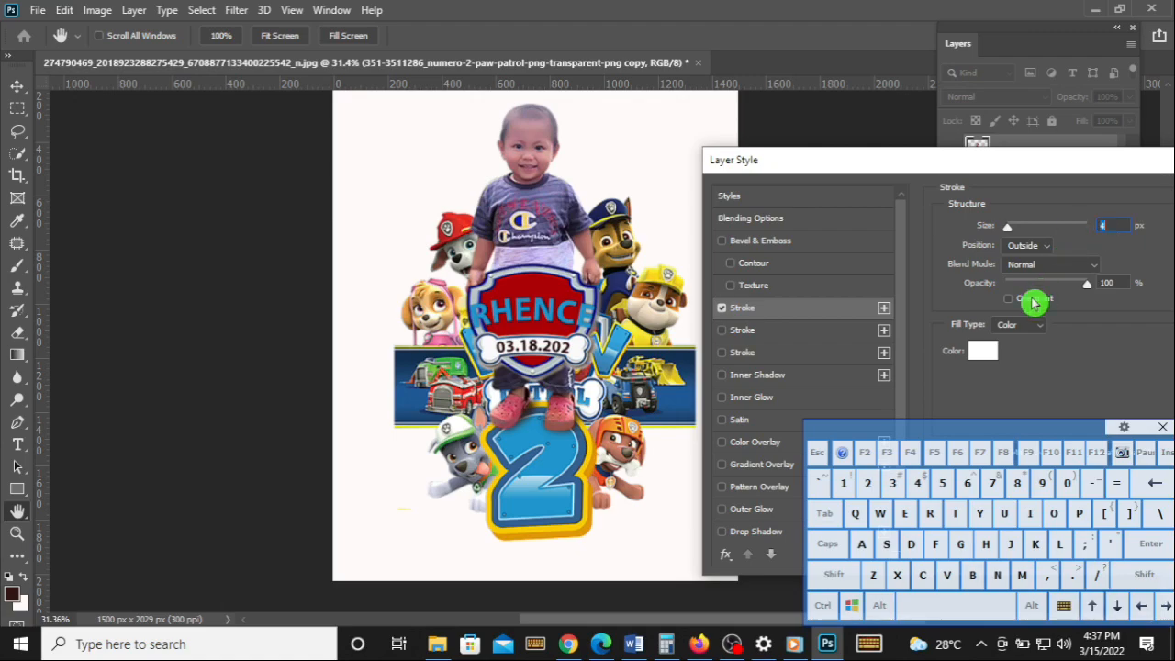
key(Up)
key(Up)
key(Up)
Step: Add a second outside stroke to the merged artwork layer and set its colour to black, 000000
click(829, 333)
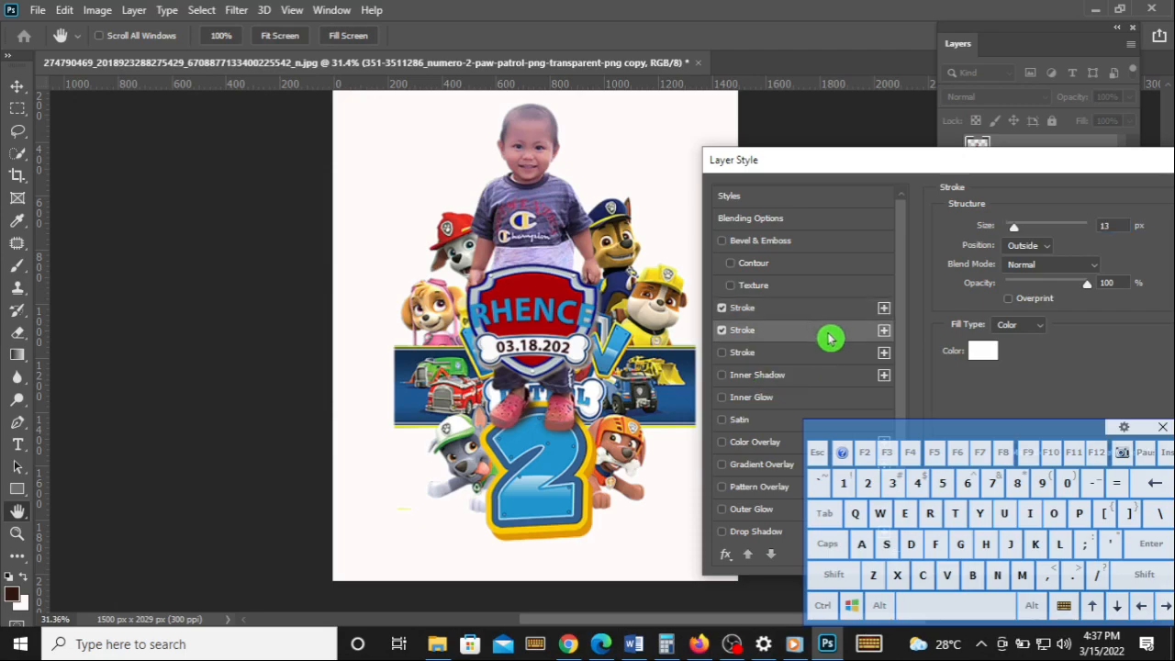
click(985, 356)
text(000000)
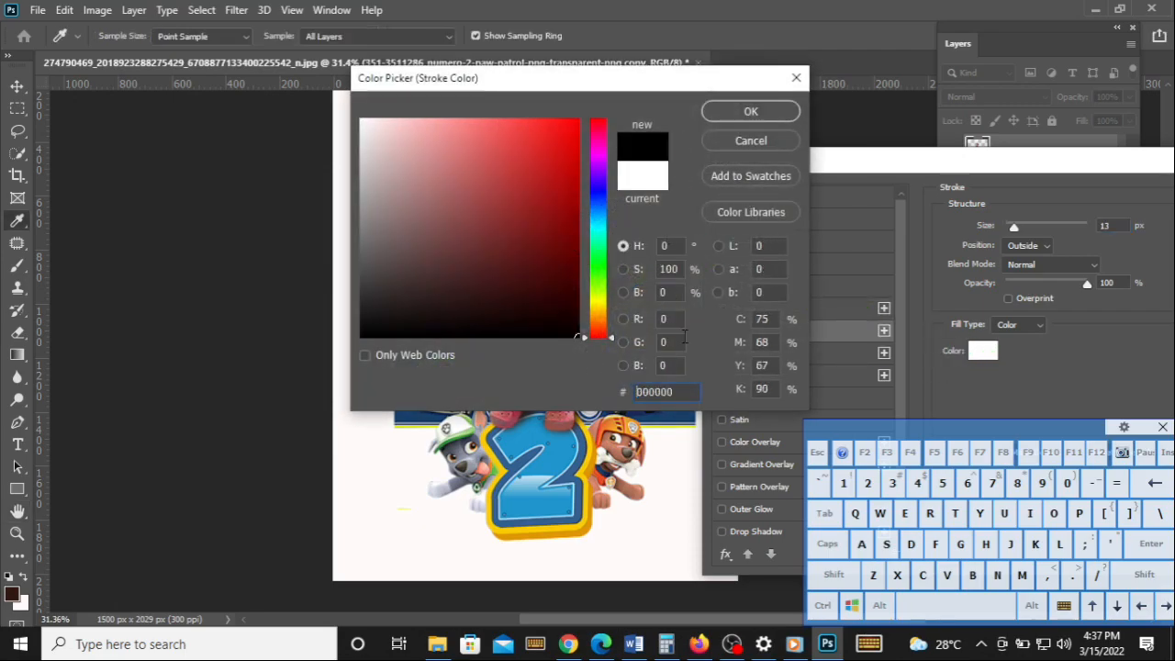
click(758, 112)
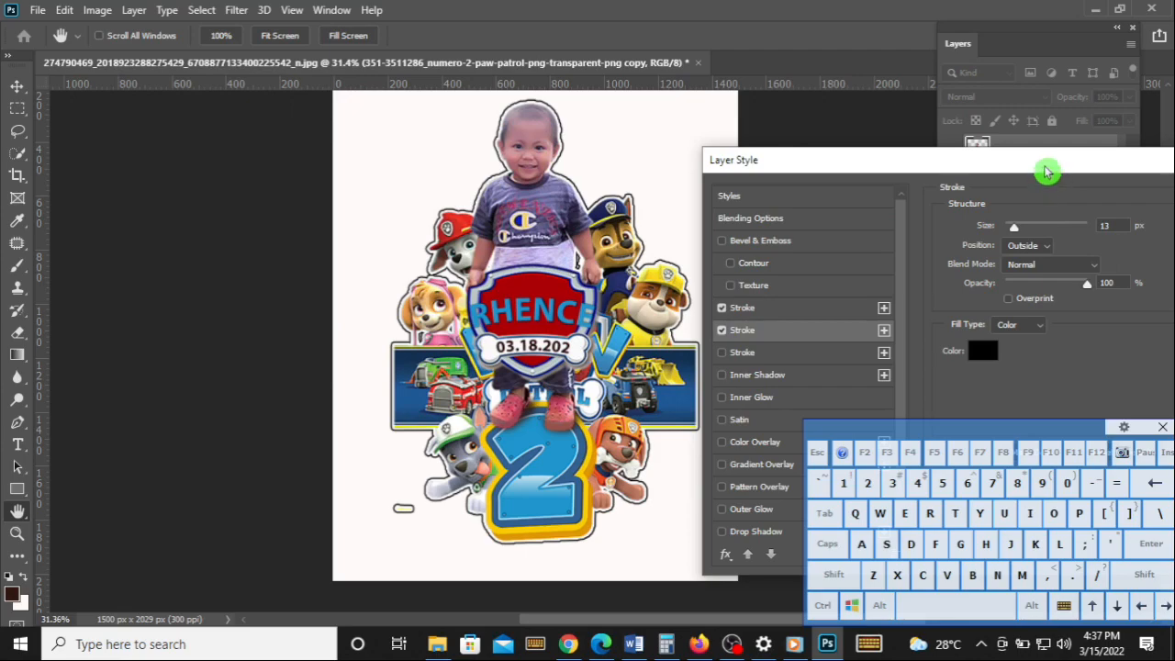
drag(1049, 171, 915, 124)
Step: Reduce the black stroke's size to 10 px
click(982, 168)
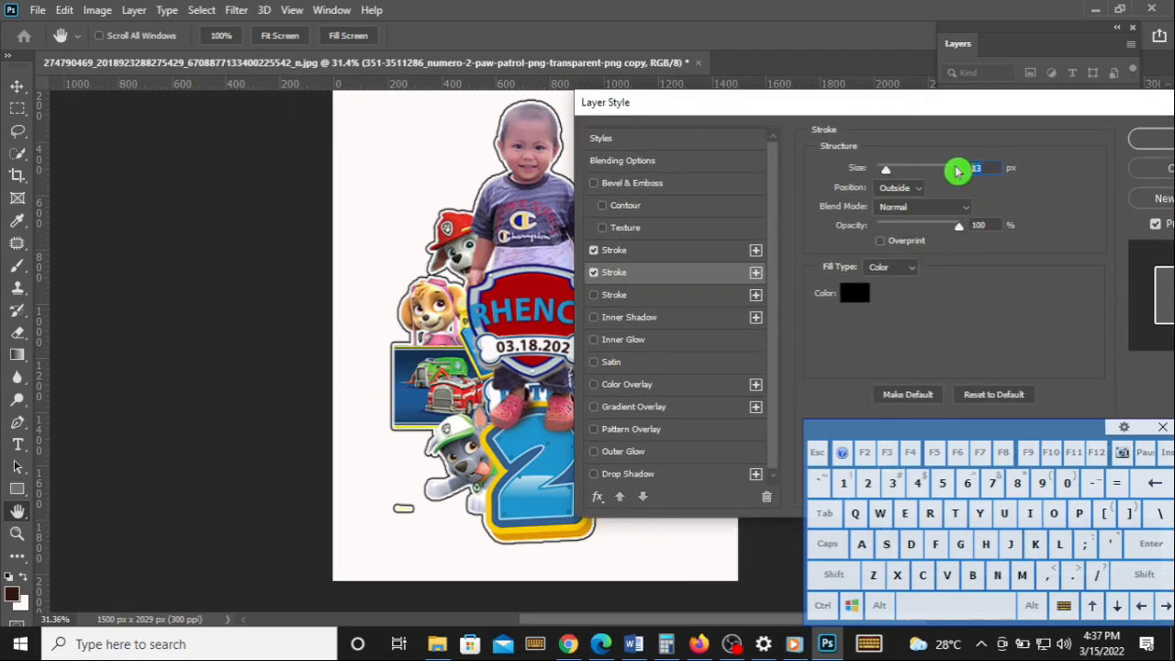
key(Down)
key(Down)
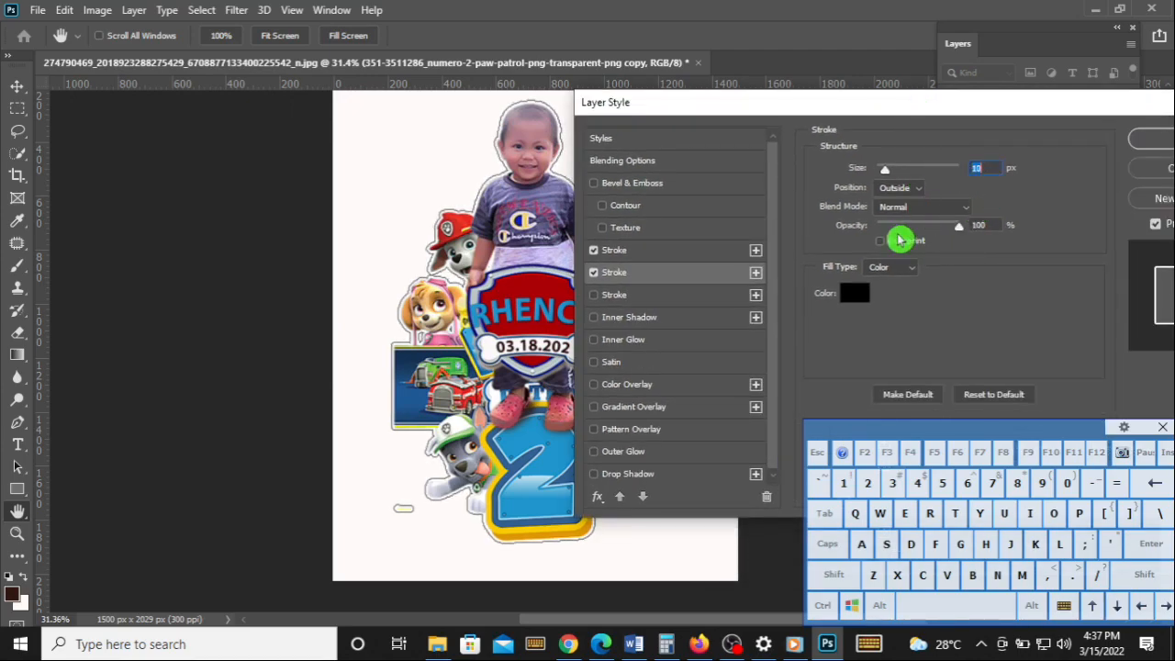
Step: Increase the size of the white stroke around the artwork by a few pixels
click(694, 250)
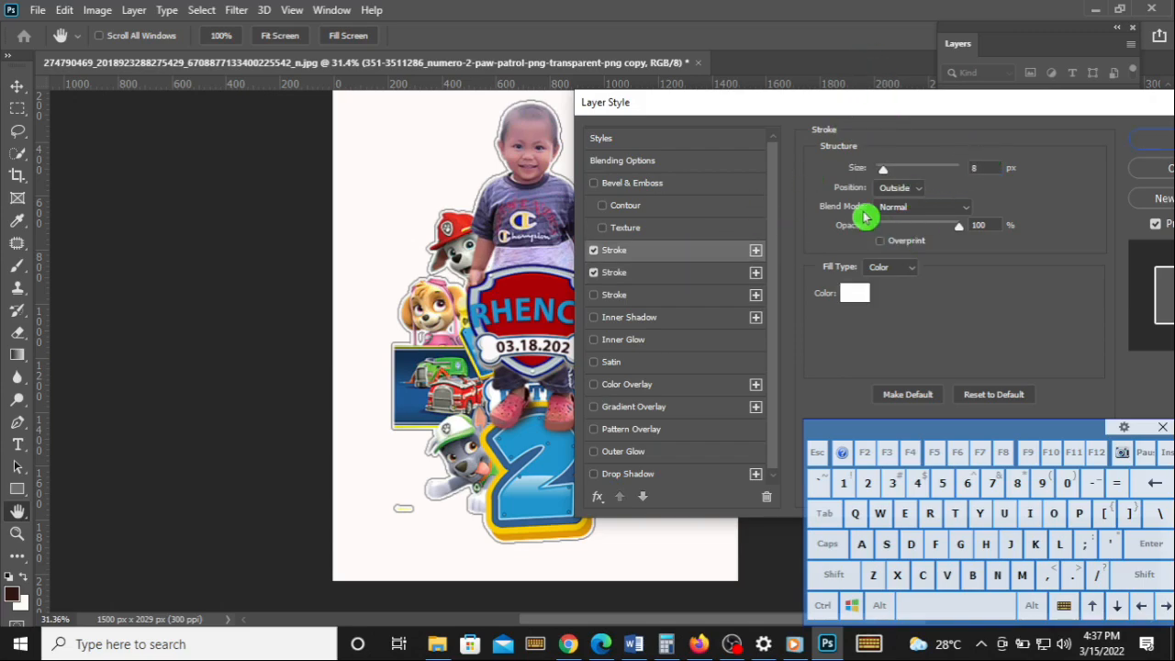
click(971, 168)
key(Up)
key(Up)
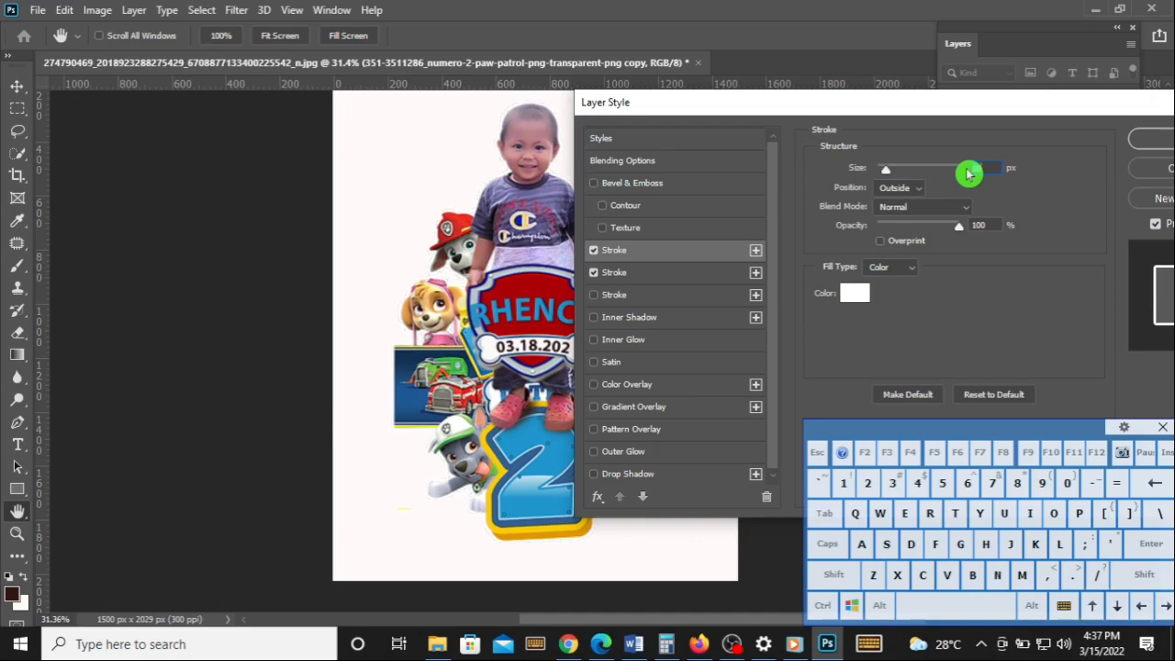
Step: Set the black outer stroke's size to 17 px and apply the layer style
click(703, 270)
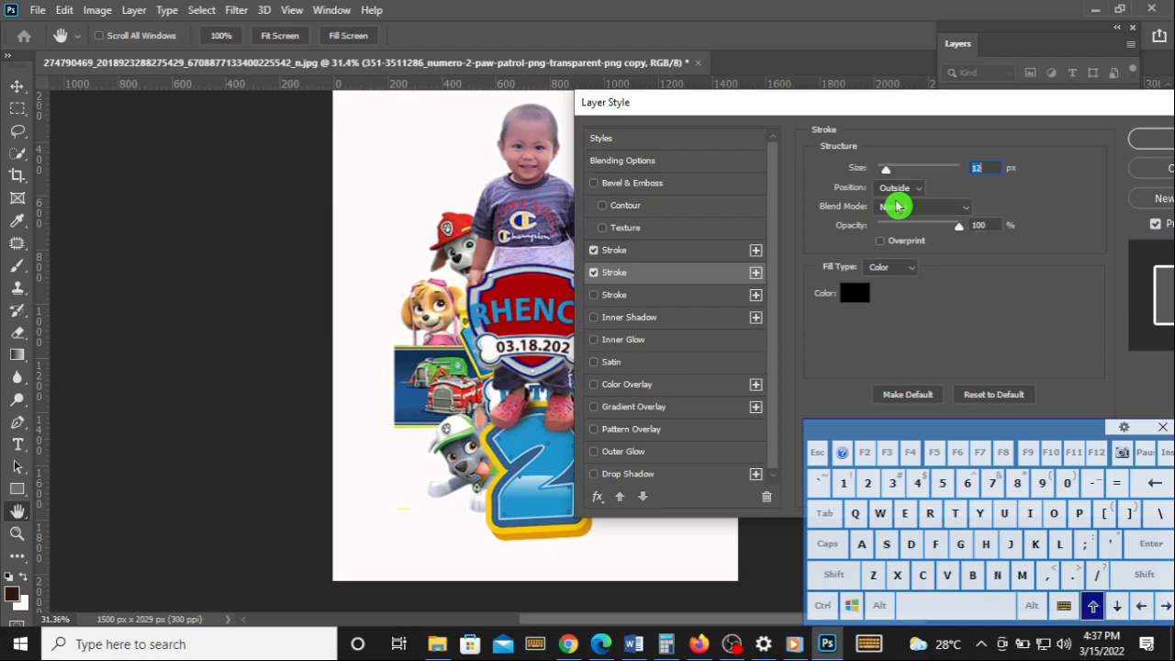
key(Up)
key(Up)
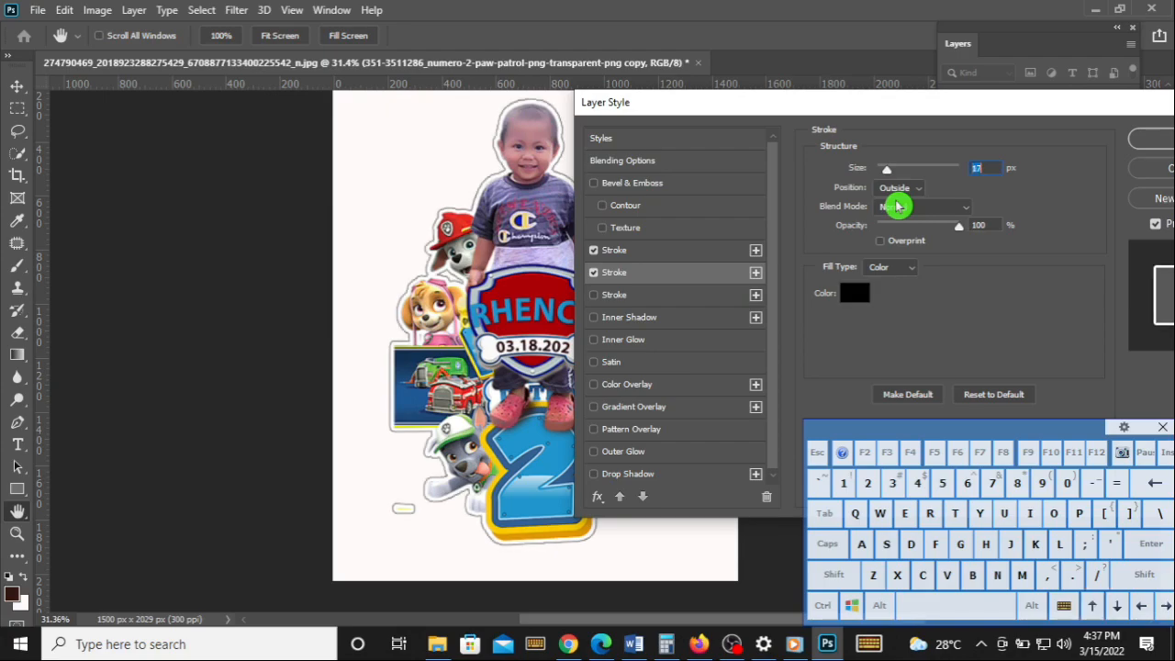
click(1153, 139)
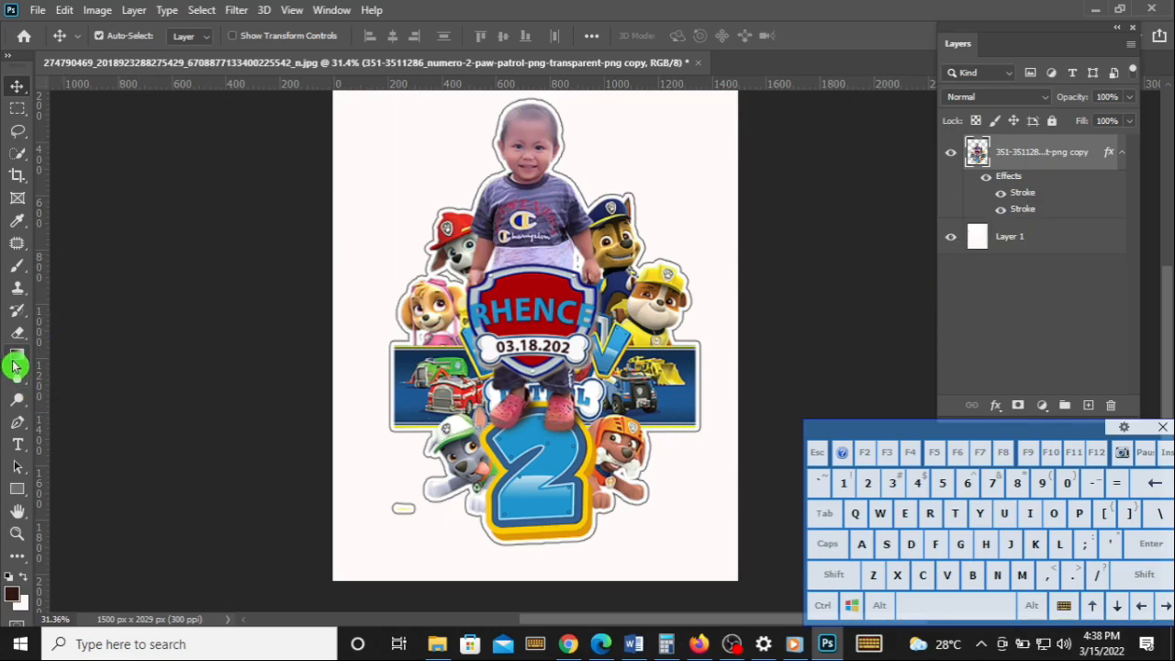
Step: Erase the stray outlined fragment beside the lower-left pup and flatten the stroke effects into the artwork layer
click(17, 332)
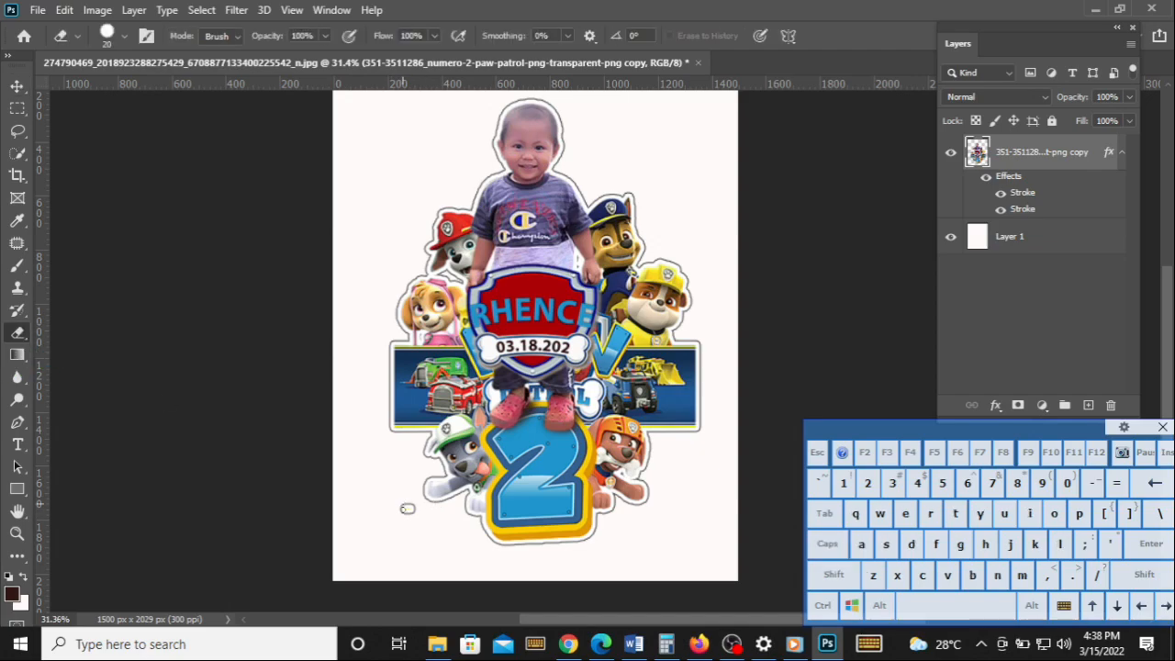
scroll(502, 240, up, 5)
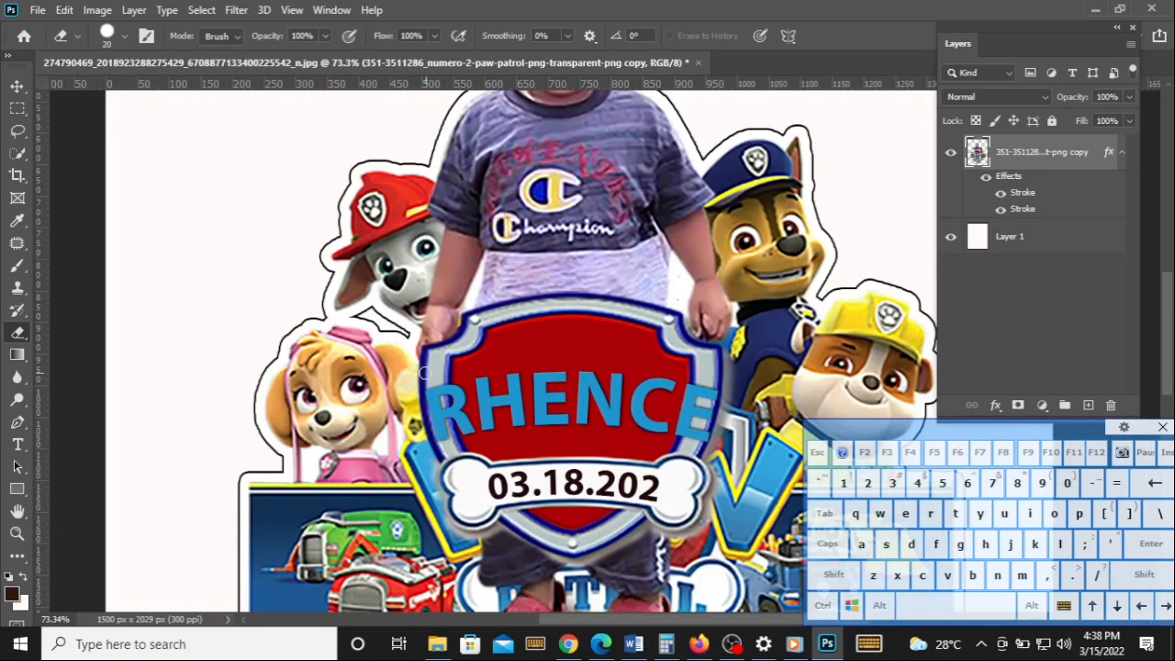
key(ctrl+0)
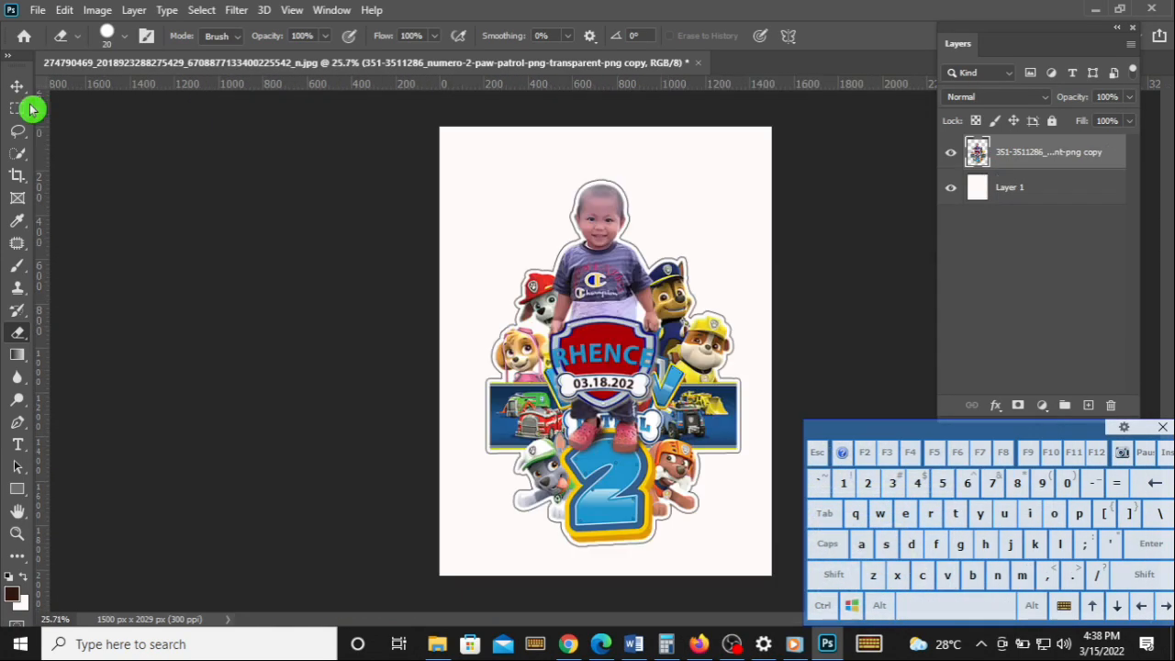
click(17, 85)
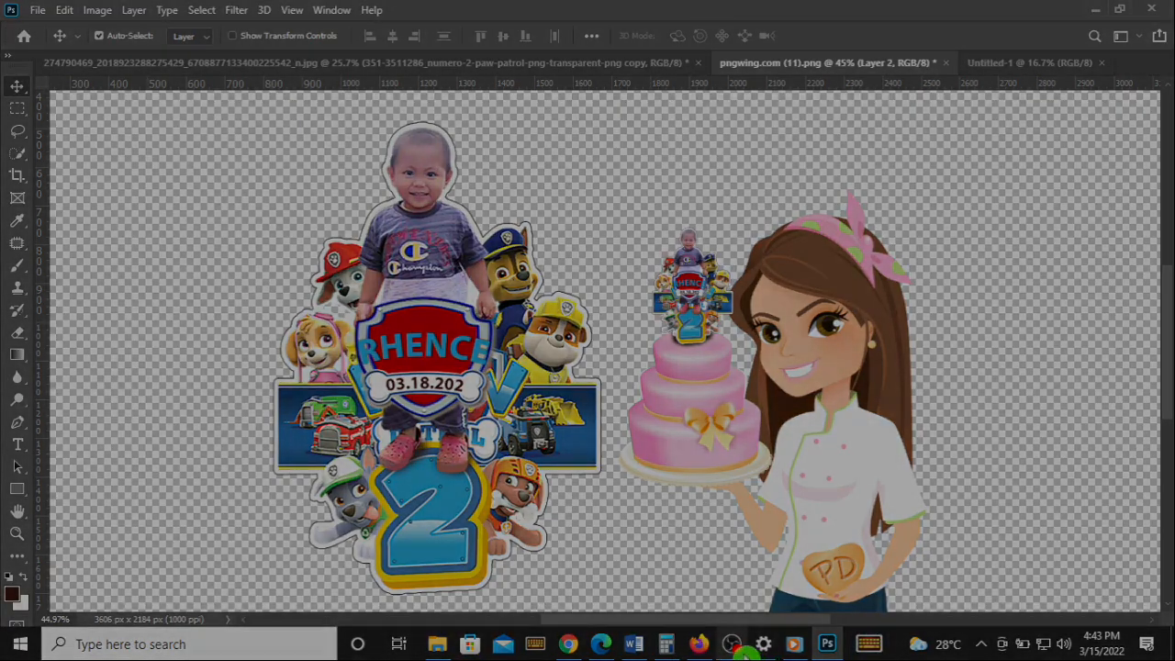
mouse_move(745, 652)
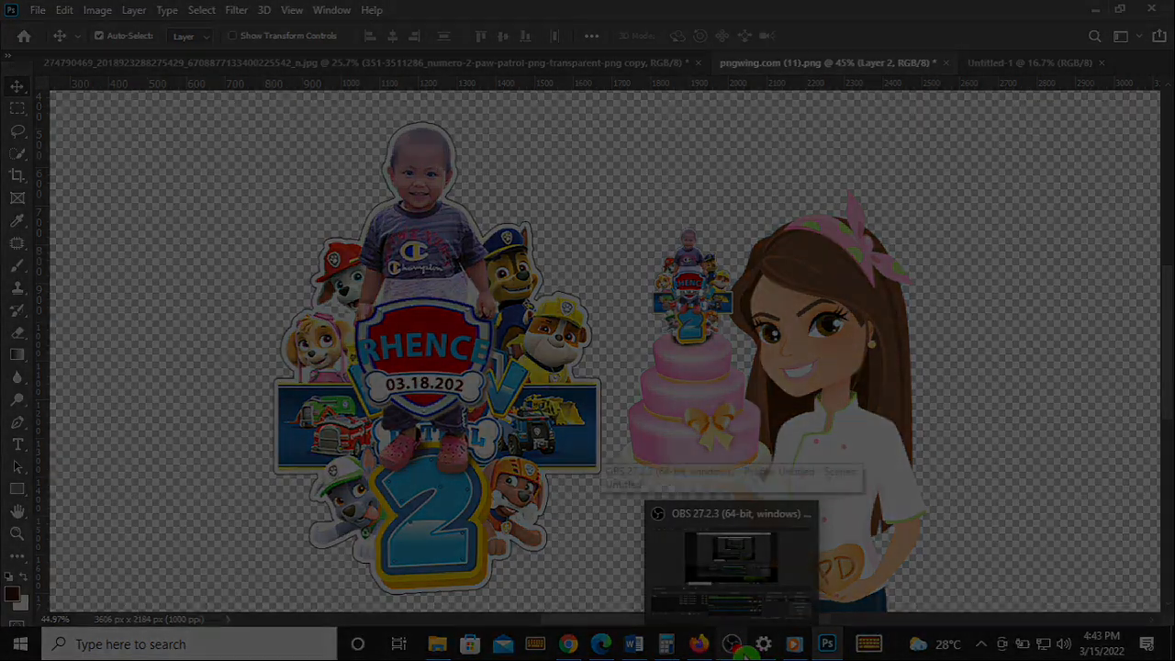